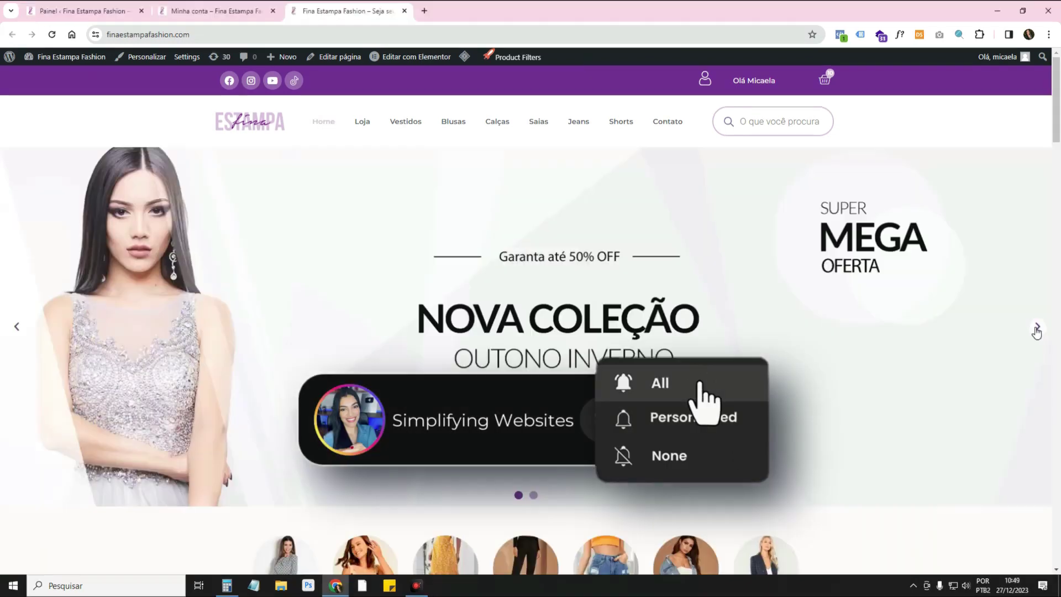
Look through the store's home page, from the banner carousel past the category and product sections.
click(1037, 331)
scroll(863, 301, down, 5)
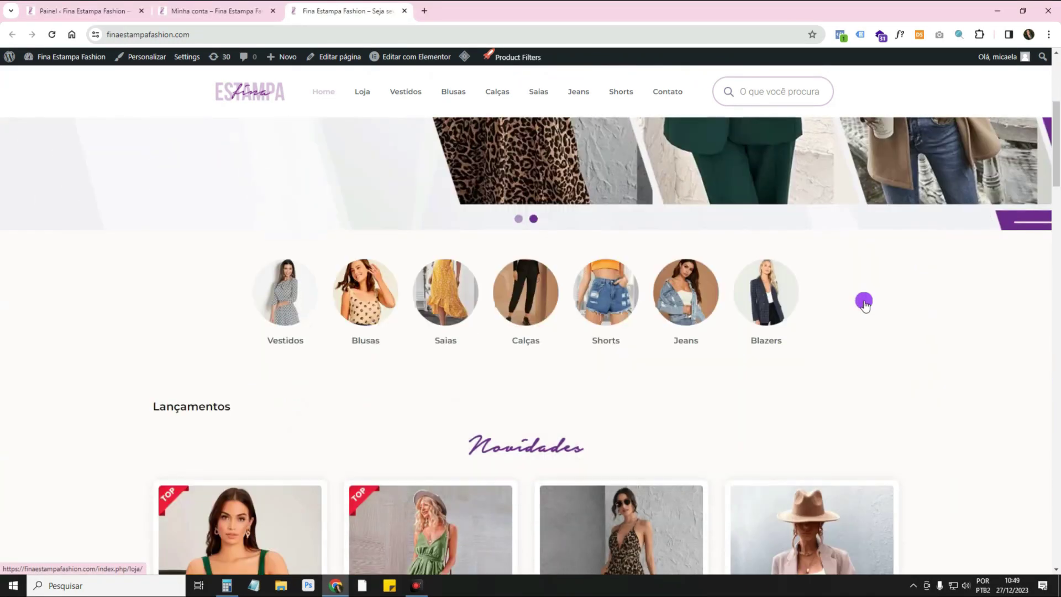
scroll(202, 311, down, 10)
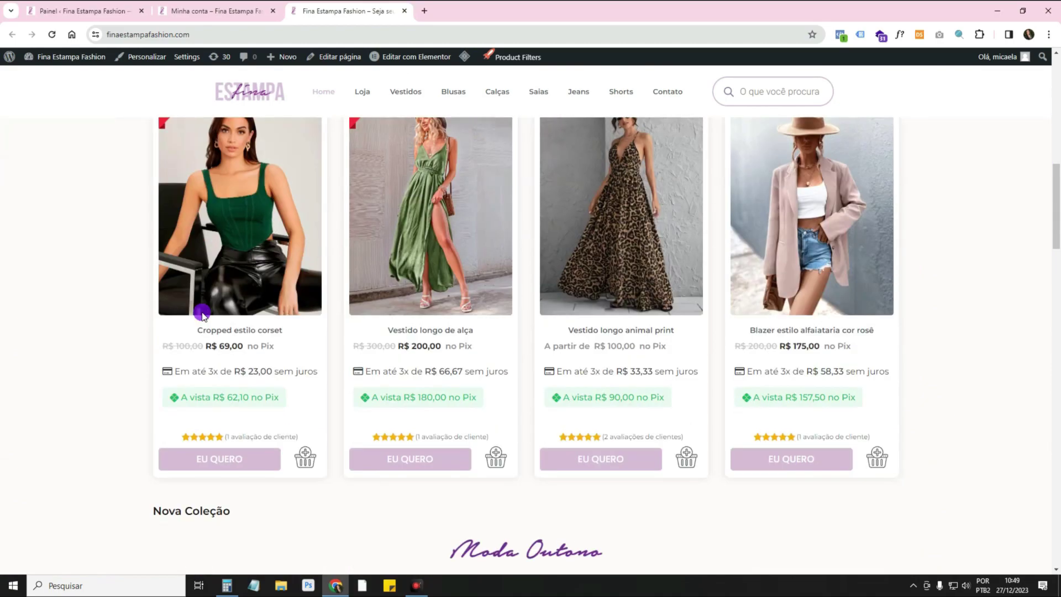
scroll(203, 312, down, 10)
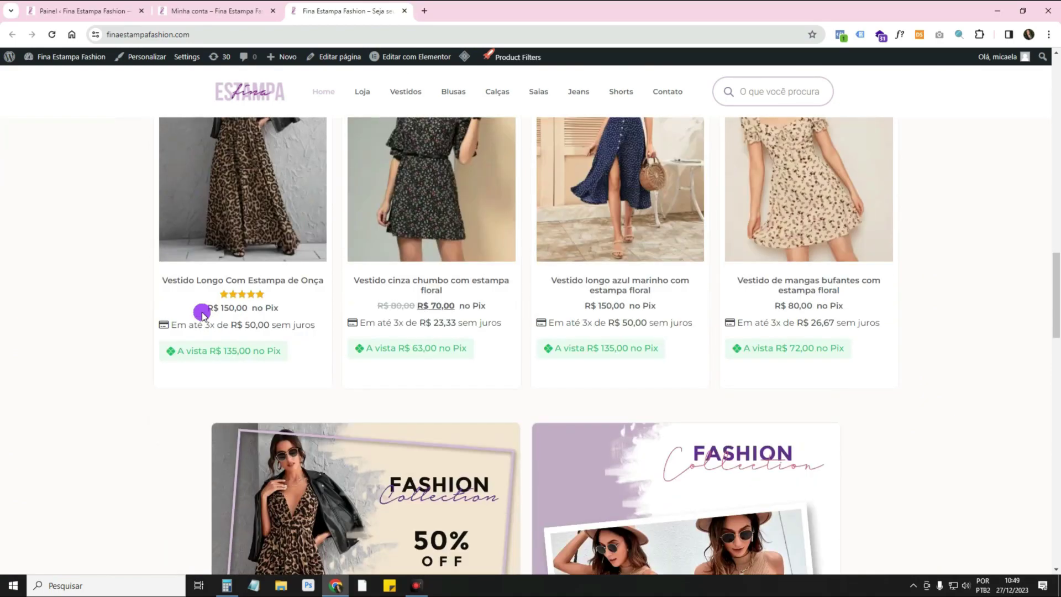
scroll(202, 313, down, 10)
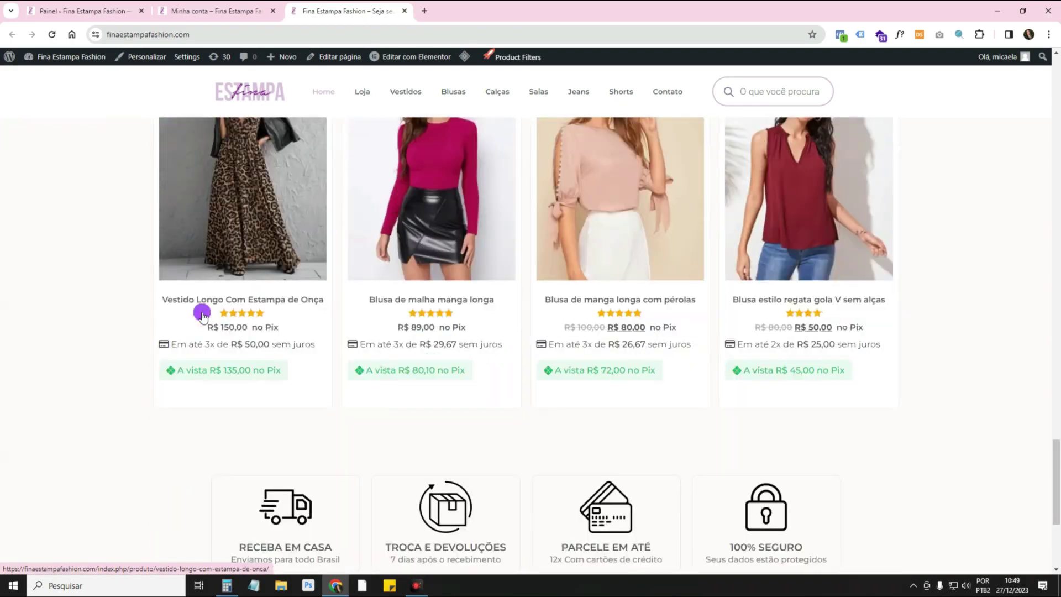
scroll(1029, 338, up, 15)
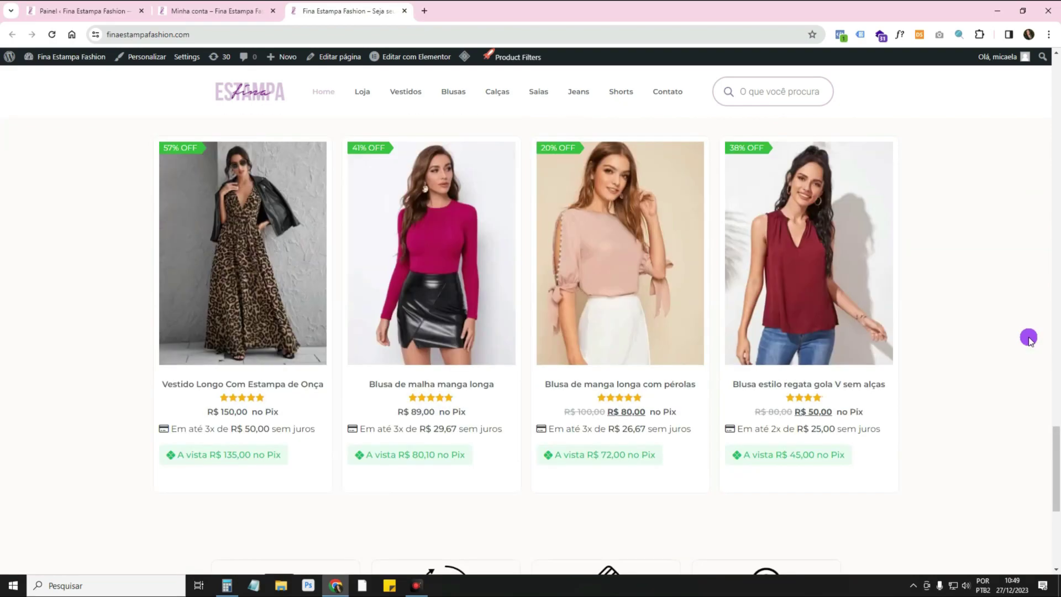
scroll(1029, 338, up, 15)
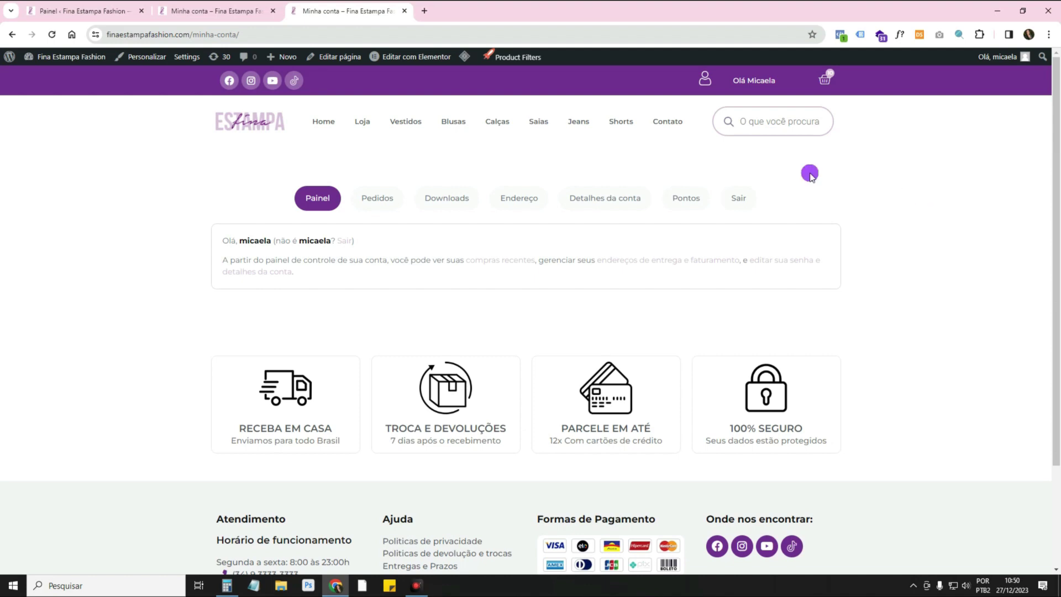
Open the store's minha-conta page in the WordPress page editor.
double_click(213, 35)
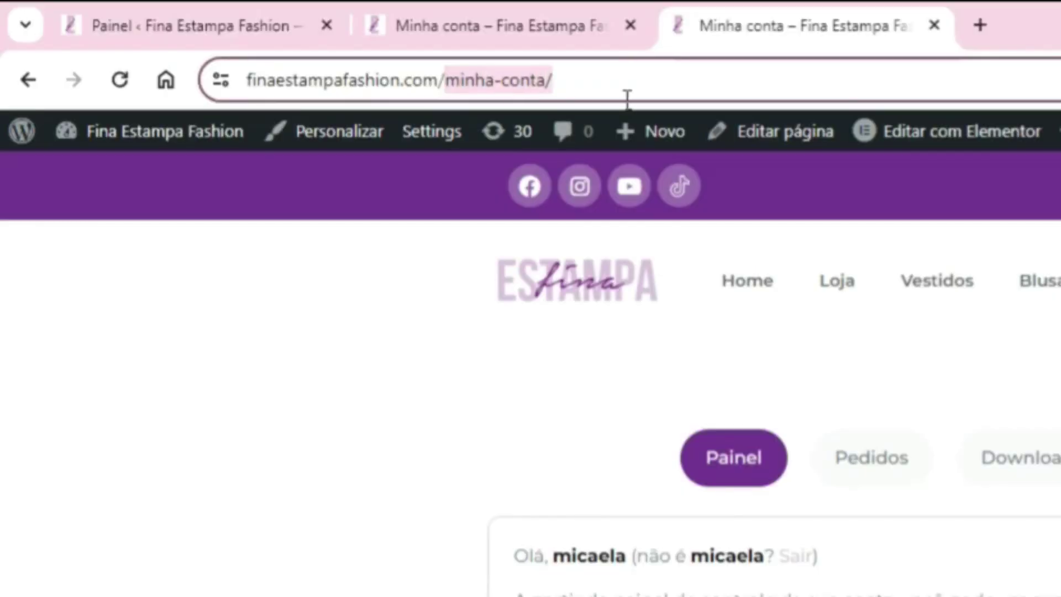
mouse_move(975, 139)
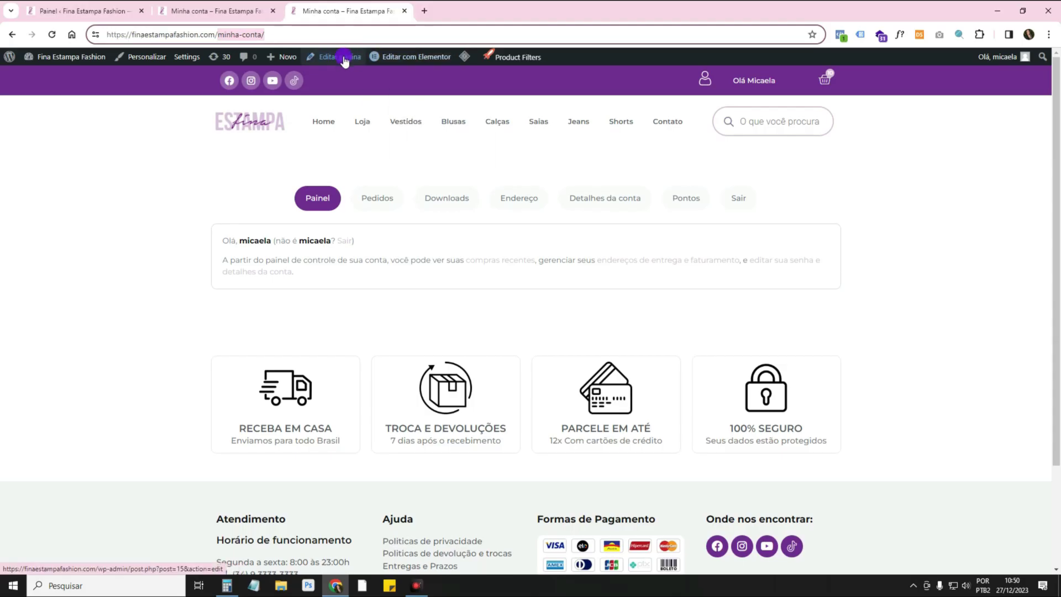
click(343, 57)
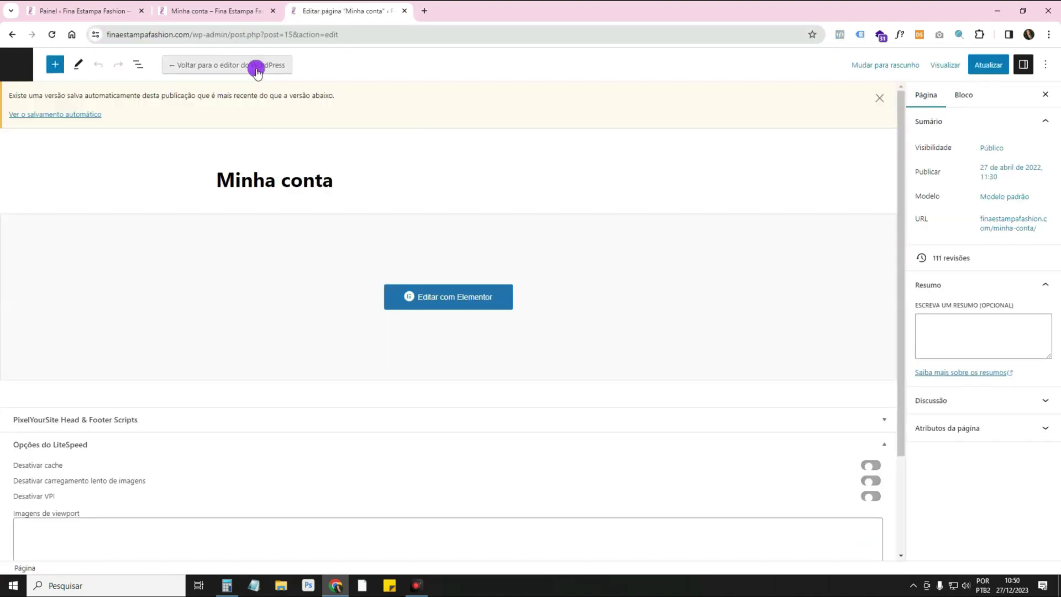
Switch the Minha conta page back to the WordPress editor, accepting the layout warning, and open it for editing with Elementor.
click(256, 67)
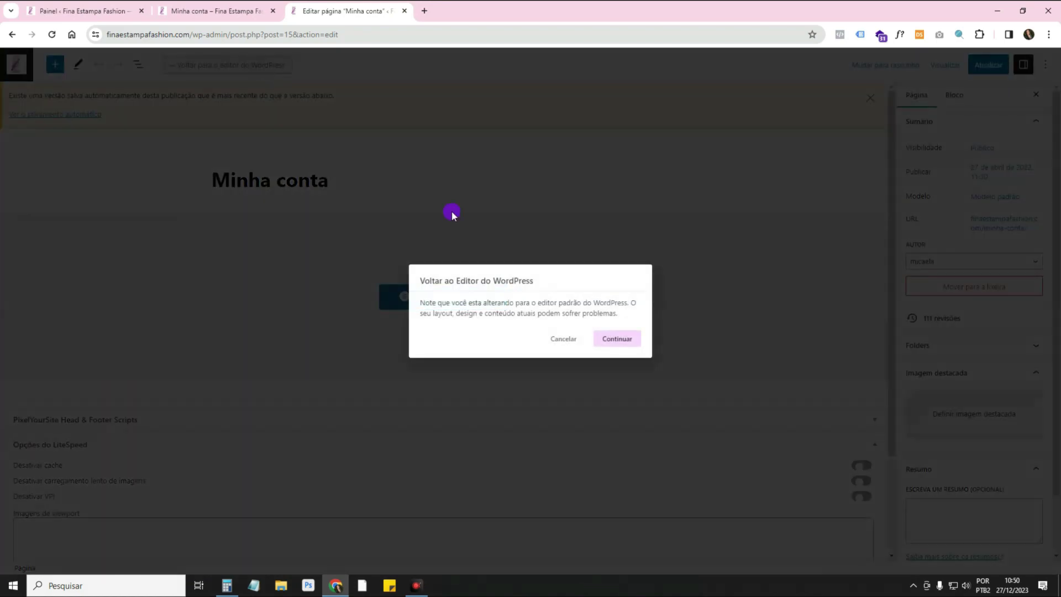
click(611, 337)
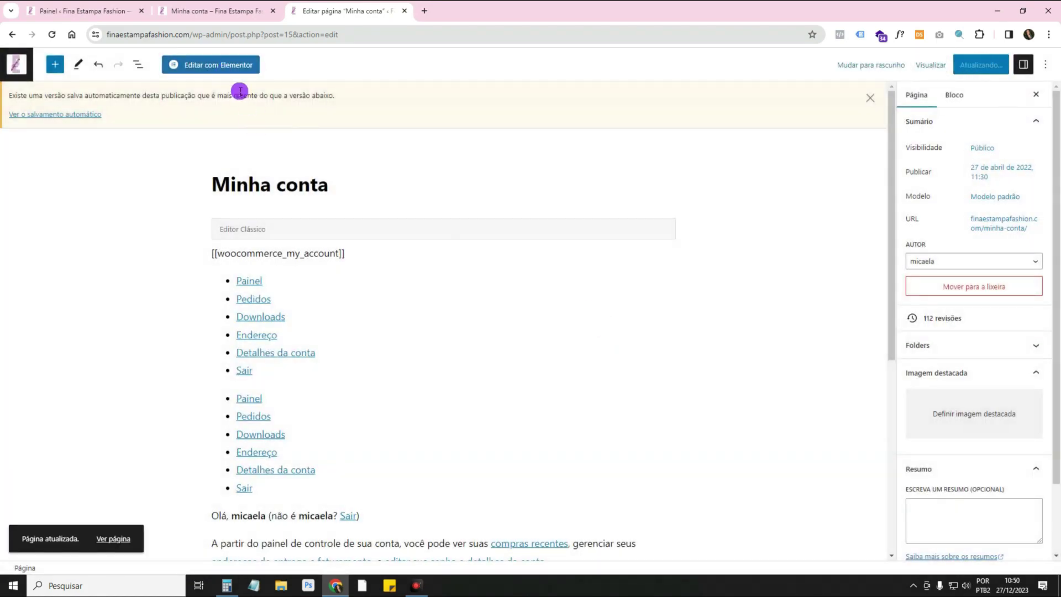
click(226, 66)
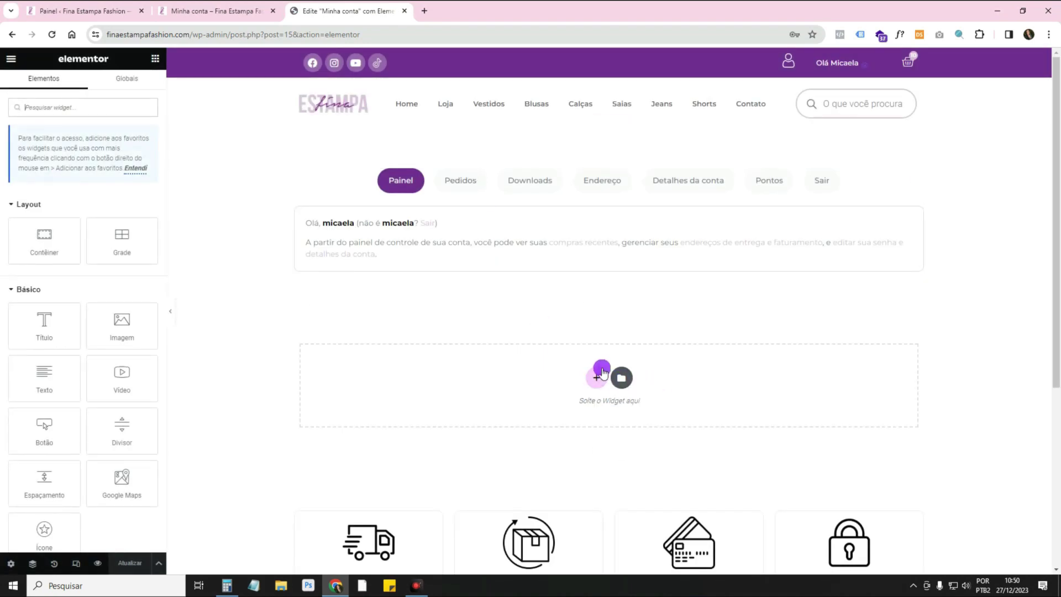
Set the page layout in the Minha conta page settings to Elementor largura total.
click(11, 564)
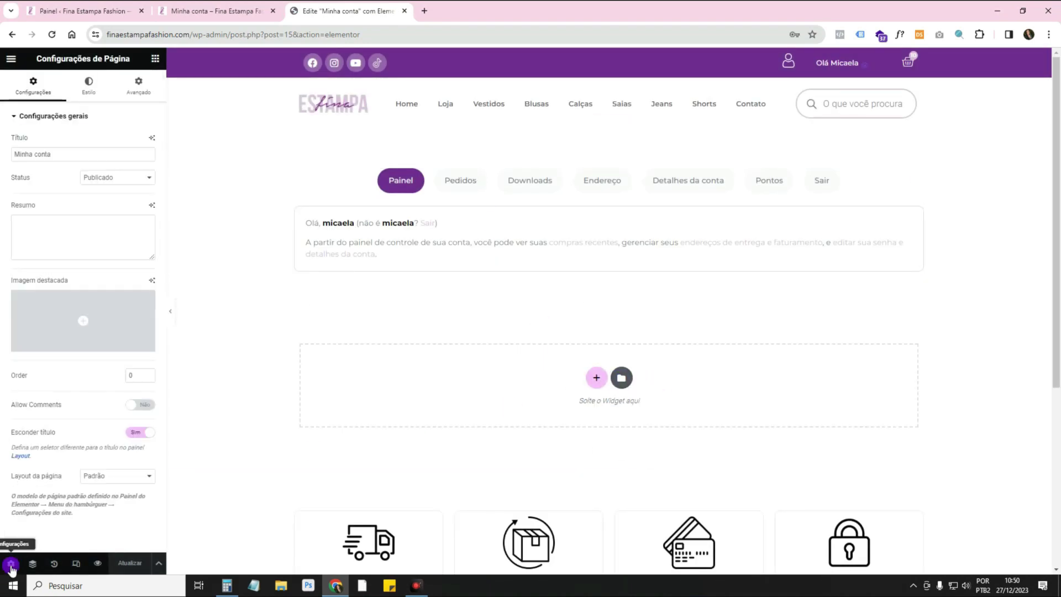
click(96, 476)
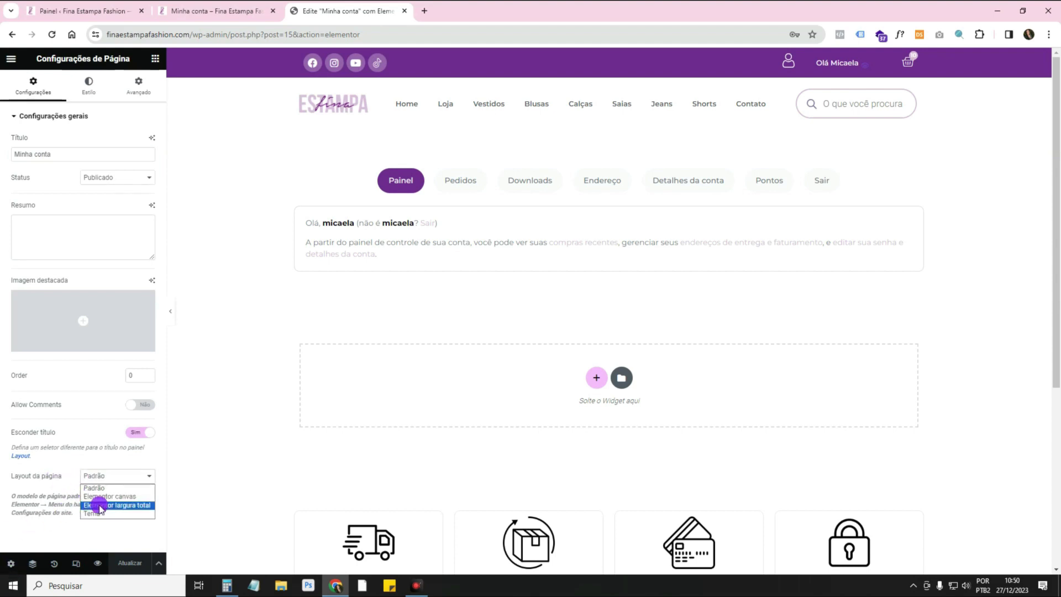
click(99, 505)
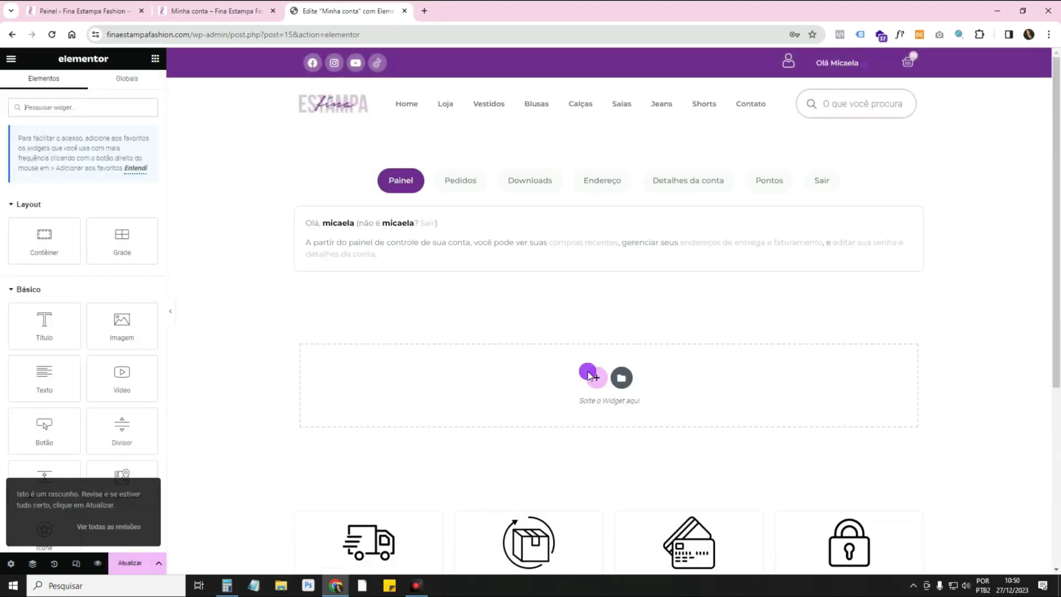
Add a single-column container below the existing account section and set its padding to 50 px on all sides.
click(574, 407)
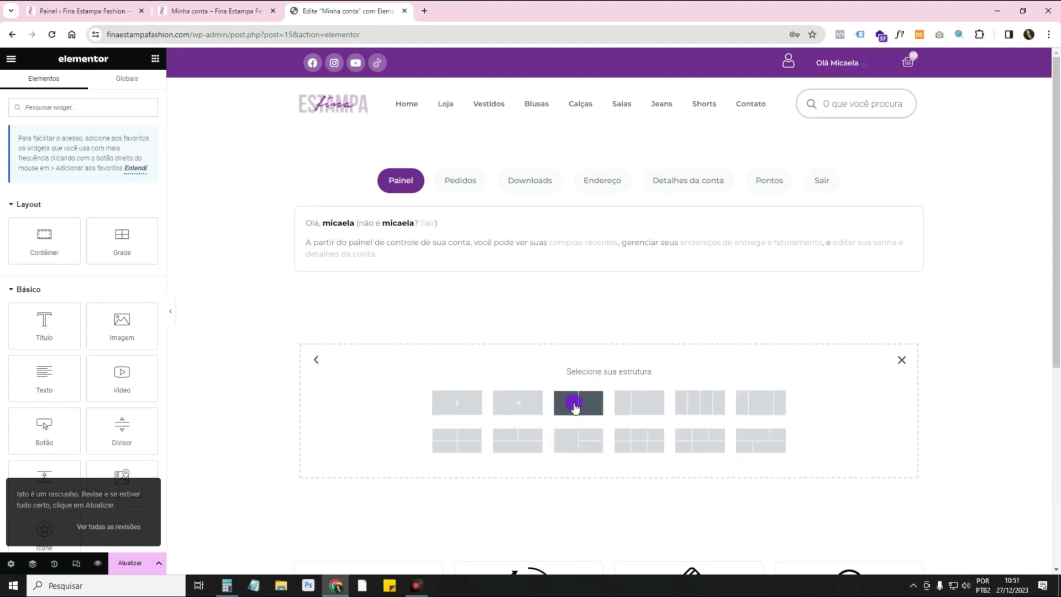
click(459, 407)
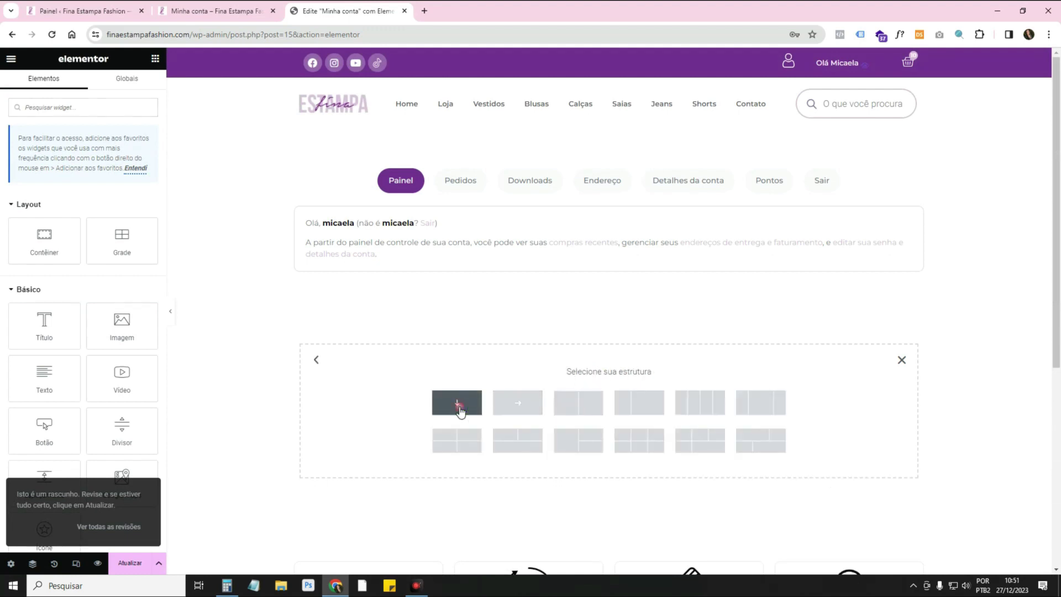
click(92, 87)
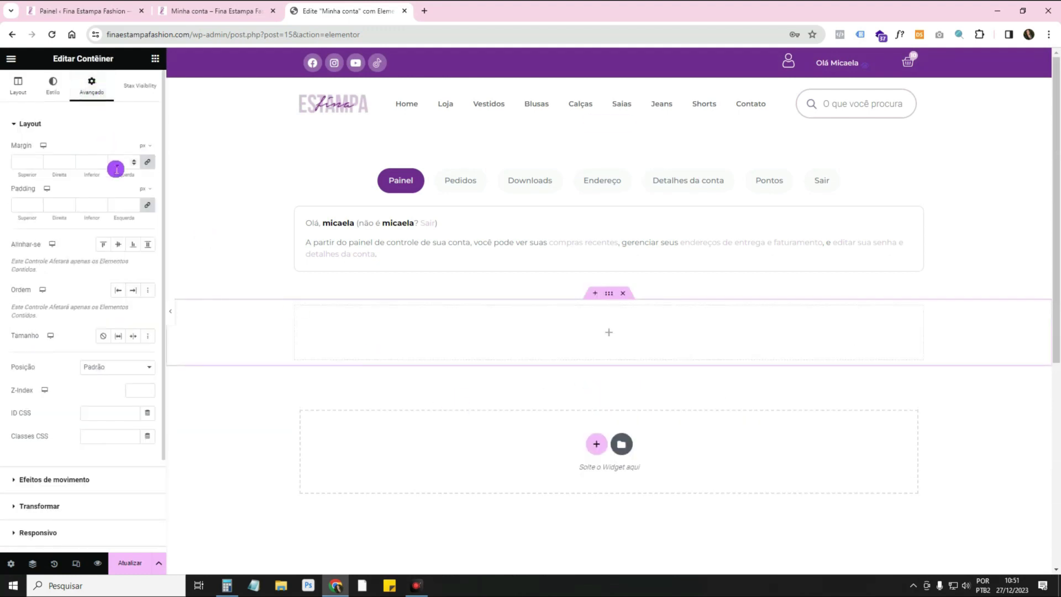
click(122, 206)
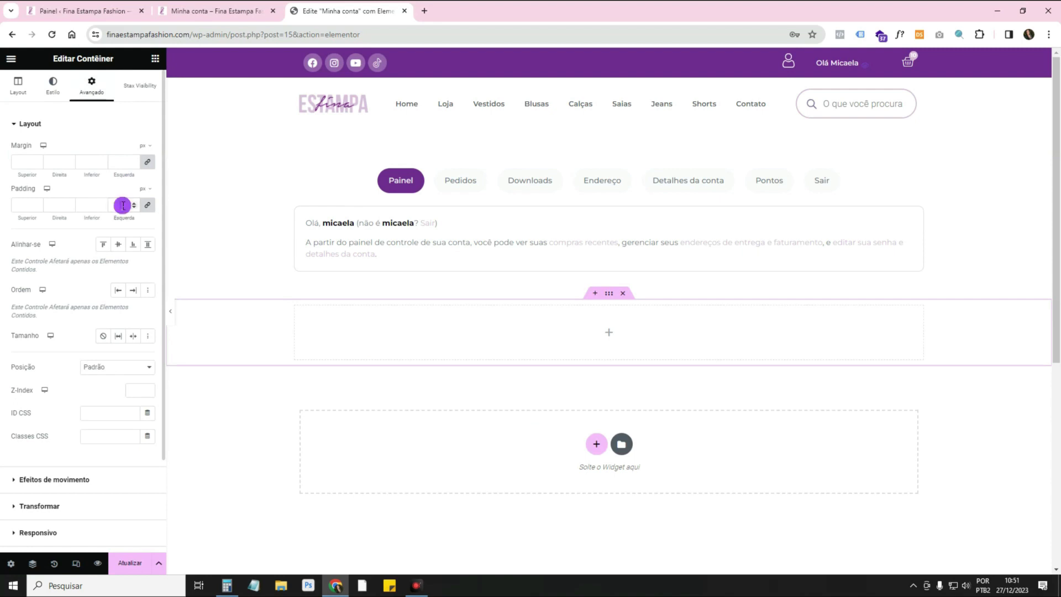
text(50)
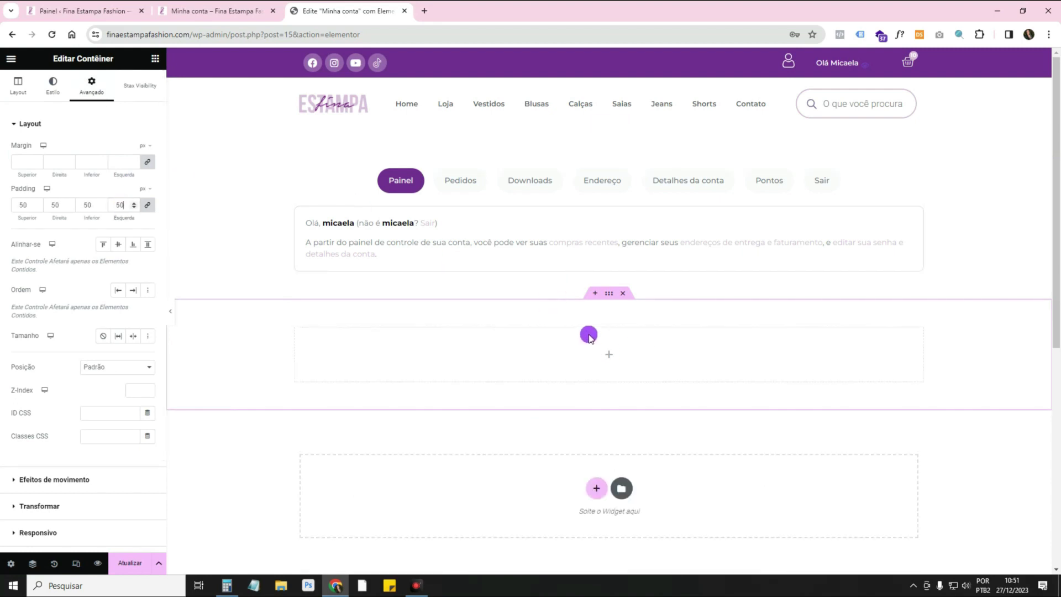
Find the Minha conta widget and place it inside the new container.
click(155, 60)
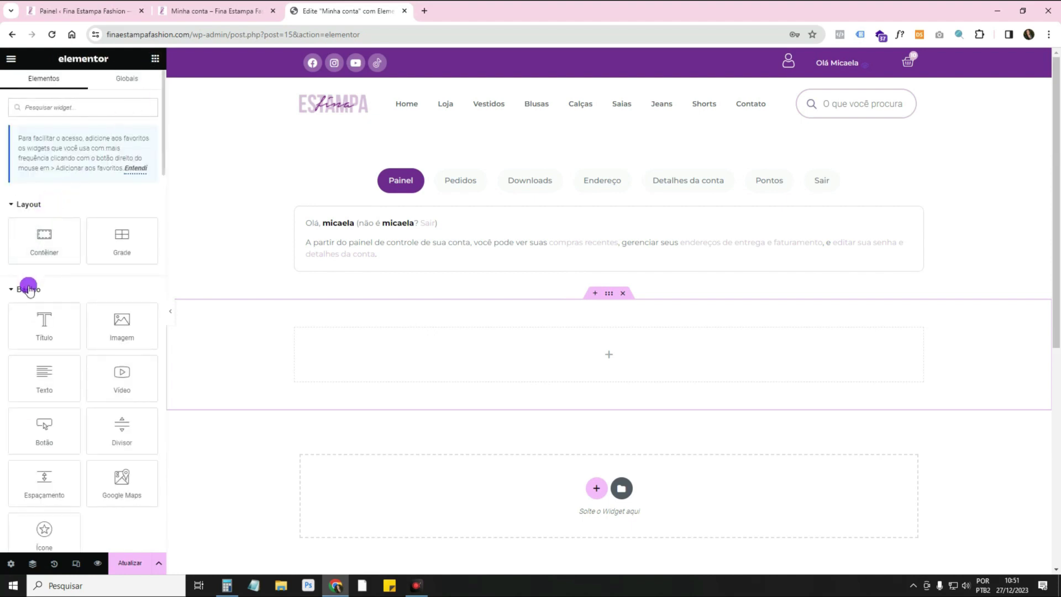
text(min)
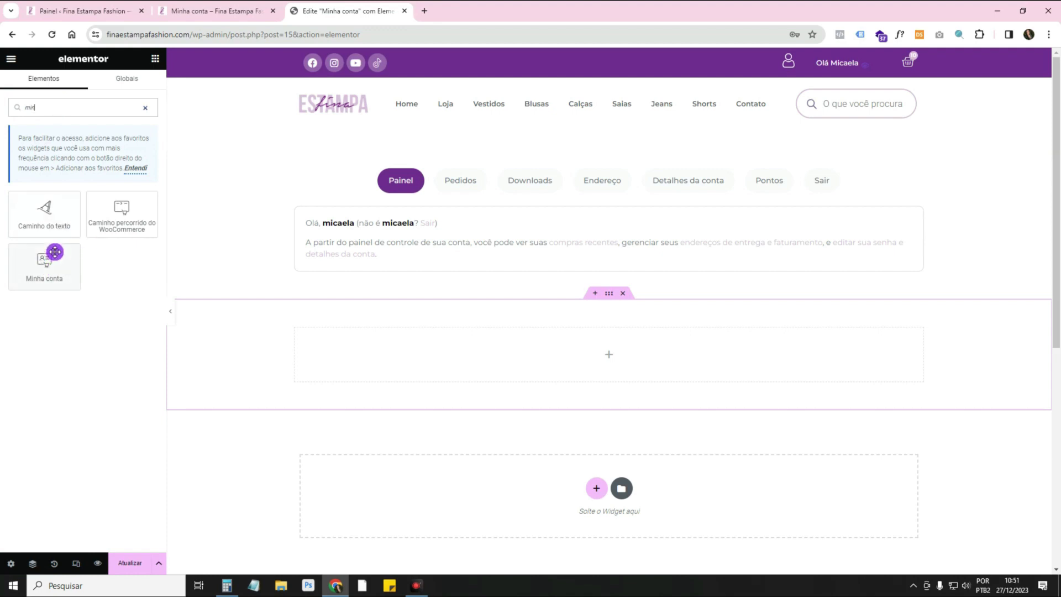
drag(44, 269, 481, 370)
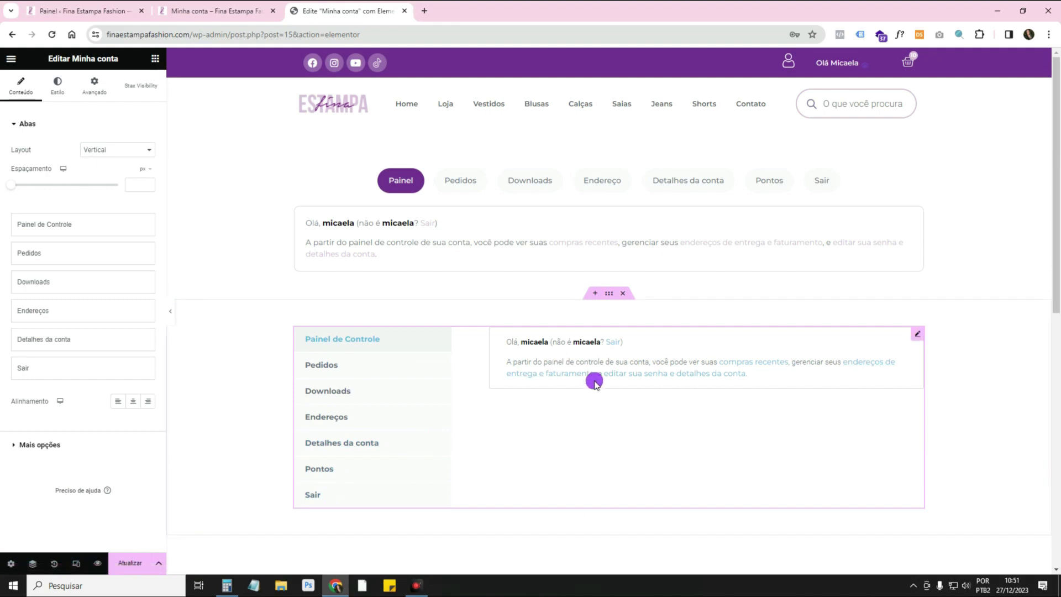
Rename the widget's Painel de Controle tab to Painel.
click(71, 229)
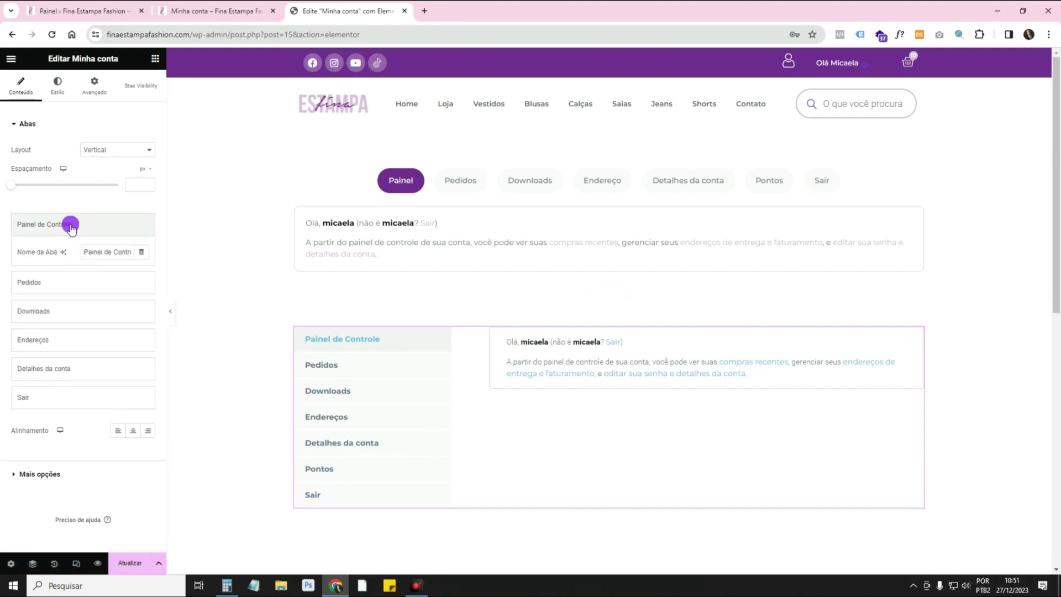
drag(138, 253, 130, 247)
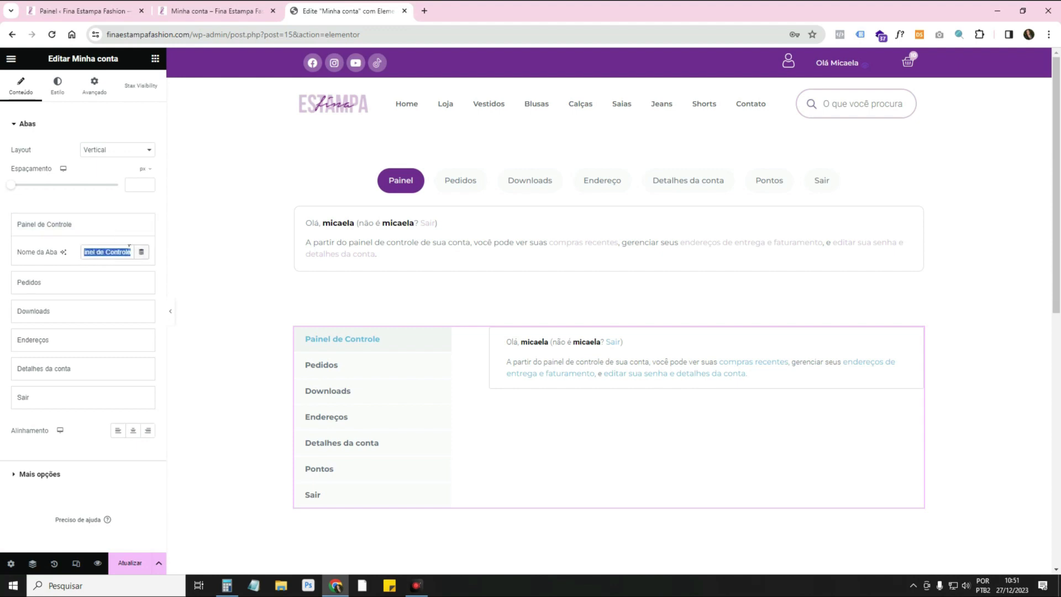
click(76, 233)
click(99, 250)
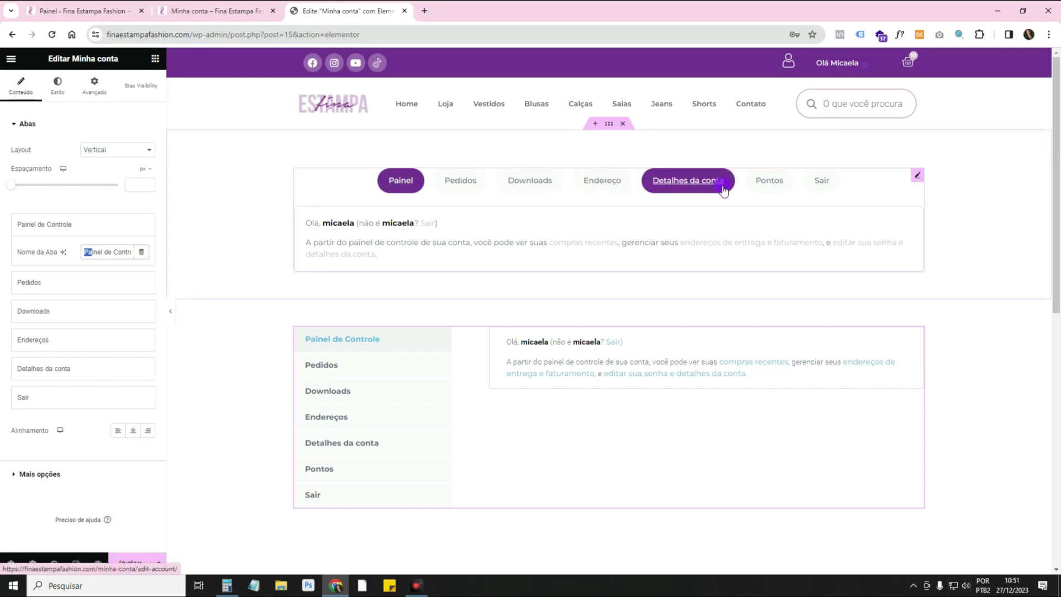
click(105, 249)
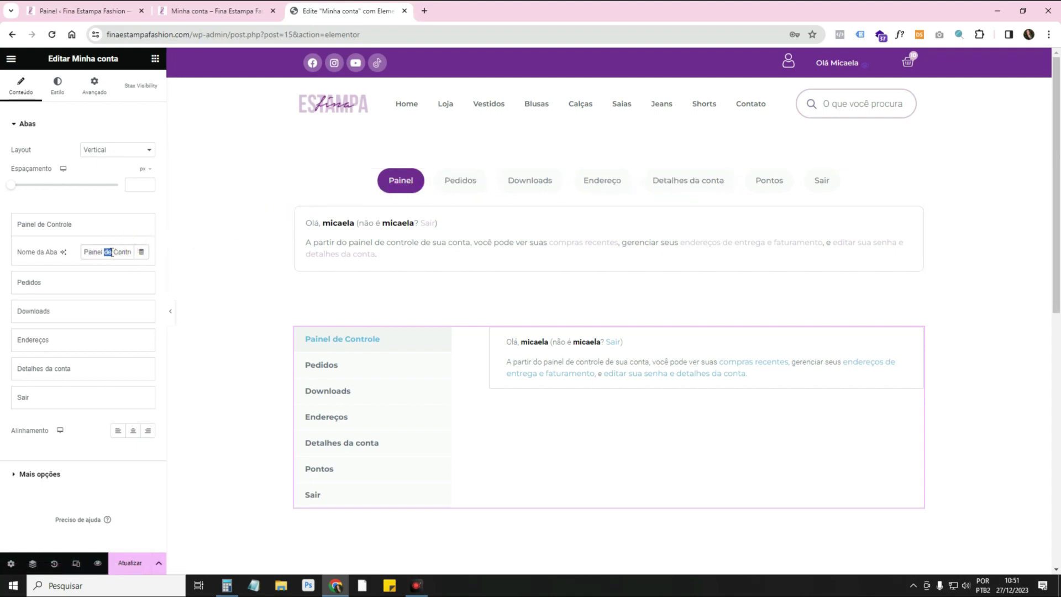
key(BackSpace)
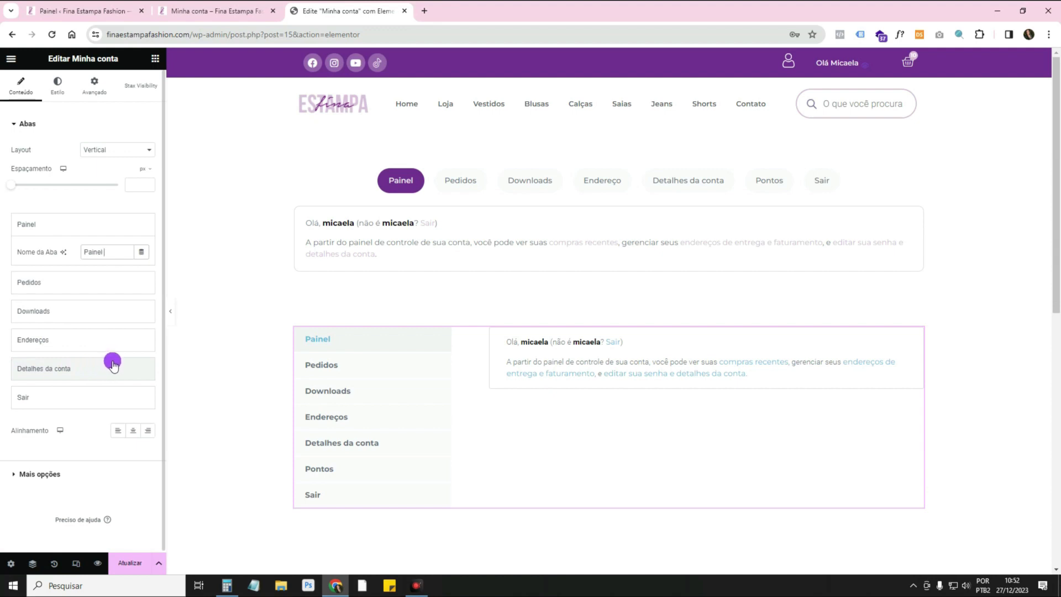
Review the tab name setting of the Pedidos tab and collapse it without editing.
click(104, 286)
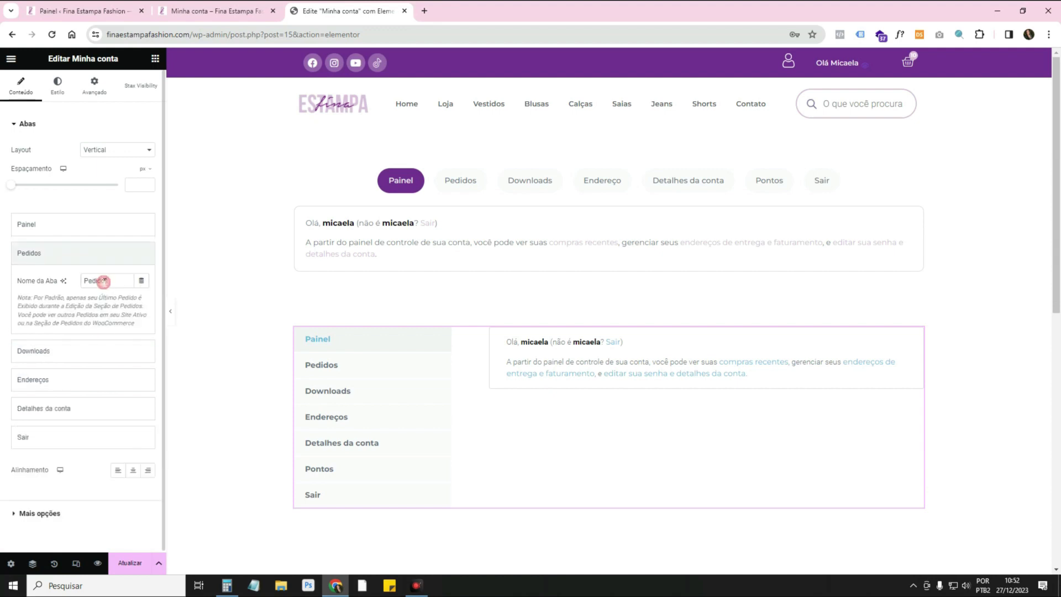
drag(117, 287, 78, 286)
click(108, 254)
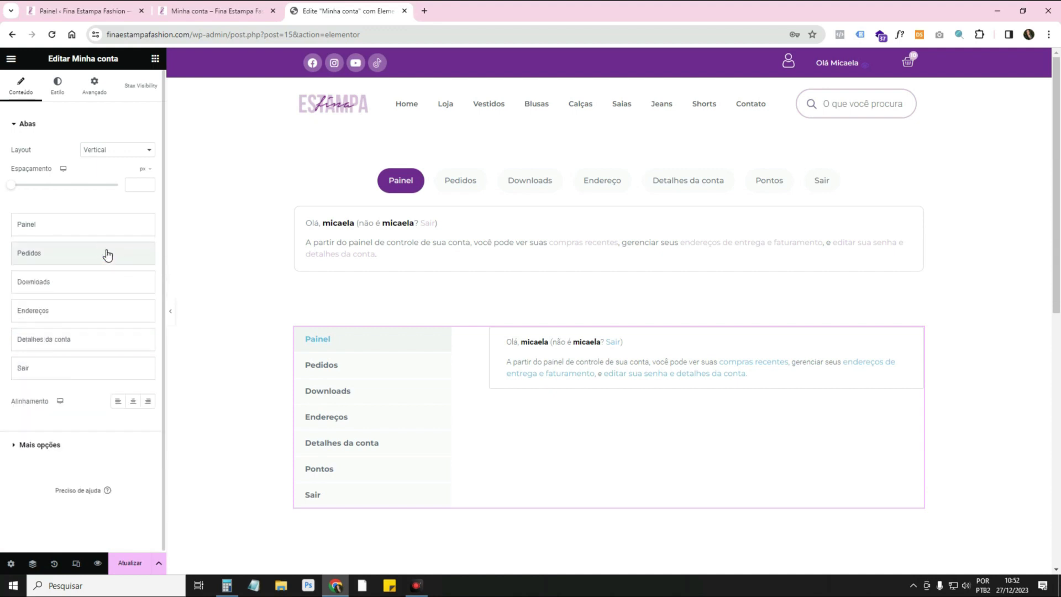
Try out the widget's Personalizar Dashboard option with its template selector, and switch the option back off.
click(96, 443)
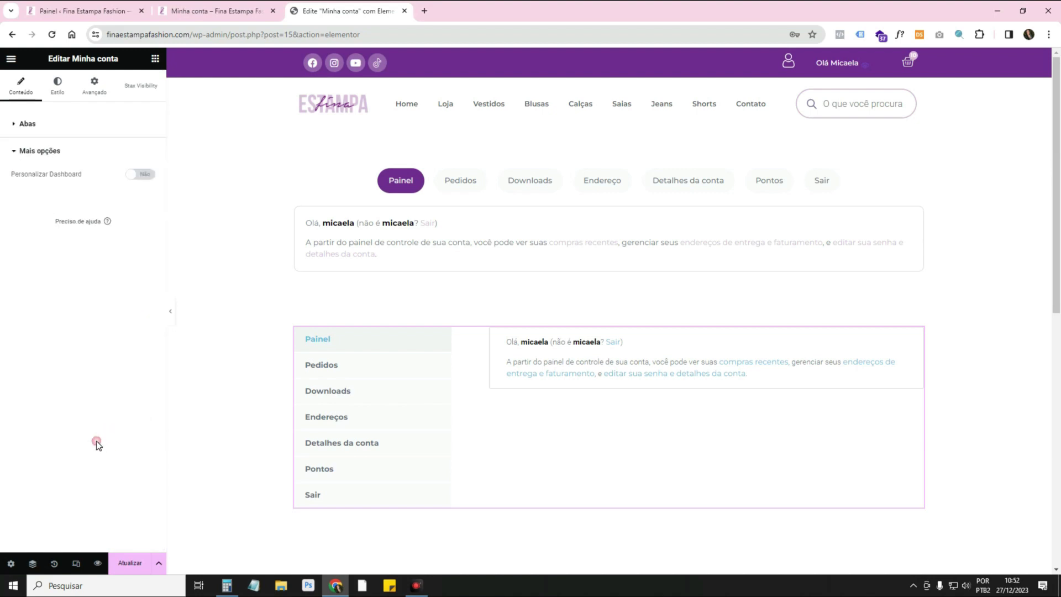
click(143, 175)
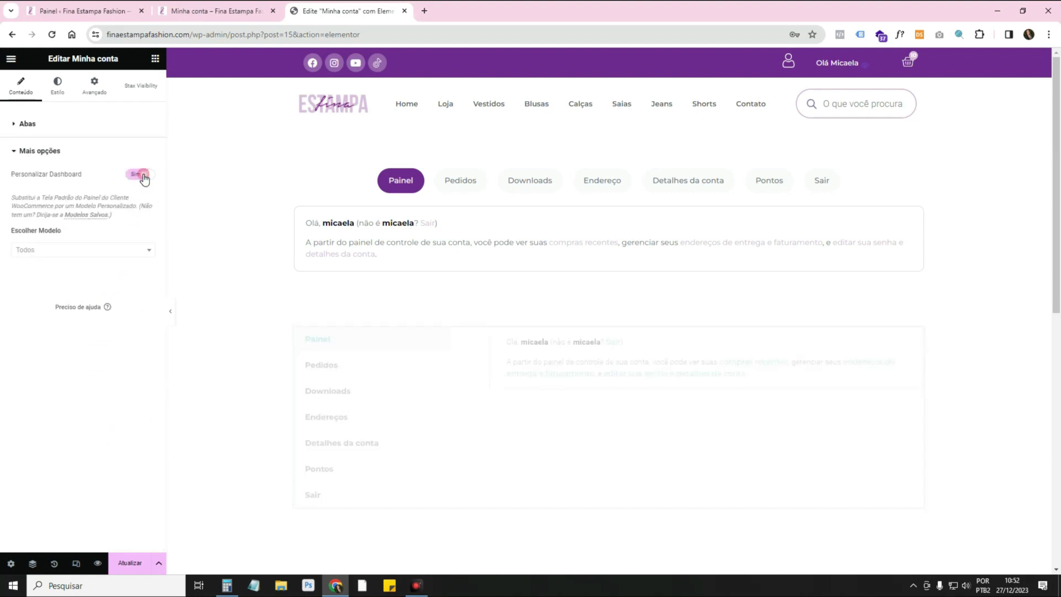
click(135, 251)
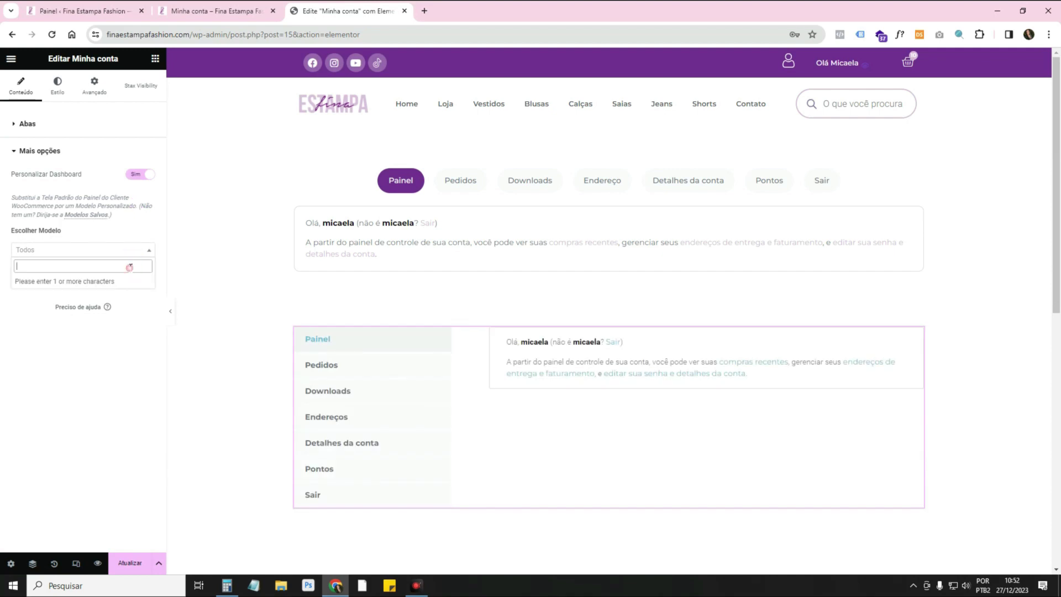
click(139, 176)
Set the layout of the Minha conta widget's tabs to Horizontal.
click(83, 123)
click(94, 151)
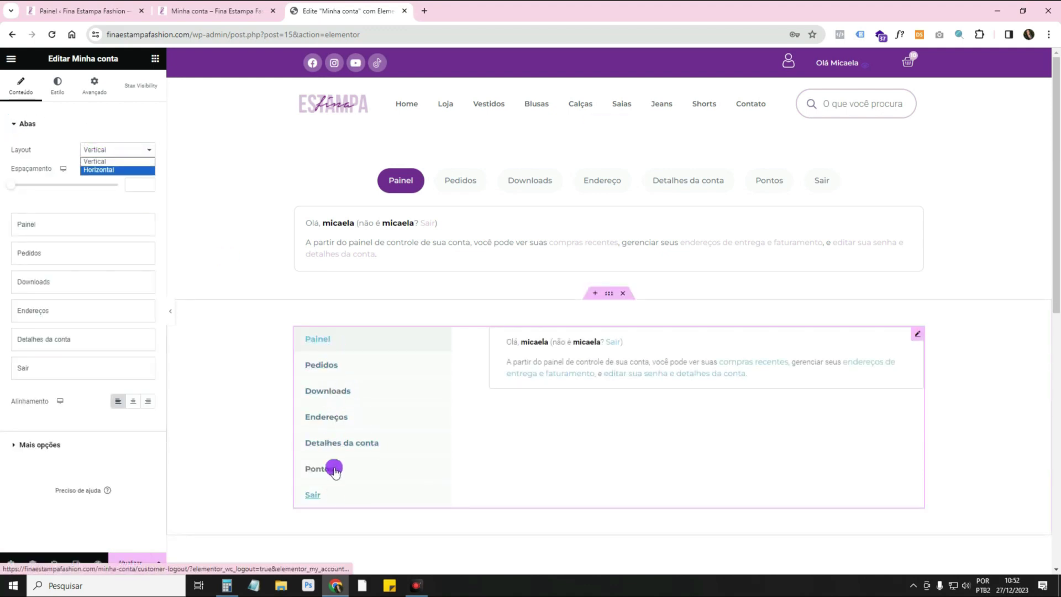
click(118, 170)
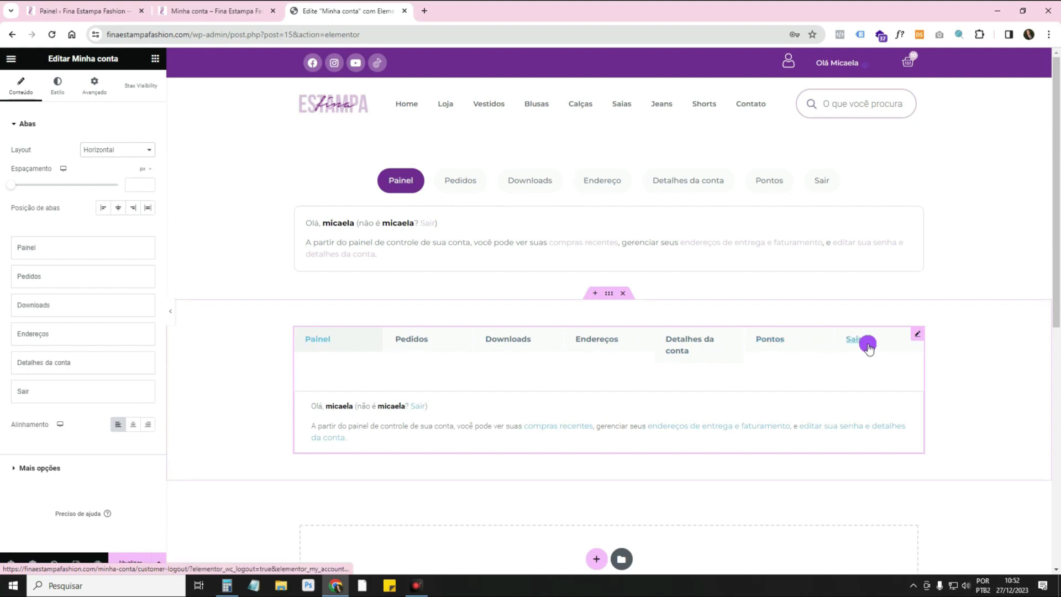
Compare the tab position options of the Minha conta widget and leave the tabs set to Centro.
click(120, 209)
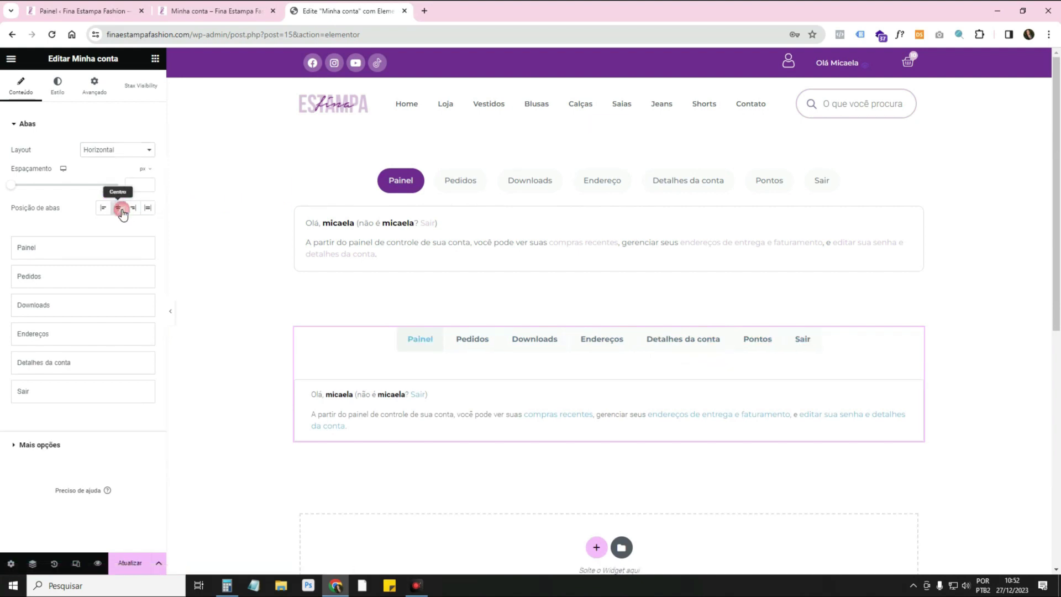
click(152, 212)
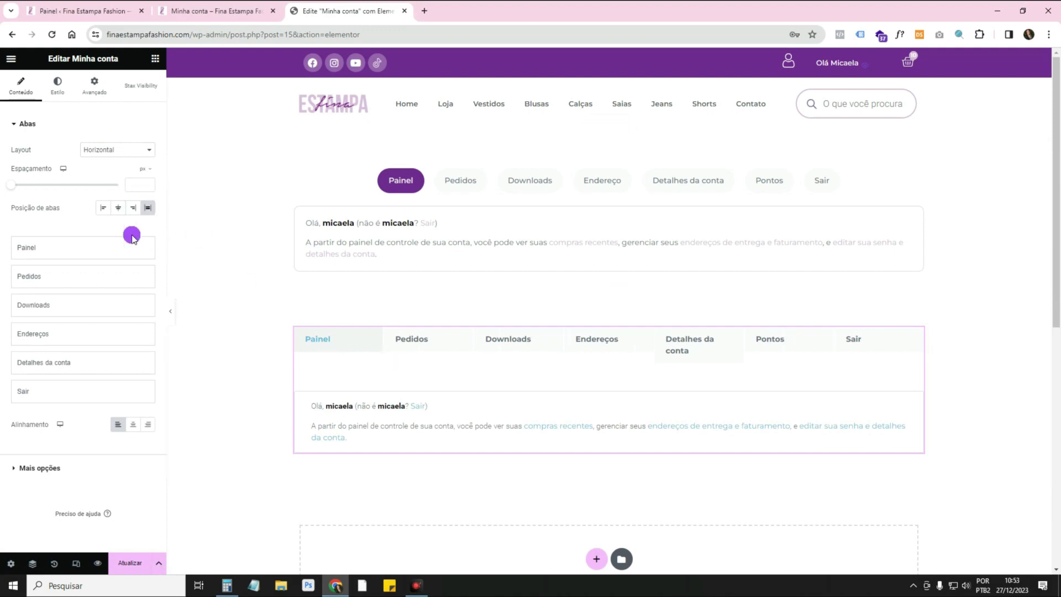
click(110, 209)
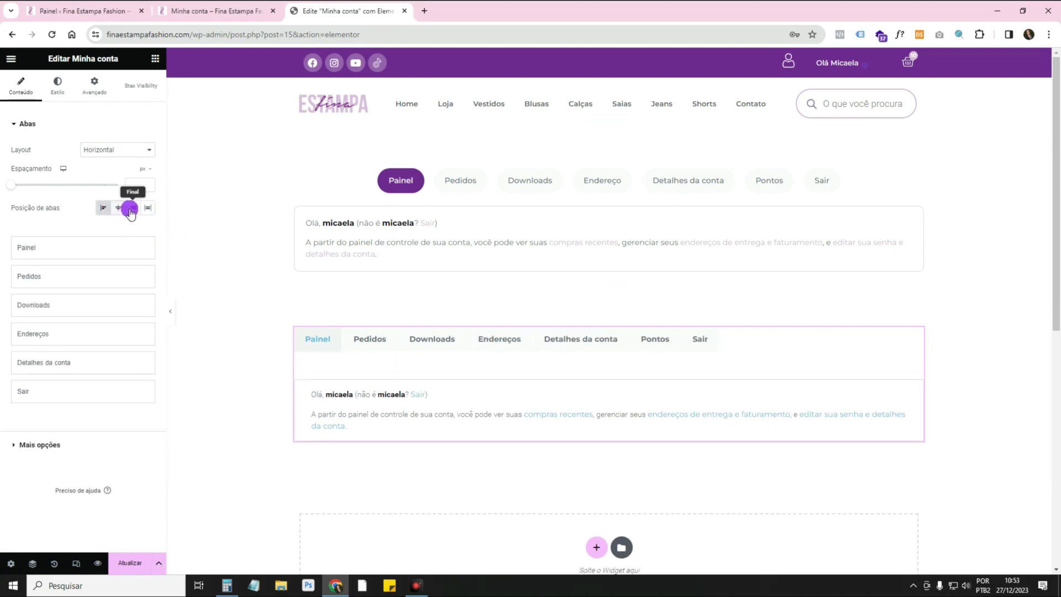
click(133, 209)
click(119, 210)
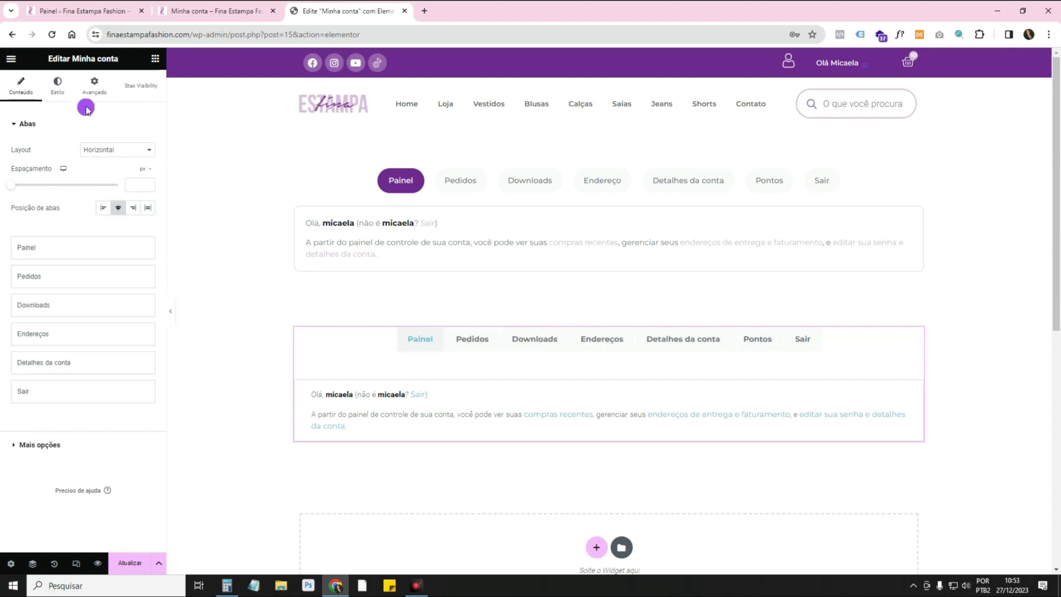
Try a solid 1 px border in a dark grey global colour on the widget's tabs.
click(60, 83)
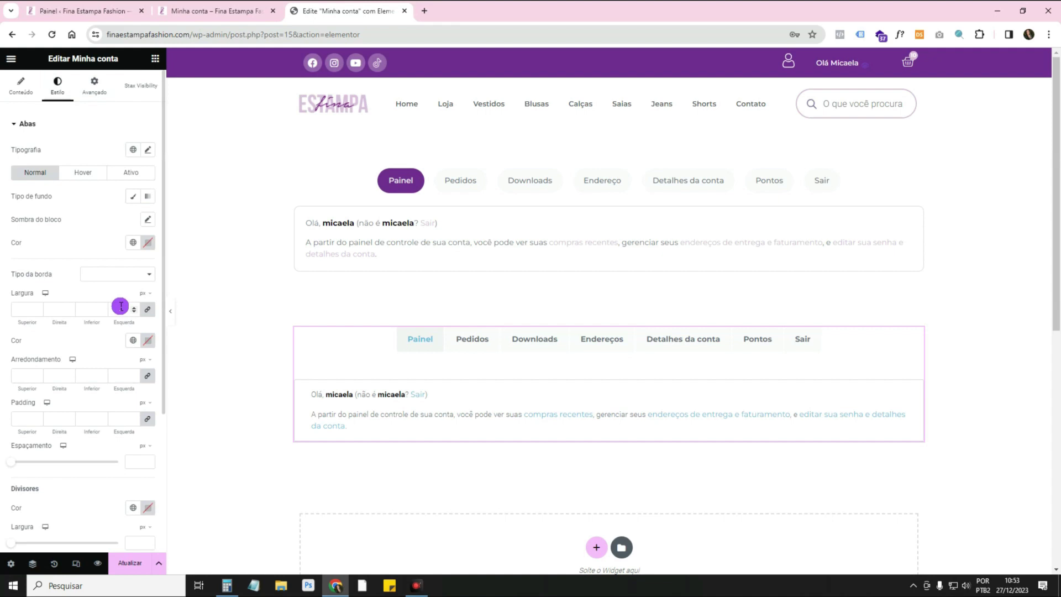
click(102, 276)
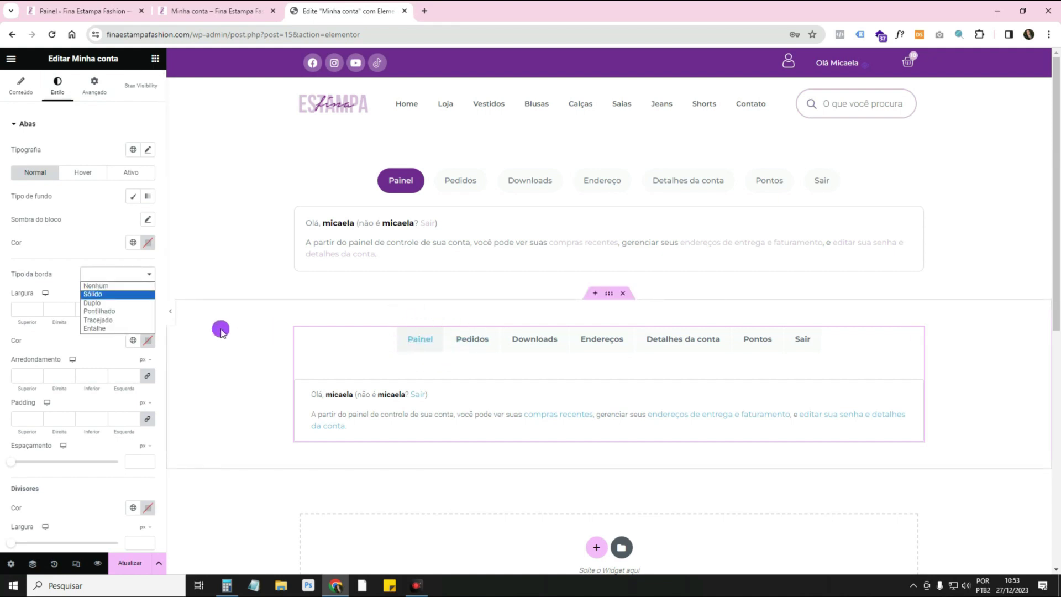
click(122, 294)
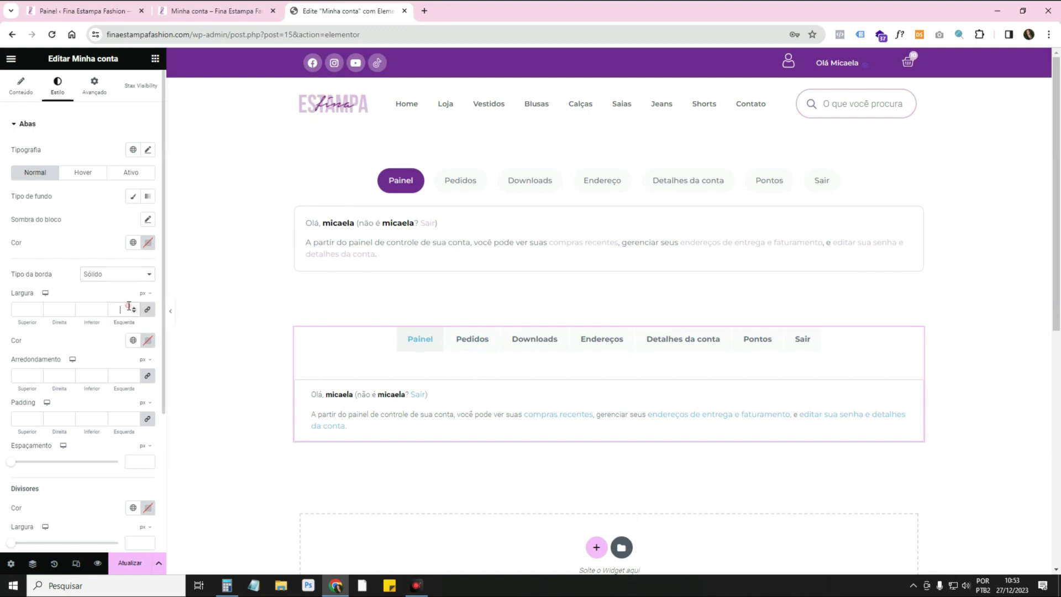
click(128, 306)
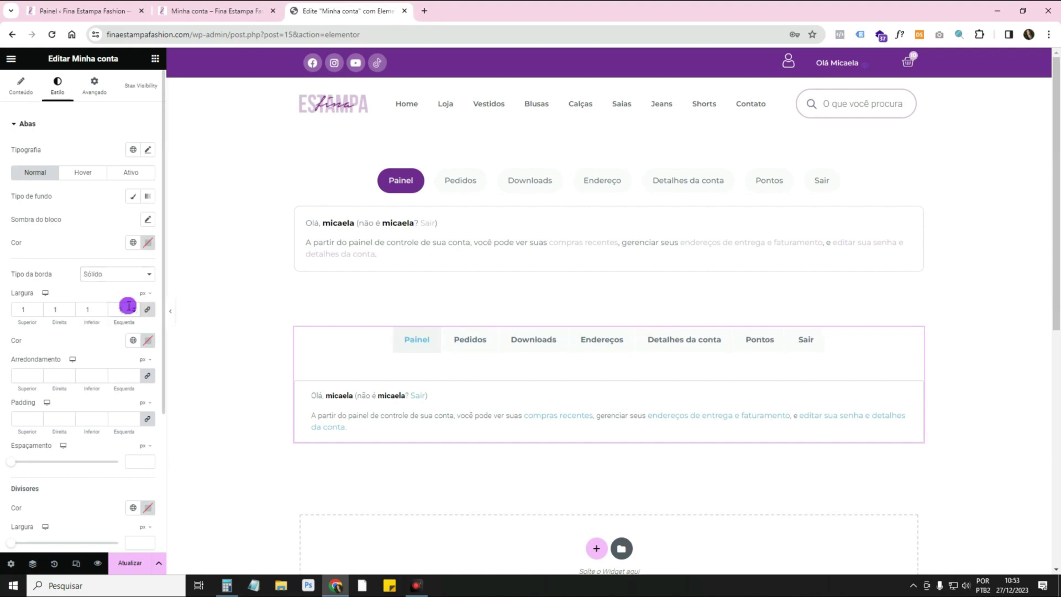
click(132, 340)
click(131, 415)
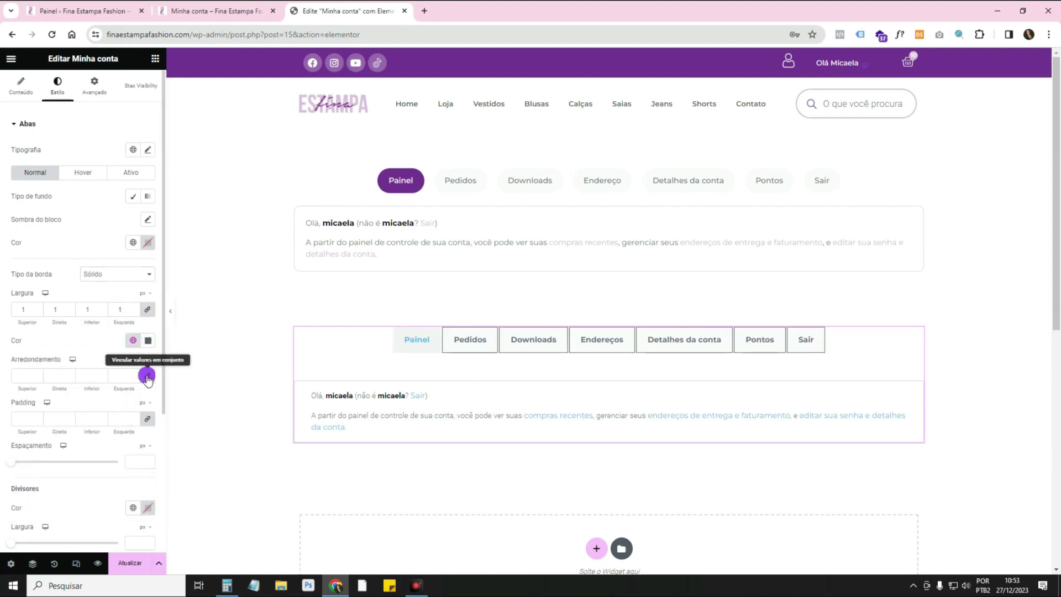
Set the tabs' border type to Nenhum and their corner rounding to 30 px on all sides.
click(117, 274)
click(114, 284)
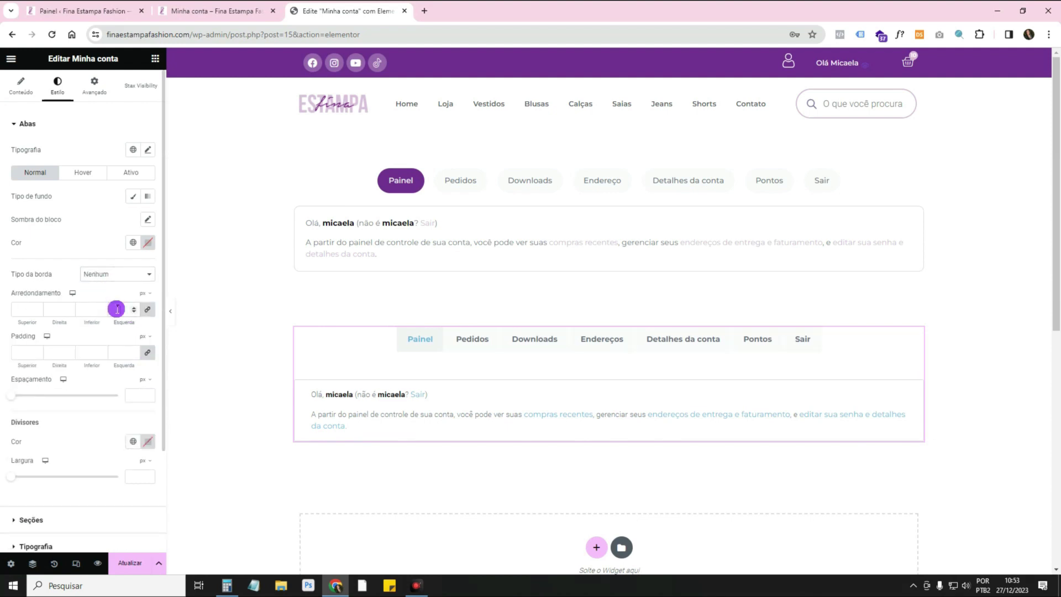
click(117, 310)
text(30)
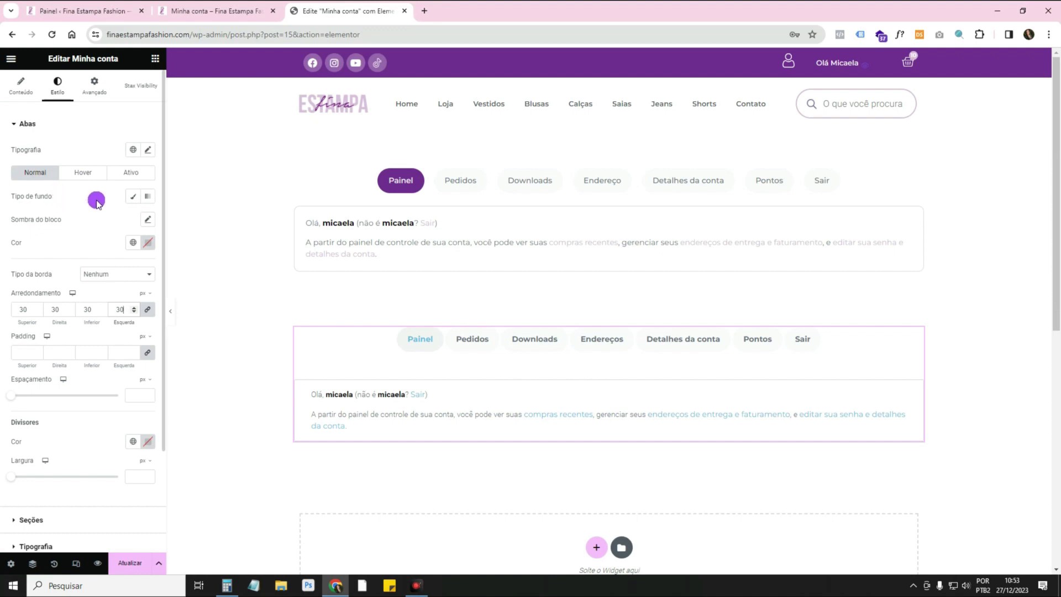
Give the tabs a solid-colour hover background in the purple Roxo from the global colours.
click(91, 171)
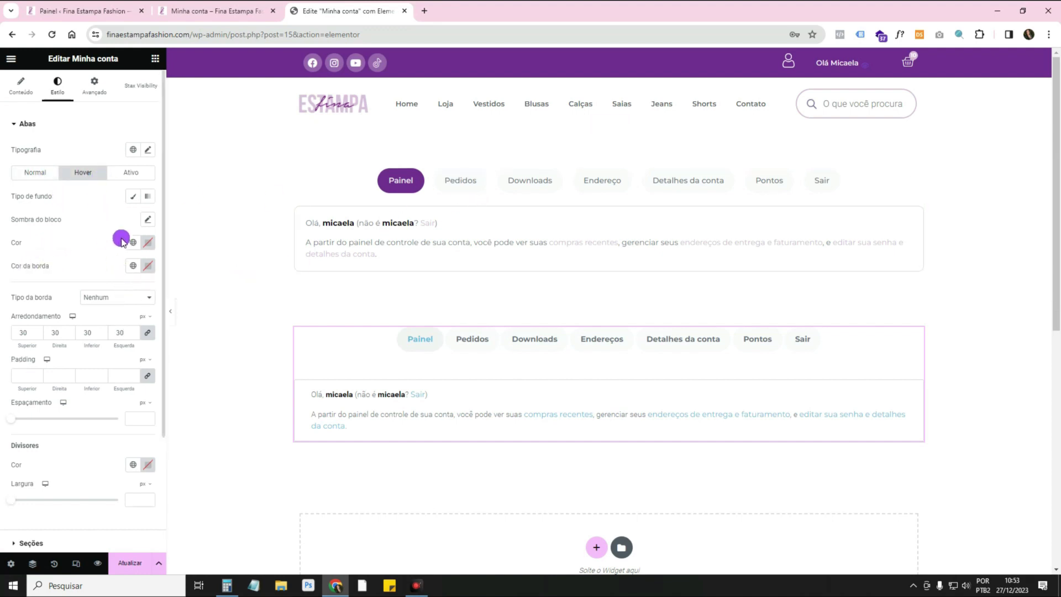
click(132, 197)
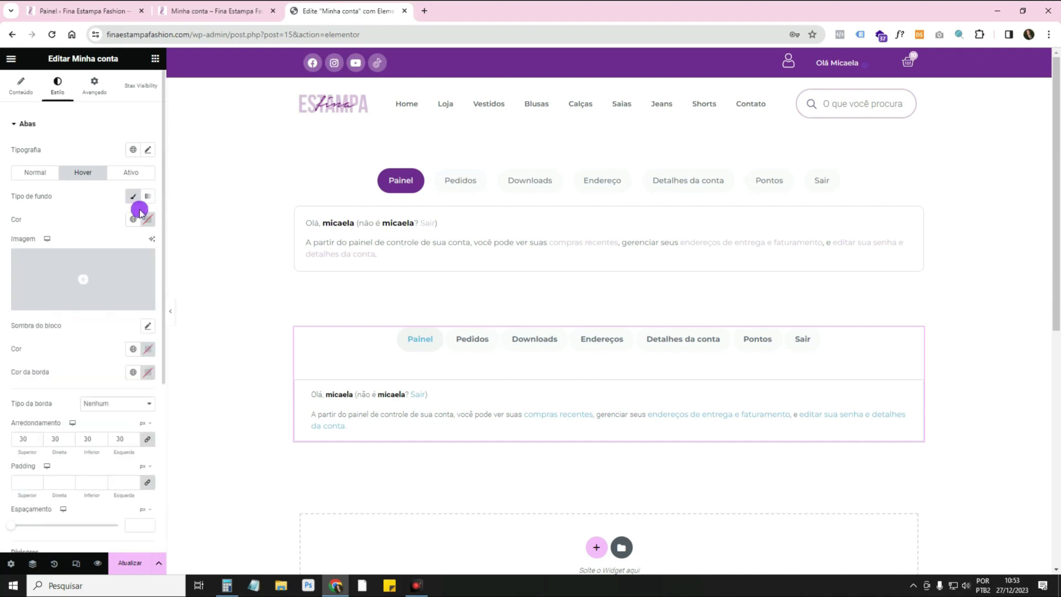
click(136, 220)
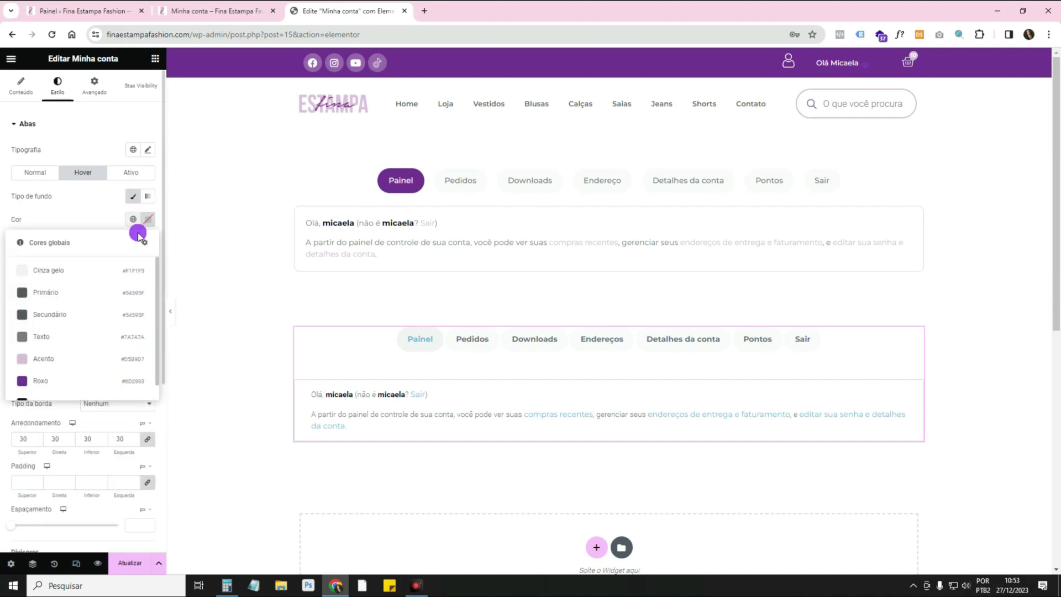
click(92, 389)
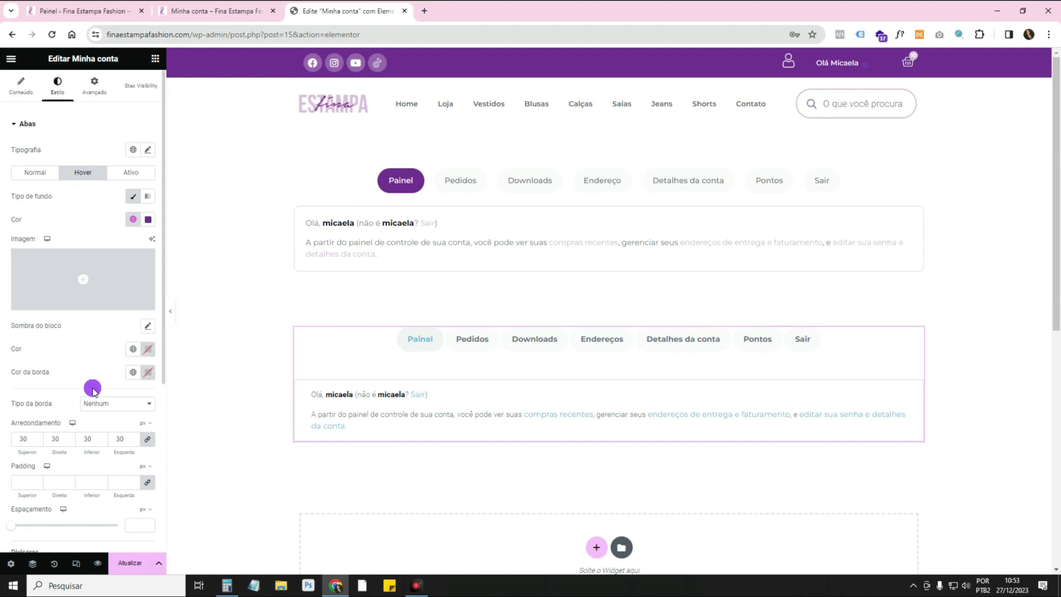
click(148, 220)
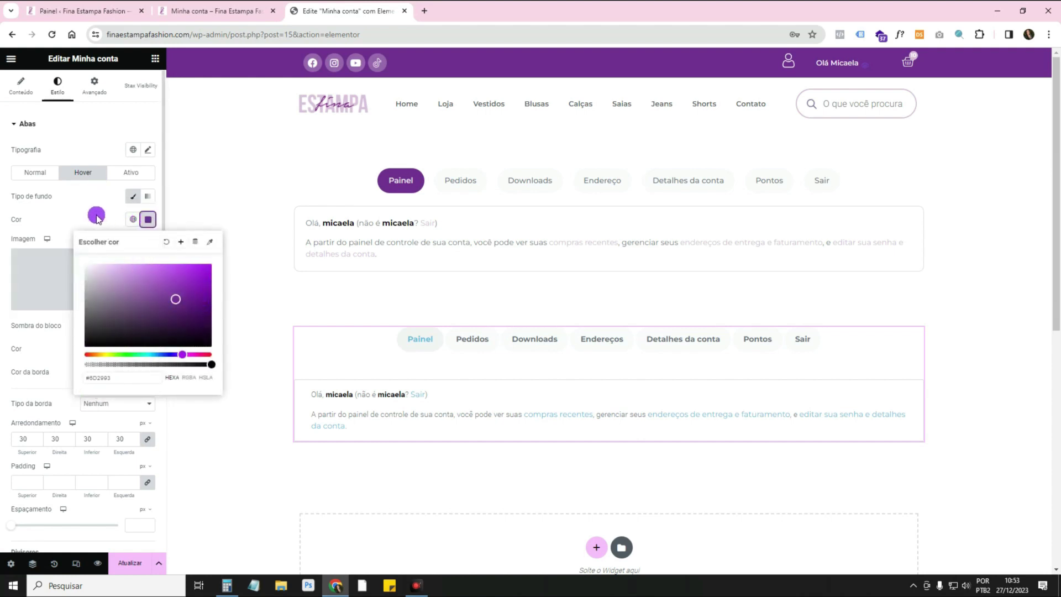
click(175, 221)
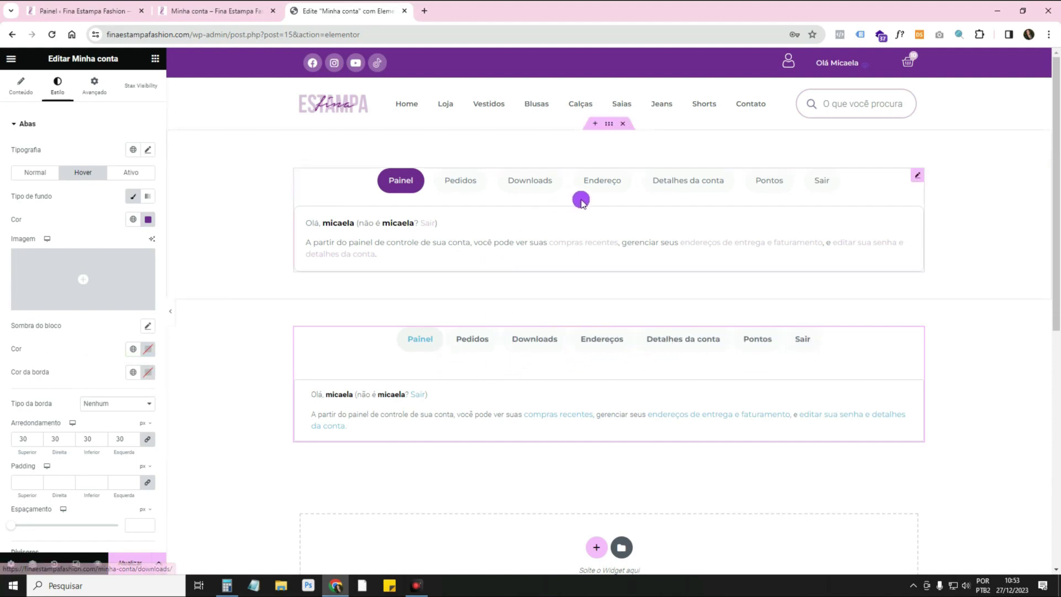
Delete the already styled Minha conta widget above the new one, together with its emptied container.
right_click(603, 182)
click(656, 380)
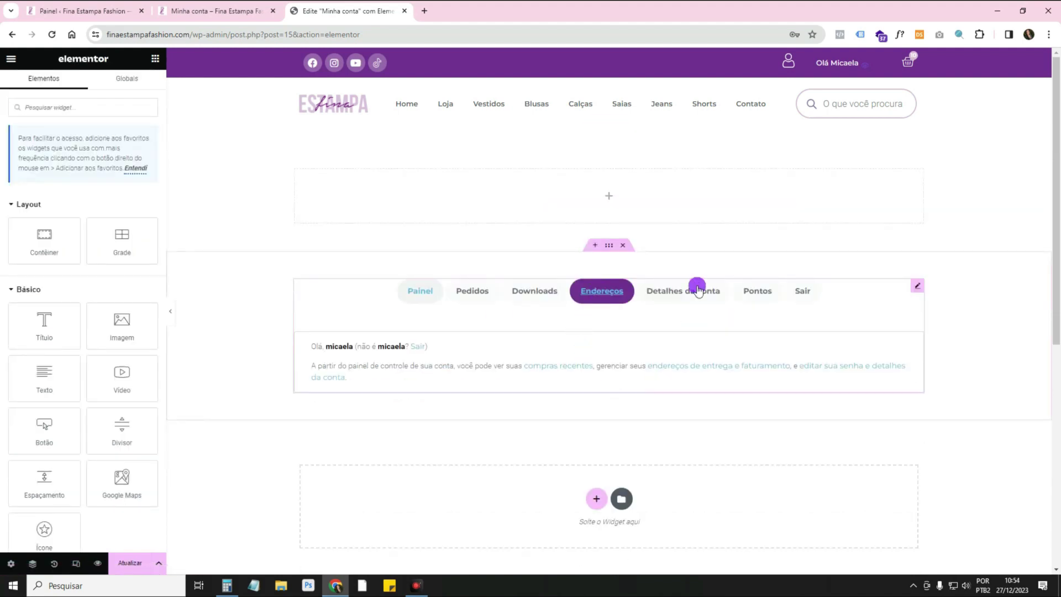
click(627, 124)
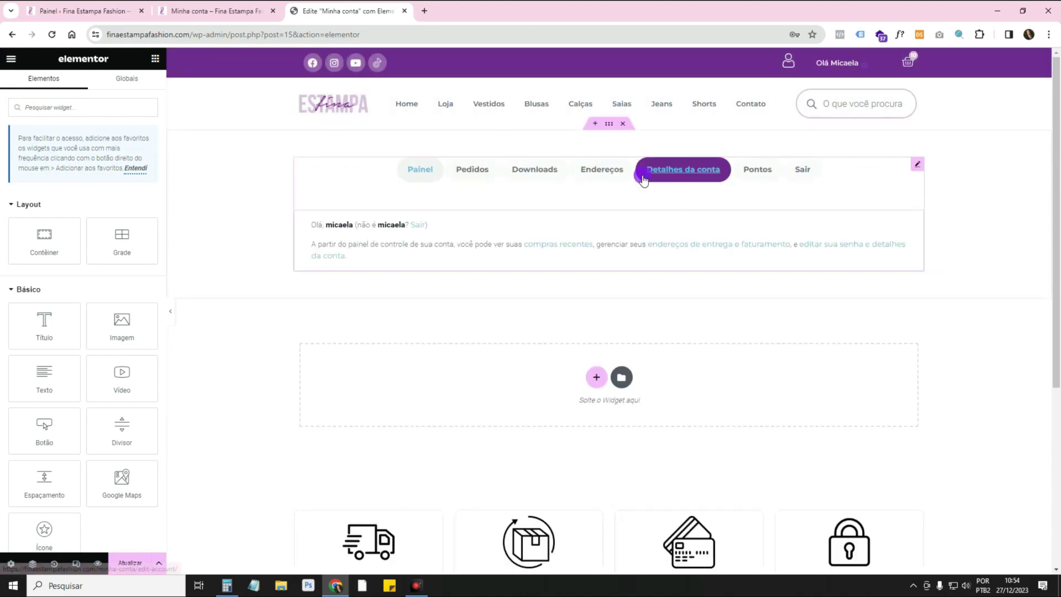
Set the active tab's background of the remaining Minha conta widget to a solid fill in the global colour Roxo.
click(628, 176)
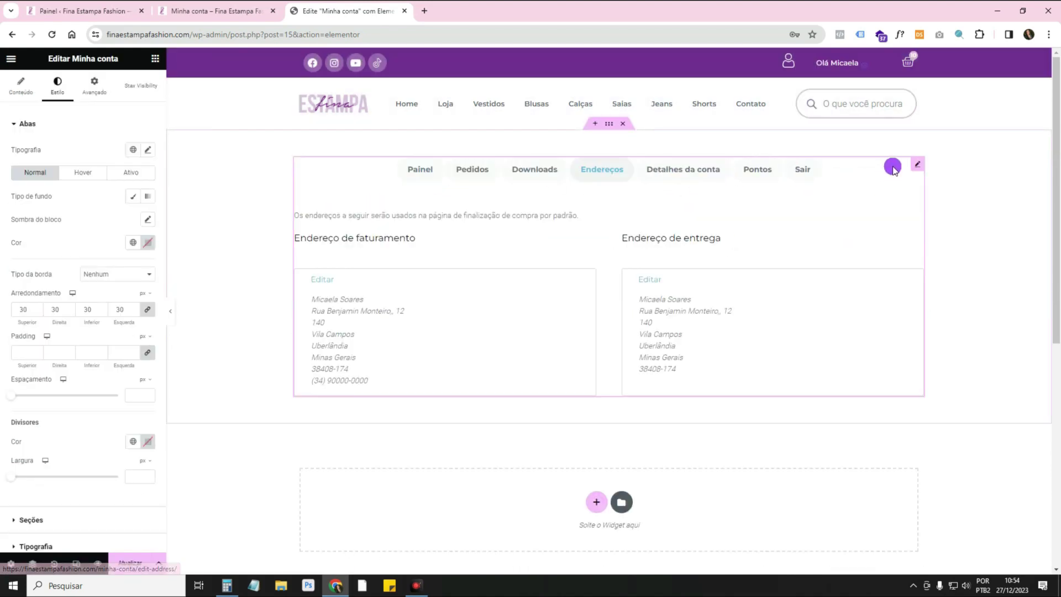
click(139, 175)
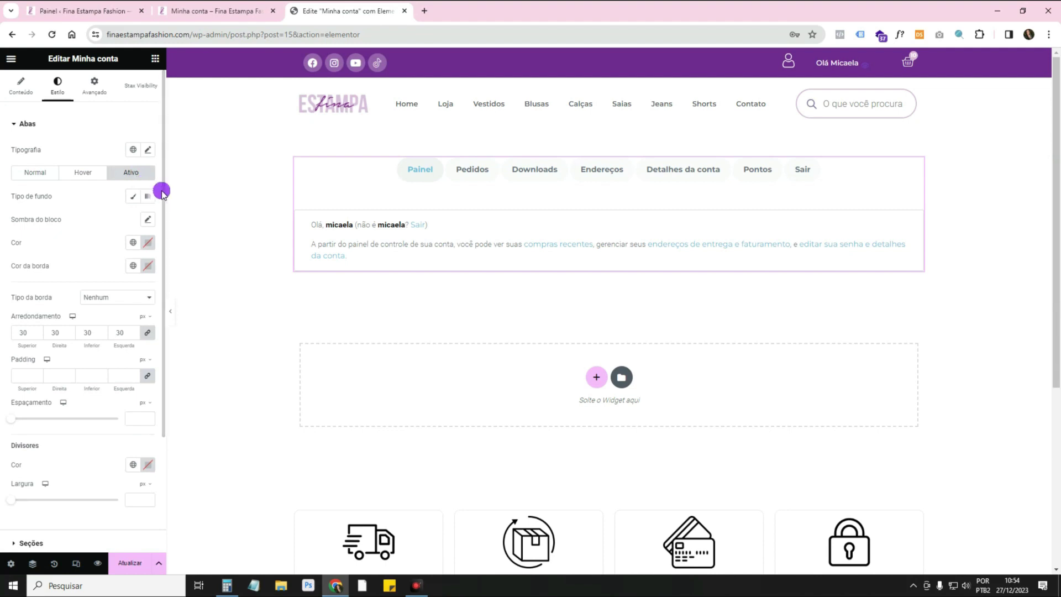
click(406, 181)
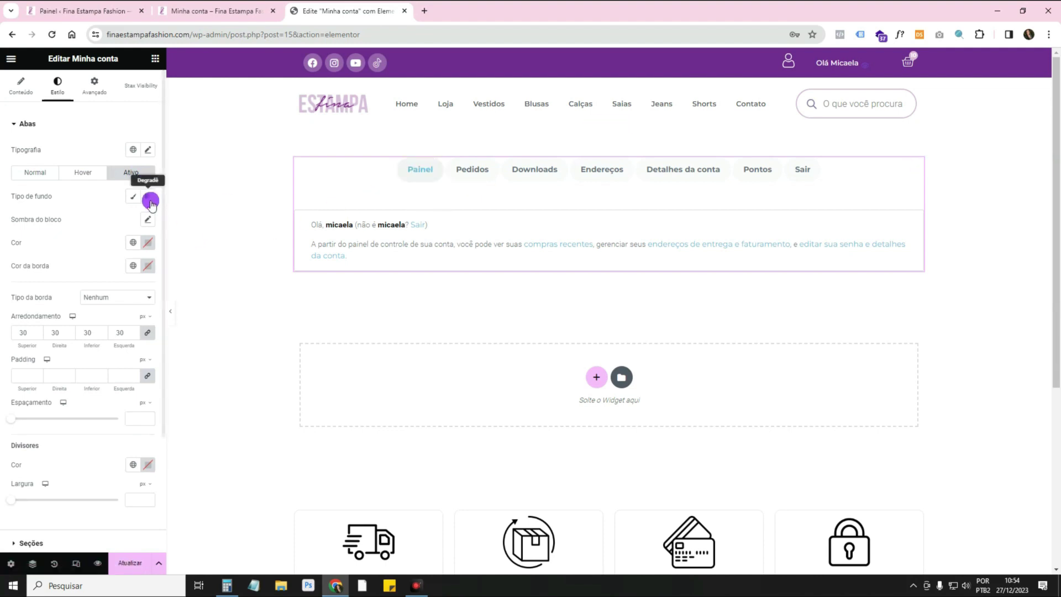
click(133, 201)
click(133, 220)
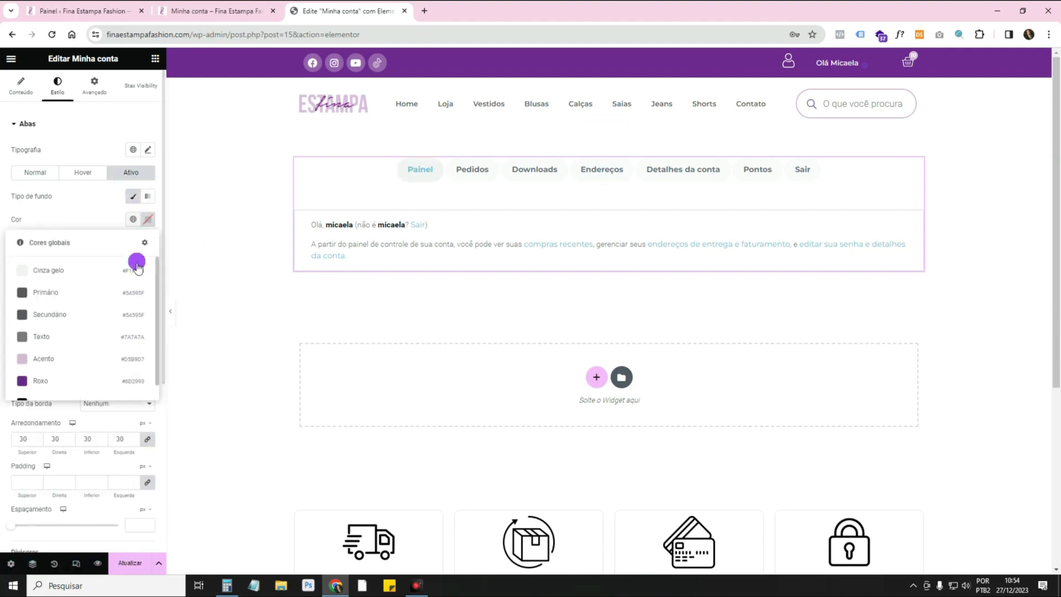
click(102, 376)
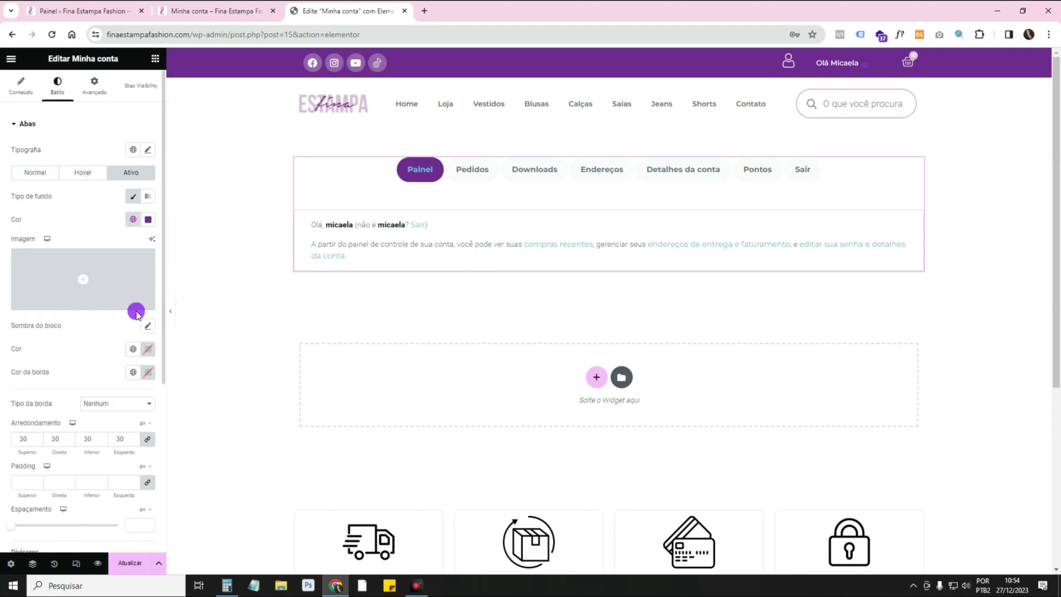
Set the font weight of the tabs' typography to 600 (Semi-Negrito).
click(42, 181)
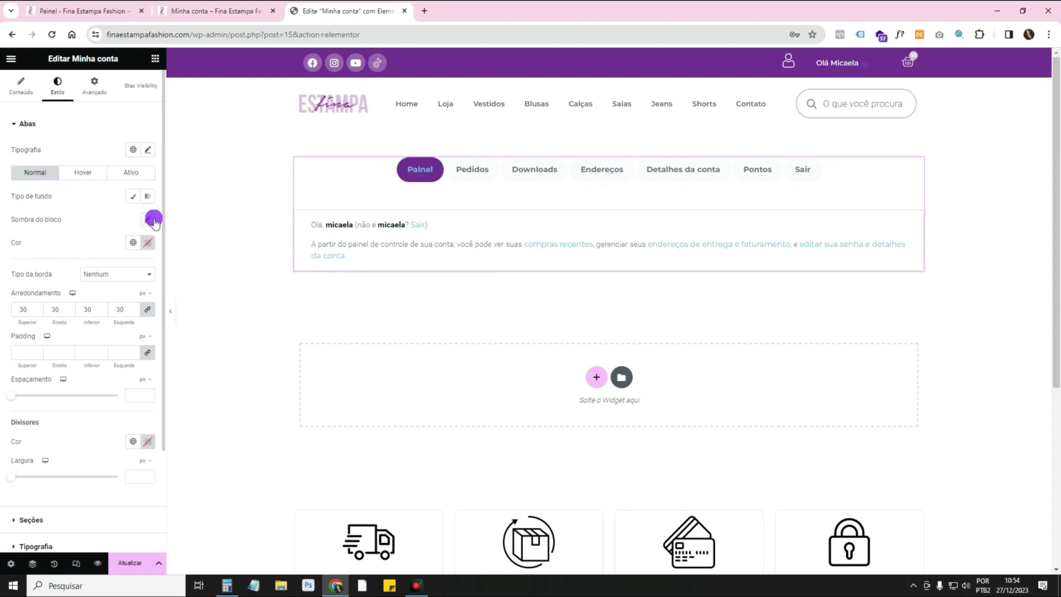
click(148, 151)
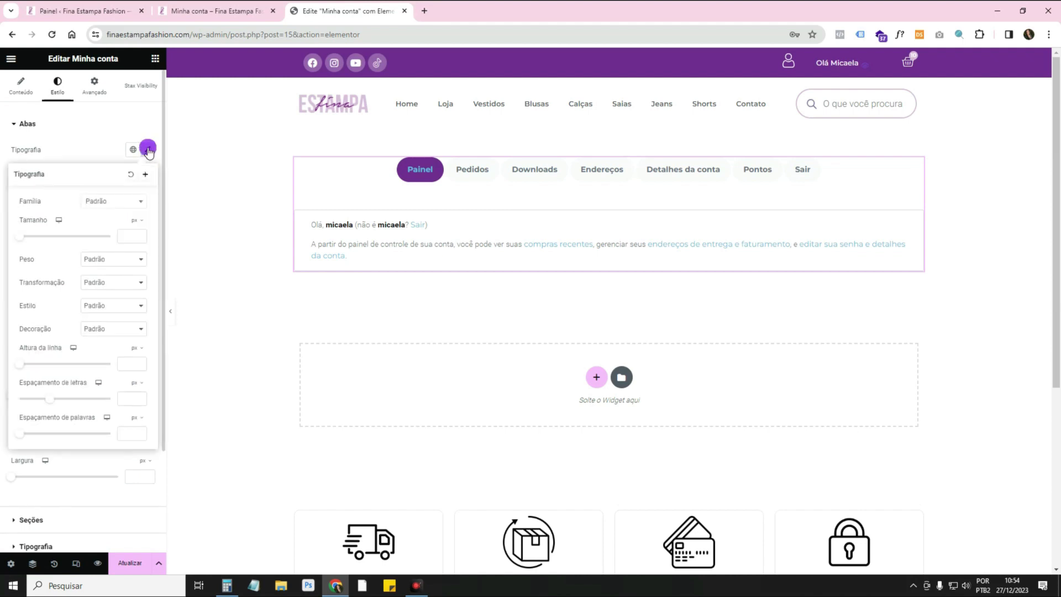
click(107, 258)
click(109, 313)
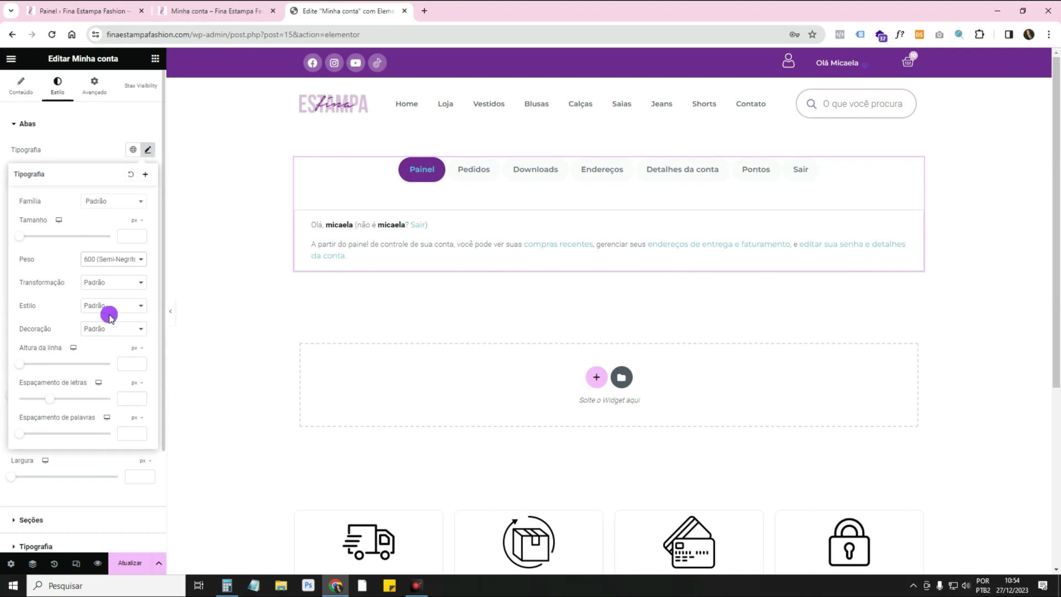
click(94, 155)
Set the tabs' hover text colour to white and check it on the Pedidos tab.
click(82, 172)
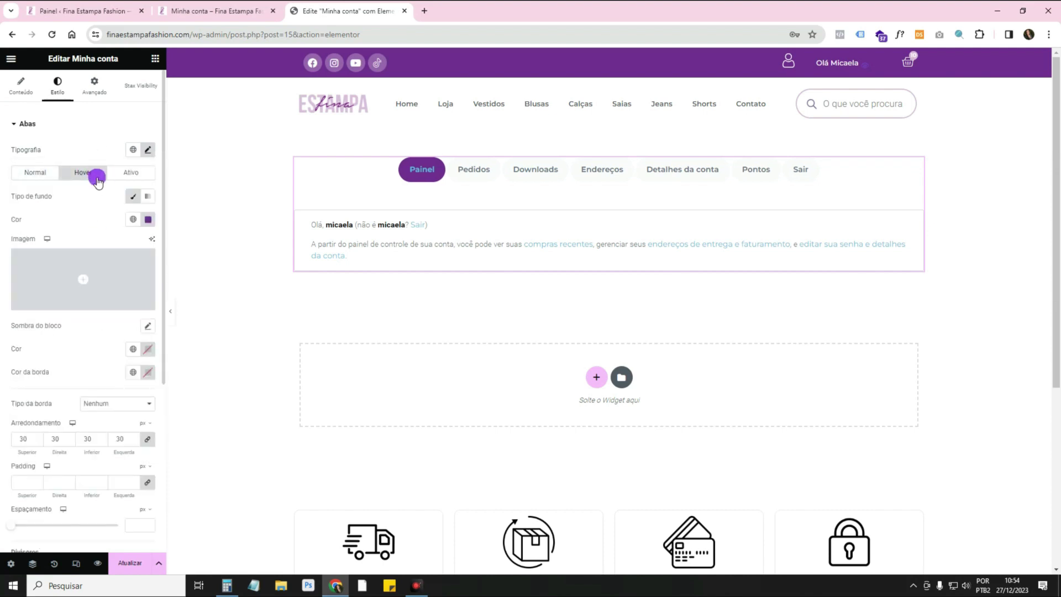
scroll(125, 325, down, 2)
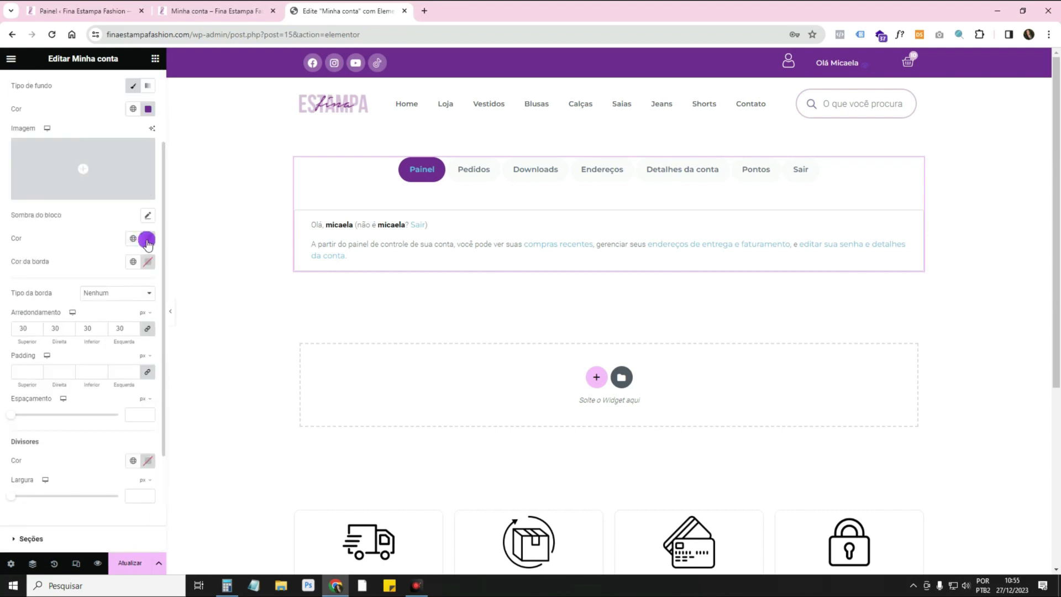
click(148, 240)
click(75, 279)
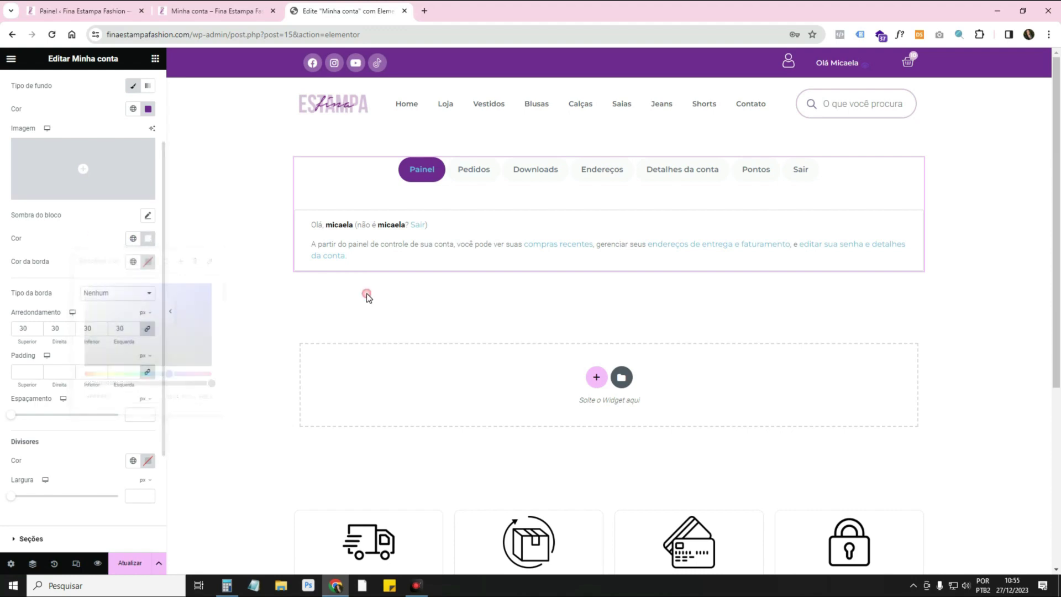
click(468, 186)
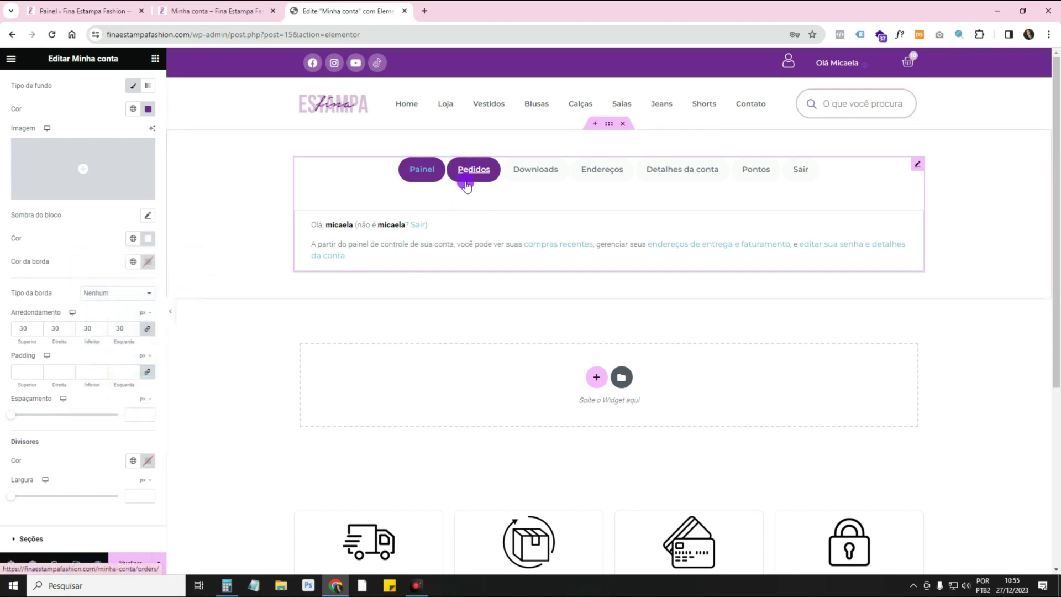
Set the active tab's text colour to #FFFFFF.
click(108, 241)
scroll(108, 241, up, 1)
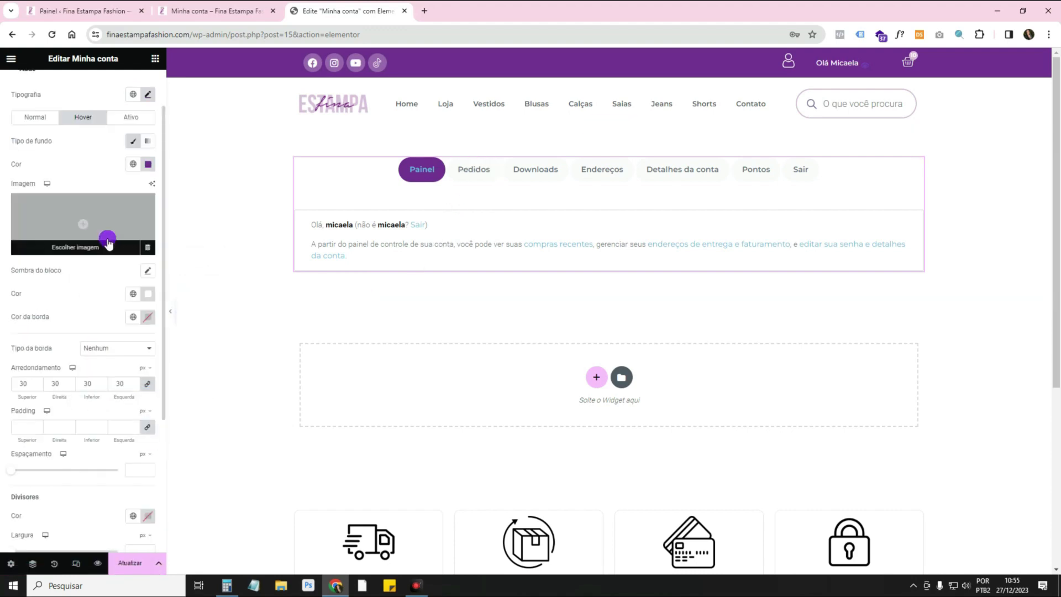
click(133, 117)
click(143, 164)
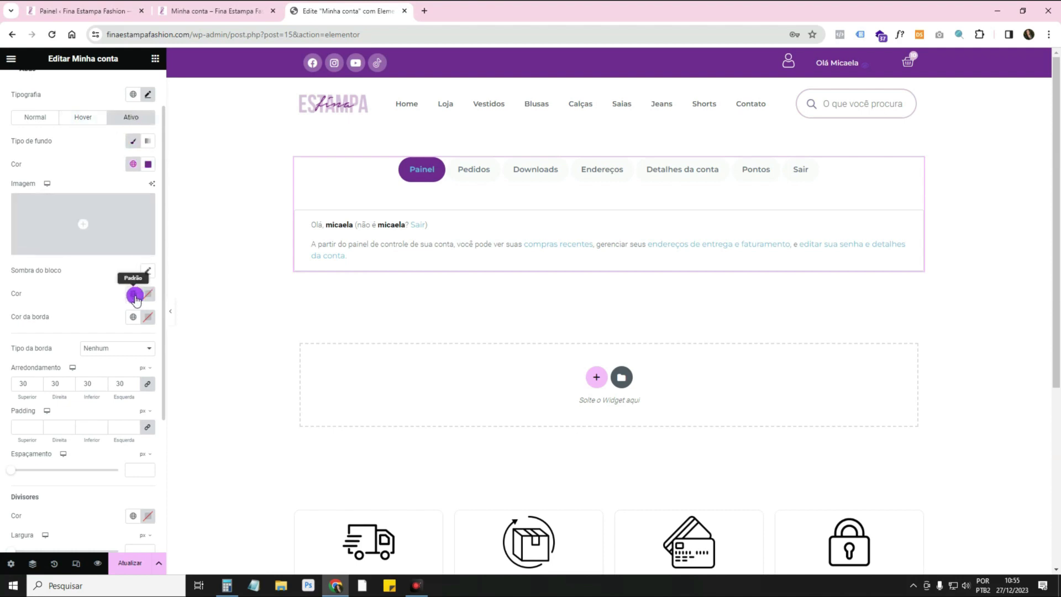
click(144, 294)
text(#FFFFFF)
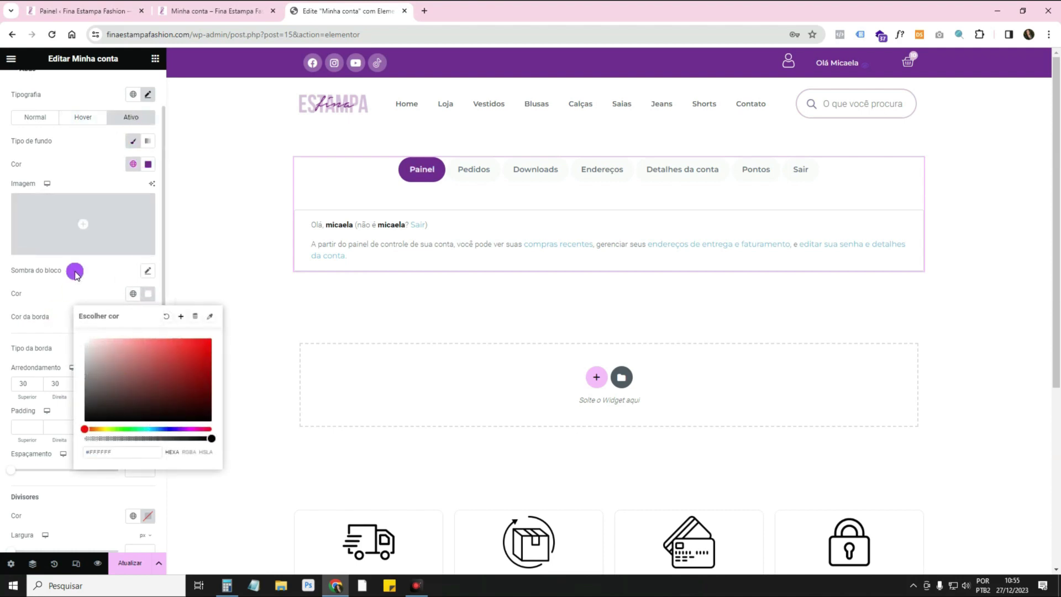
click(76, 274)
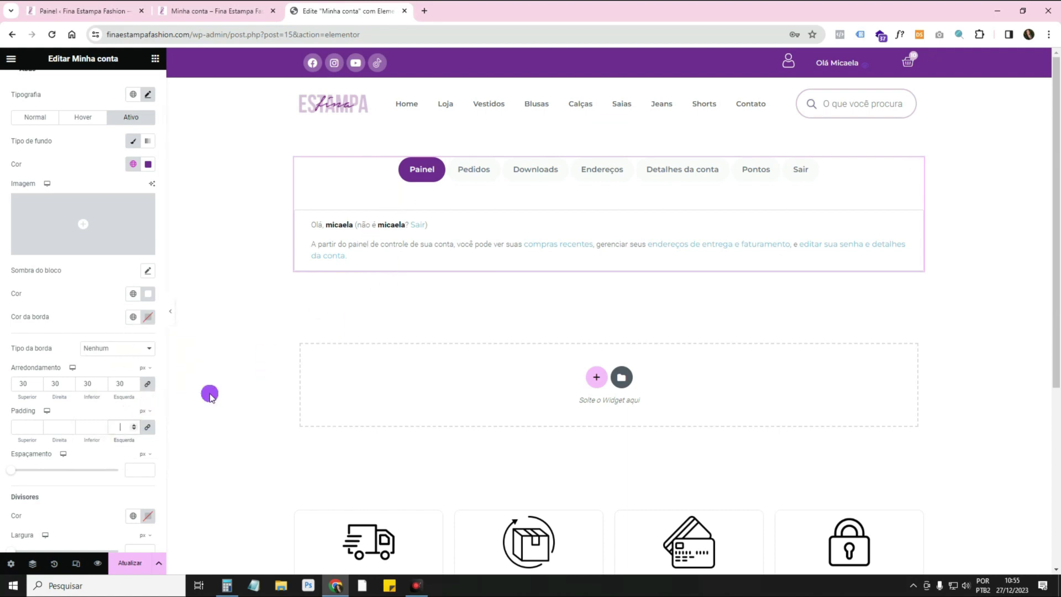
Set the tabs' padding to 10 px top and bottom and 30 px on both sides, and their spacing to 14 px.
text(10)
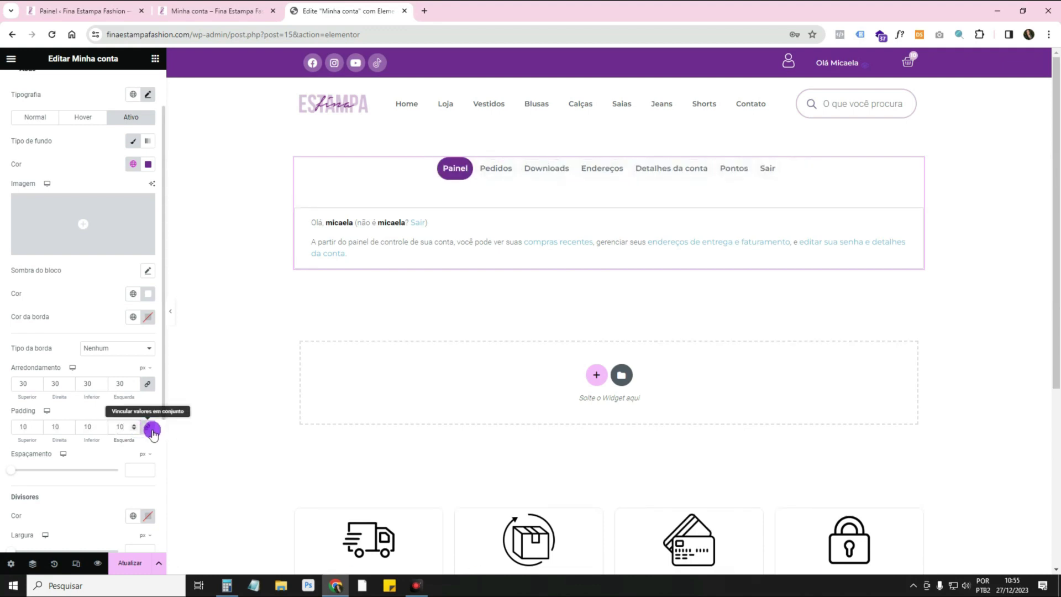
click(151, 430)
click(139, 432)
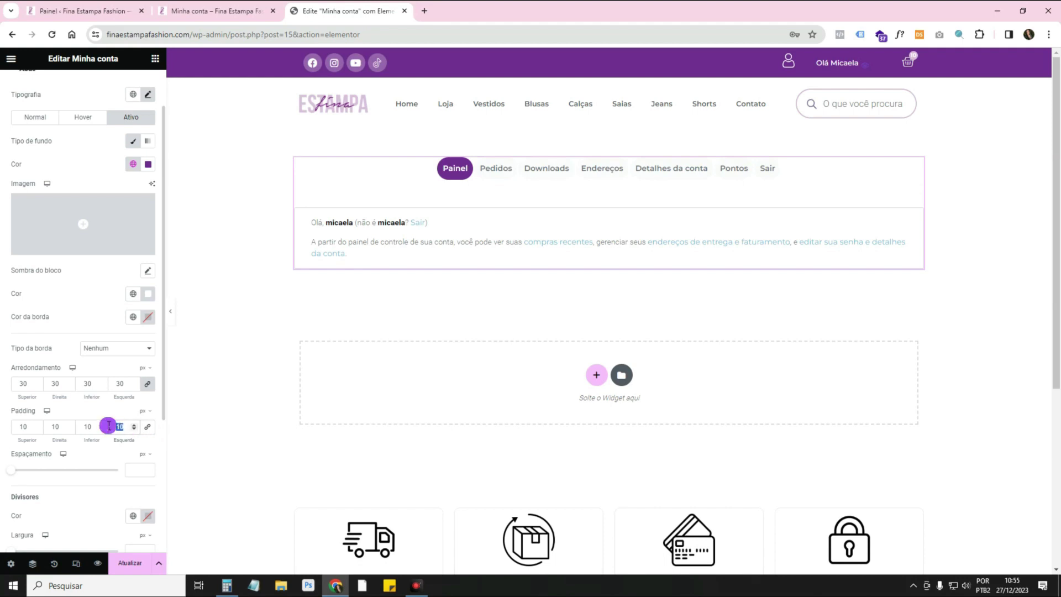
text(20)
double_click(109, 427)
text(30)
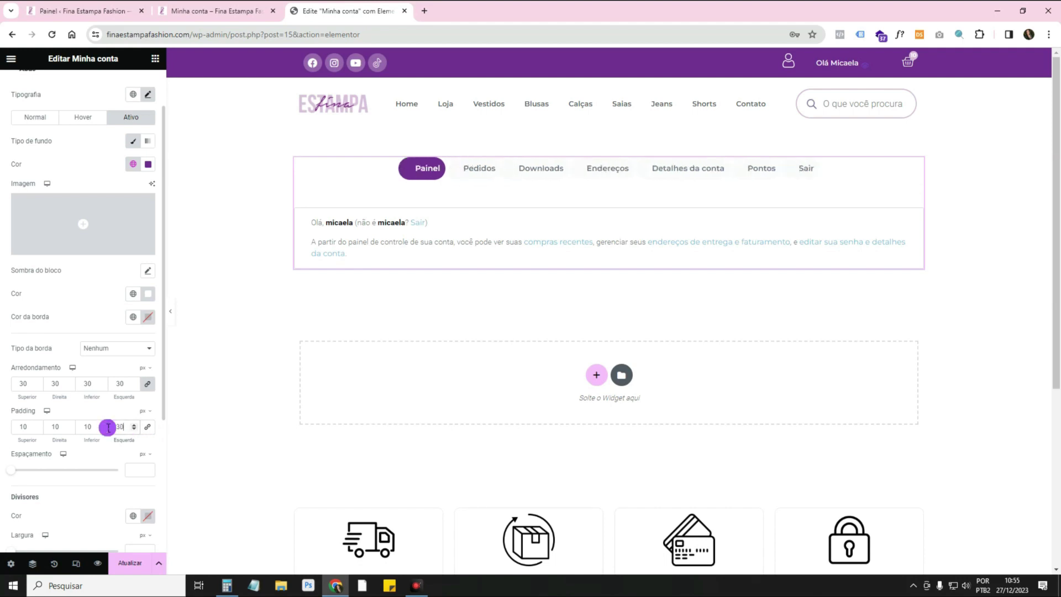
text(30)
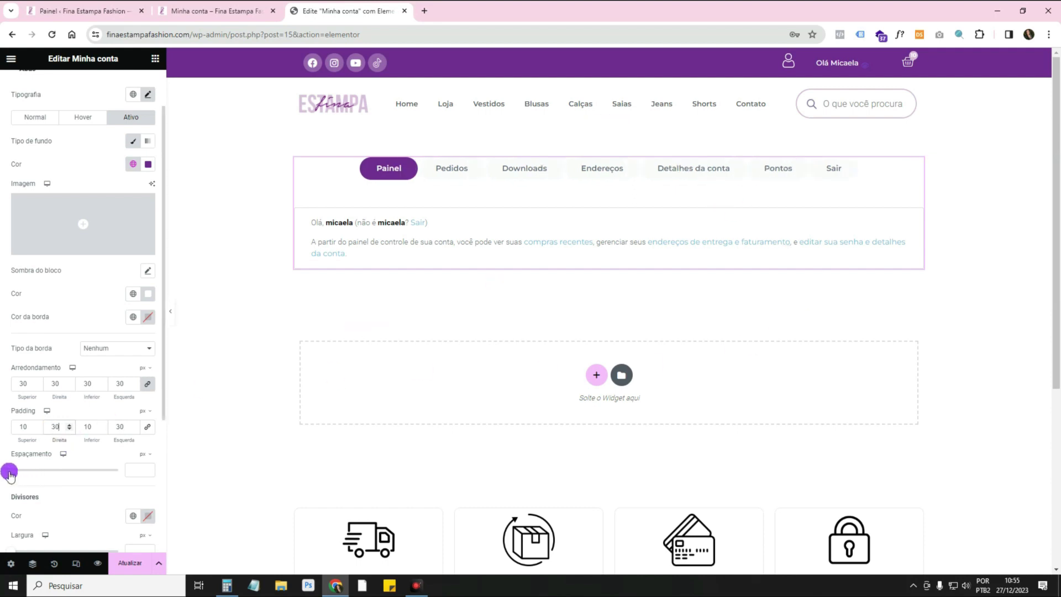
drag(16, 473, 30, 473)
click(95, 328)
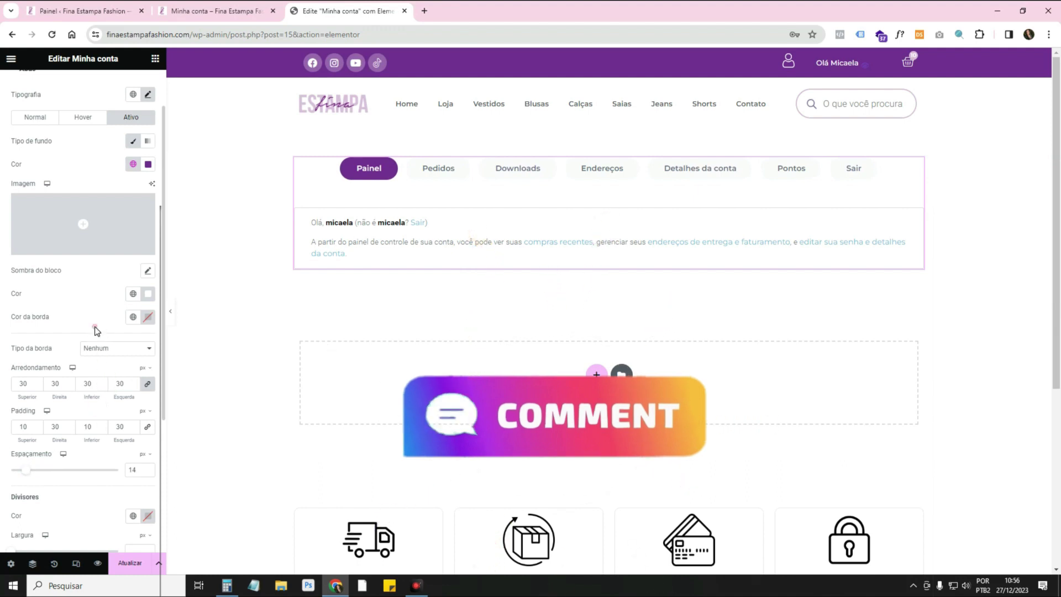
Open the widget's Seções style settings.
scroll(105, 405, down, 4)
click(57, 391)
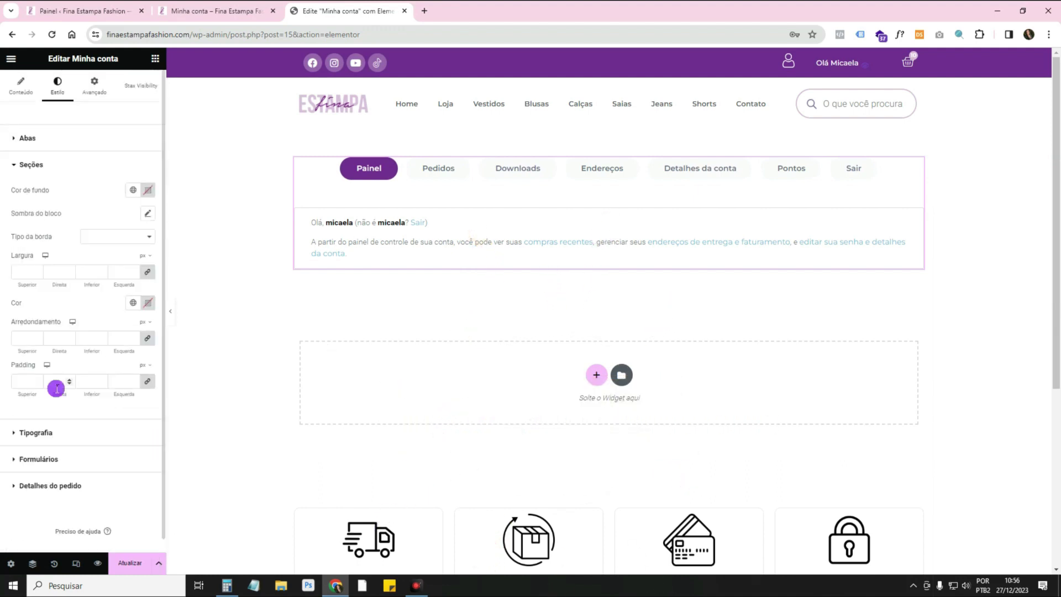
click(419, 243)
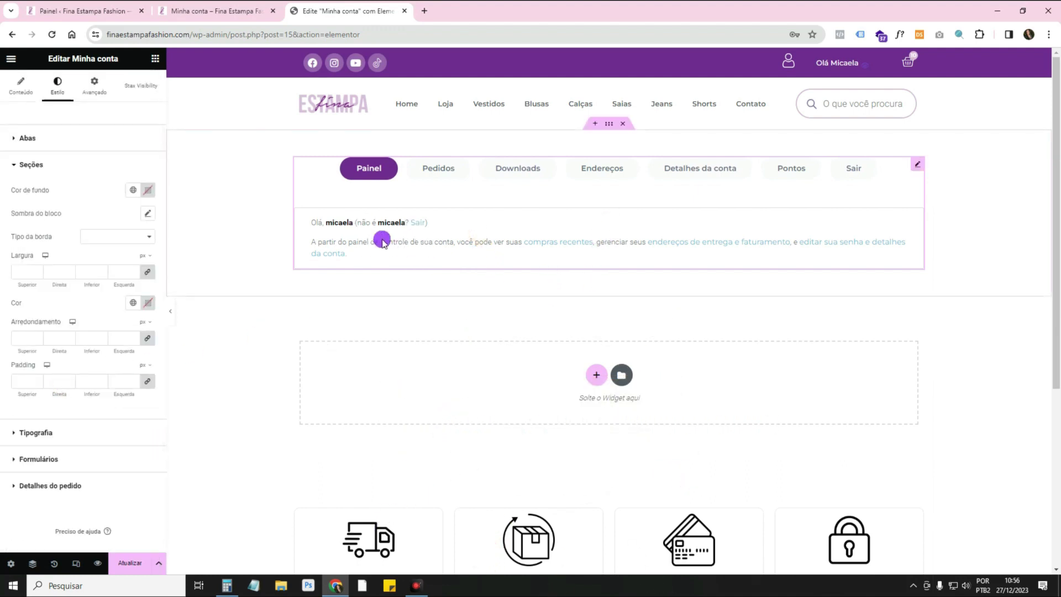
click(148, 216)
click(143, 216)
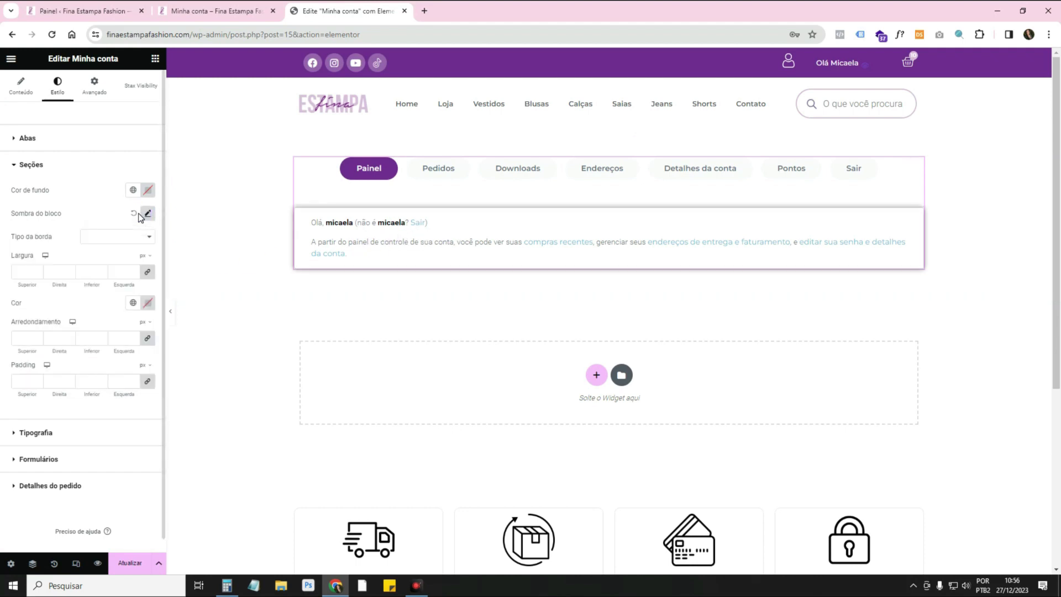
click(135, 213)
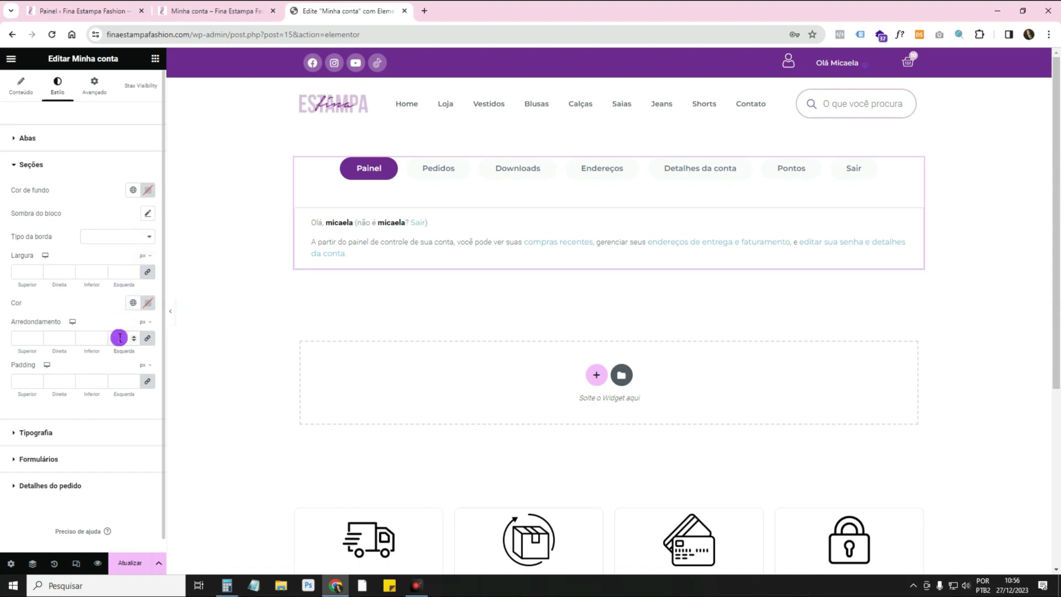
Set the account sections' corner rounding to 10 px and their padding to 50 px on all sides.
click(129, 382)
text(50)
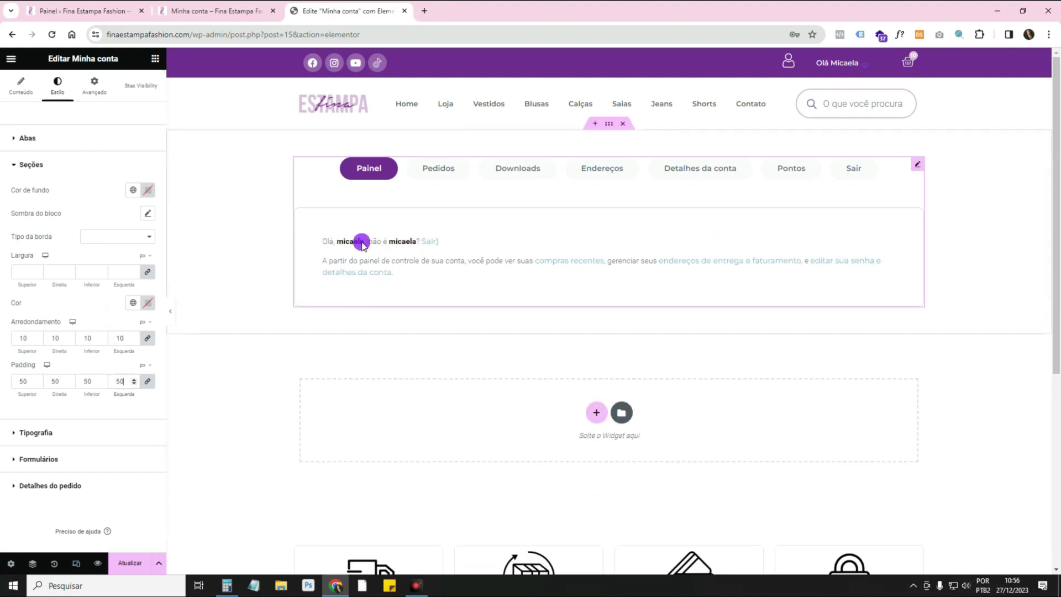
scroll(99, 289, down, 1)
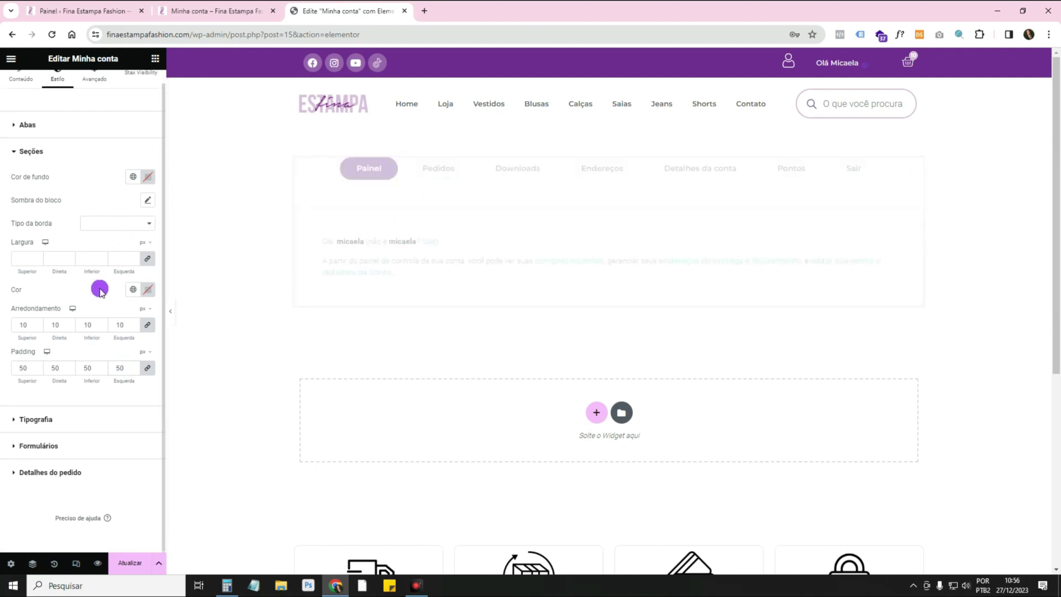
click(133, 178)
click(119, 229)
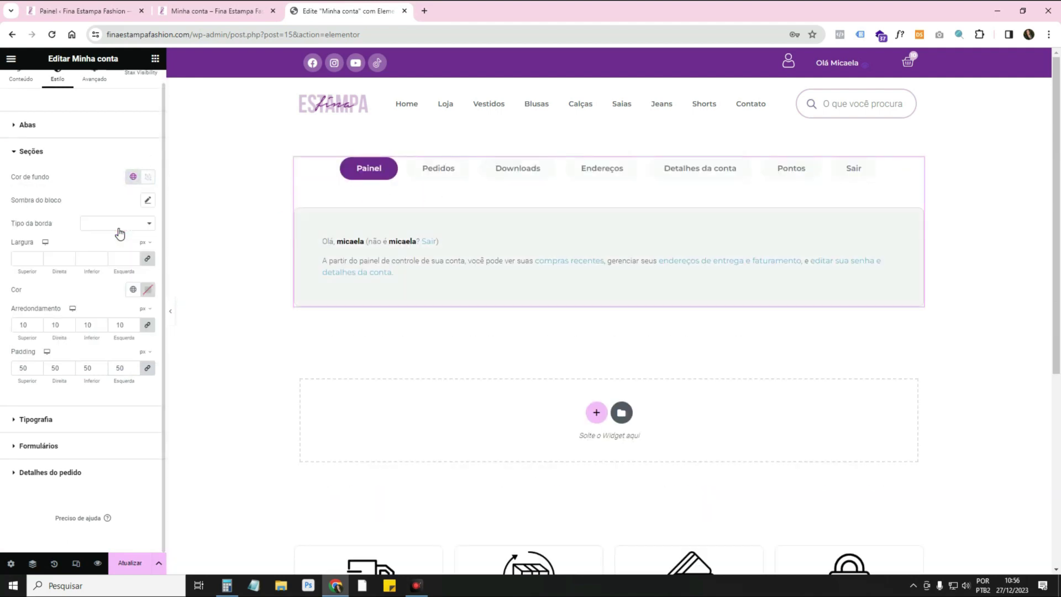
click(148, 177)
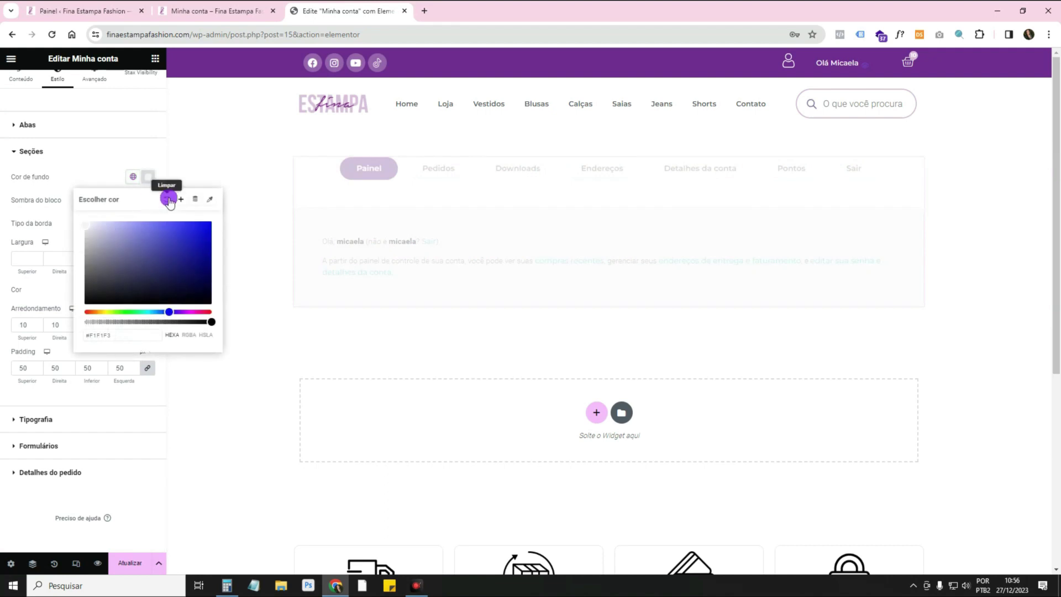
click(166, 197)
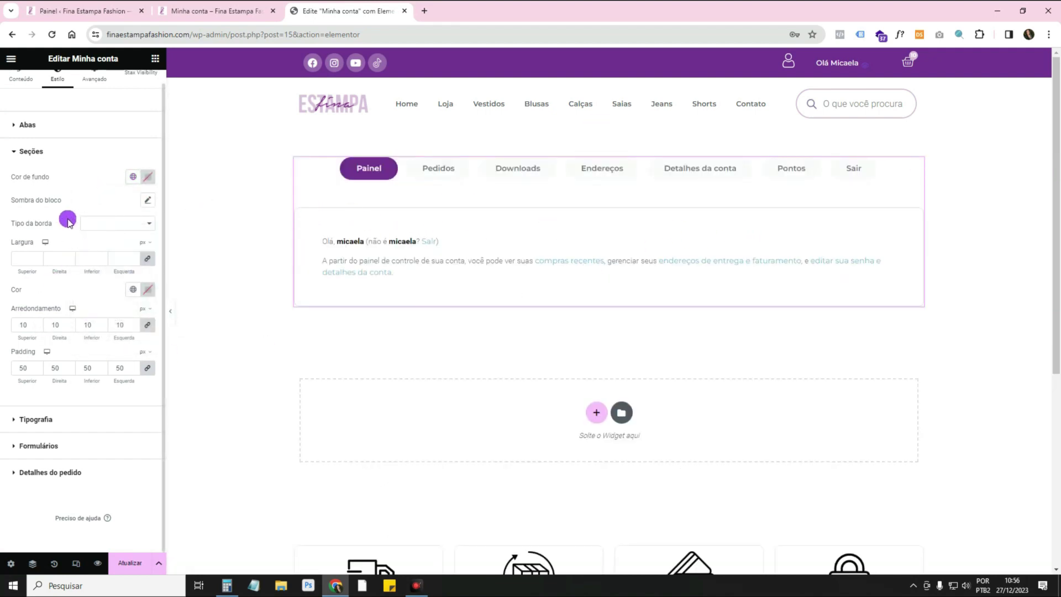
Open the widget's Tipografia settings and set the section titles' font family to Notera.
click(107, 426)
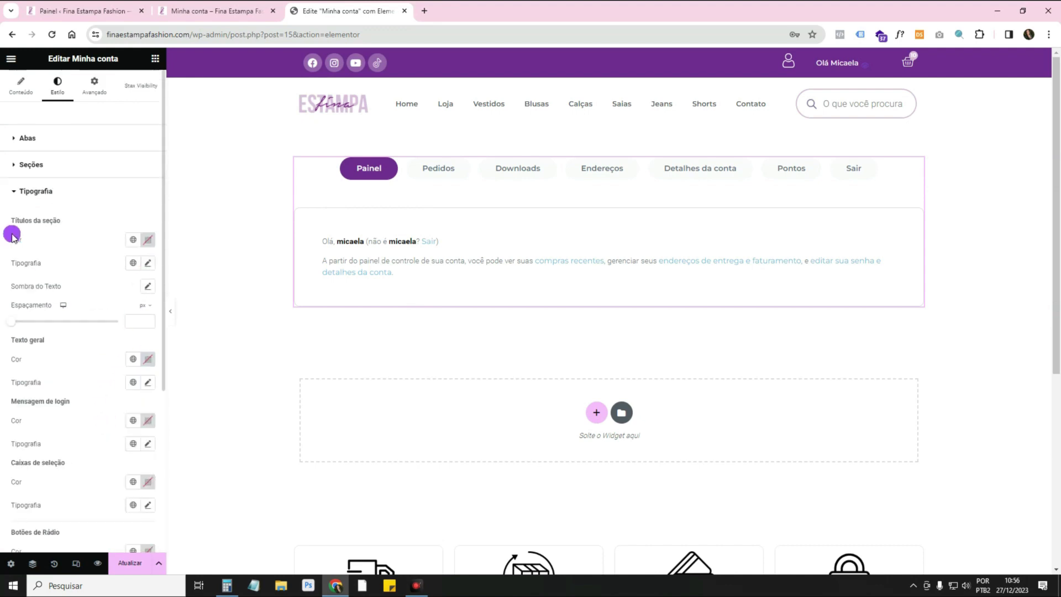
click(147, 263)
click(125, 315)
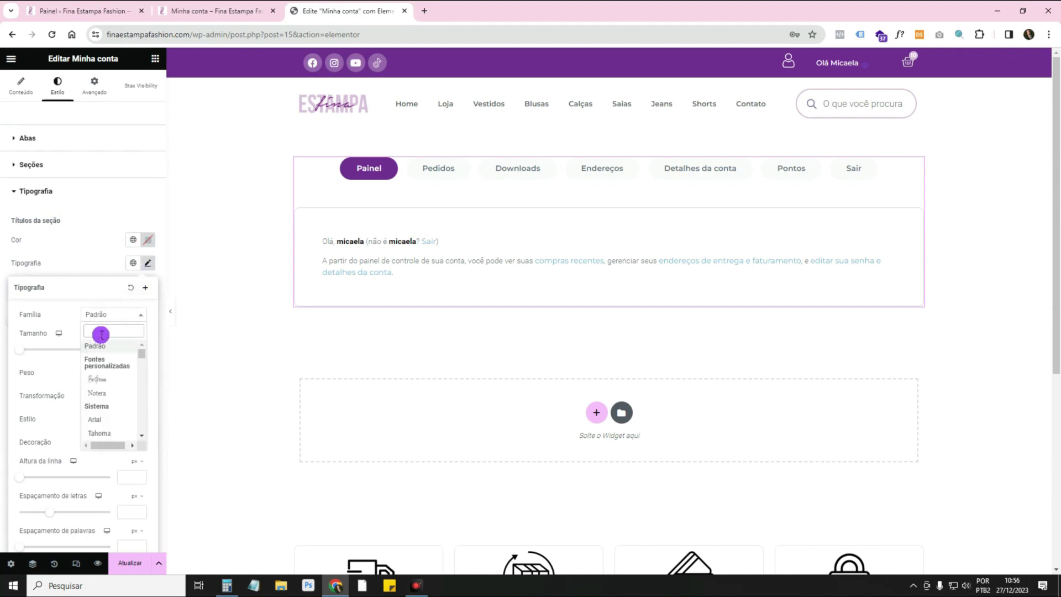
click(98, 393)
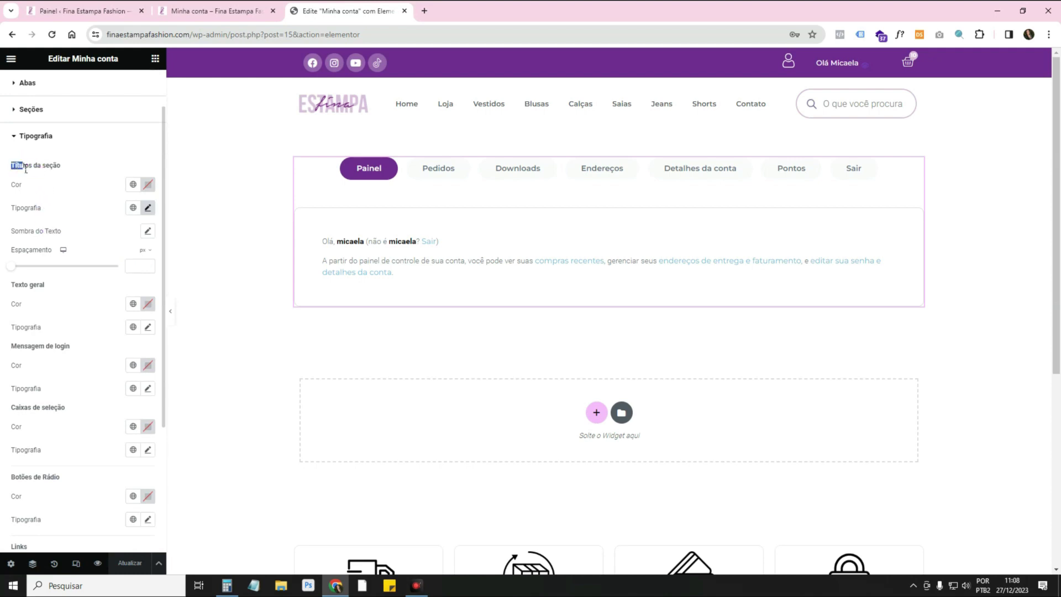
Set the section titles' font to Times New Roman at 17 px and check it on the Endereços tab.
click(149, 207)
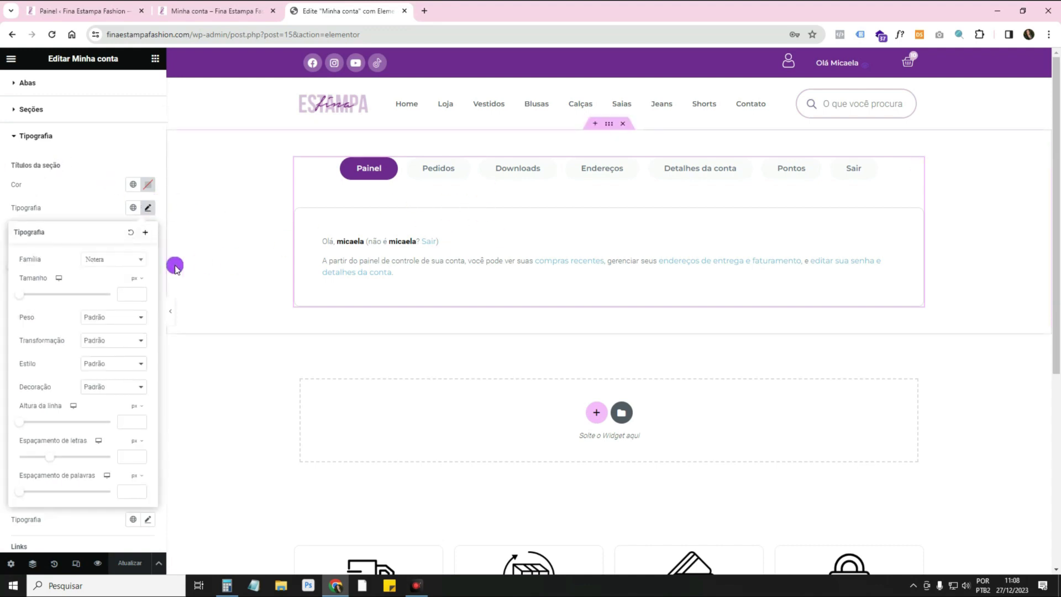
click(118, 260)
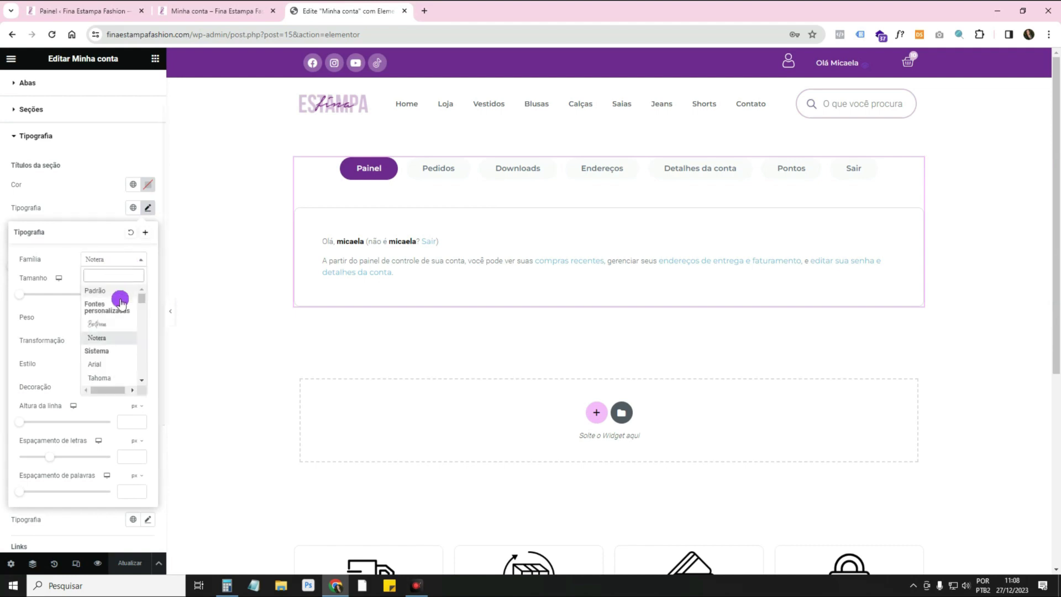
scroll(105, 354, down, 2)
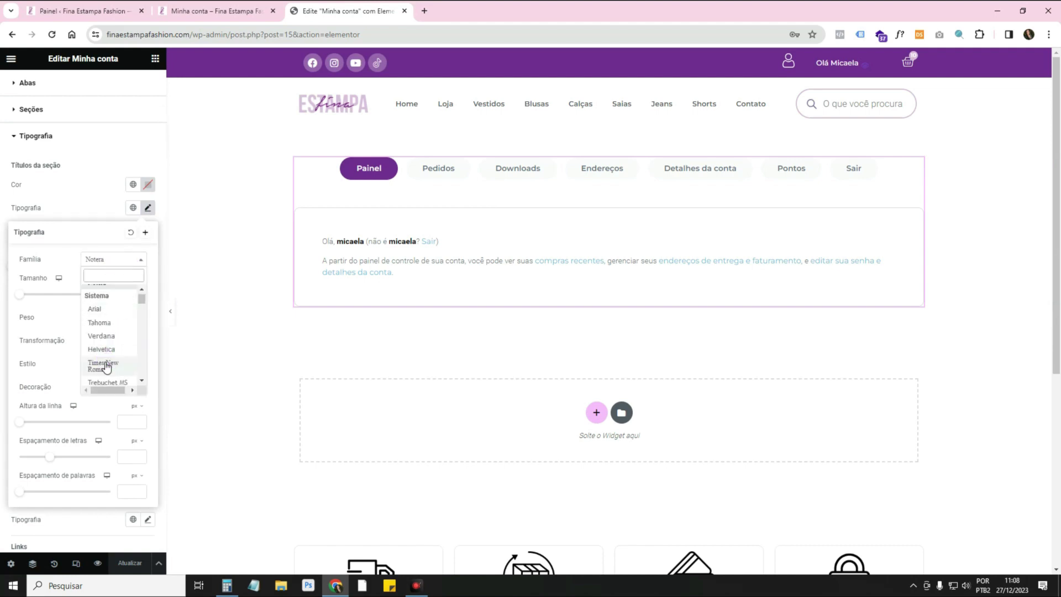
click(106, 367)
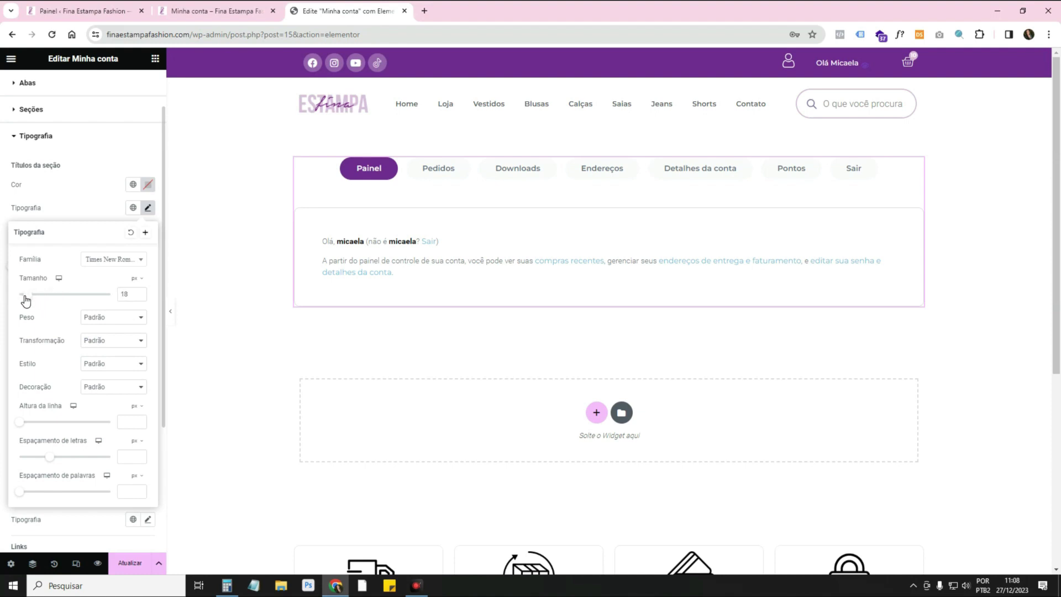
click(94, 199)
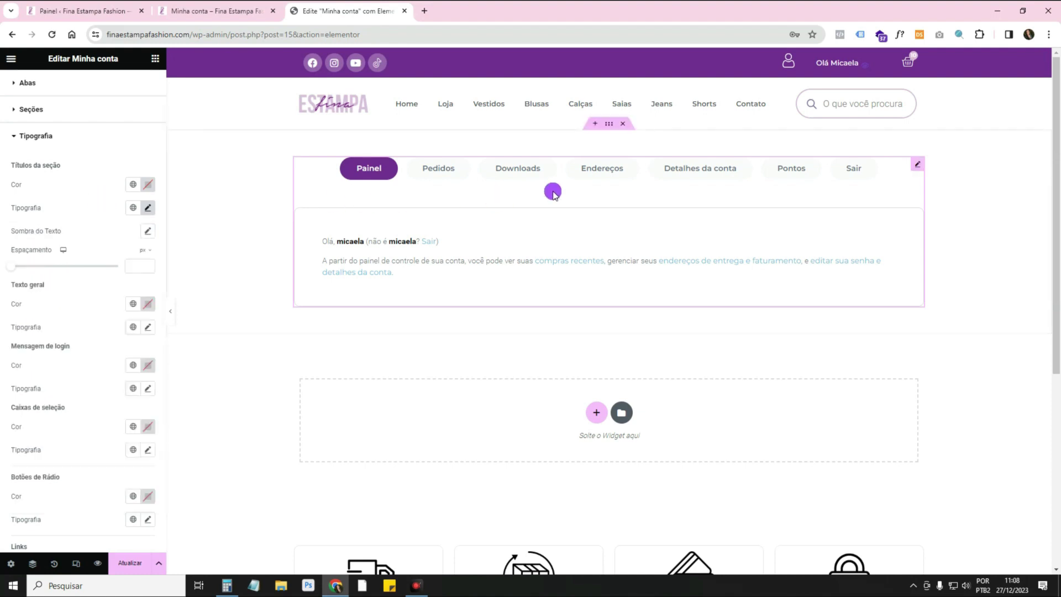
click(602, 174)
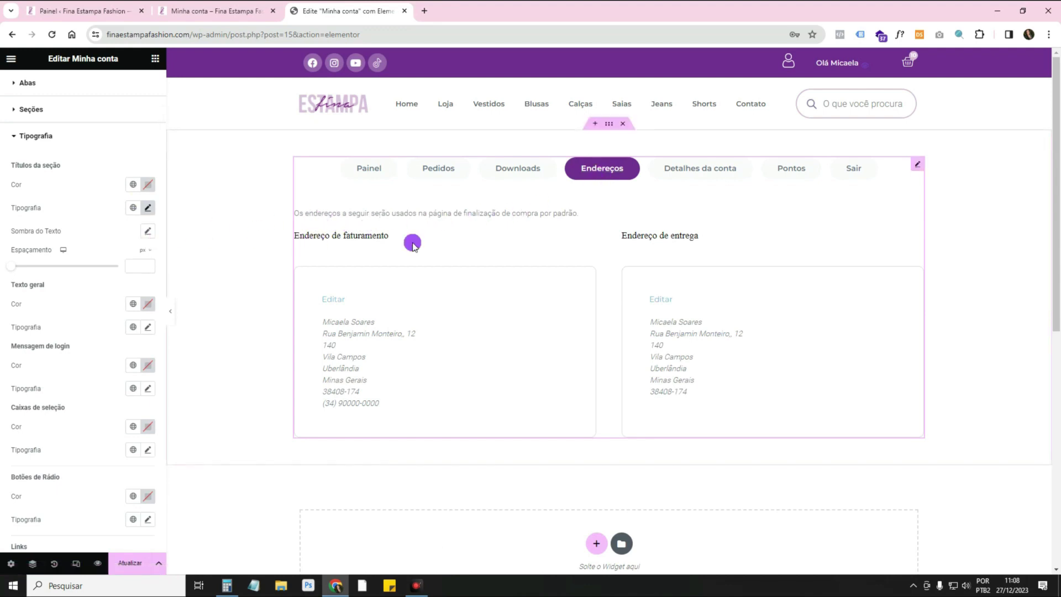
Set the section titles' font family to Poppins and their size to 17 px.
click(147, 208)
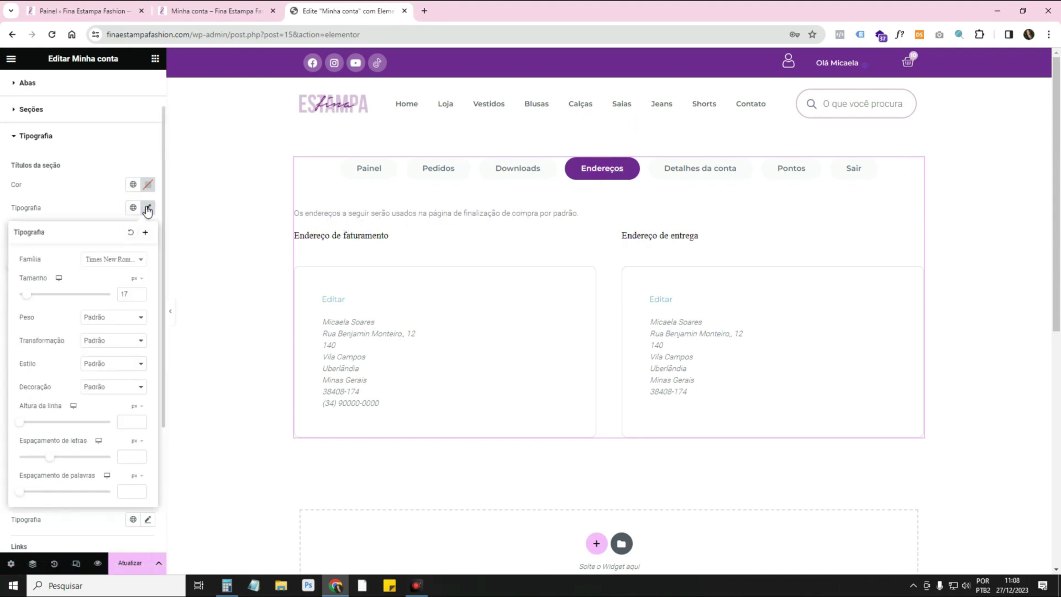
drag(26, 294, 28, 299)
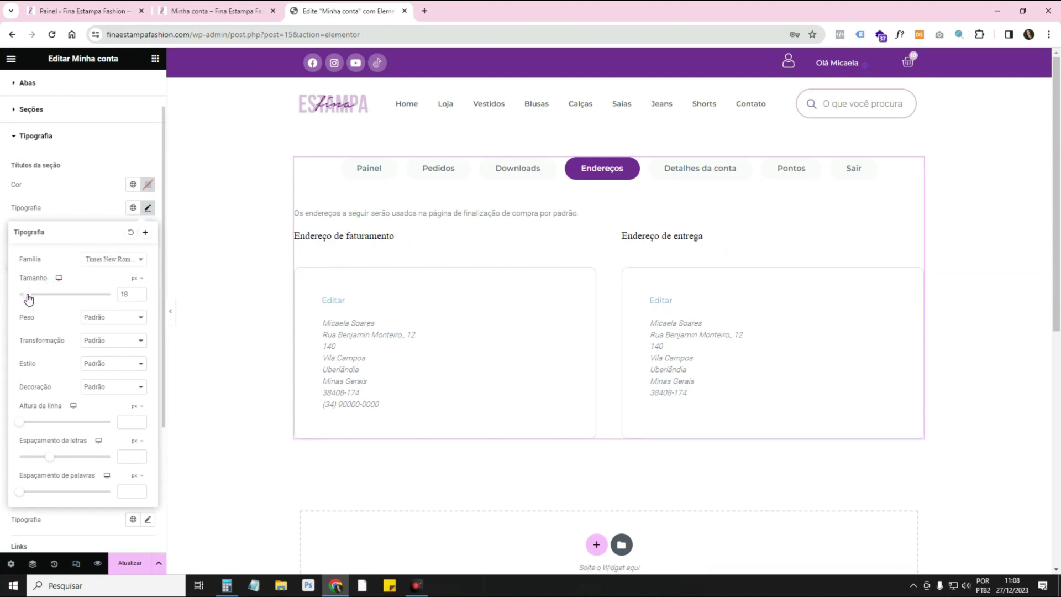
click(97, 259)
text(pop)
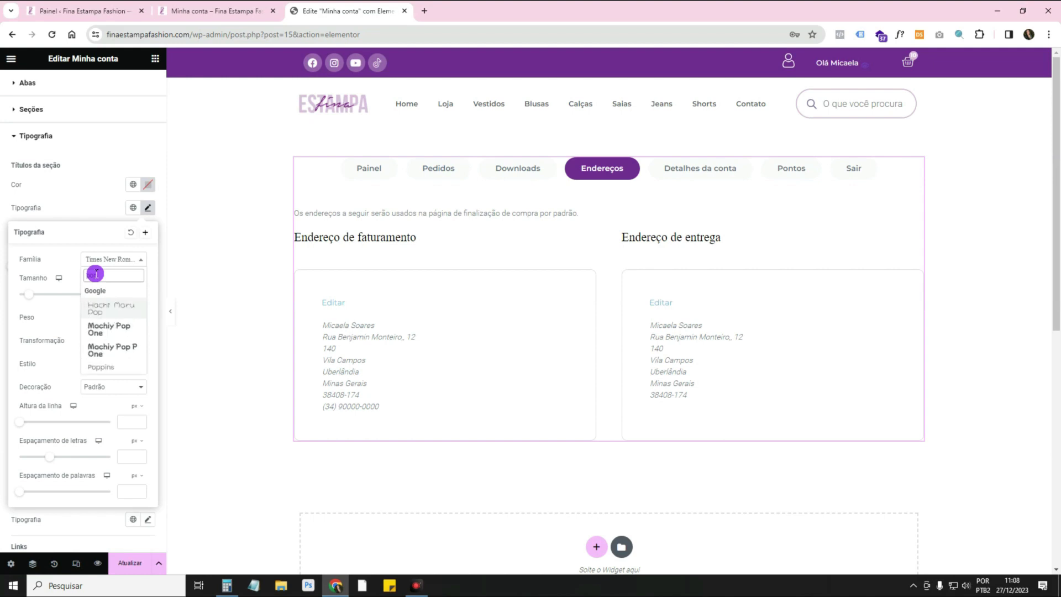
click(110, 367)
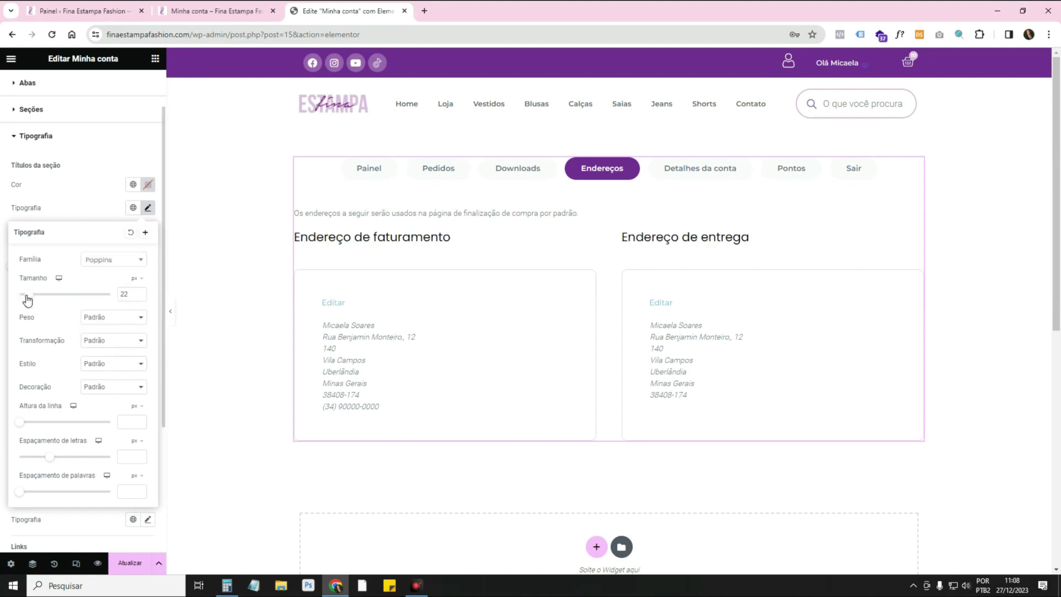
drag(27, 300, 25, 300)
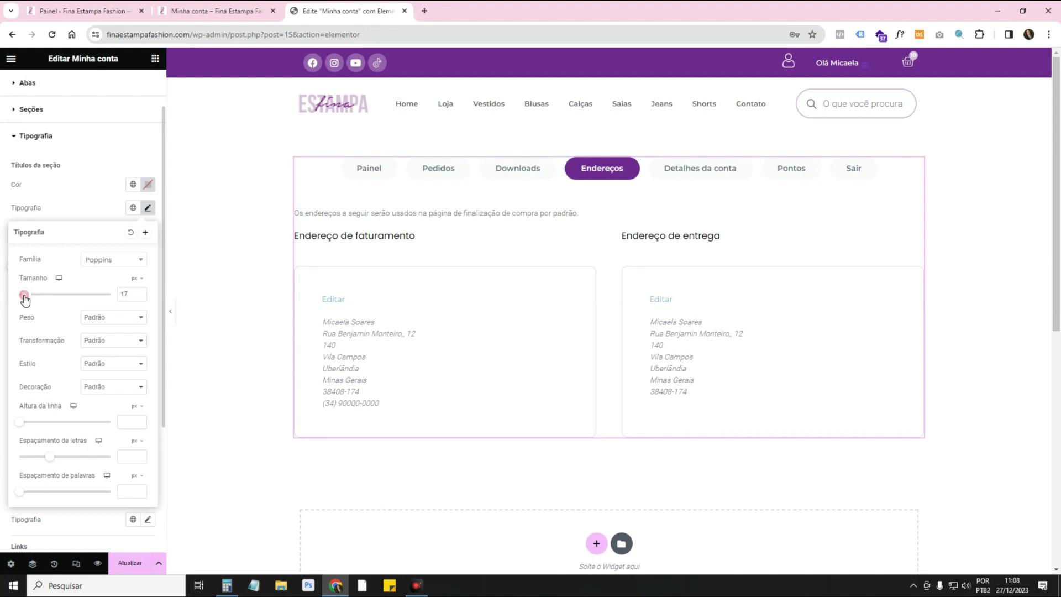
click(111, 199)
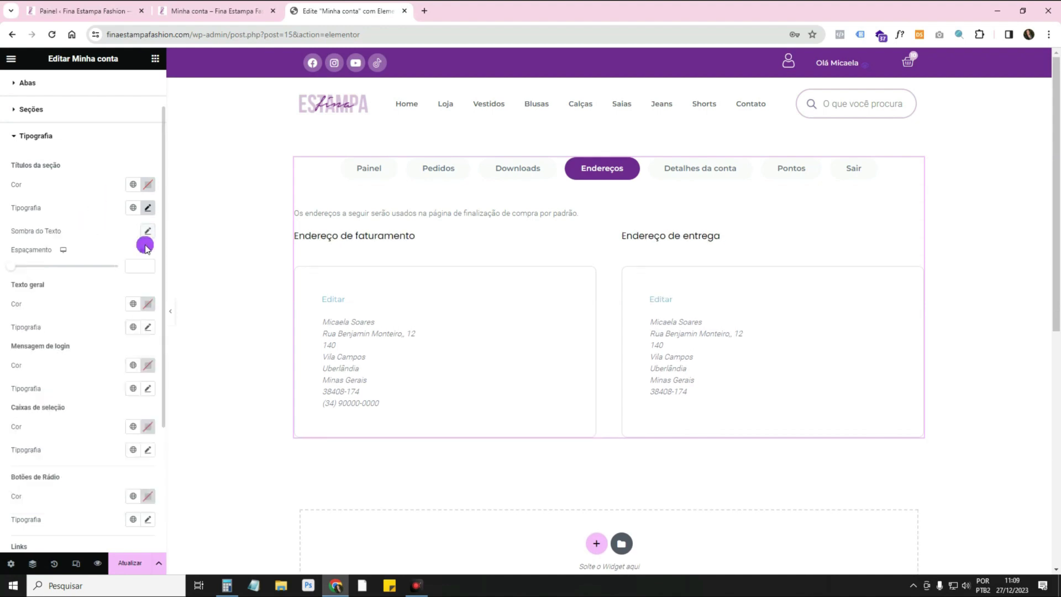
Set the general text's font family to Poppins and check it on the Painel tab.
click(149, 329)
click(140, 379)
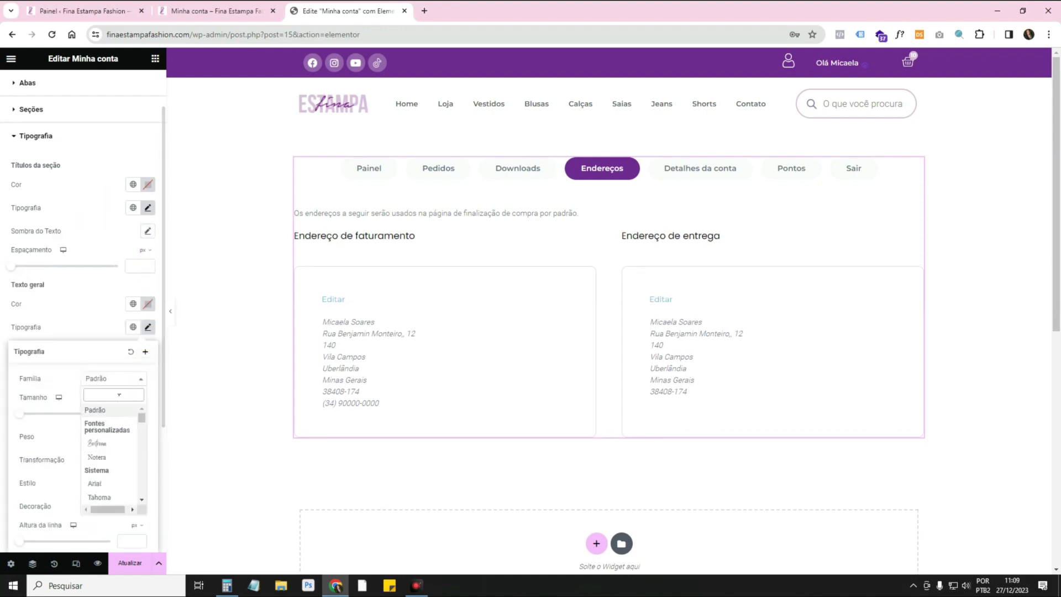
click(116, 394)
text(popp)
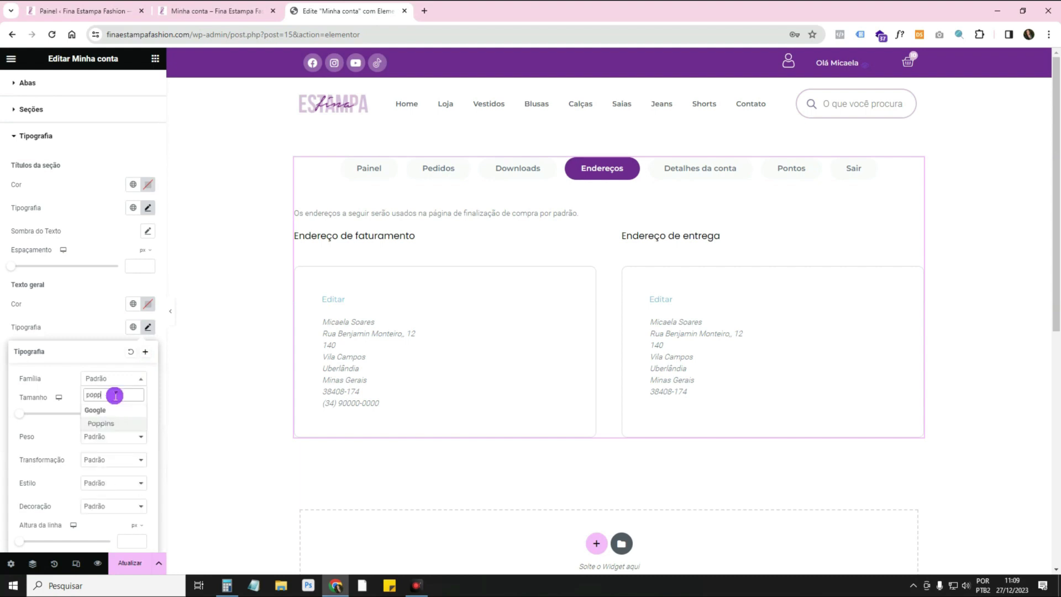
click(131, 423)
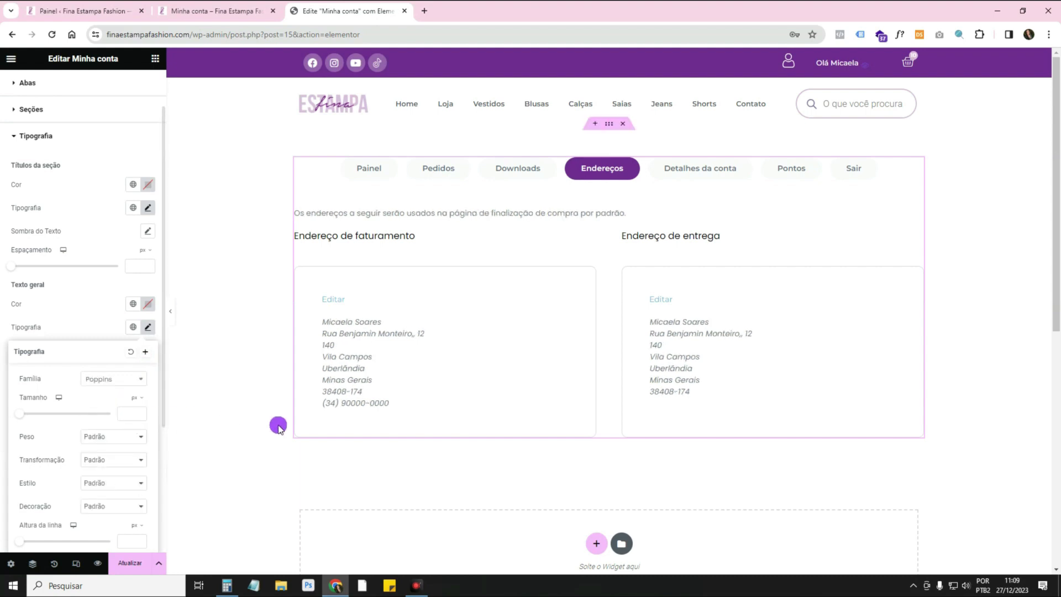
click(371, 172)
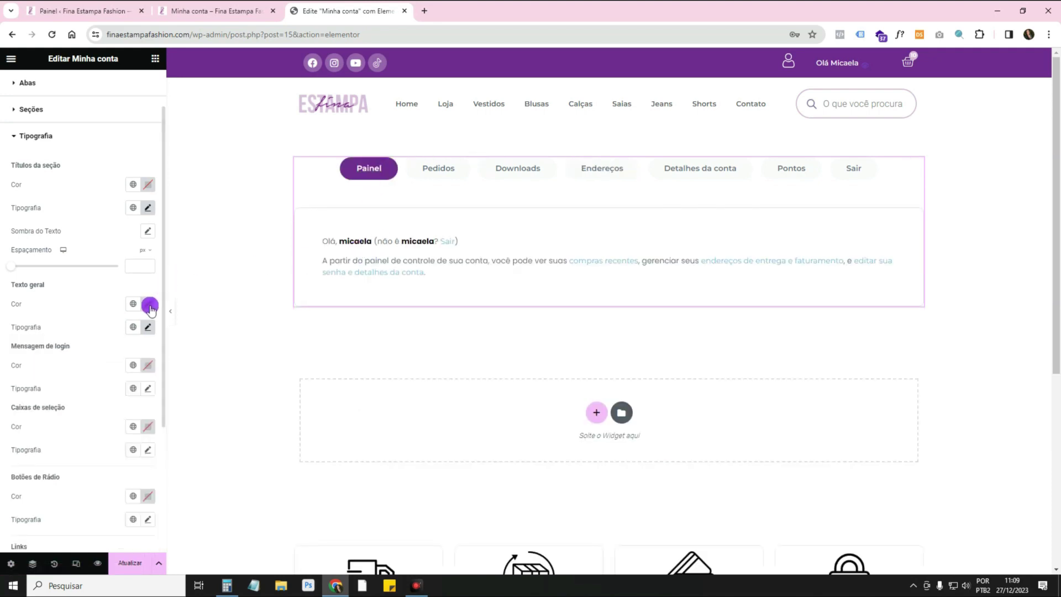
Set the general text's colour to the global colour Primário after trying Acento.
click(132, 304)
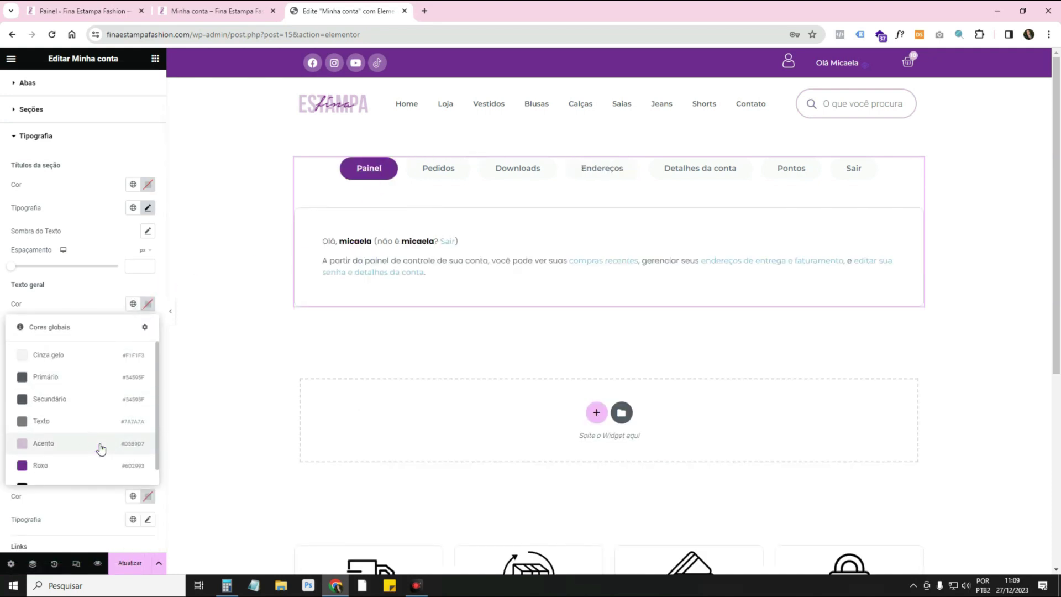
click(100, 443)
click(134, 307)
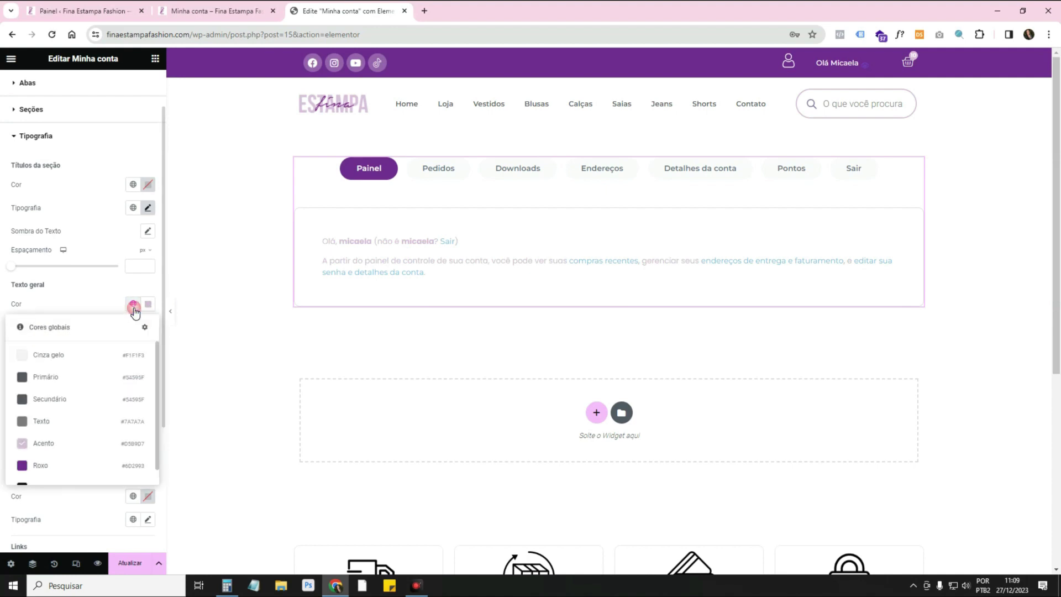
click(109, 376)
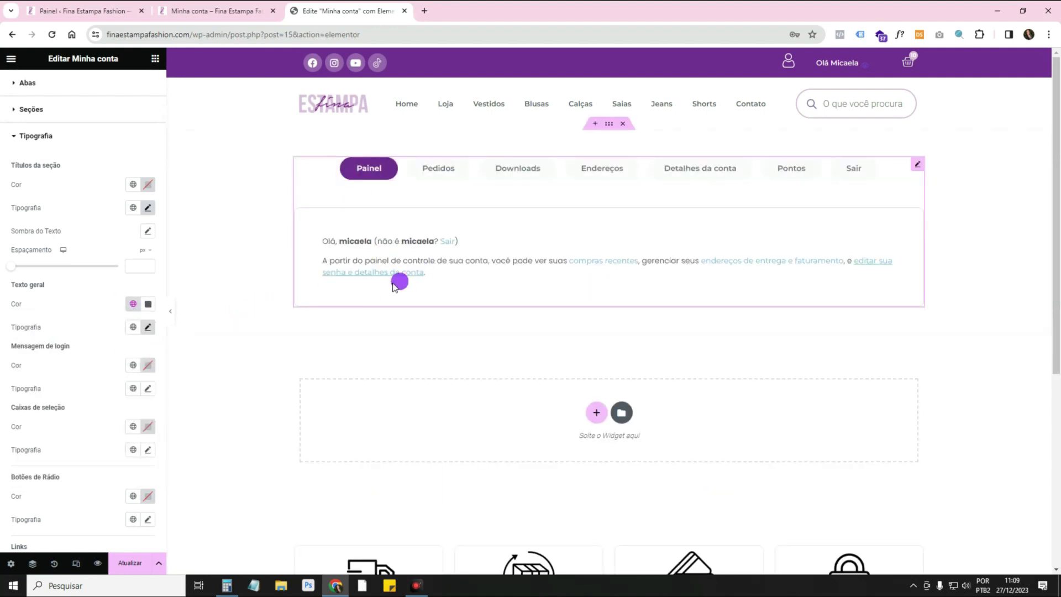
Set the login message's font family to Poppins.
scroll(100, 384, down, 1)
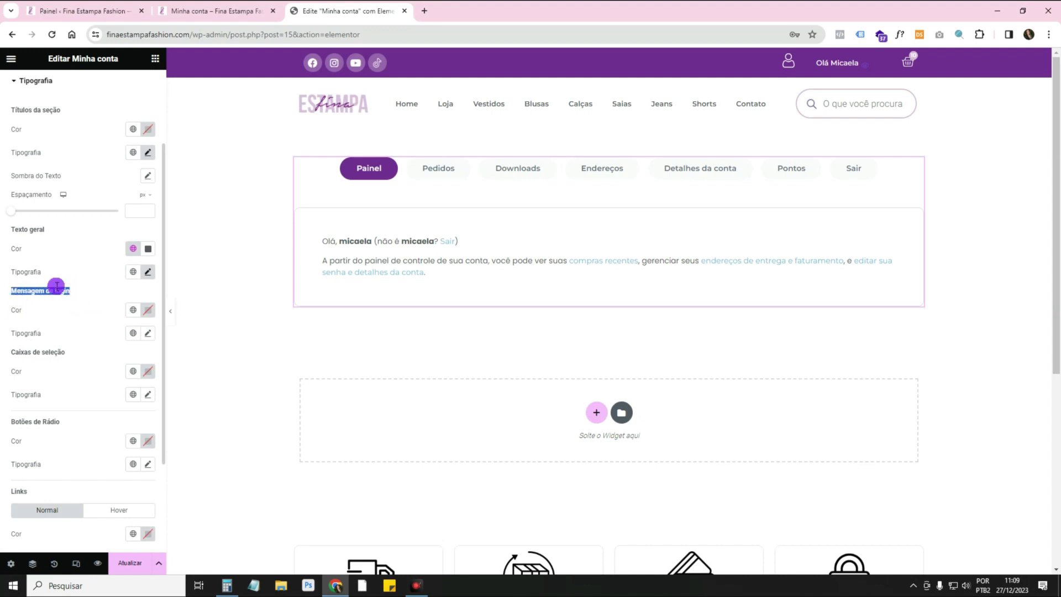
click(150, 333)
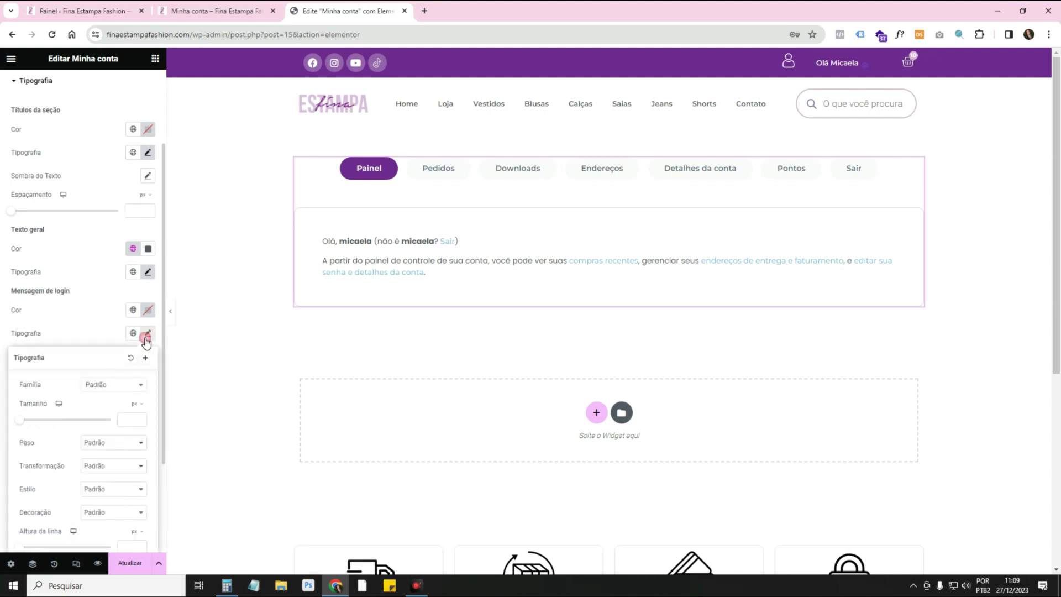
click(105, 384)
text(popp)
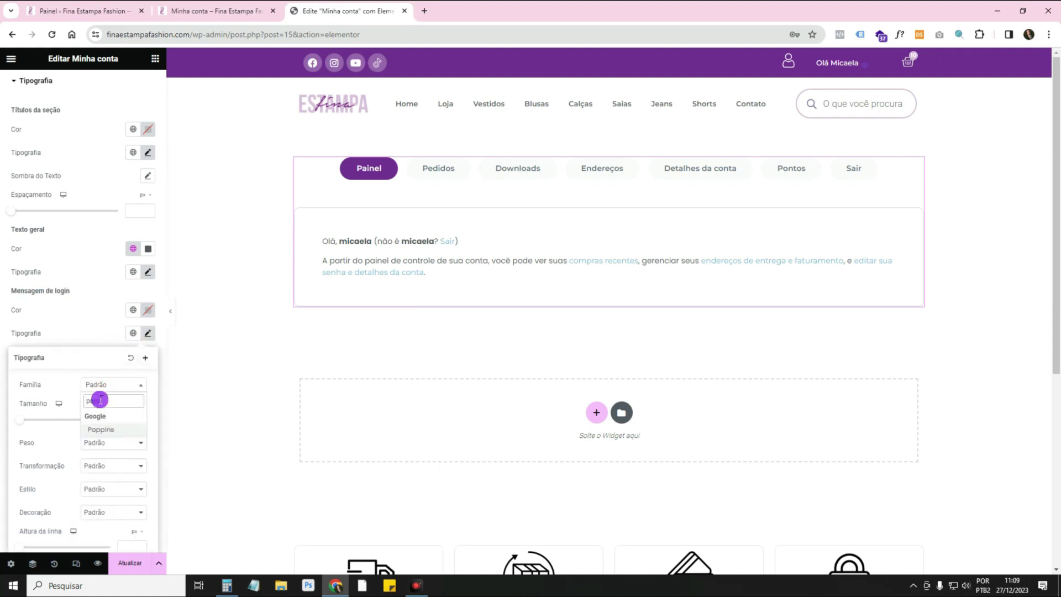
click(111, 430)
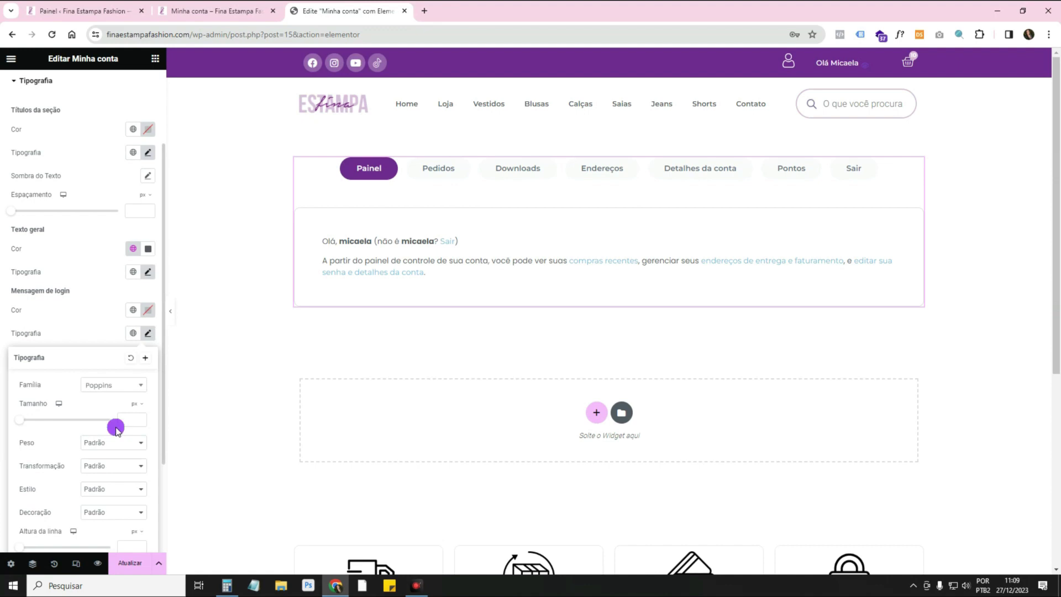
Check the Pedidos tab, an order's view, and the Downloads and Painel tabs for radio button and checkbox elements.
click(431, 171)
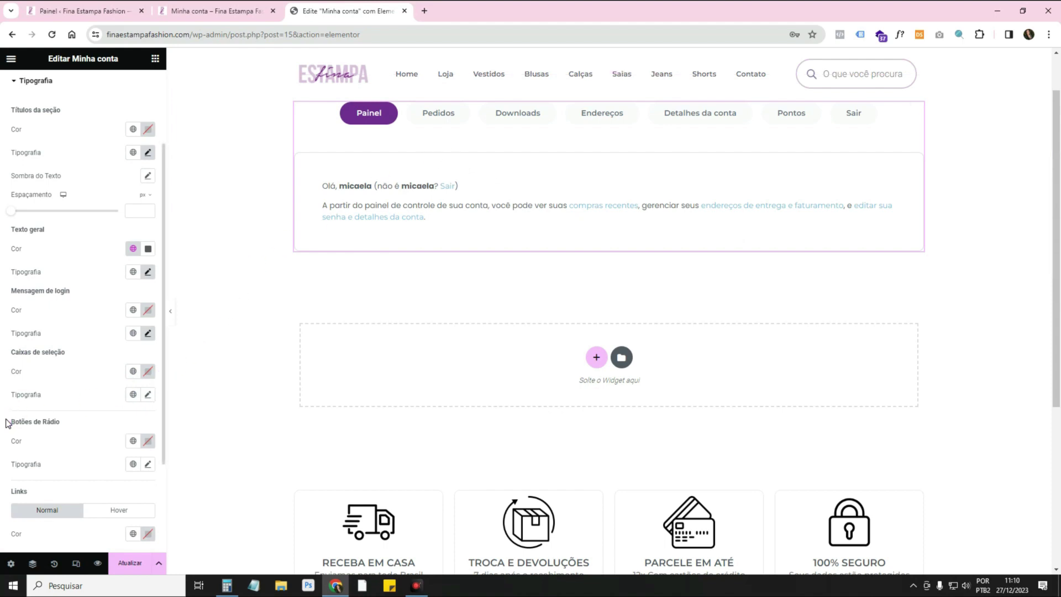
drag(6, 424, 71, 425)
click(468, 114)
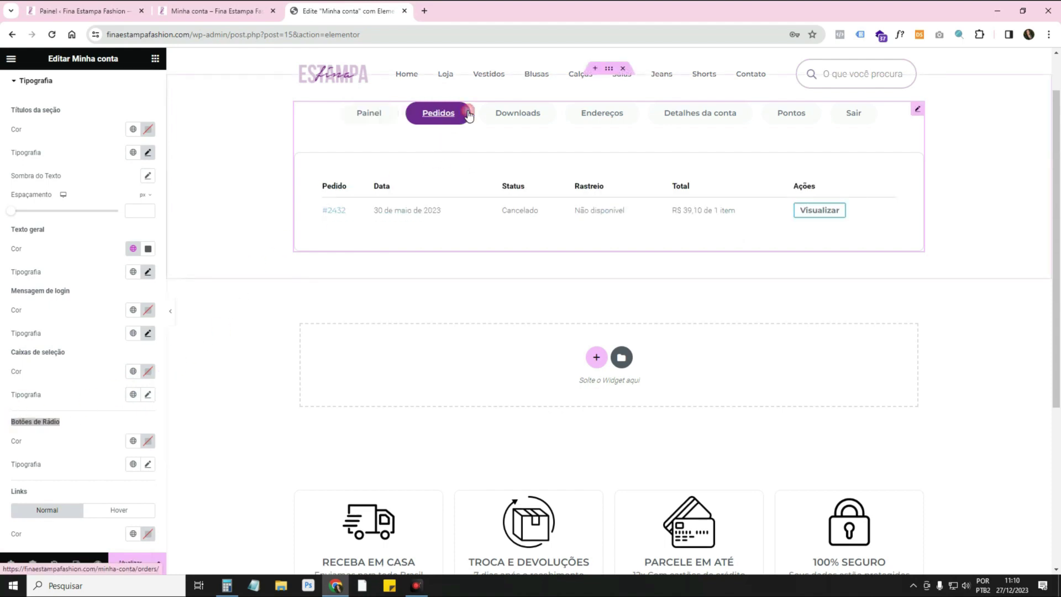
click(837, 224)
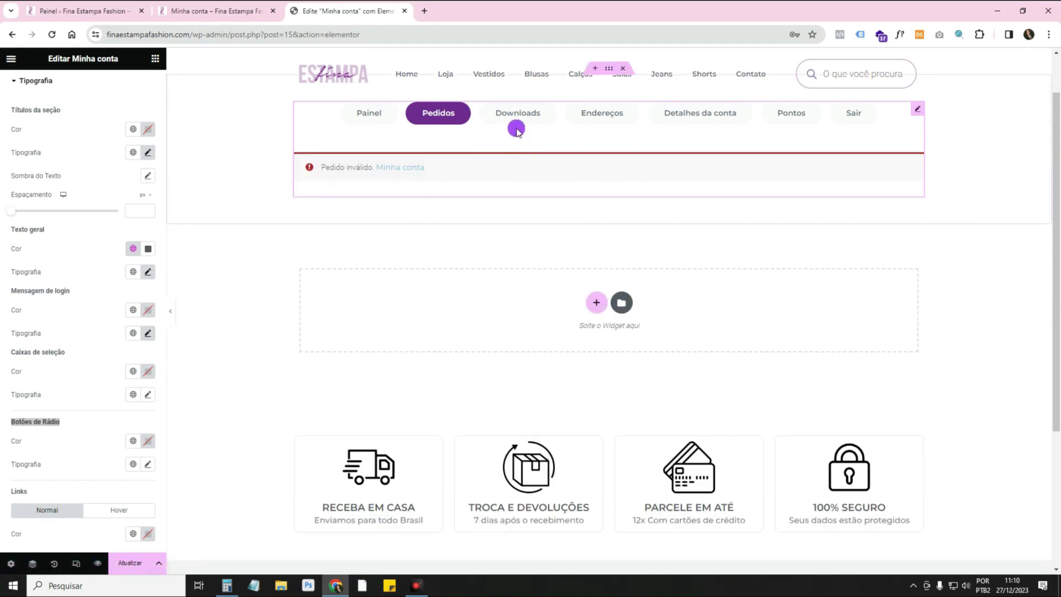
click(498, 119)
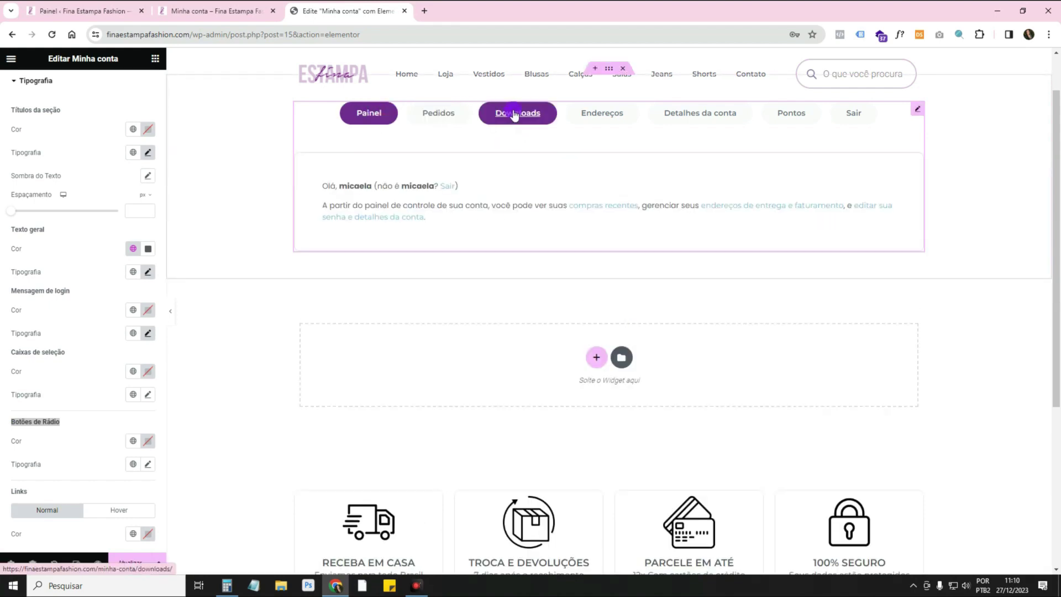
click(518, 113)
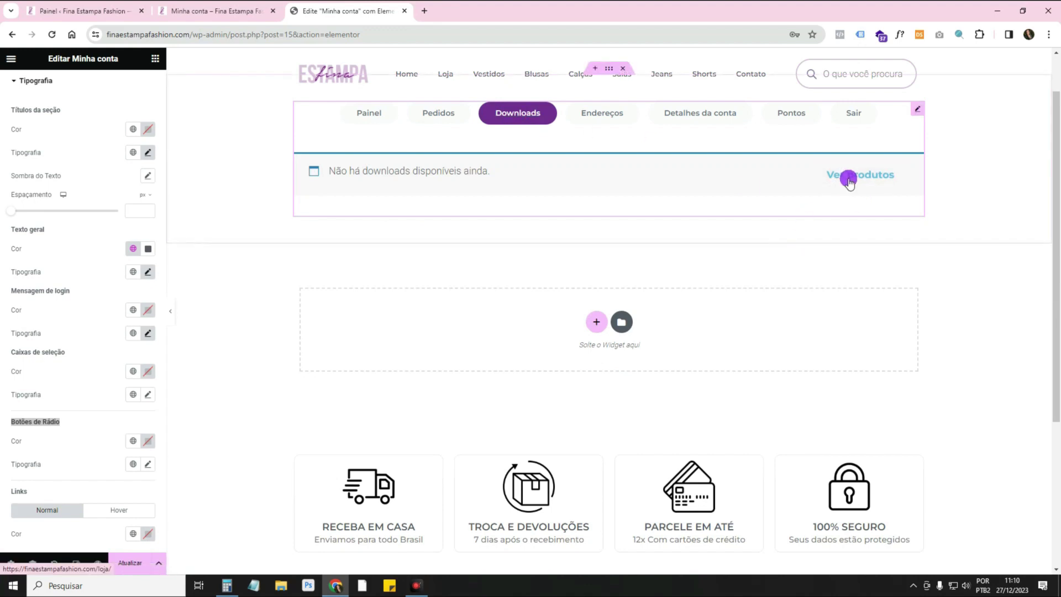
click(376, 114)
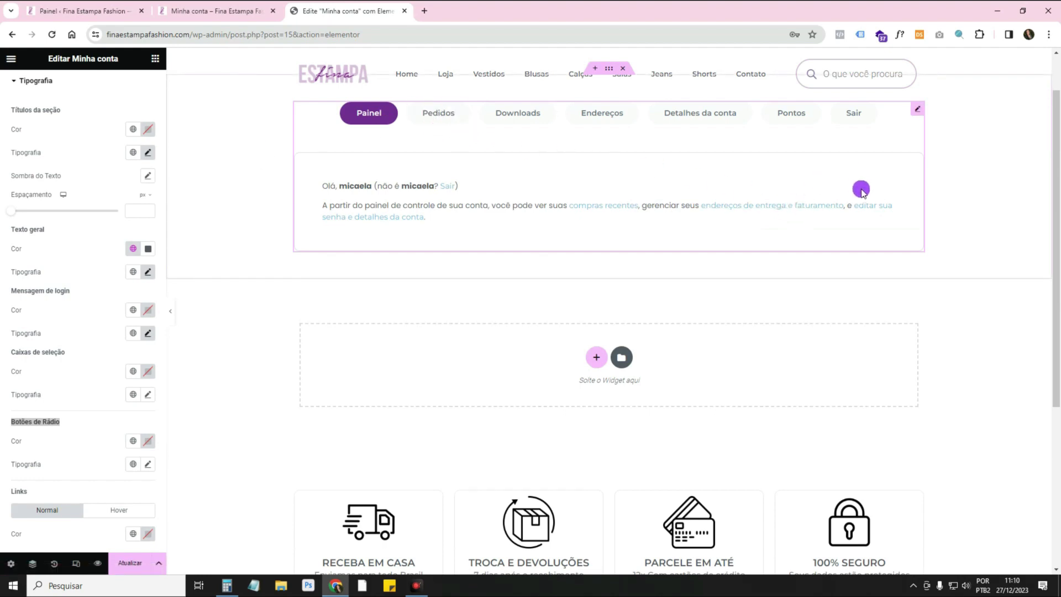
drag(20, 354, 91, 363)
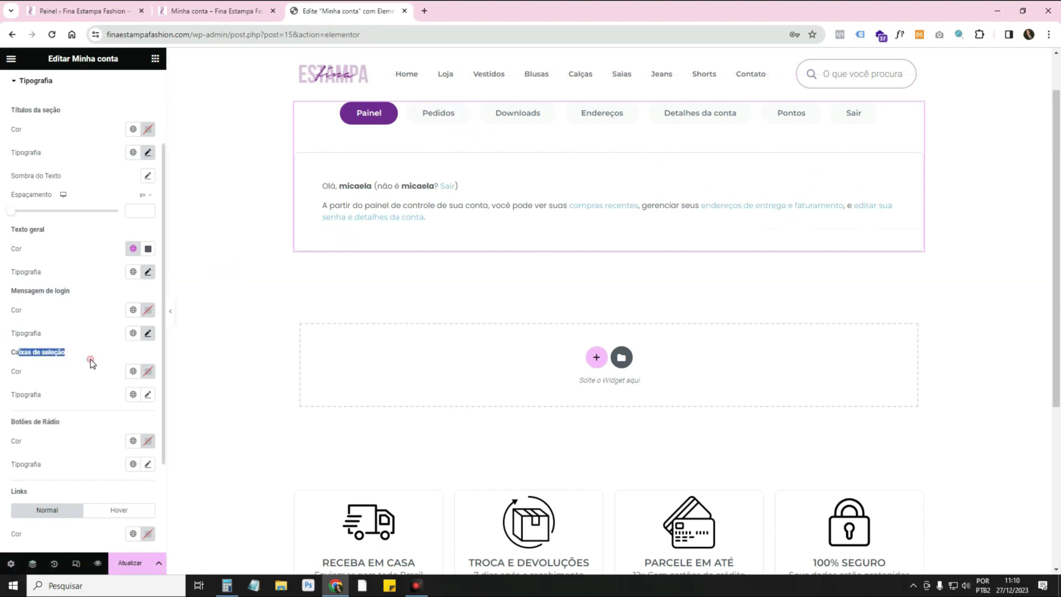
Set the links' normal colour to the global colour Roxo after trying Acento.
scroll(59, 352, down, 2)
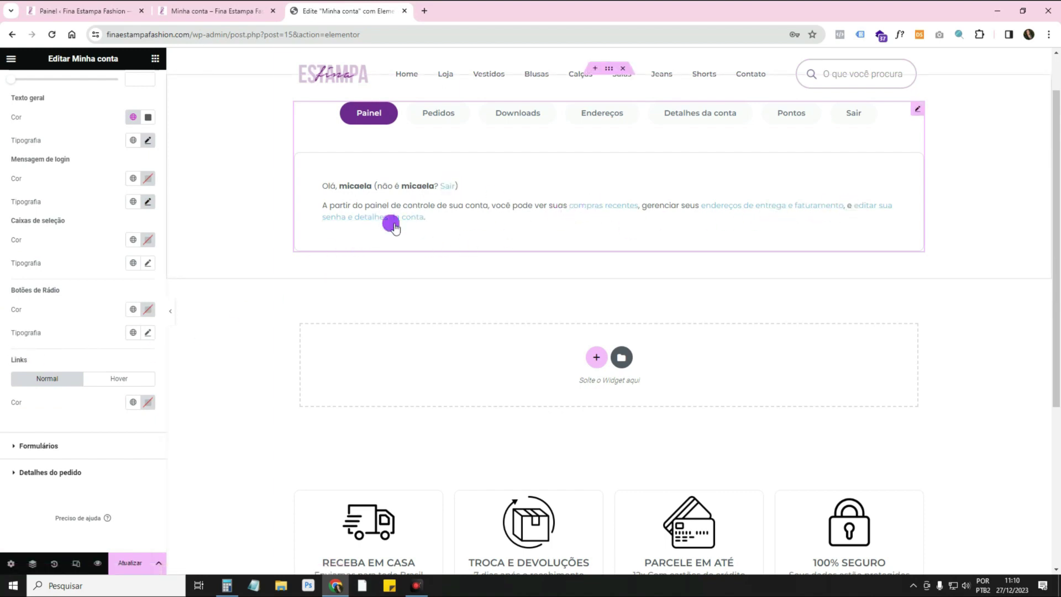
click(133, 402)
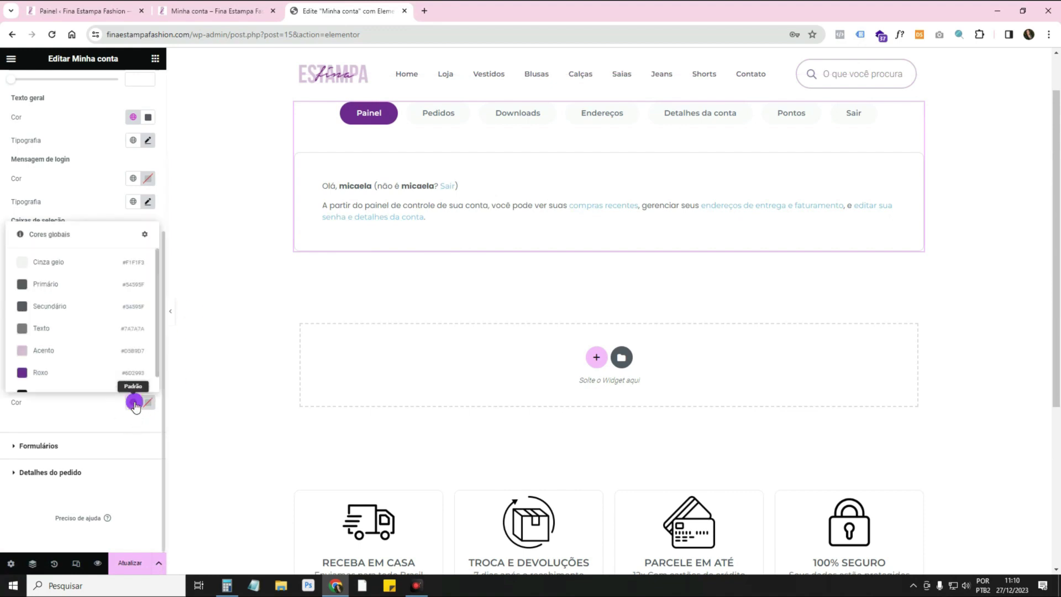
click(106, 359)
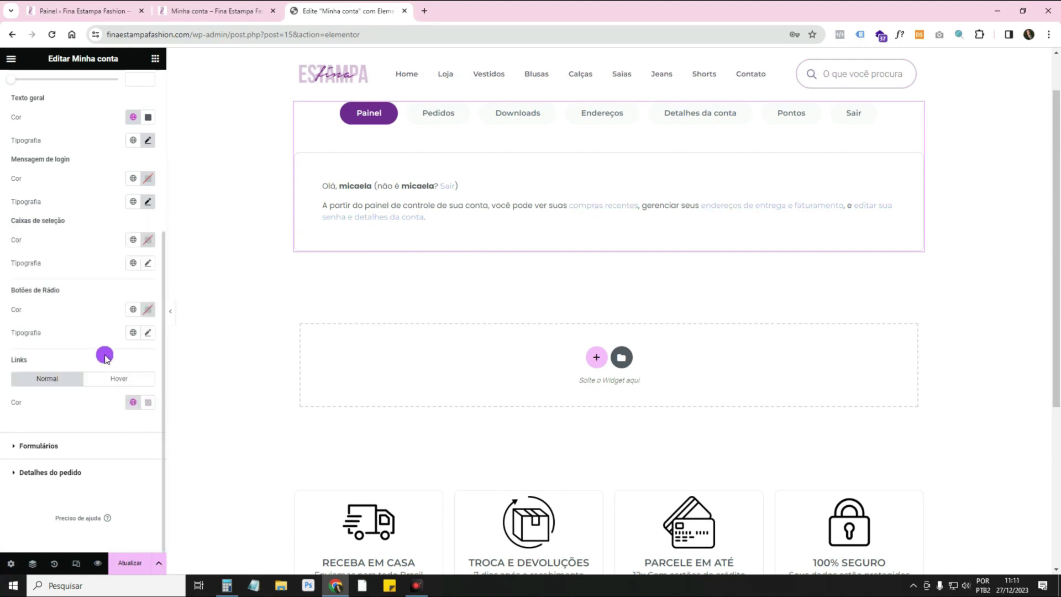
click(132, 402)
click(76, 376)
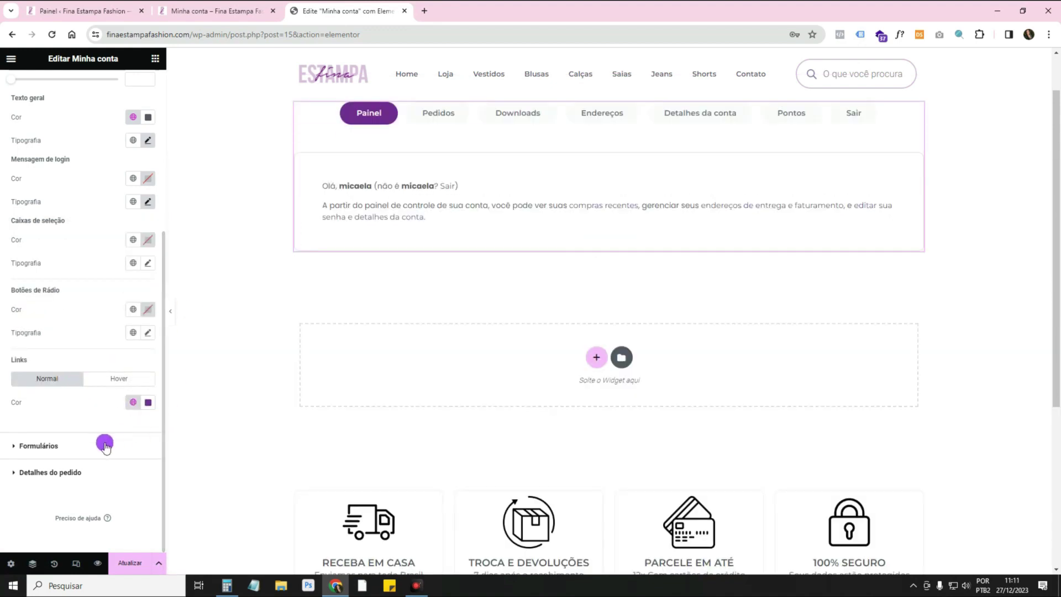
Try a 15 px size and 600 (Semi-Negrito) weight for the radio buttons' typography.
click(149, 335)
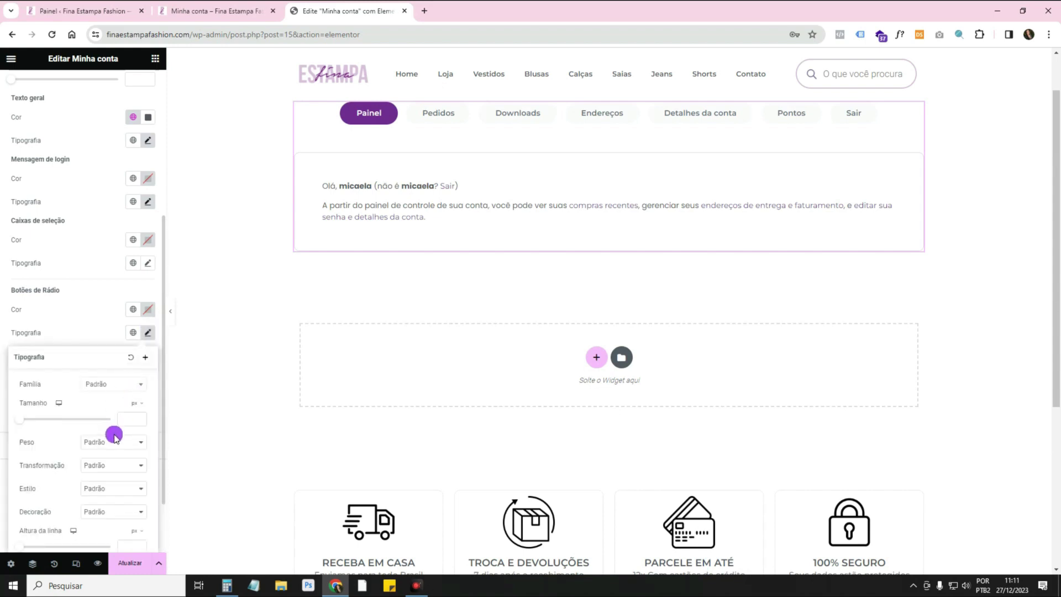
click(114, 437)
click(133, 397)
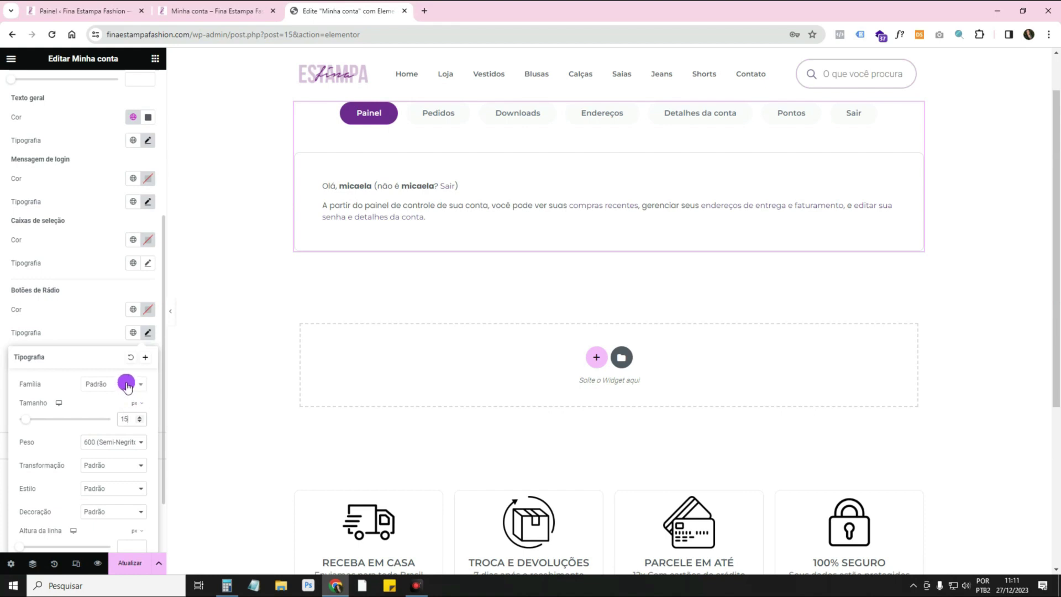
click(103, 477)
Reapply the global colour Roxo to the links and save the page.
click(133, 402)
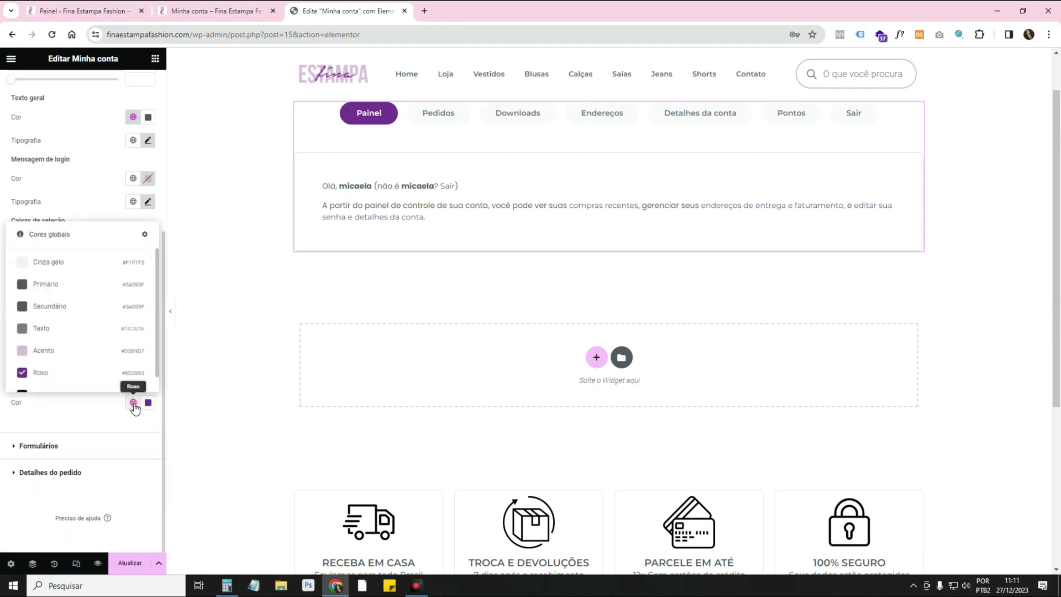
click(116, 372)
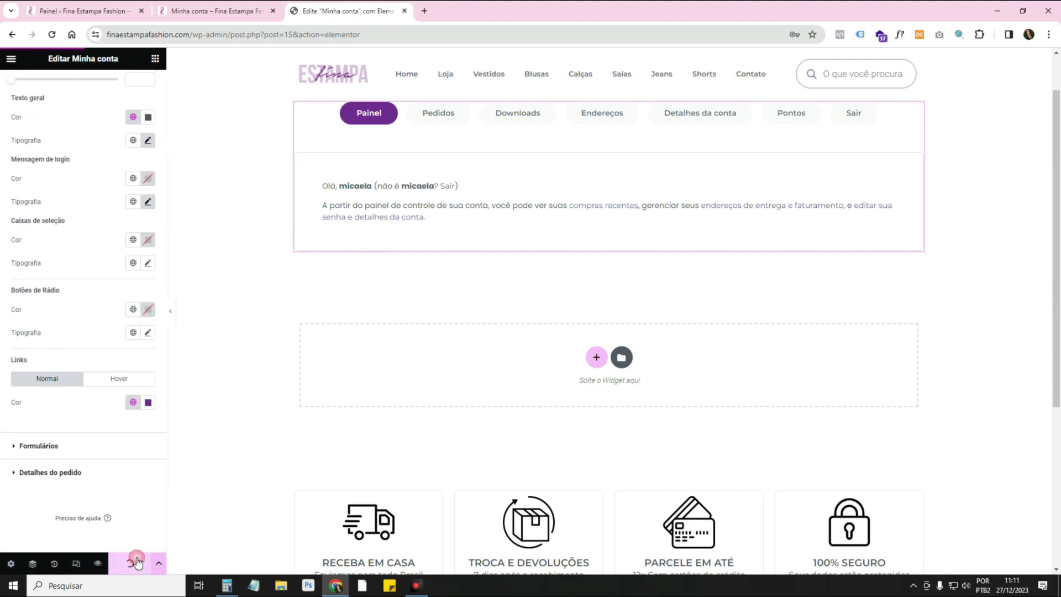
Open the site-wide theme typography settings.
click(12, 59)
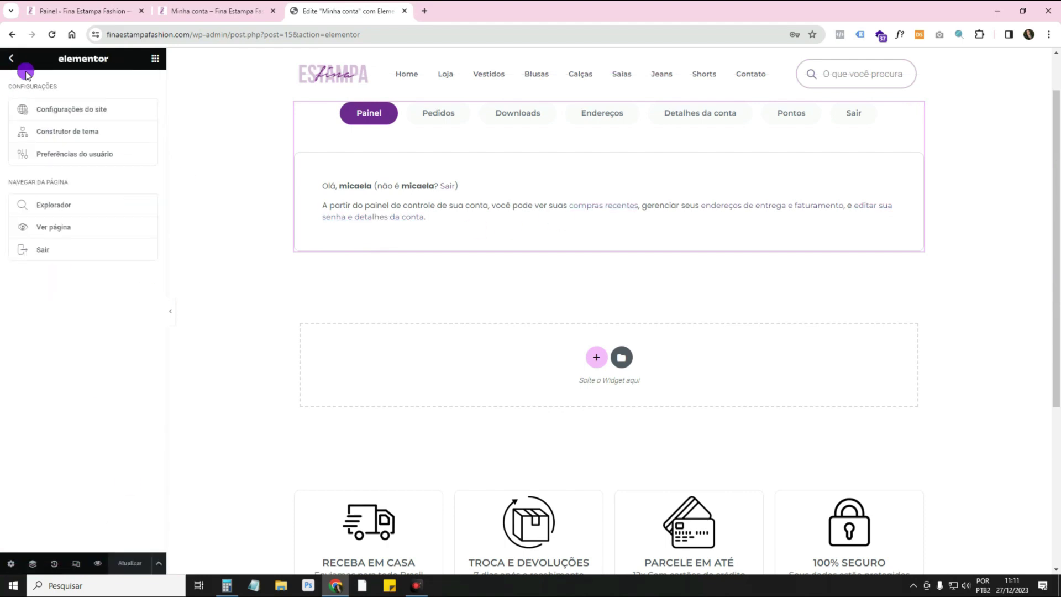
click(58, 114)
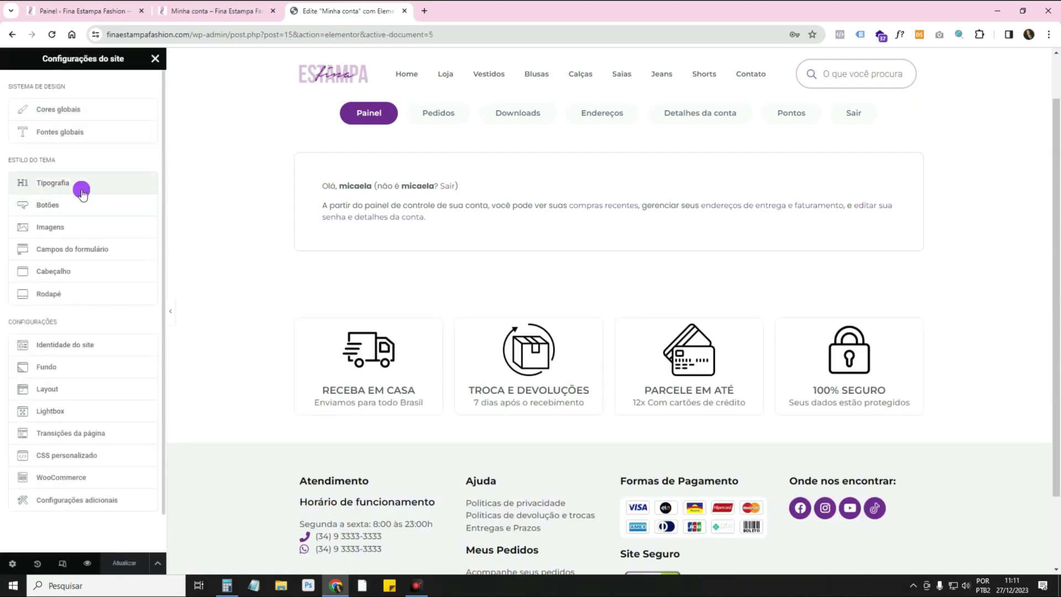
click(82, 190)
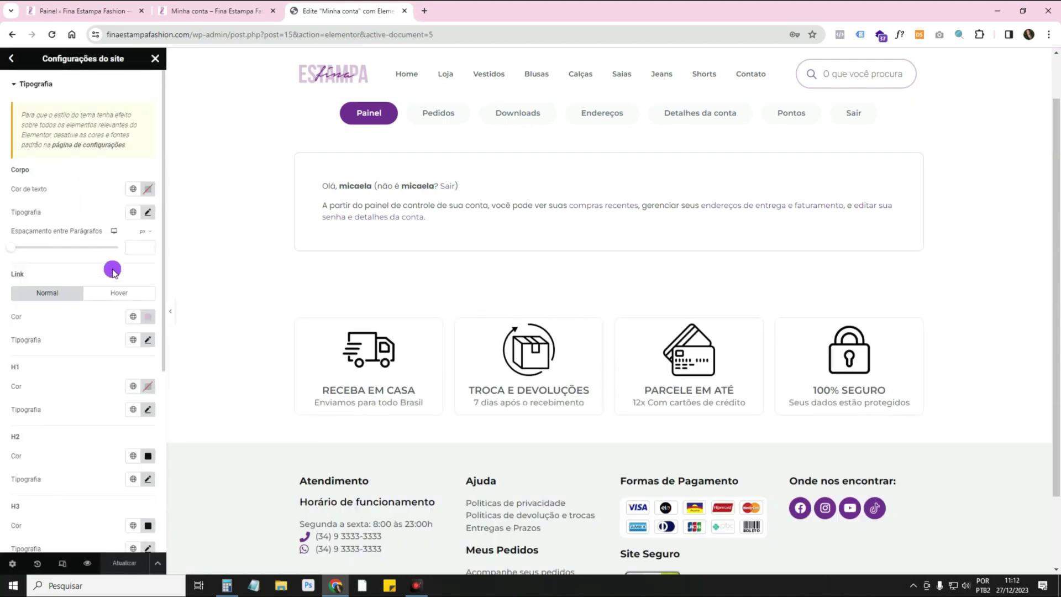
Try Poppins at 15 px for the site-wide link typography.
click(145, 340)
click(112, 394)
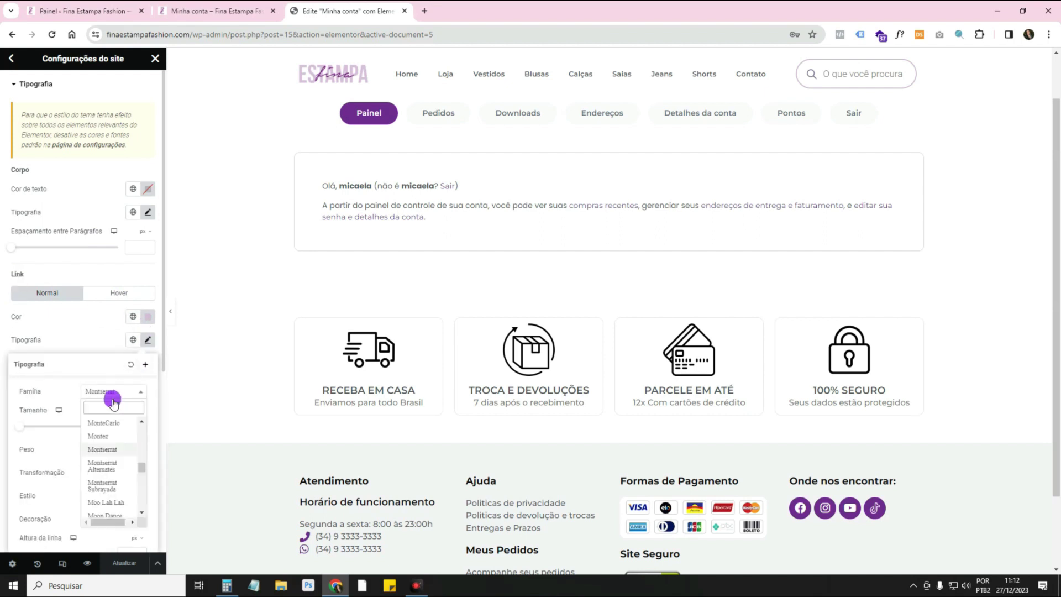
text(pop)
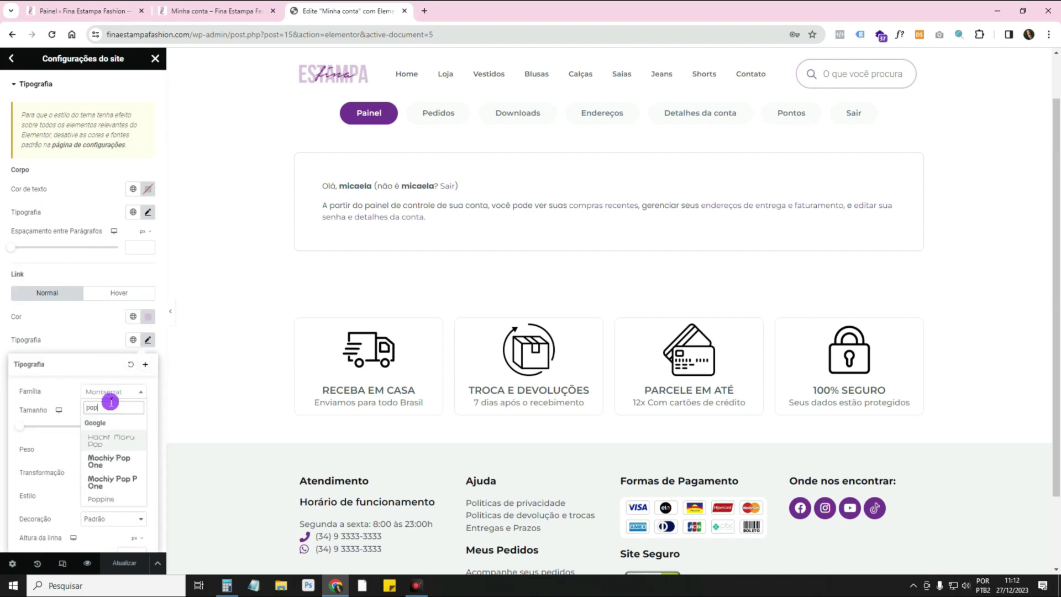
text(p)
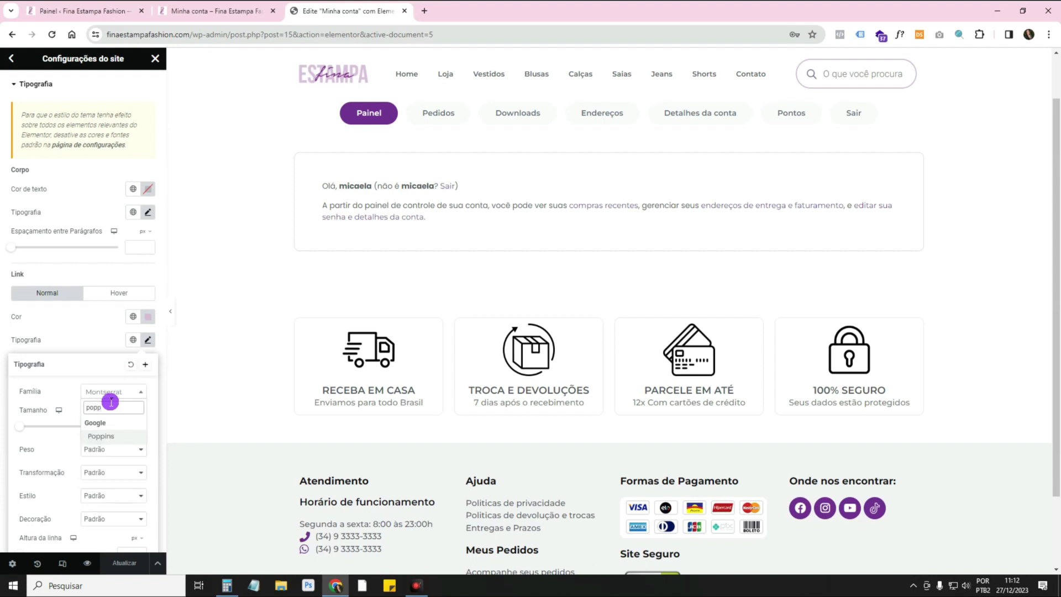
click(111, 436)
click(127, 426)
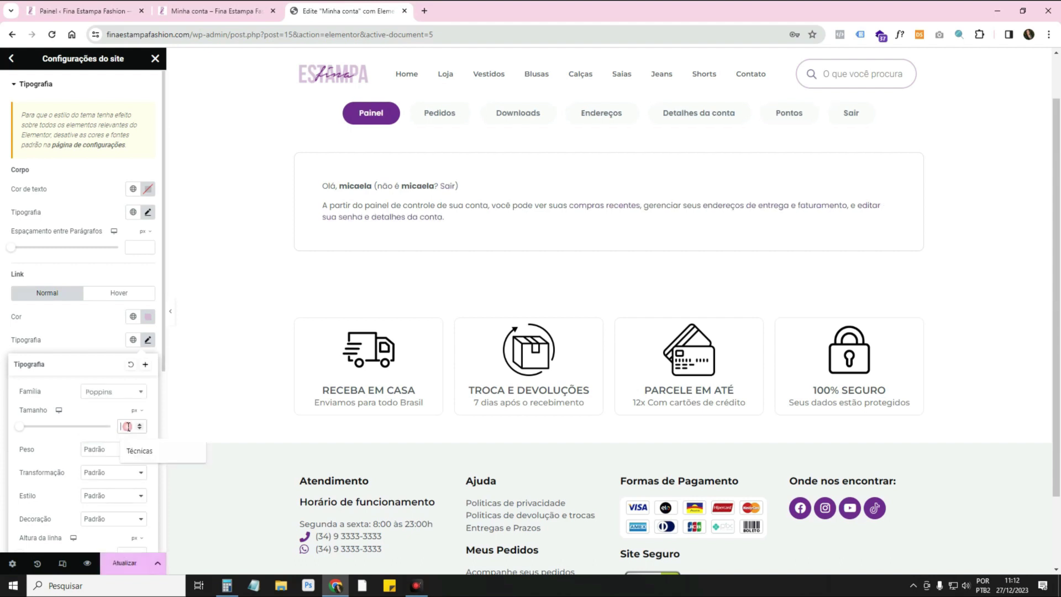
text(15)
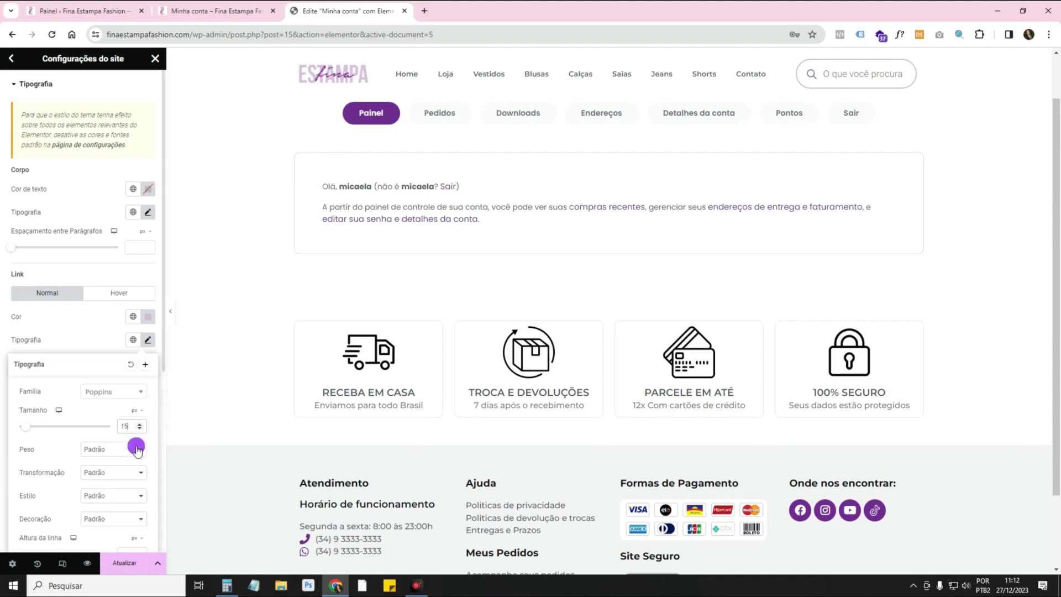
Try the Sublinhado decoration on the site-wide links and check it on the page.
scroll(111, 463, down, 1)
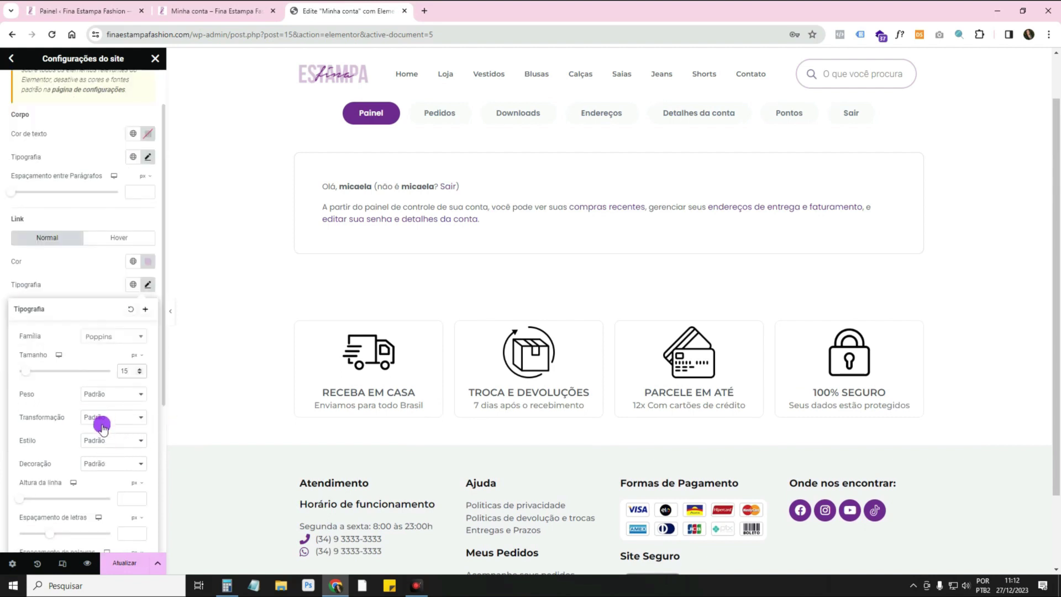
click(108, 463)
click(95, 483)
scroll(712, 321, up, 1)
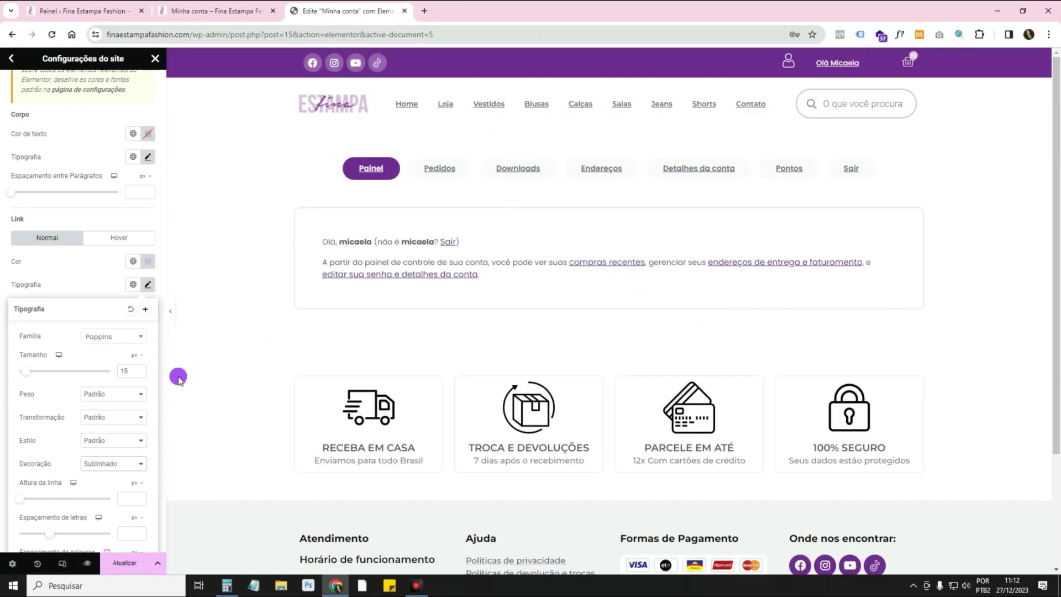
Reset the site-wide link typography to its defaults, save the site settings, and return to editing the Minha conta widget.
click(133, 313)
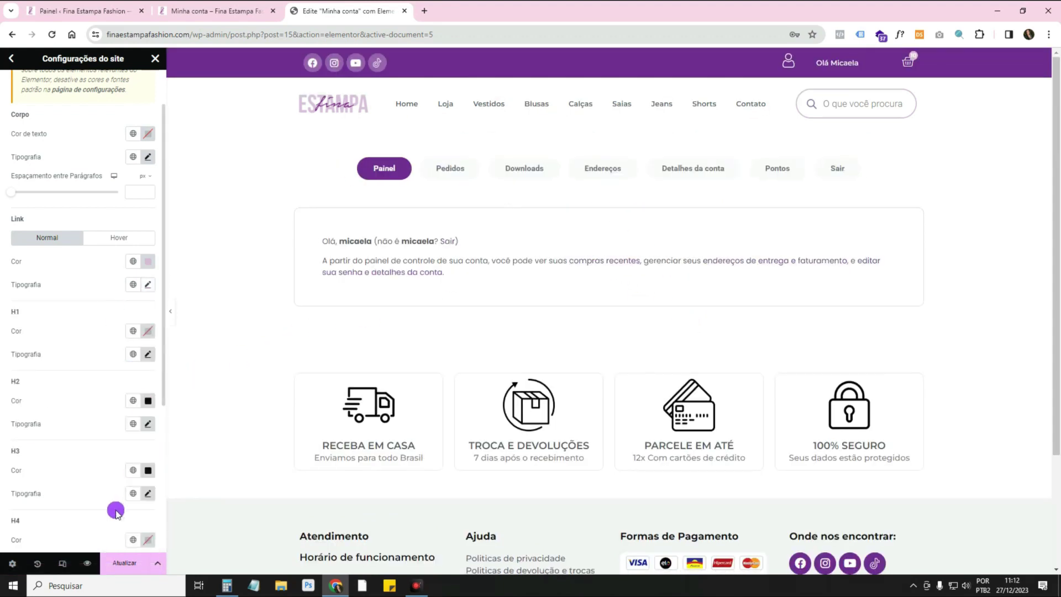
click(124, 562)
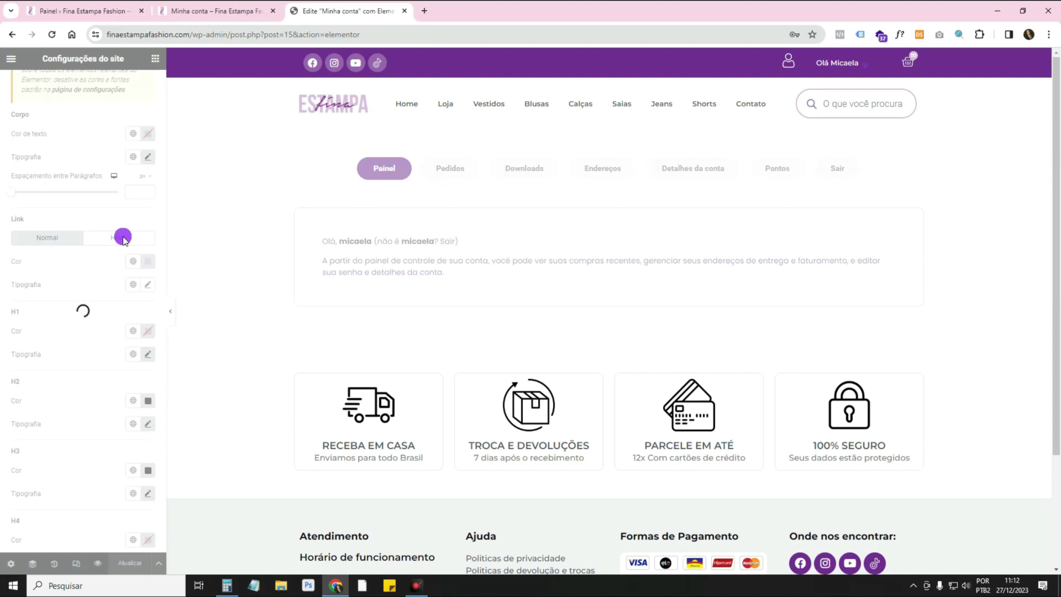
click(917, 165)
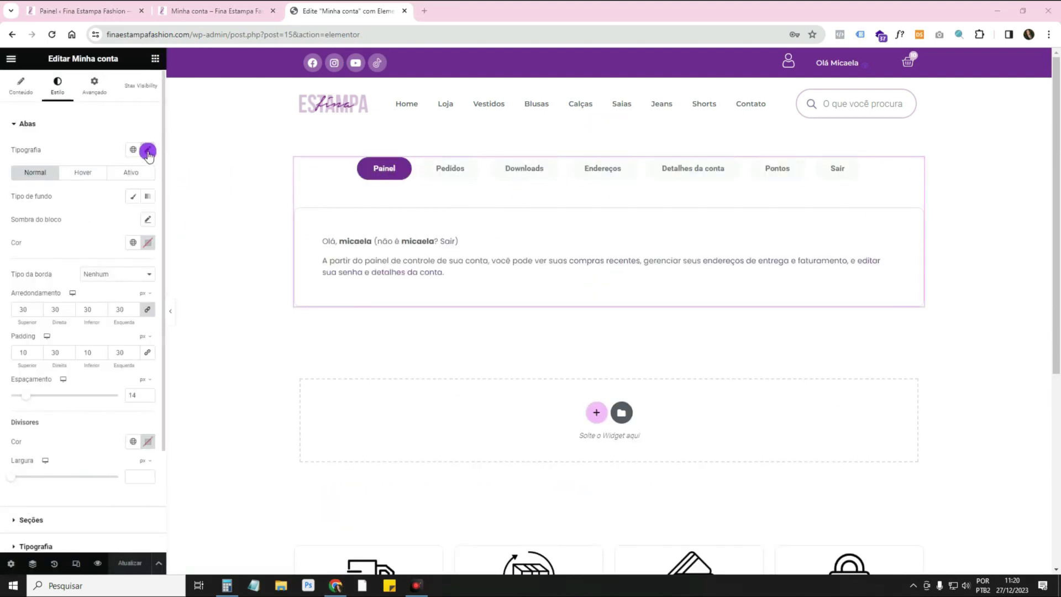
Set the typography of the account tabs to the Poppins family at 15 px.
click(148, 151)
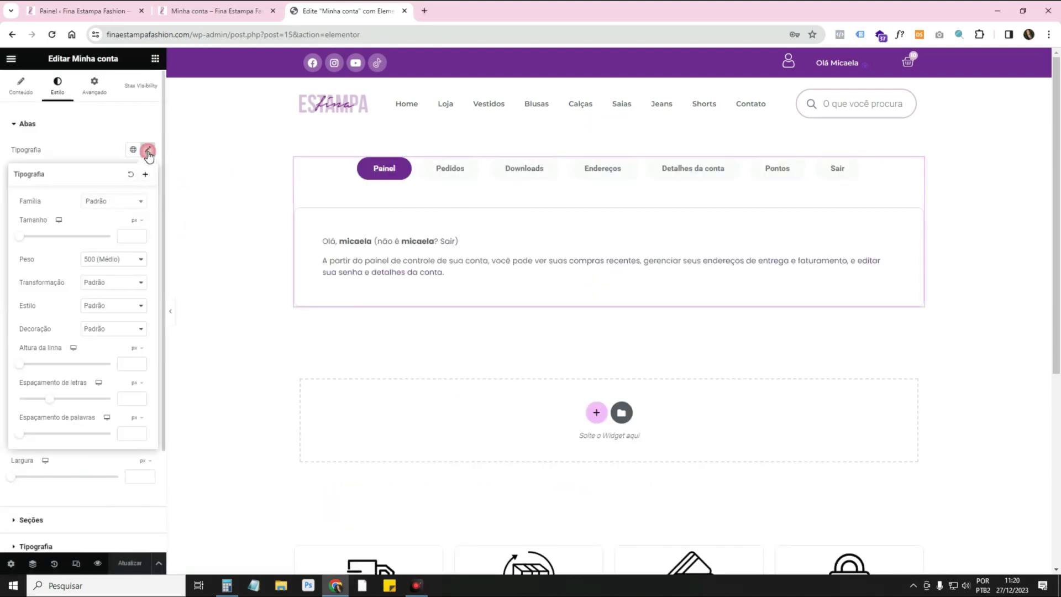
click(122, 207)
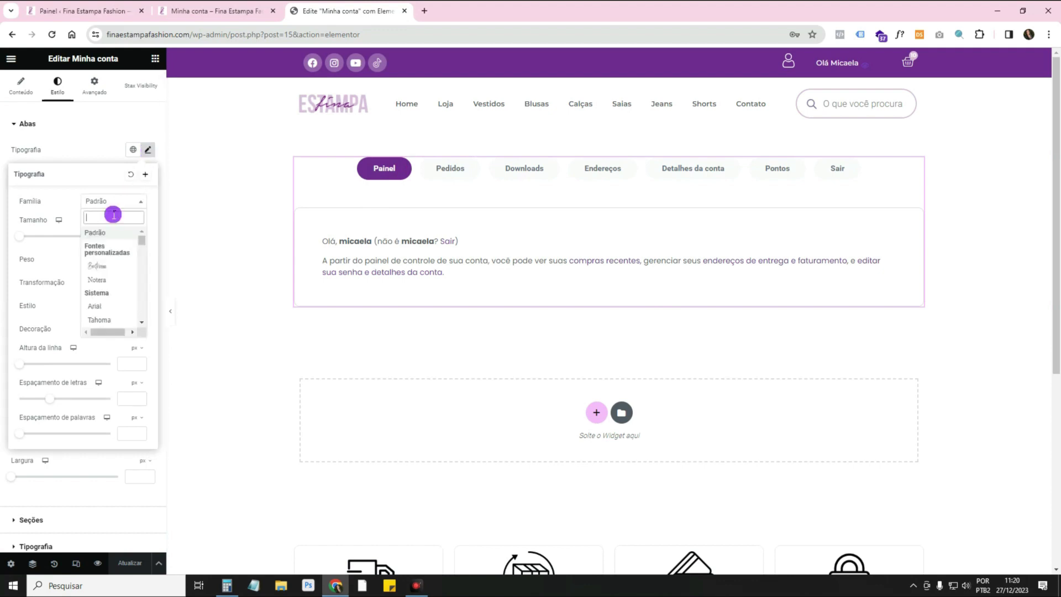
text(po)
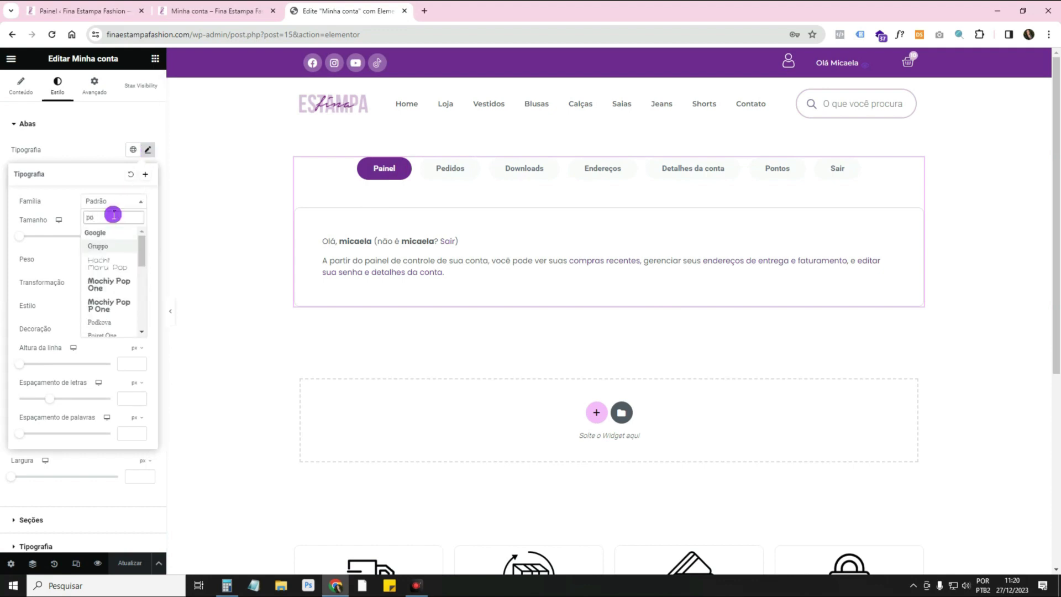
text(pp)
click(113, 252)
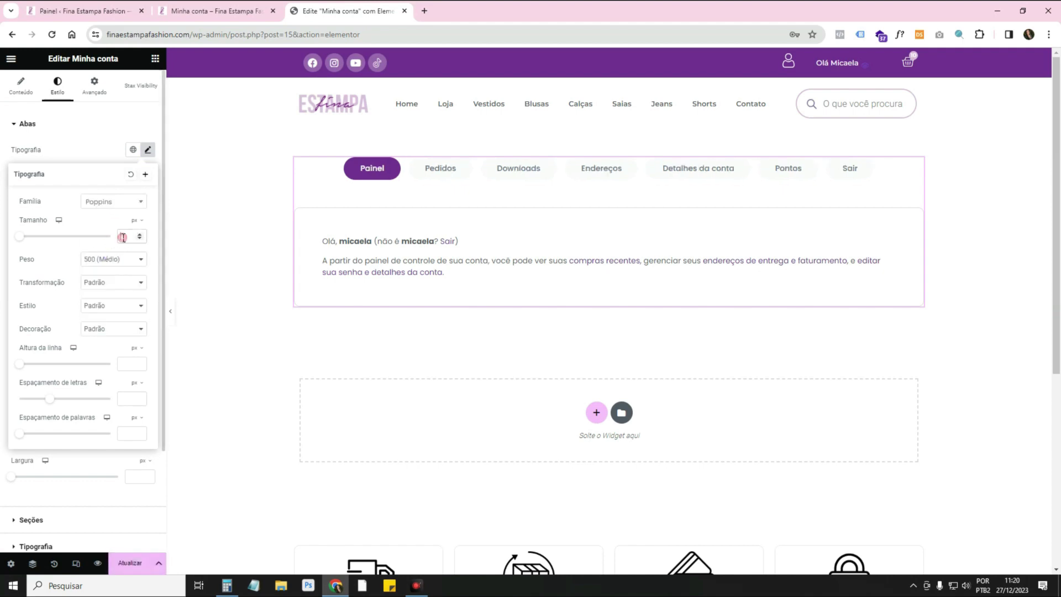
text(14)
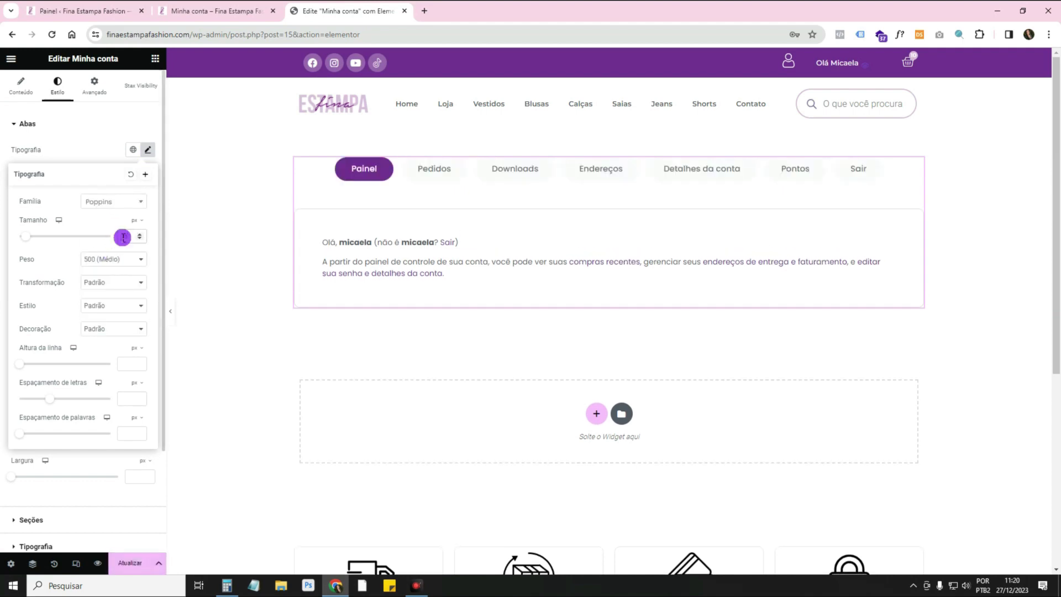
Try the 400 (Normal) weight on the account tabs and switch back to 500 (Médio).
click(116, 259)
click(125, 297)
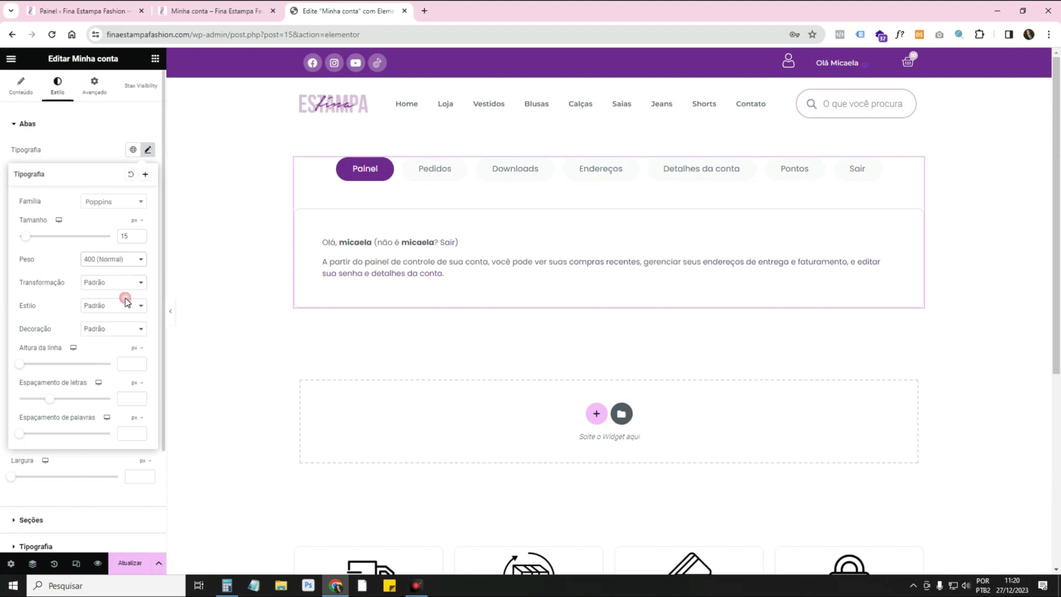
click(118, 256)
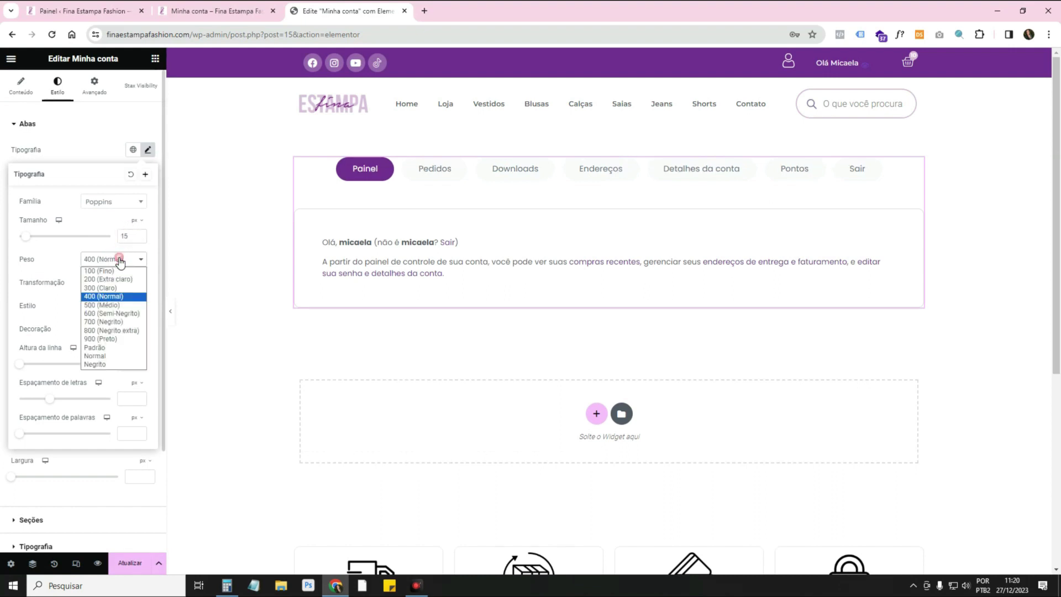
click(121, 305)
click(100, 152)
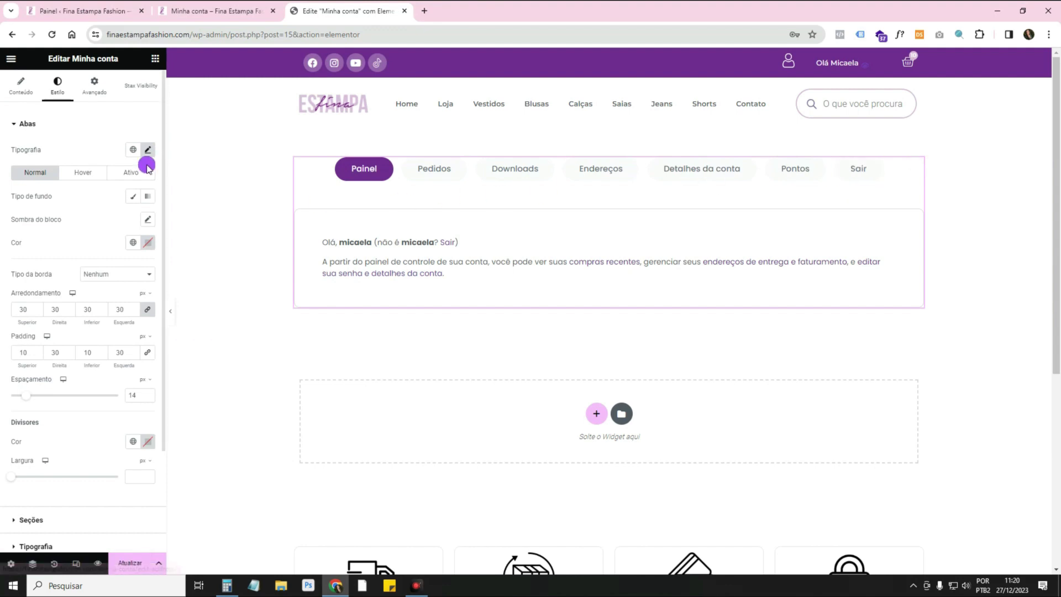
Show the Detalhes da conta form and round its fields with a 30 px radius on all corners.
scroll(103, 208, down, 2)
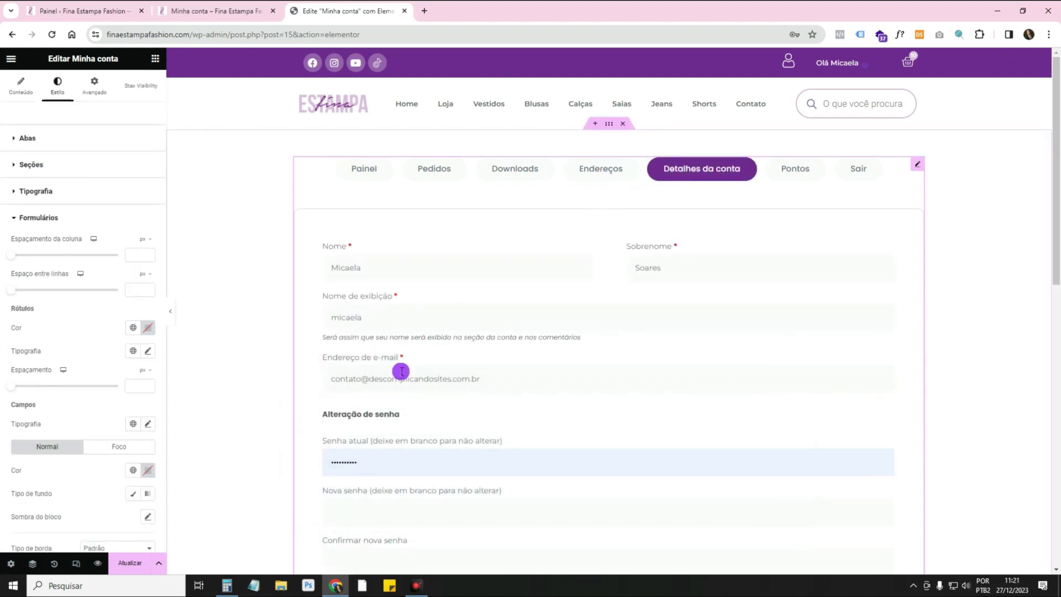
scroll(66, 272, down, 3)
scroll(67, 272, down, 2)
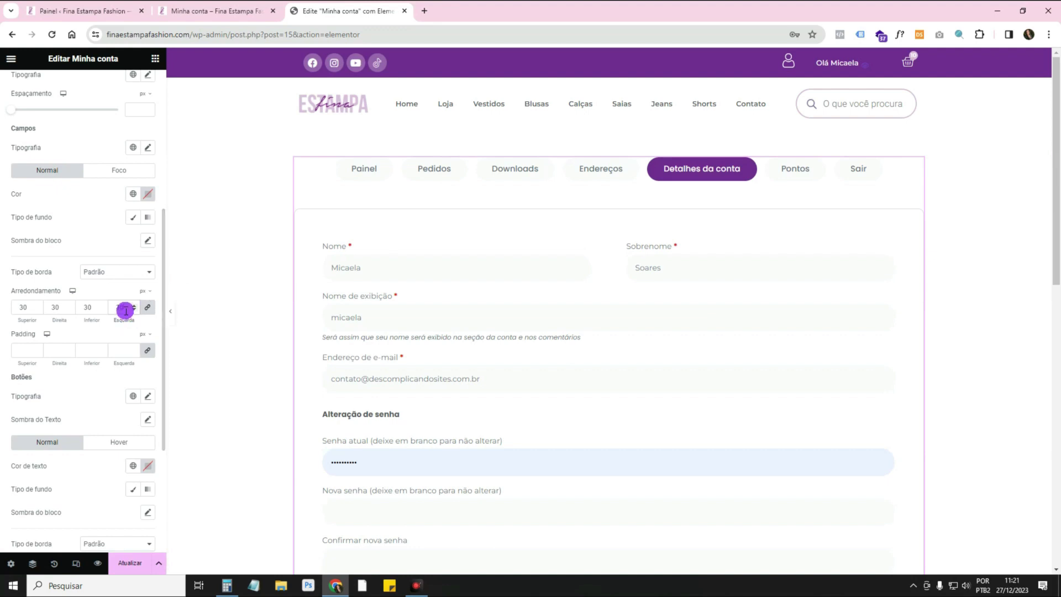
Try a solid 1 px border on the form fields and return the border type to Padrão.
click(100, 274)
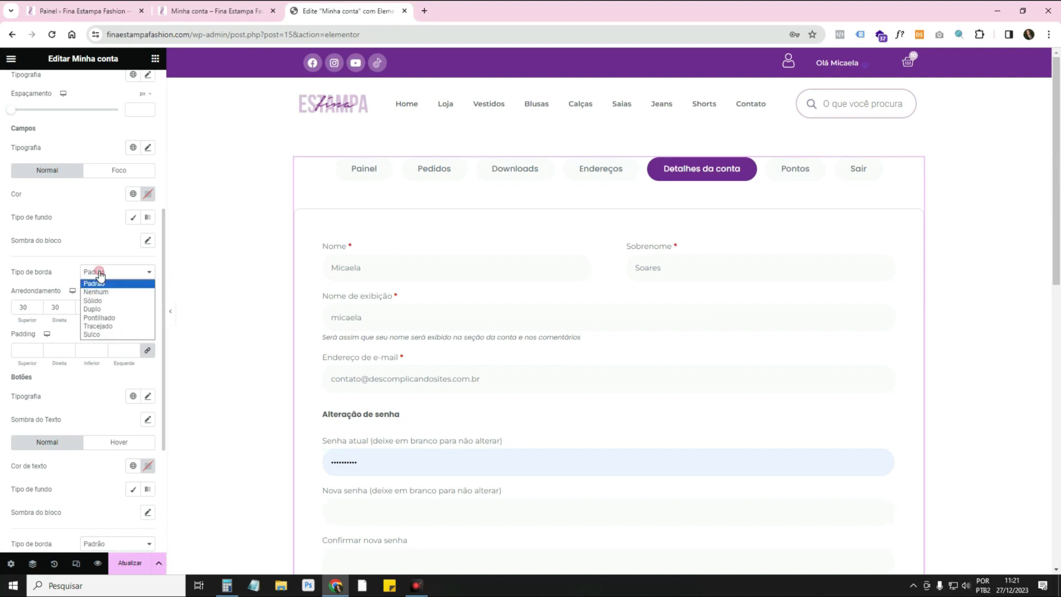
click(106, 301)
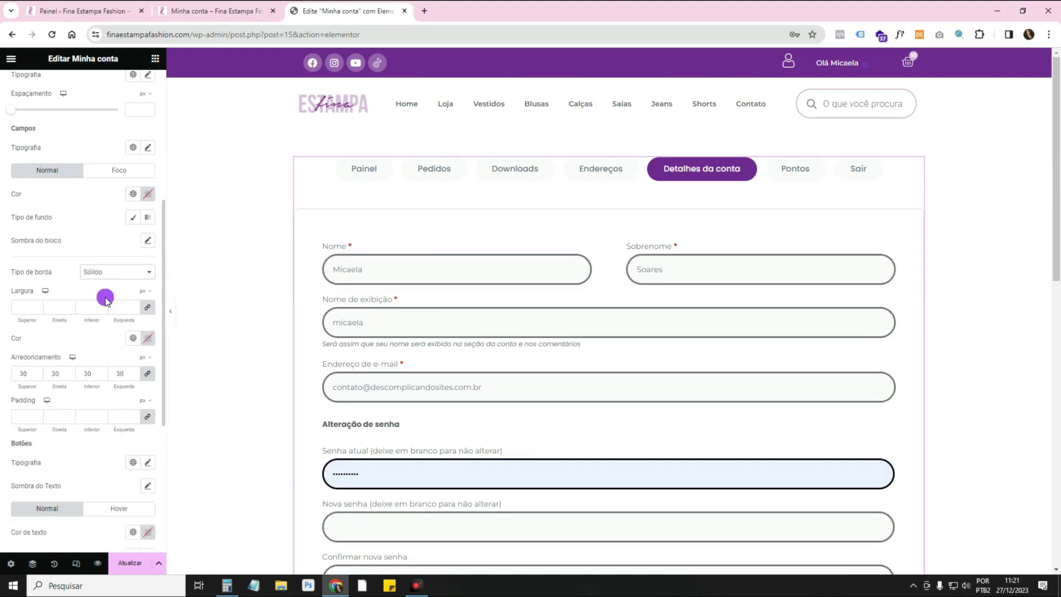
click(123, 306)
text(1)
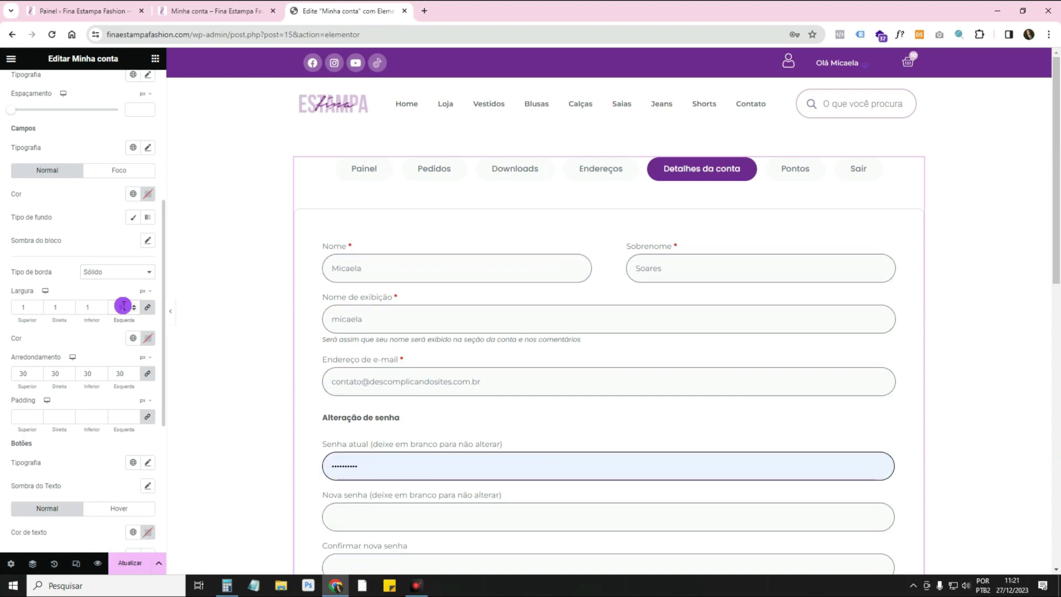
click(122, 269)
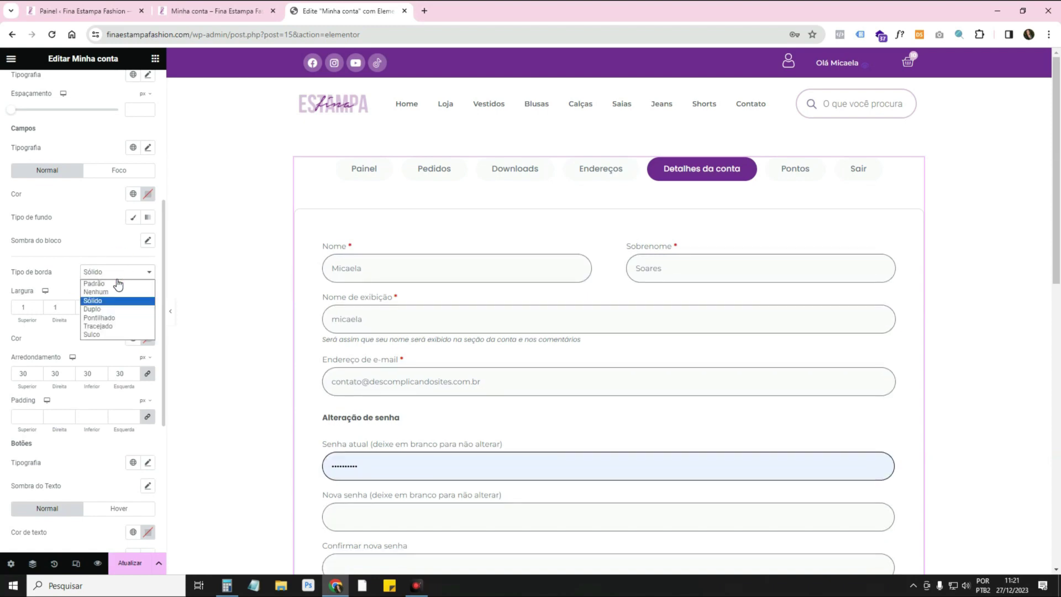
click(117, 286)
Show the Pedidos tab and set the row spacing in the order details styling to about 16 px.
scroll(97, 247, up, 10)
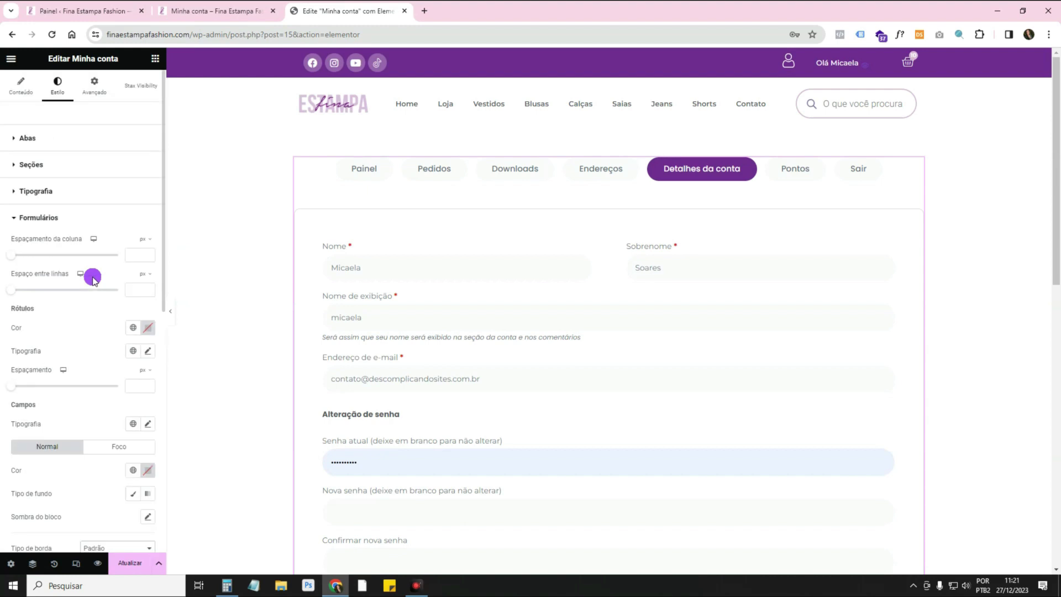
click(62, 218)
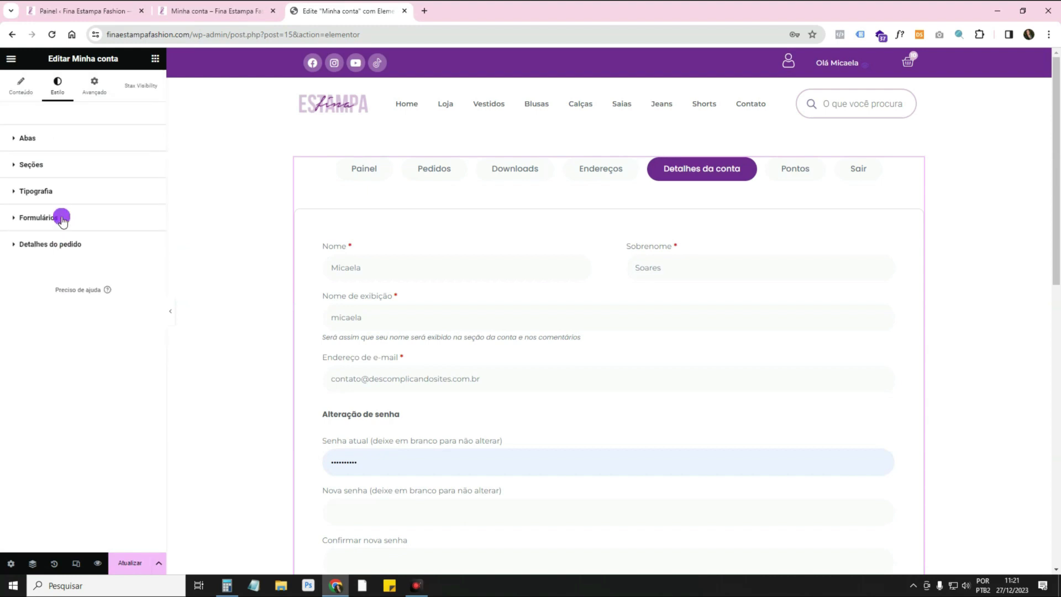
click(87, 242)
click(445, 172)
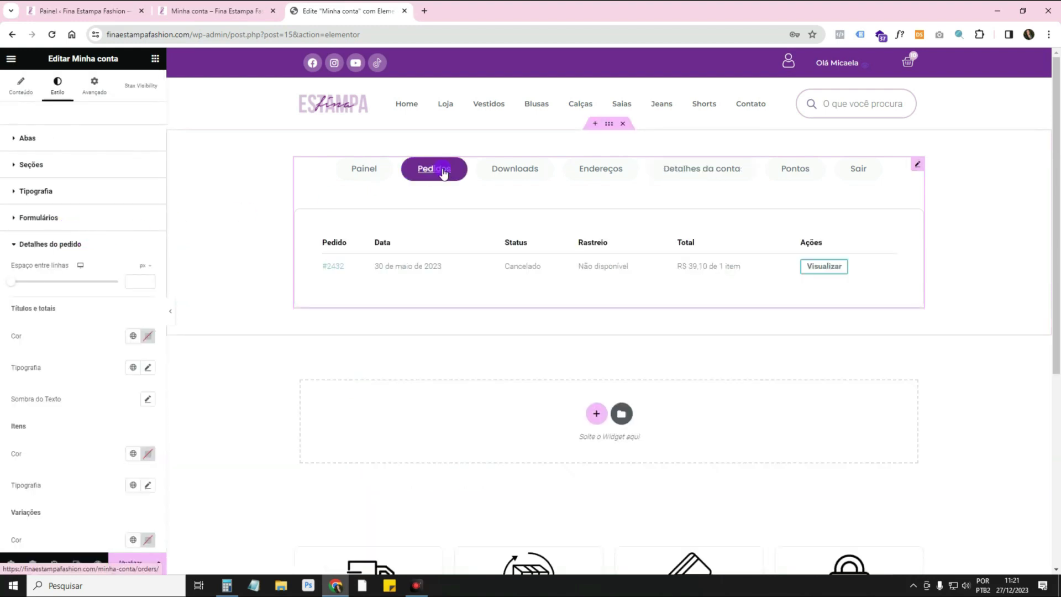
scroll(3, 227, down, 1)
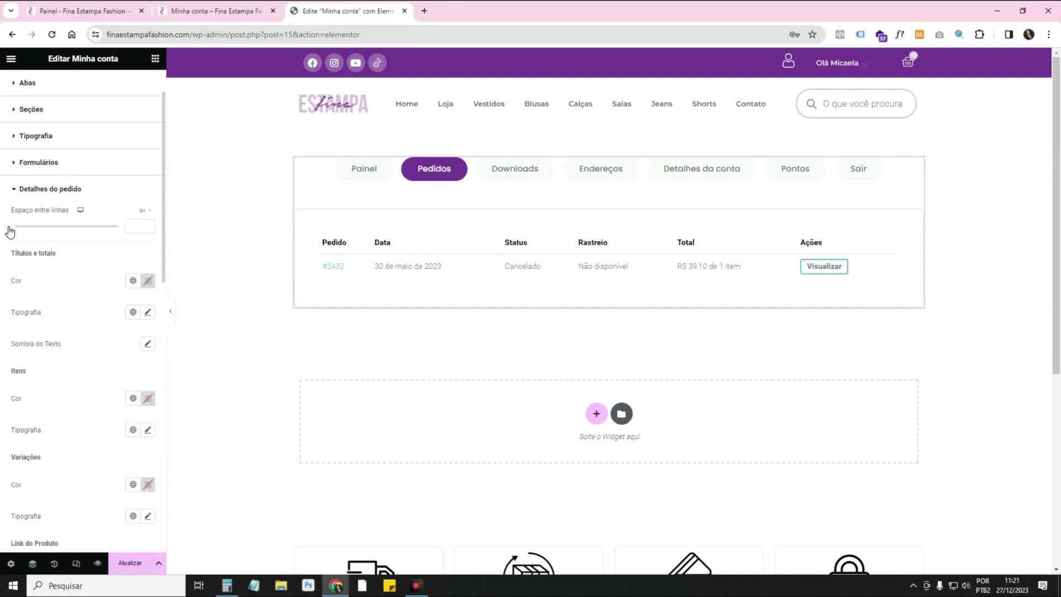
drag(10, 231, 40, 233)
scroll(80, 292, down, 1)
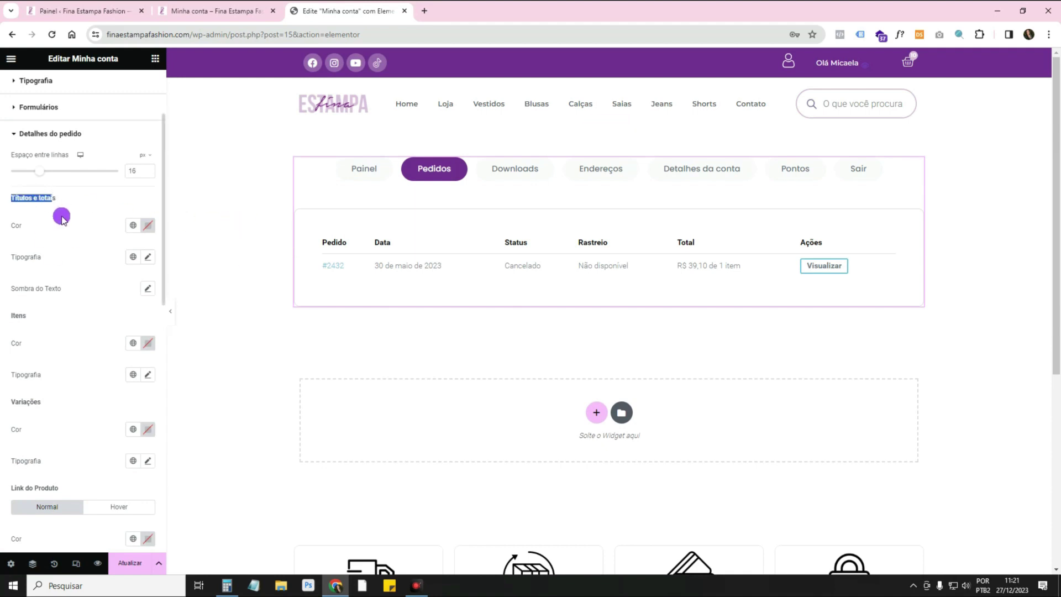
Colour the order details' titles and totals with the global Secundário colour, after trying Acento.
click(133, 226)
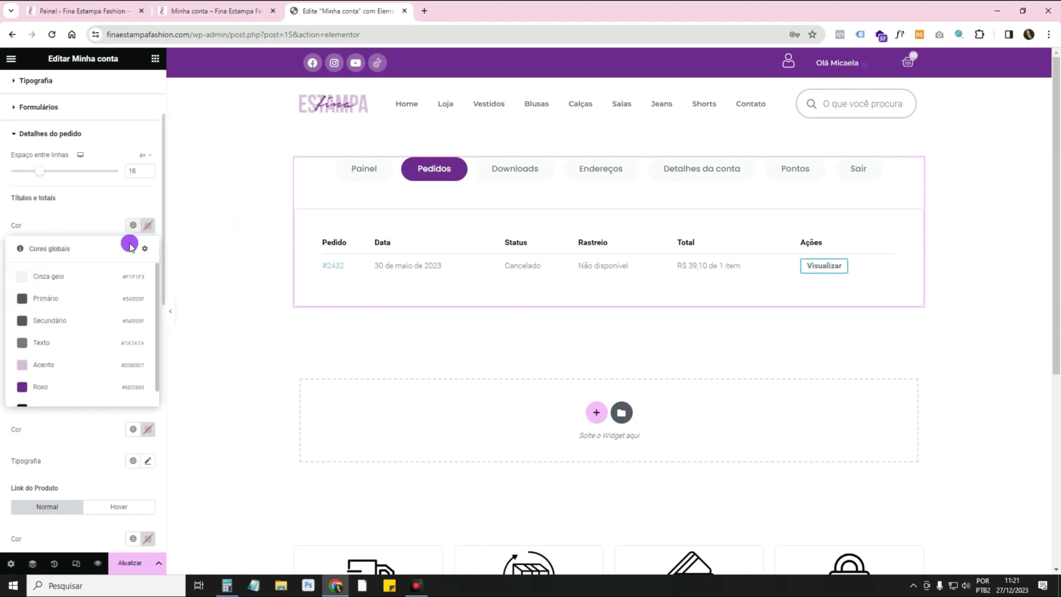
click(67, 363)
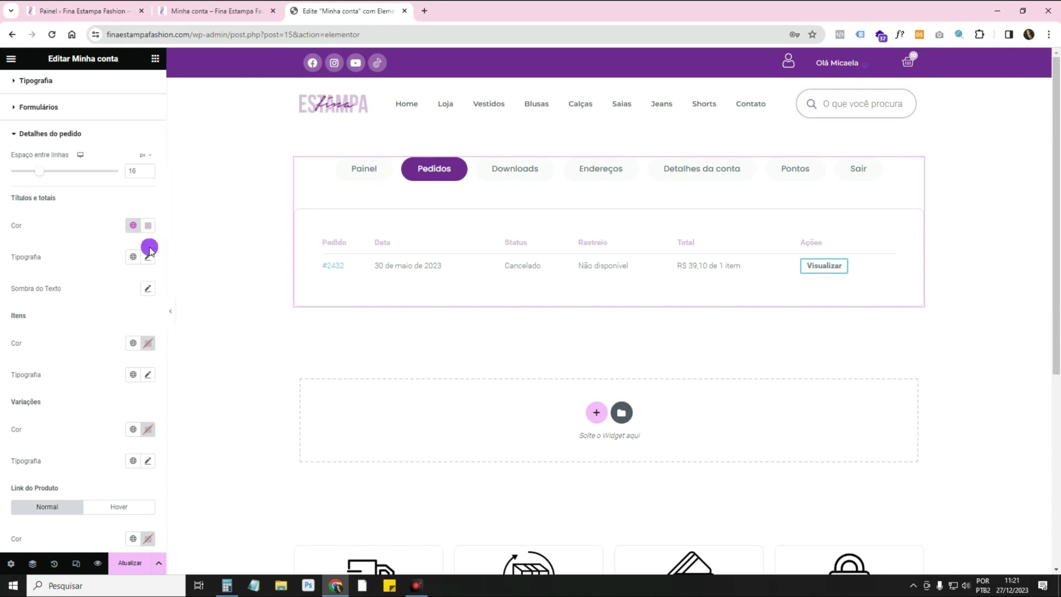
click(139, 227)
click(97, 322)
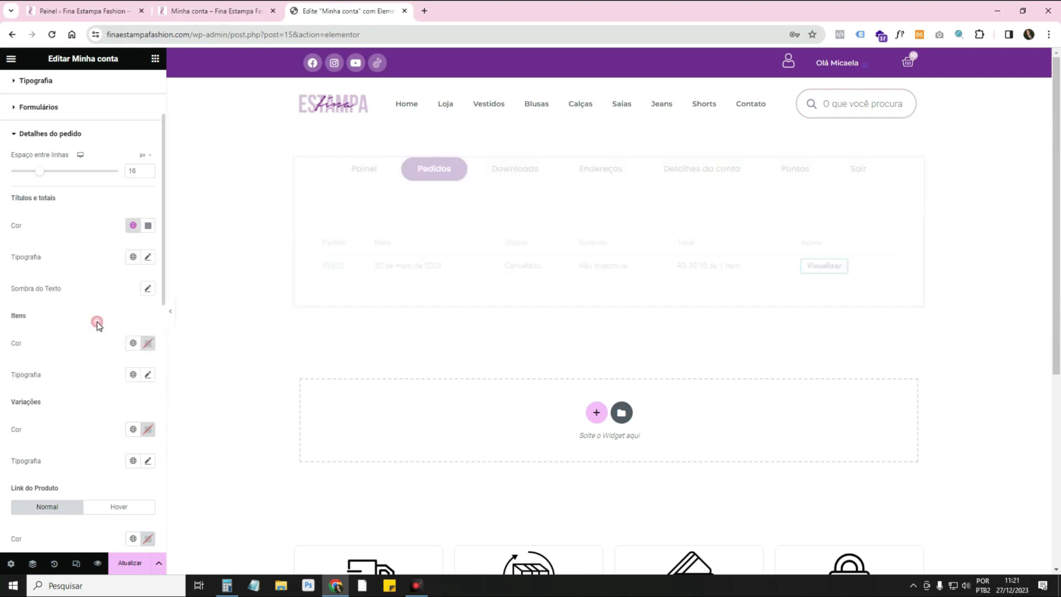
Set the font family of the order details' titles and totals to Poppins.
click(133, 257)
click(135, 256)
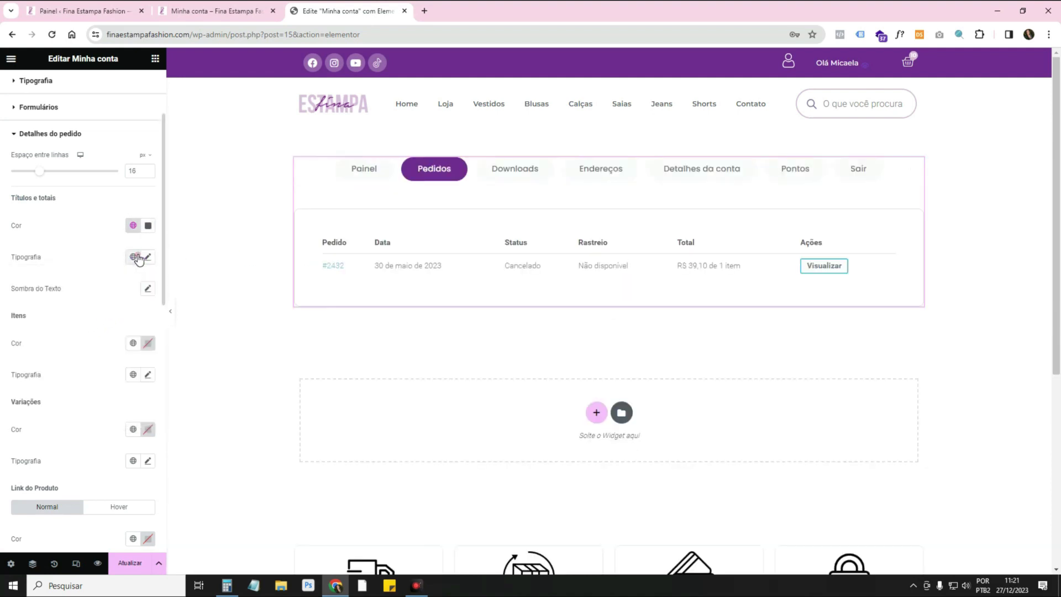
click(148, 257)
click(113, 313)
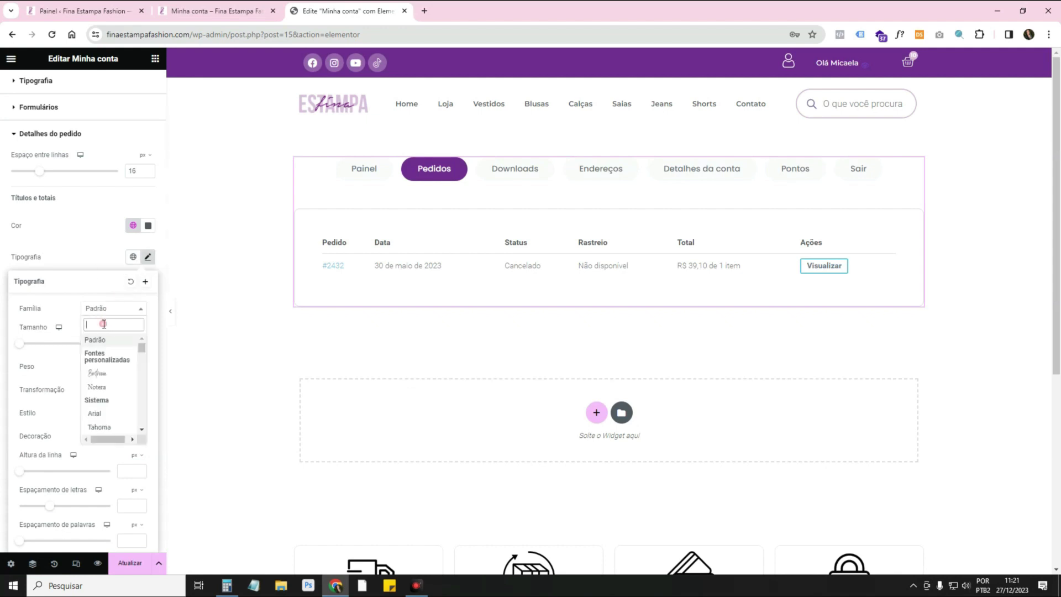
text(pop)
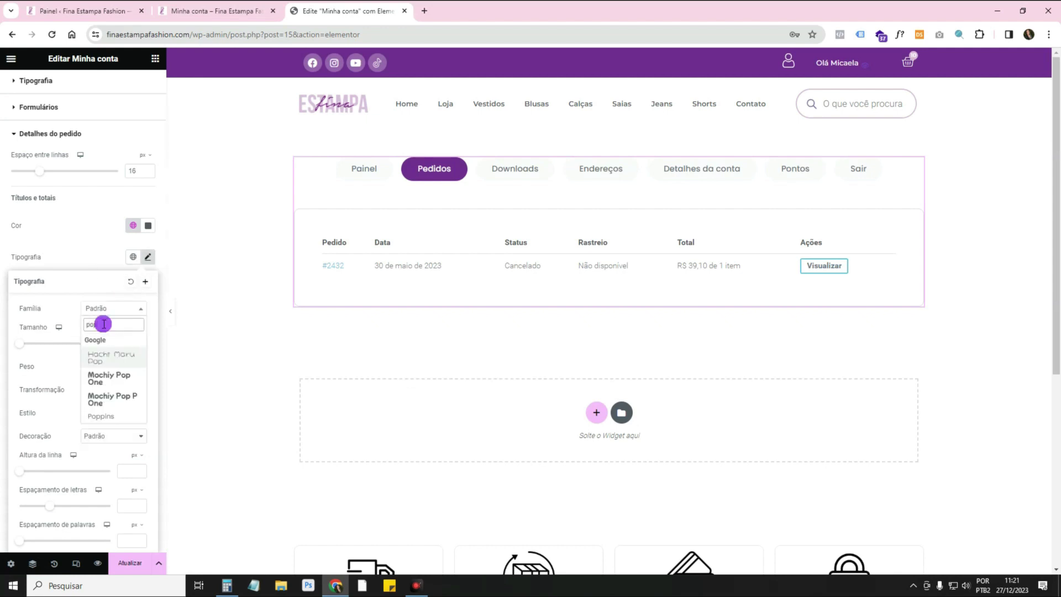
text(p)
click(107, 358)
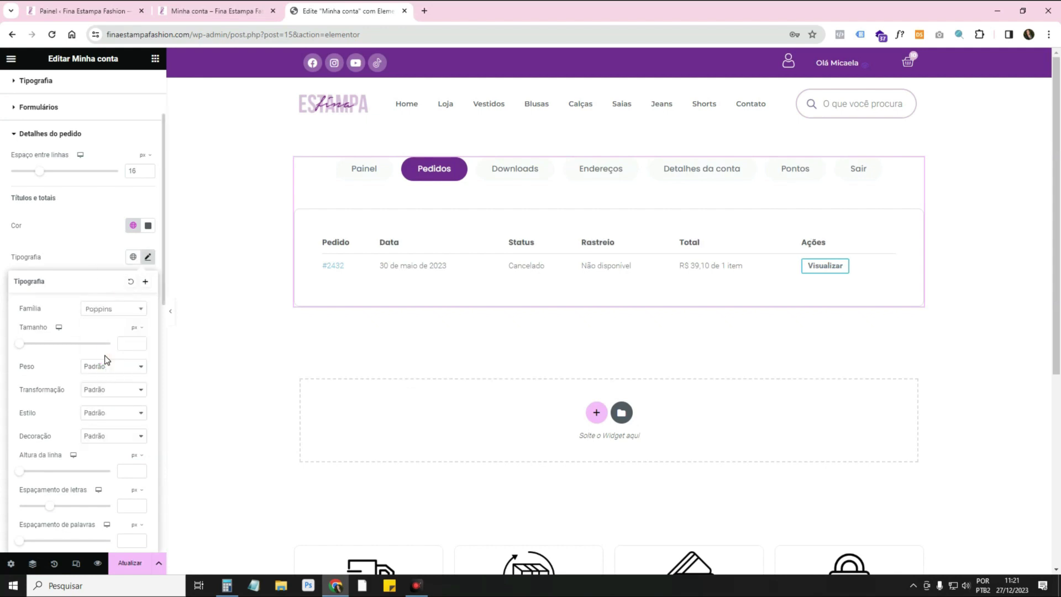
click(100, 255)
Save the page changes and view the Pedidos layout at full width without the editing panel.
scroll(100, 469, up, 1)
click(130, 562)
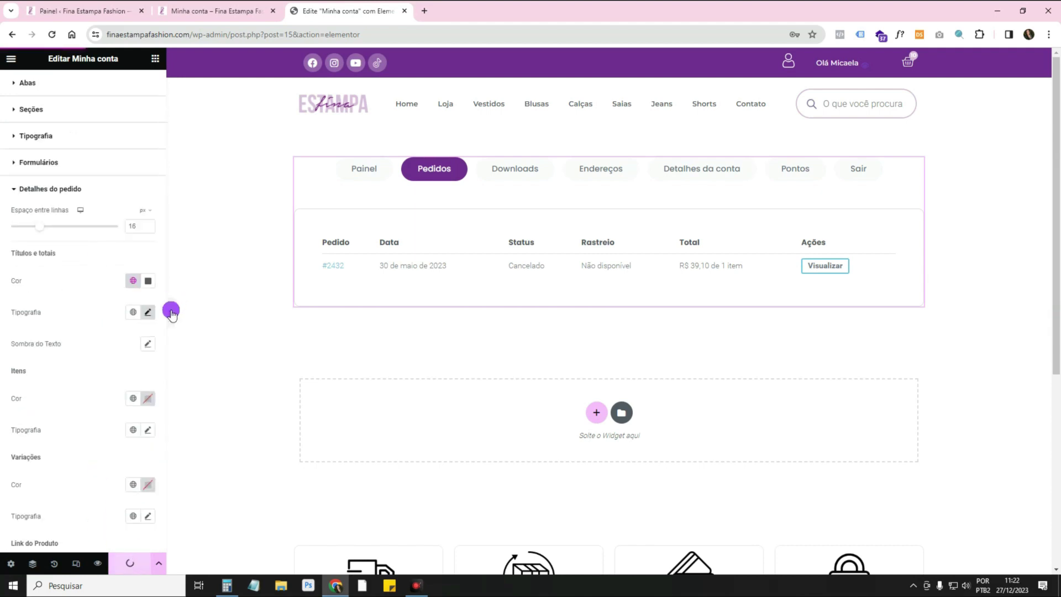
click(170, 311)
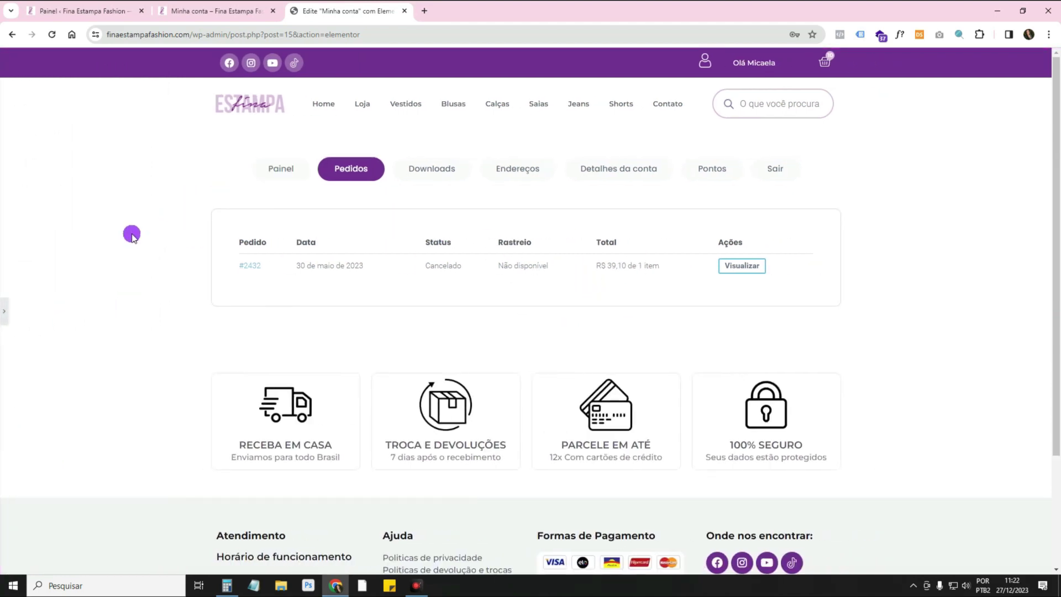
click(132, 234)
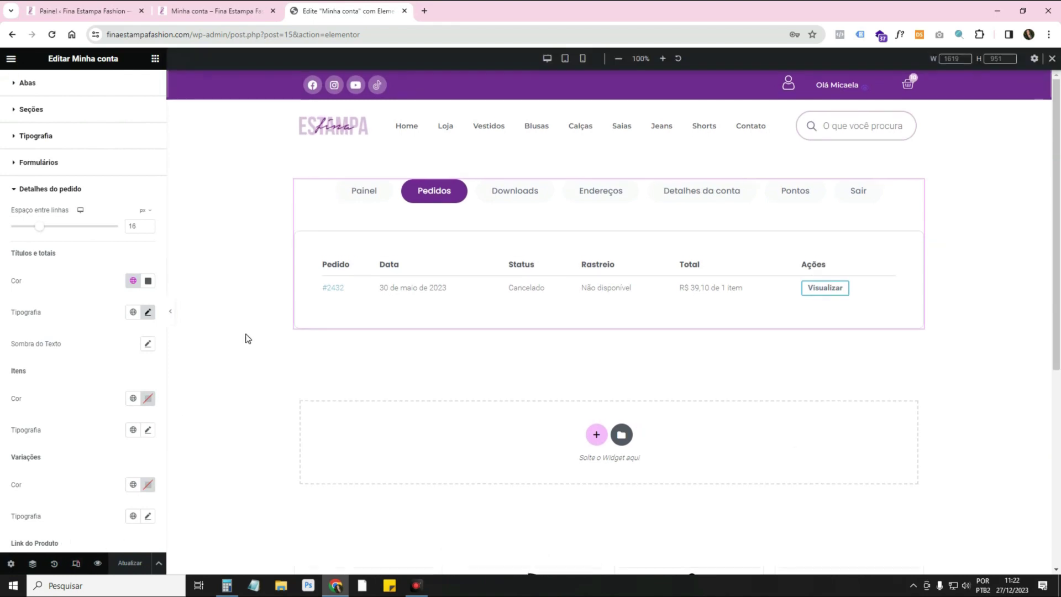
In the mobile view, set the padding of the container around the account widget to 15 px on all sides.
click(582, 58)
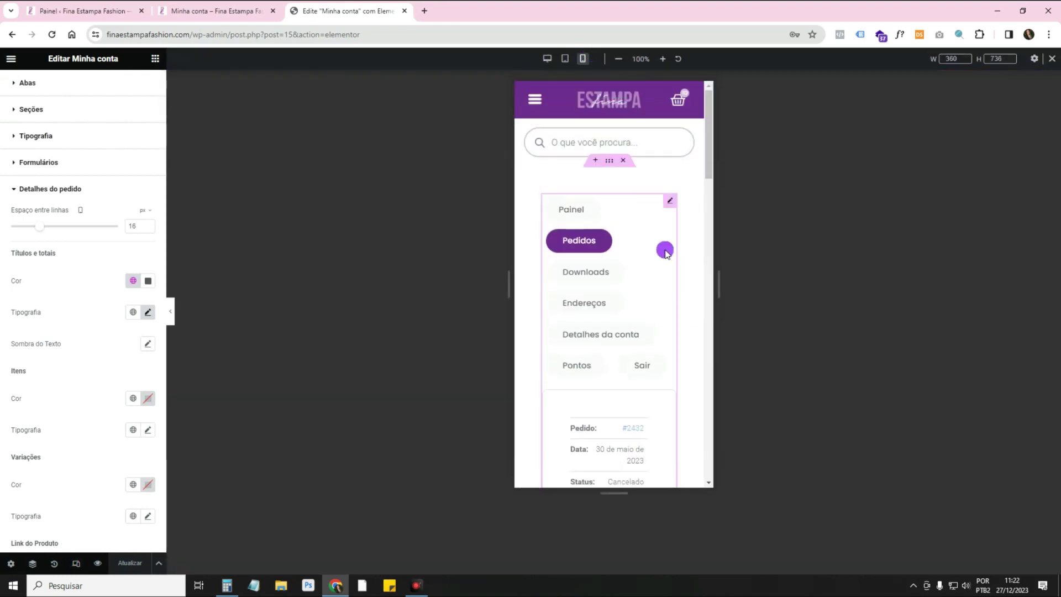
scroll(619, 278, down, 3)
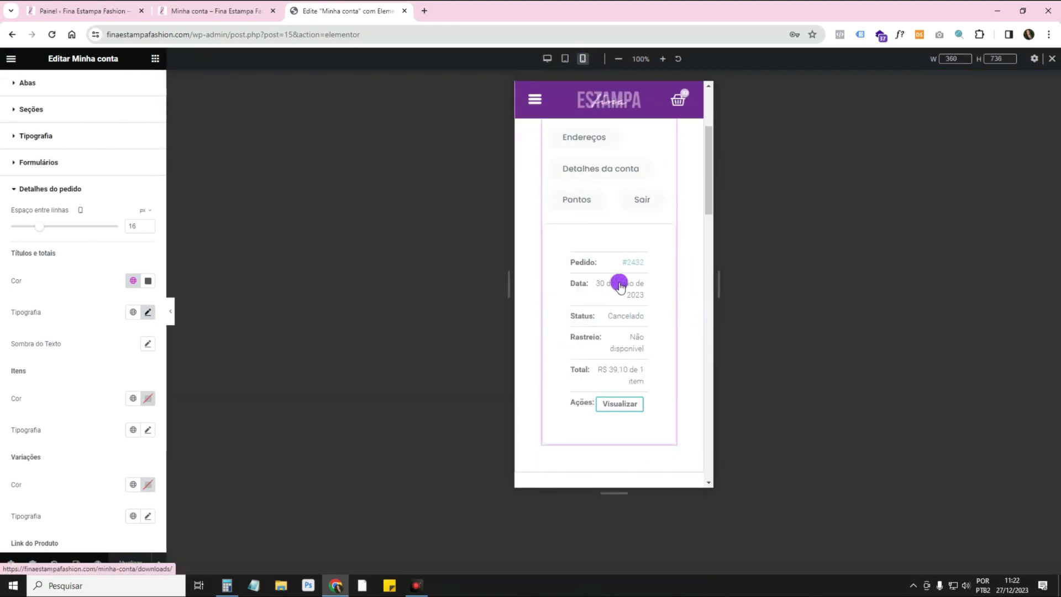
scroll(619, 282, up, 3)
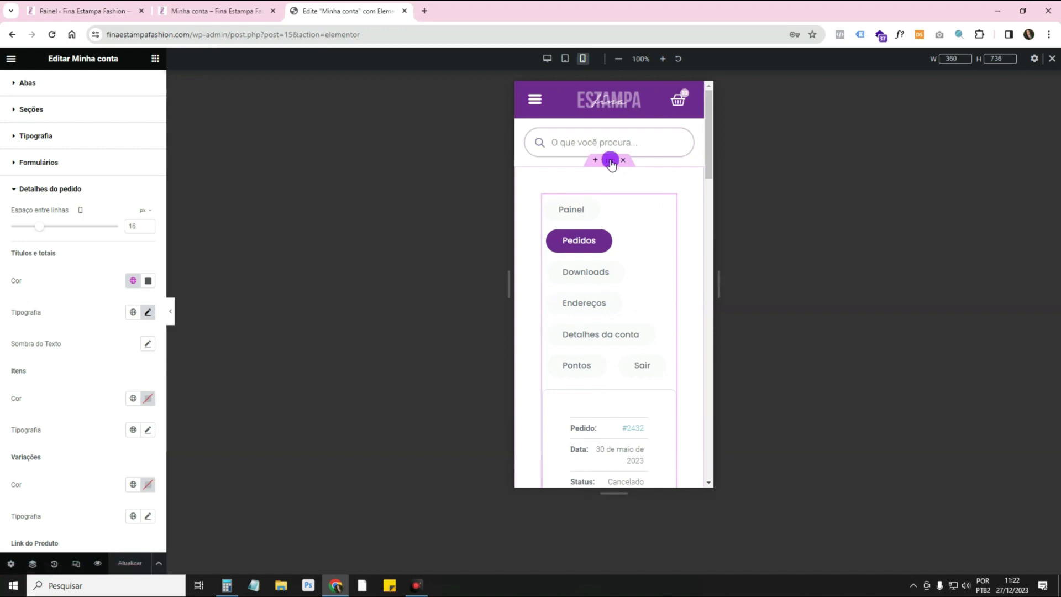
click(611, 162)
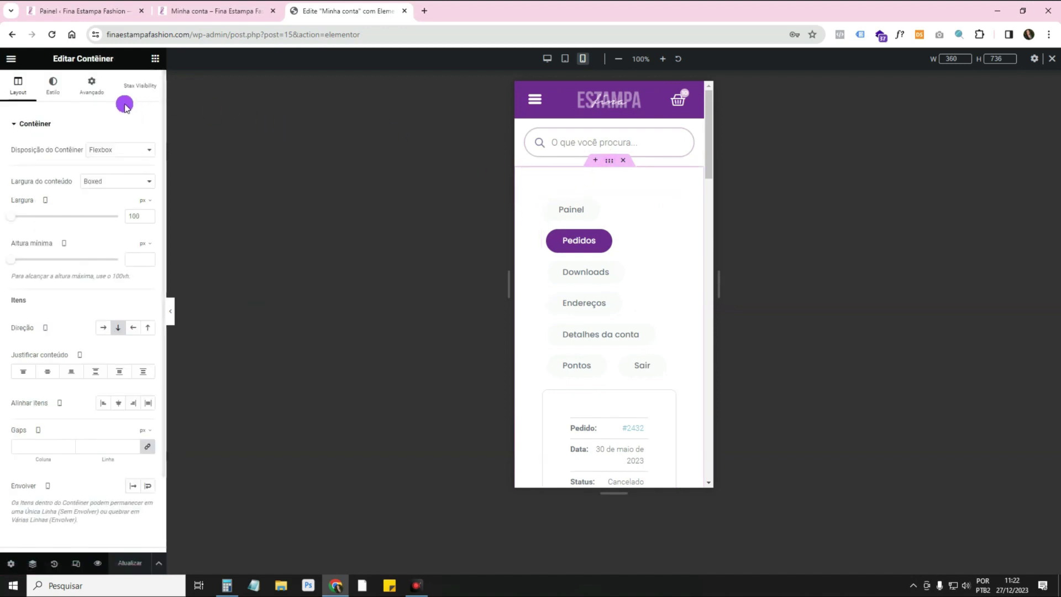
click(92, 87)
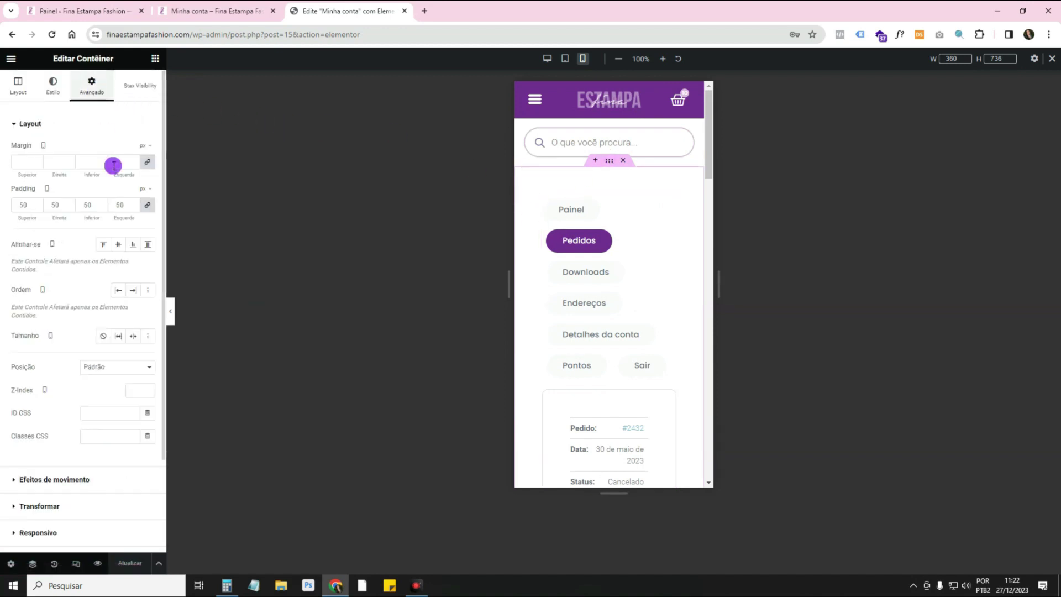
double_click(123, 205)
text(15)
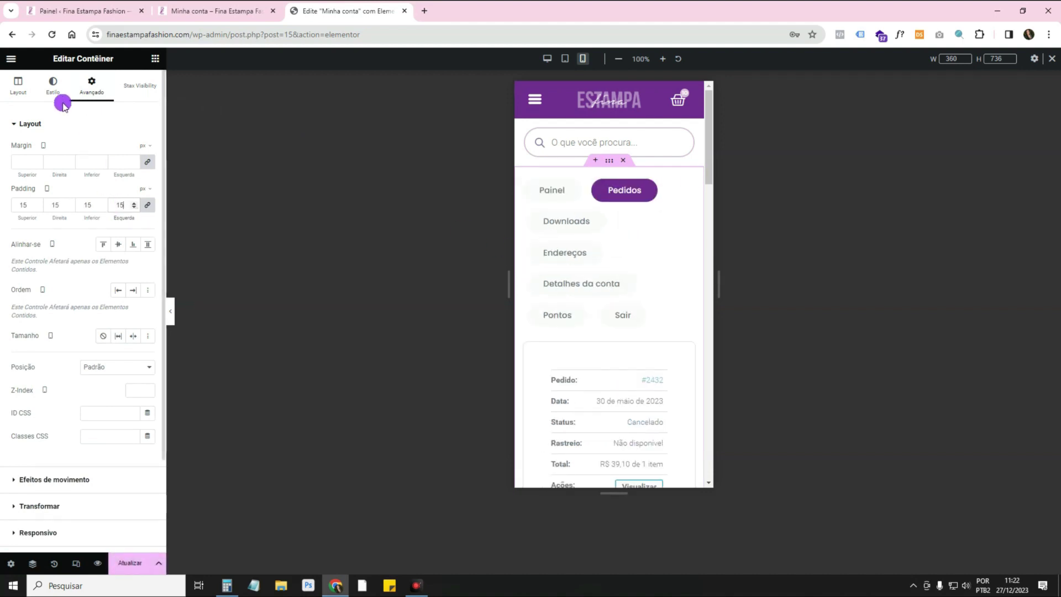
Select the Minha conta widget in the mobile view and reduce the spacing between its tabs to 7 px.
click(54, 86)
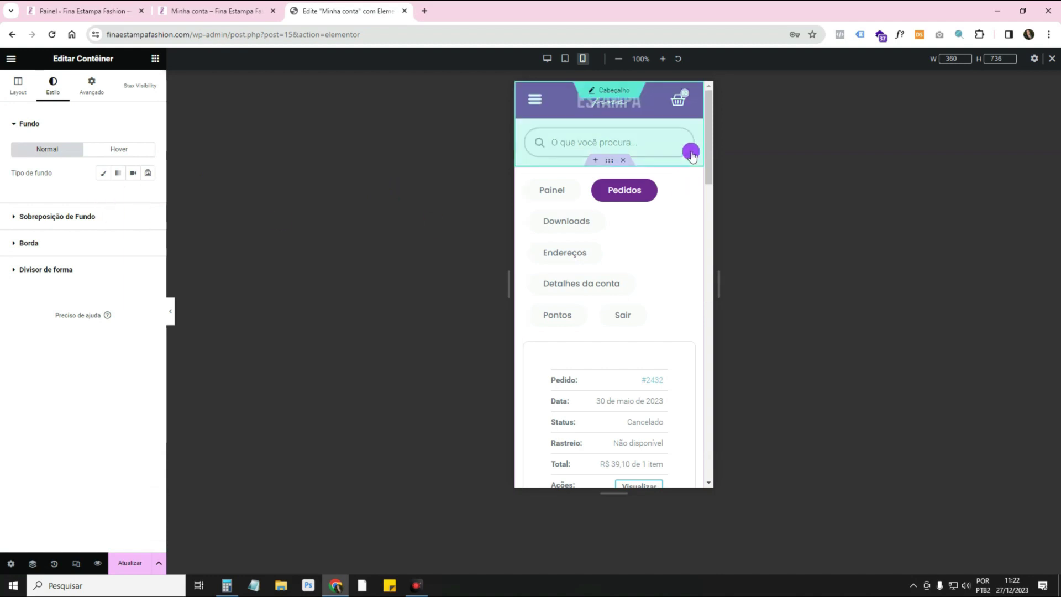
click(692, 183)
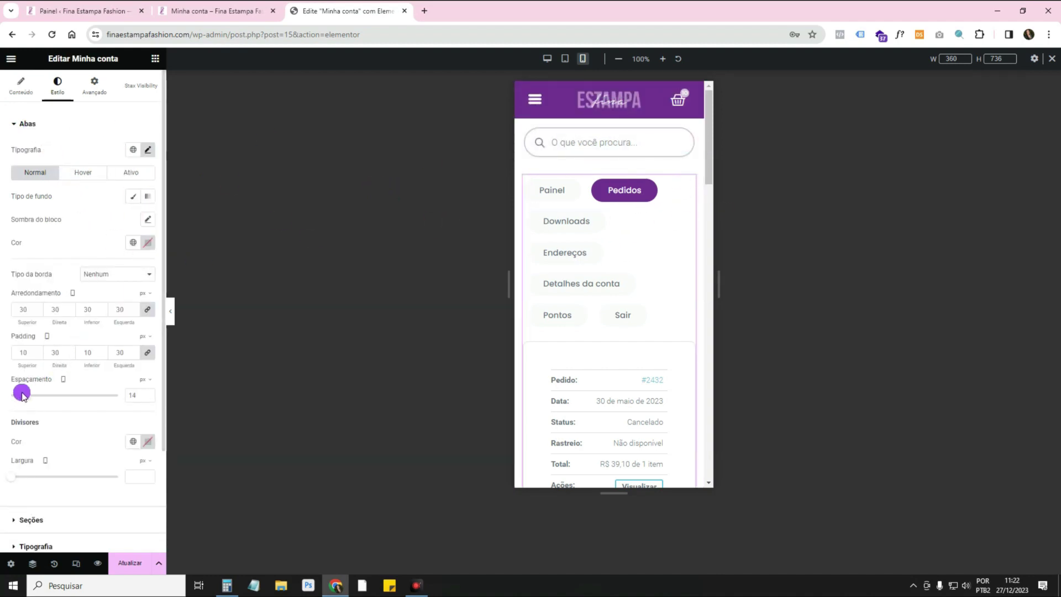
drag(29, 400, 21, 402)
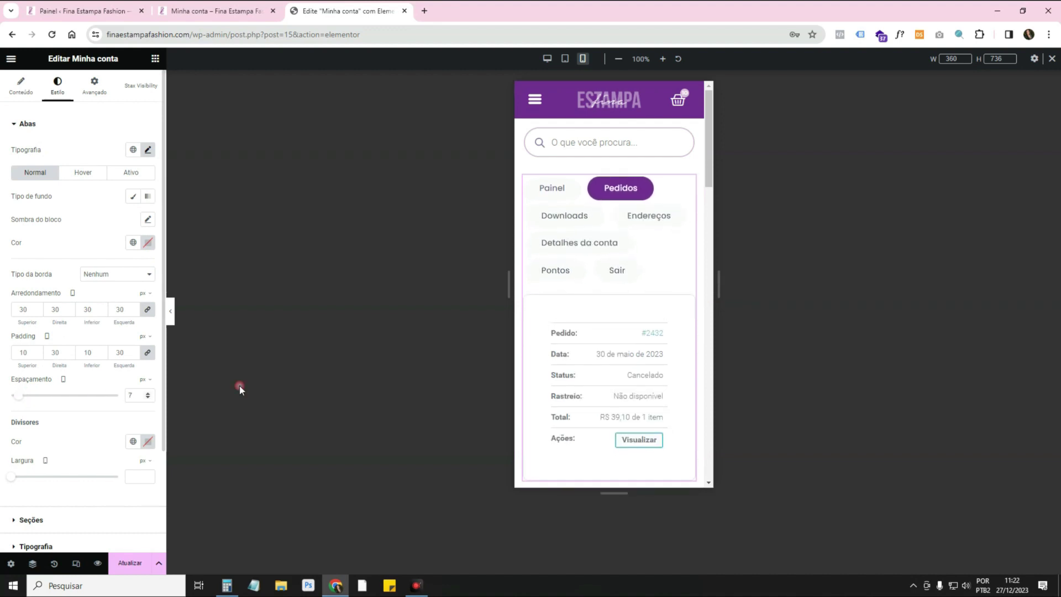
Set the account tabs' position to Esticar so they stretch across the mobile width, after trying the other positions.
click(34, 97)
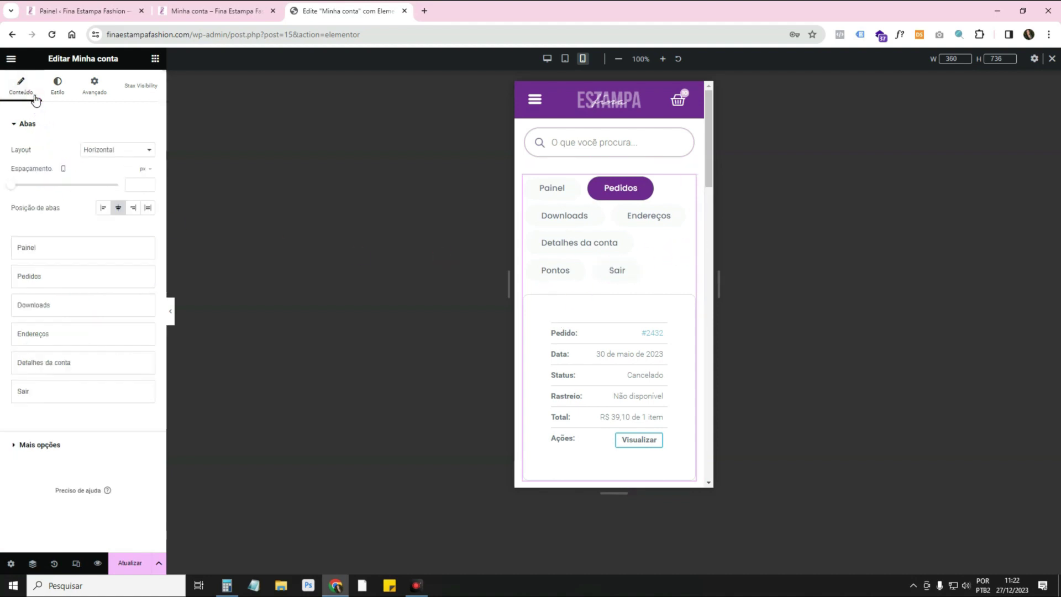
click(133, 208)
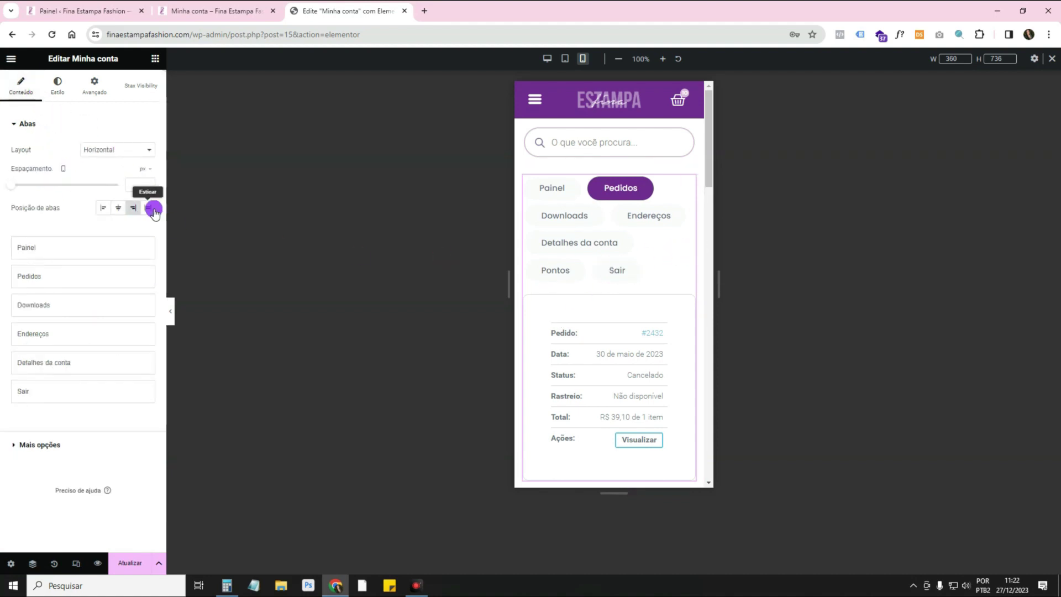
click(148, 208)
click(110, 211)
click(153, 212)
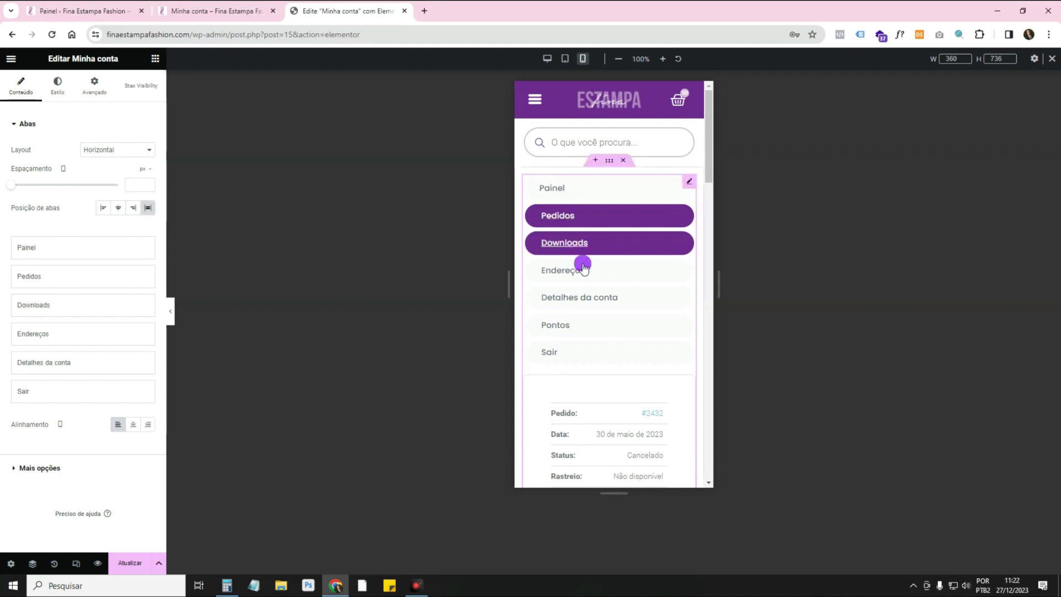
click(112, 210)
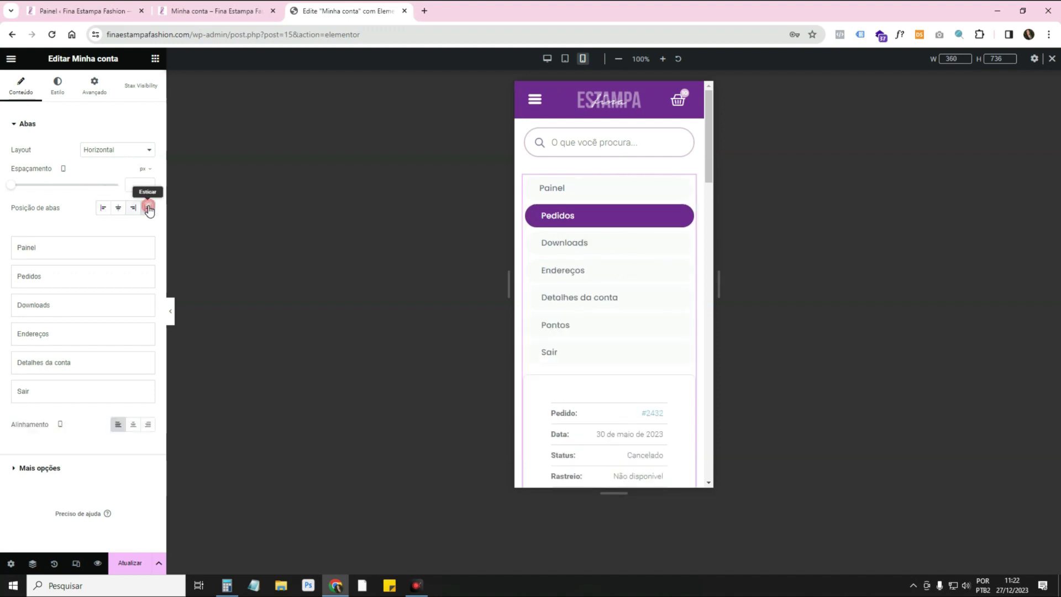
click(575, 213)
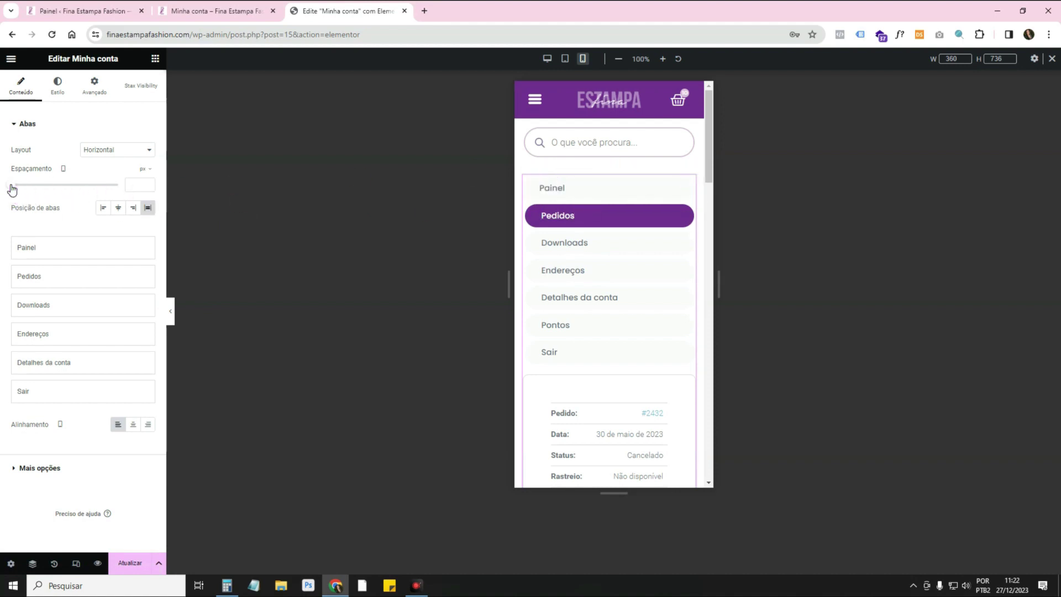
Set the account tabs' layout spacing to 15 px and align their labels to Início, after trying centre and end alignment.
drag(13, 185, 26, 187)
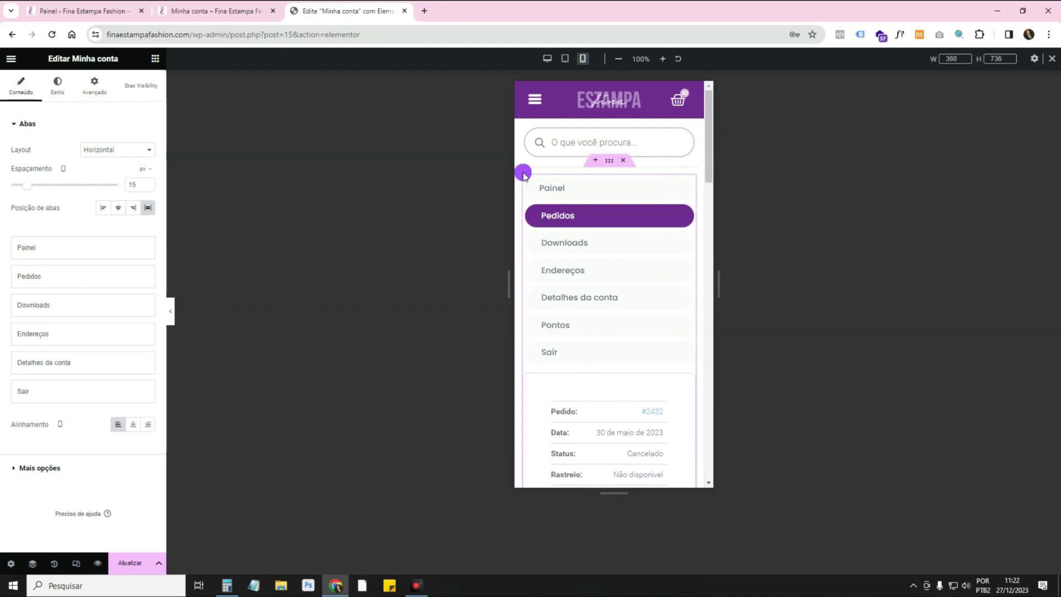
click(133, 428)
click(119, 426)
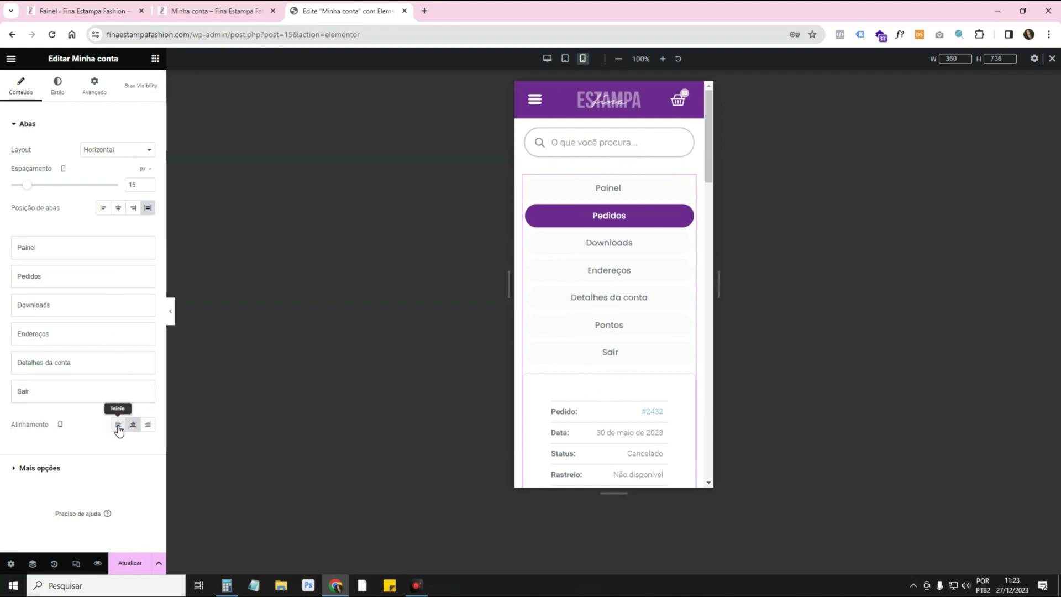
click(148, 426)
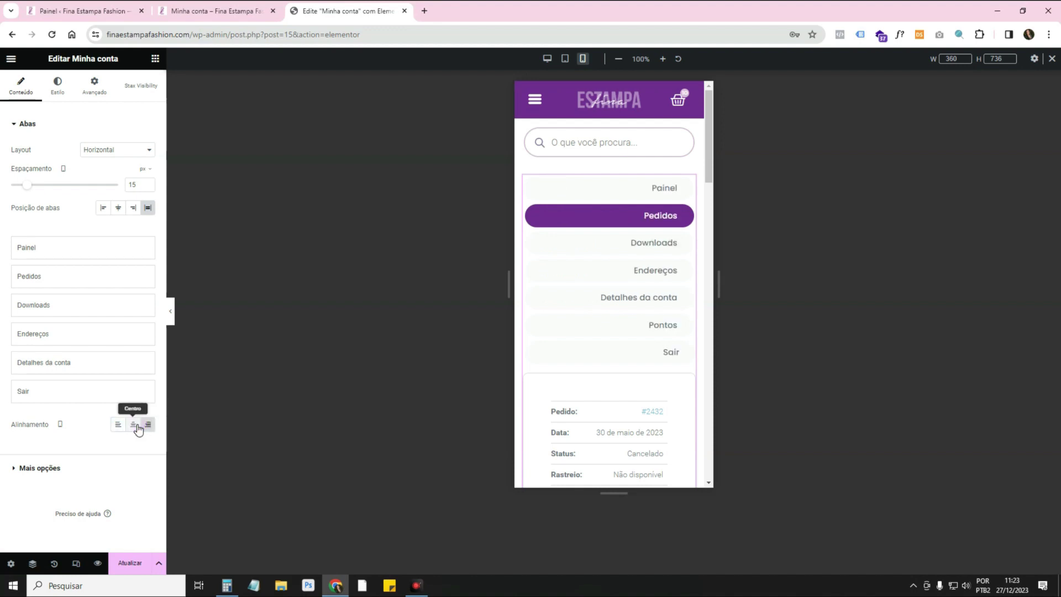
click(135, 425)
click(120, 425)
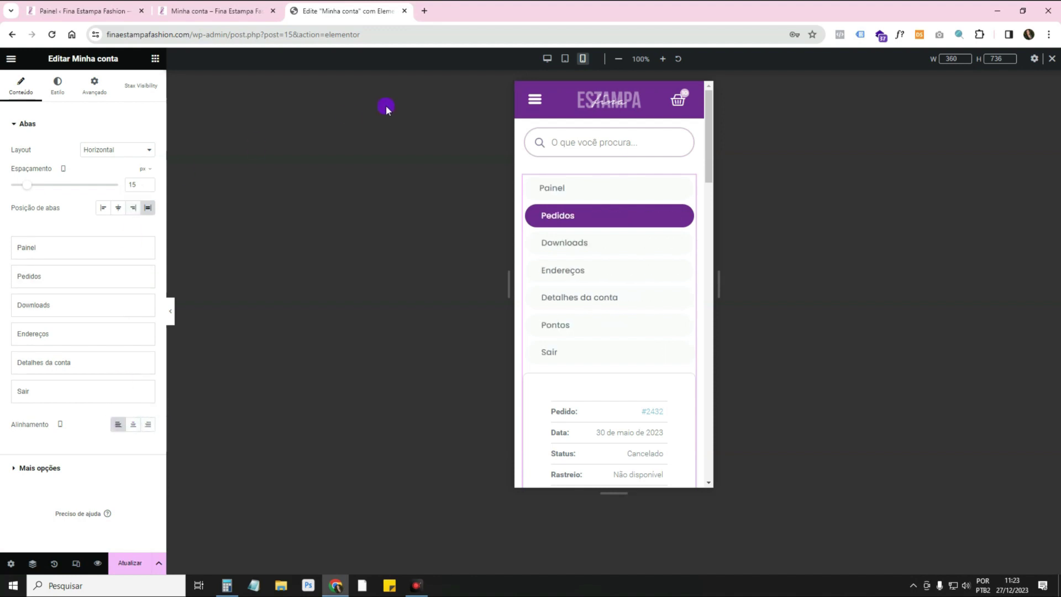
In the desktop view, delete the container holding the account widget and add a new row-direction container.
click(541, 59)
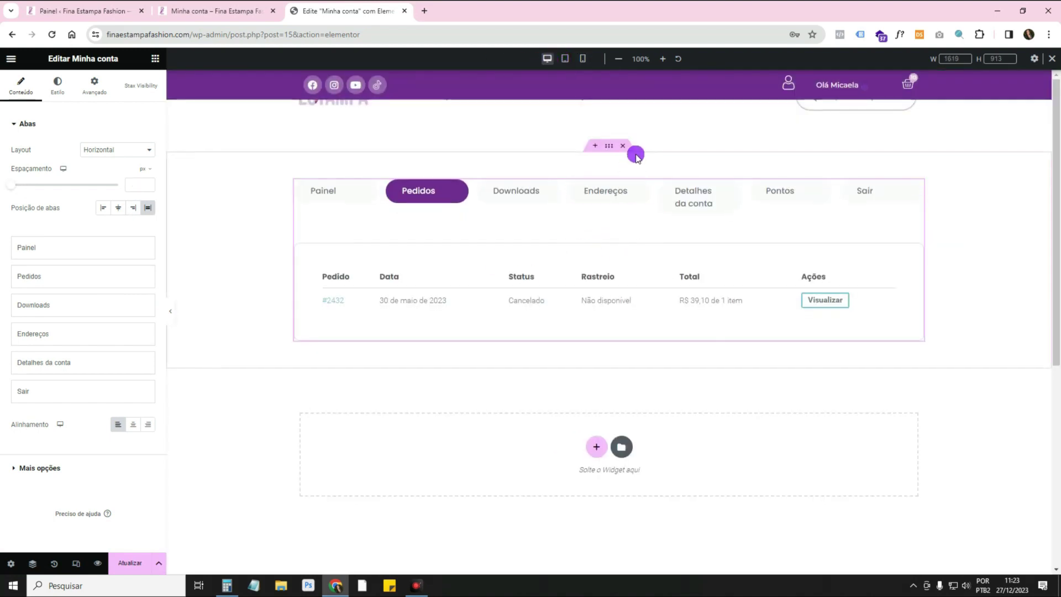
click(625, 148)
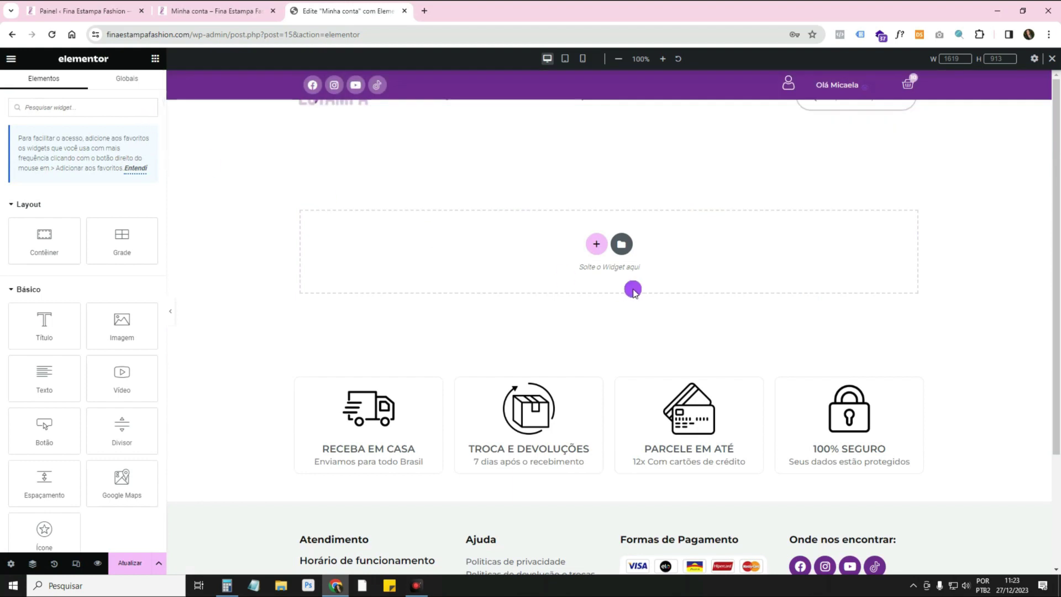
click(597, 242)
click(553, 284)
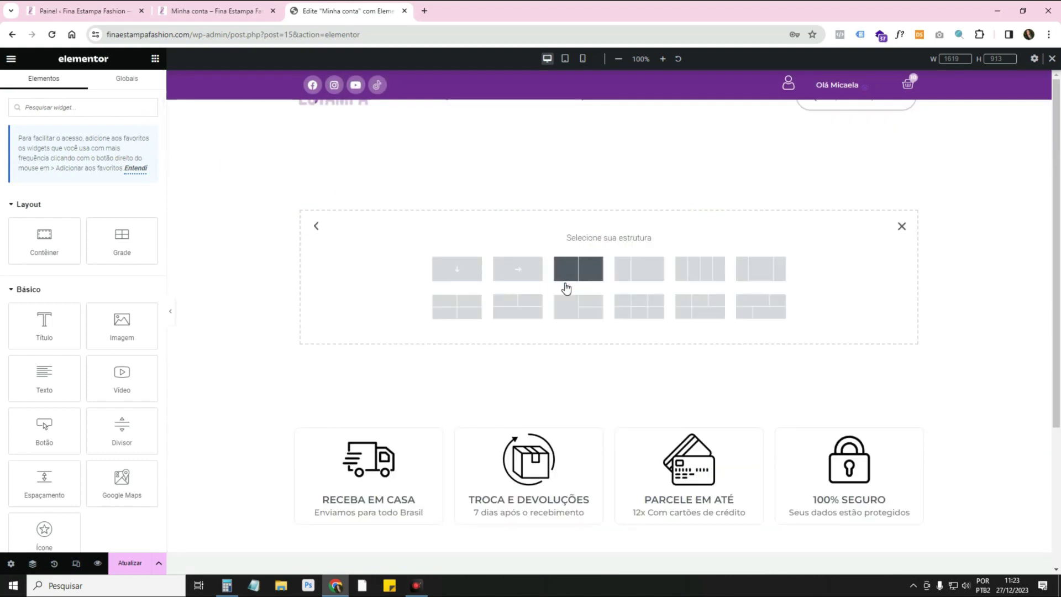
click(520, 268)
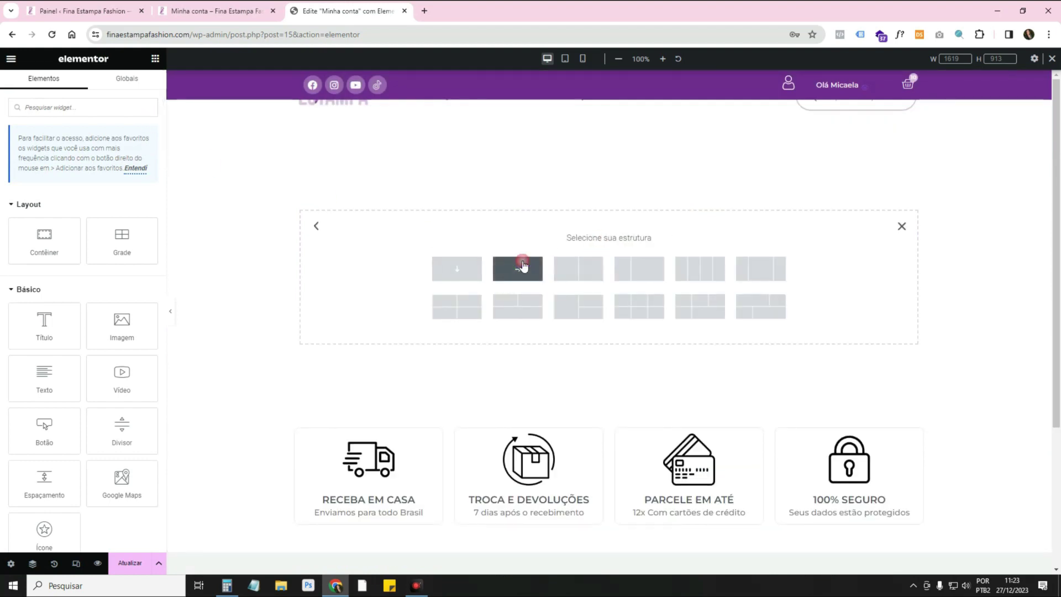
Set the new container's padding to 50 px on all sides.
click(91, 88)
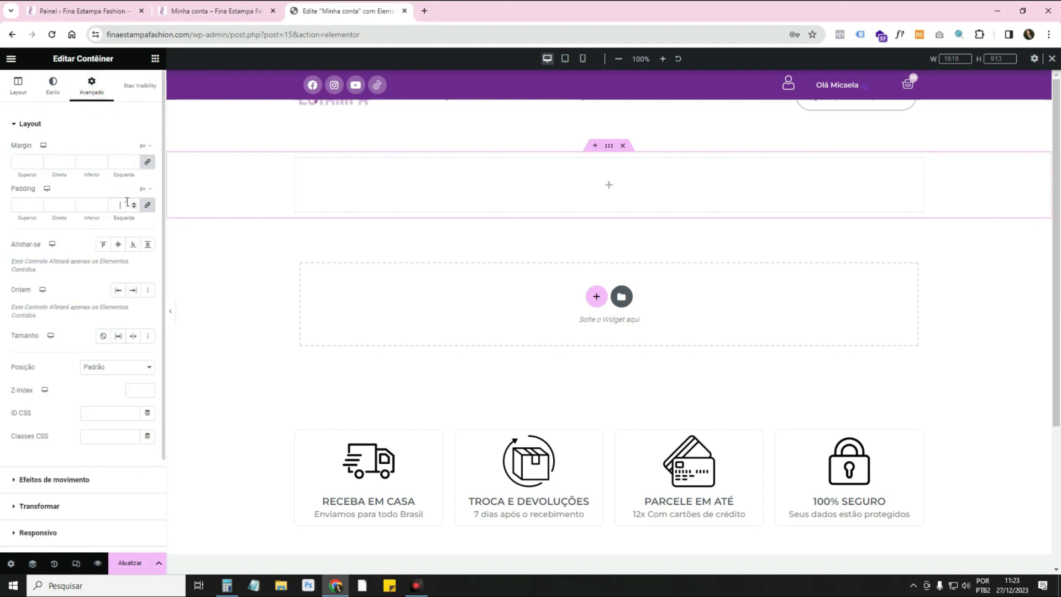
click(127, 204)
text(50)
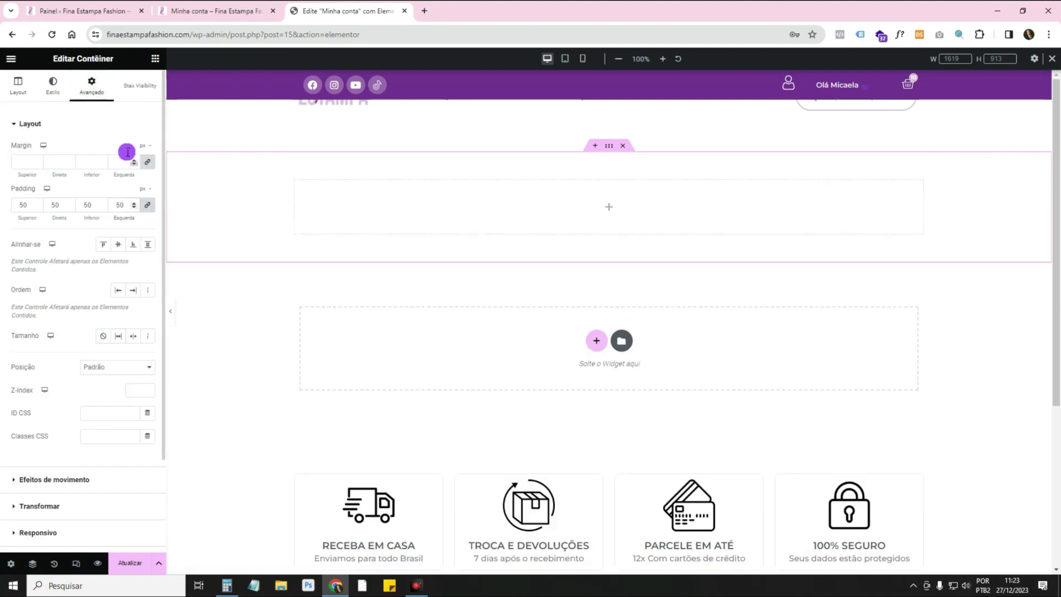
Find the Shortcode widget by searching "shor", place it inside the new container, and save the page.
click(156, 59)
click(56, 112)
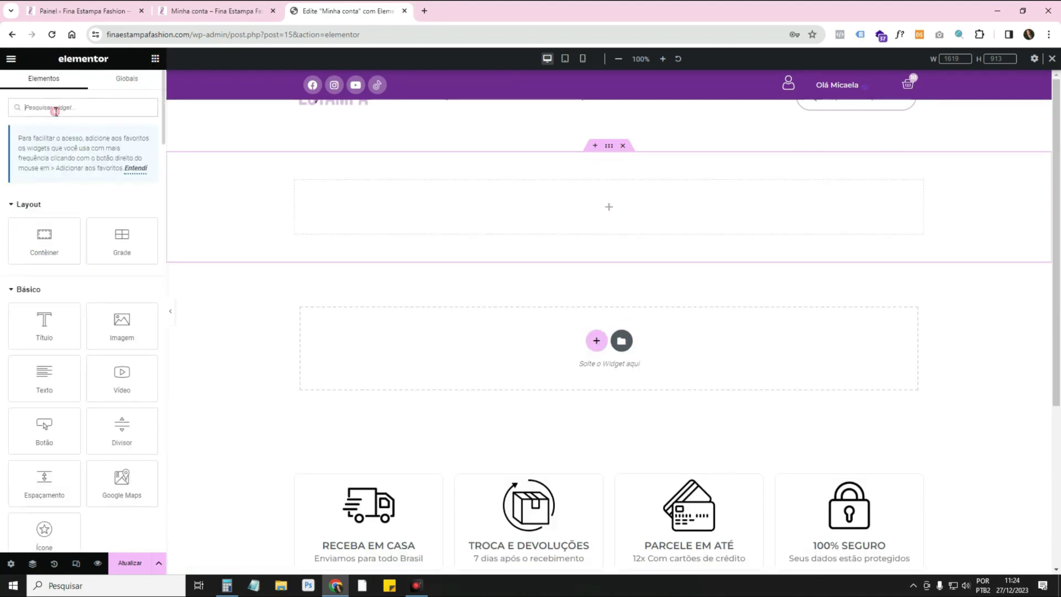
text(shor)
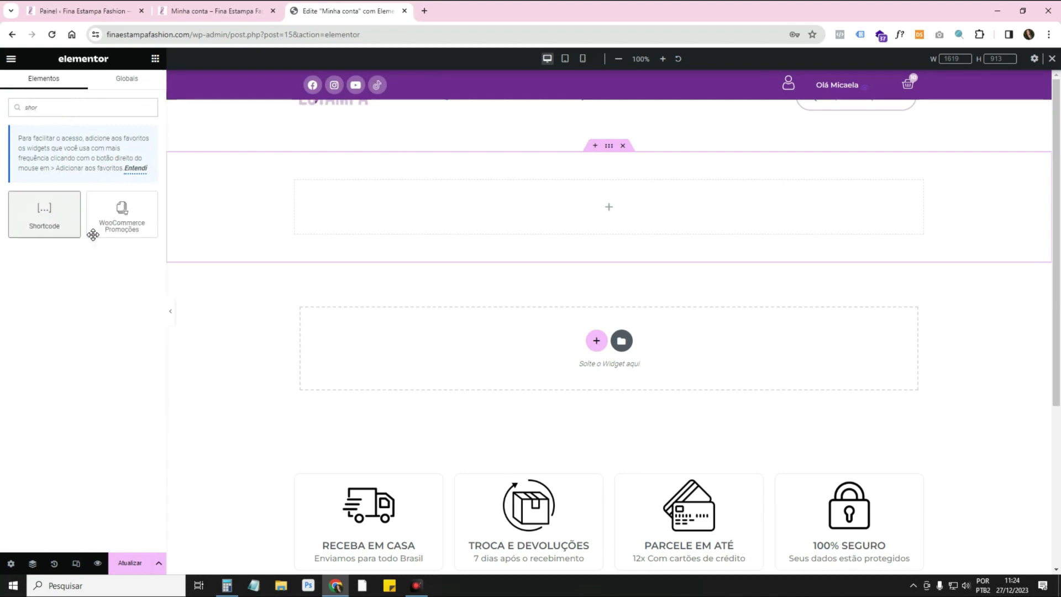
drag(83, 227, 466, 237)
click(467, 237)
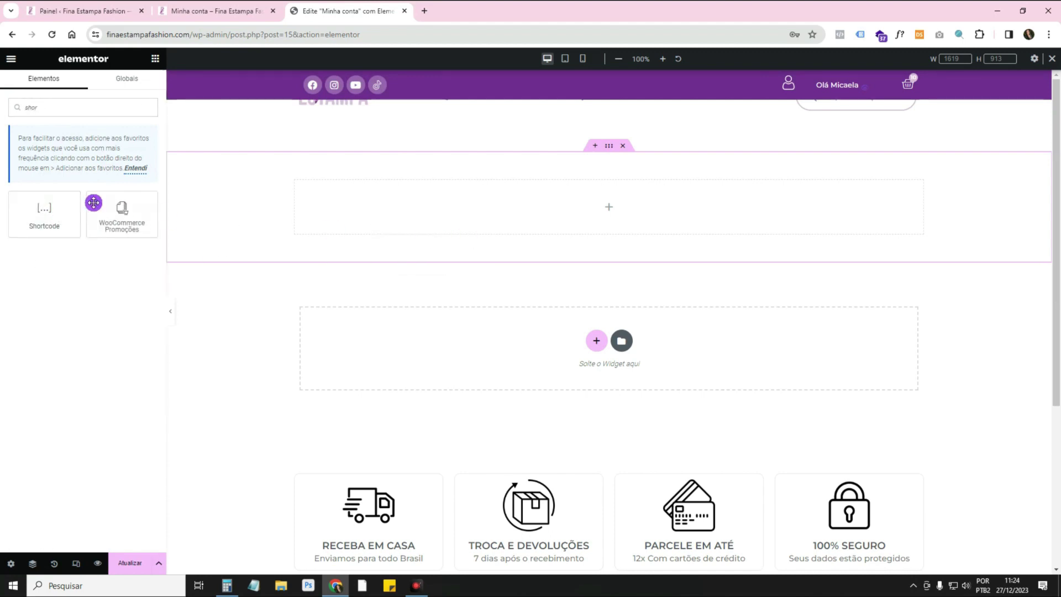
drag(56, 216, 495, 197)
click(142, 555)
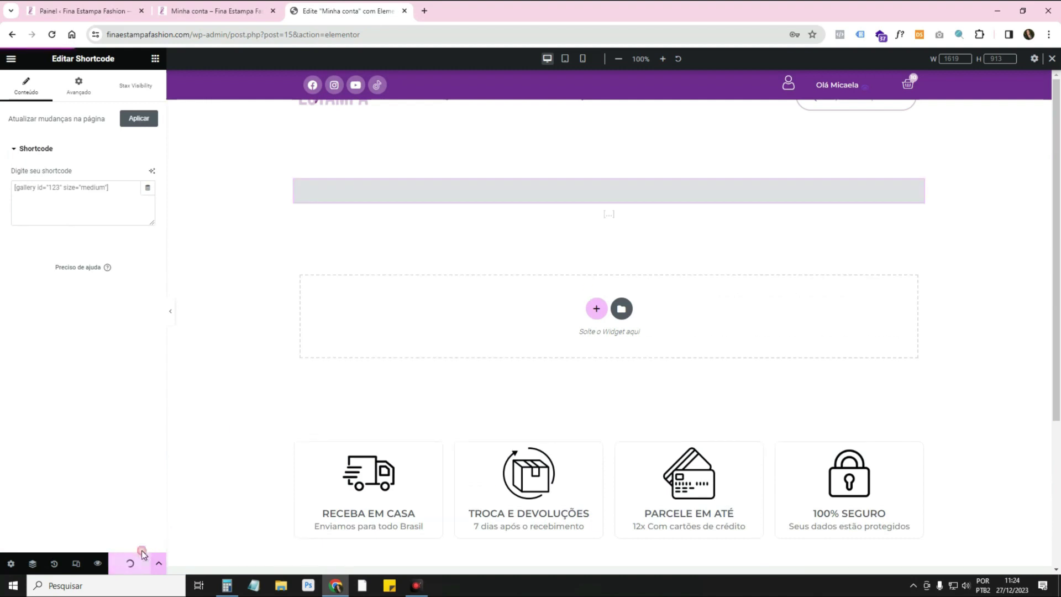
Search the web in a new browser tab for the WooCommerce Minha conta shortcode and open the woo.com shortcodes documentation.
click(424, 10)
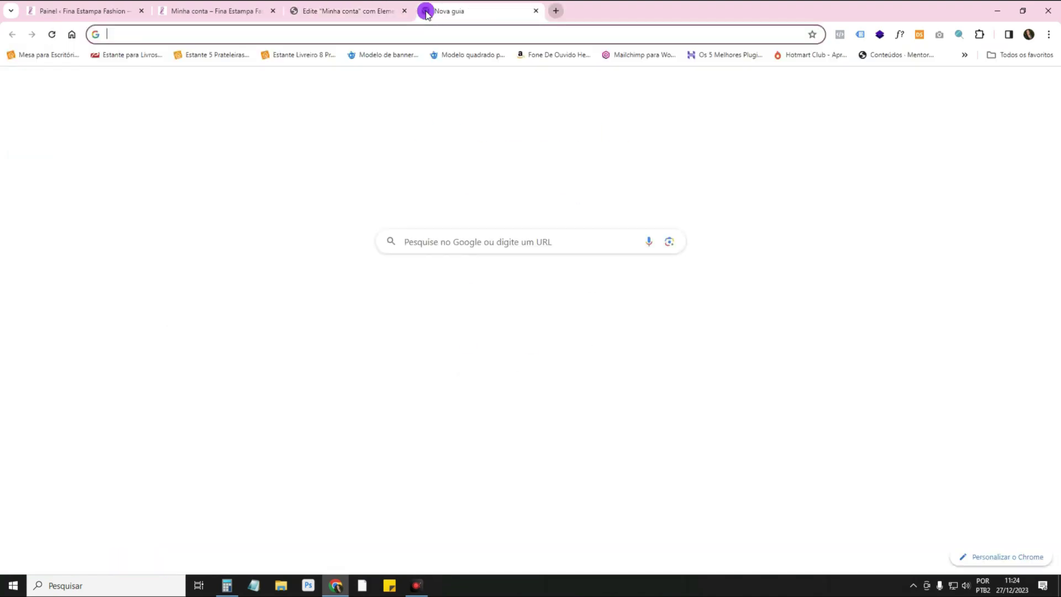
text(shortc)
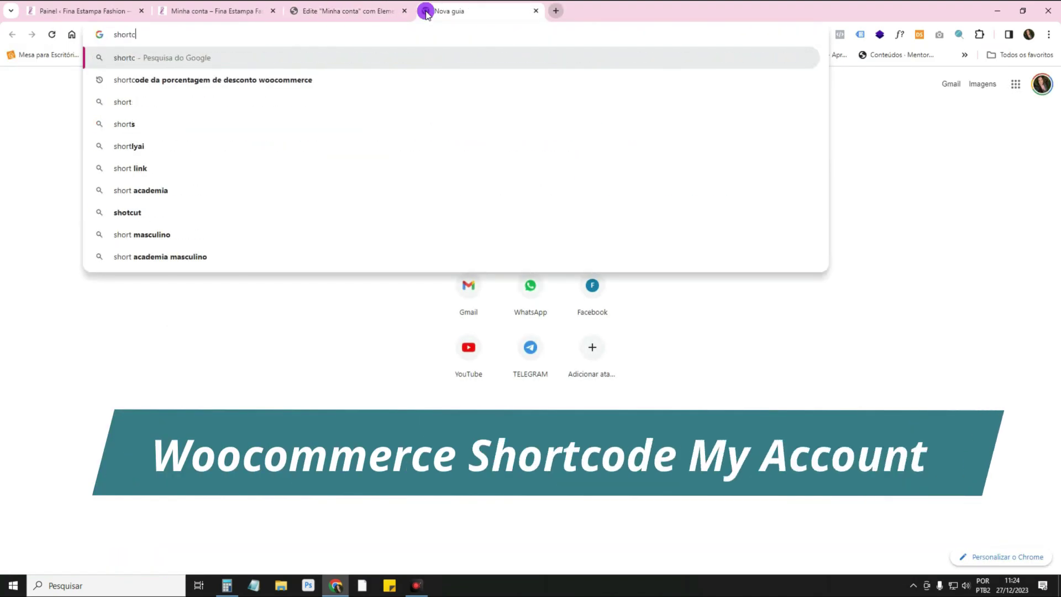
text(ode woocomerce mi)
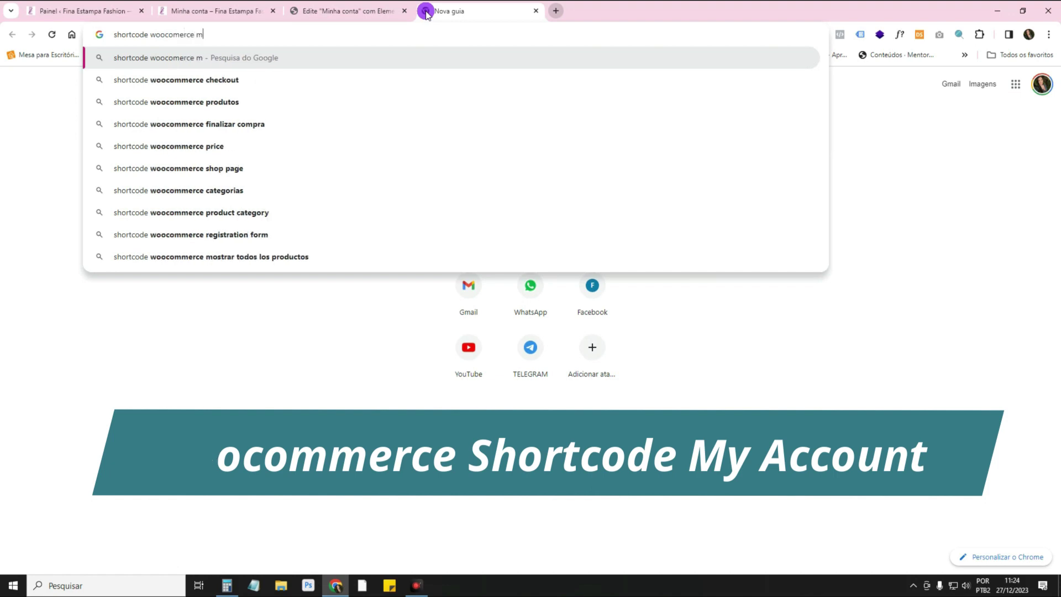
click(221, 126)
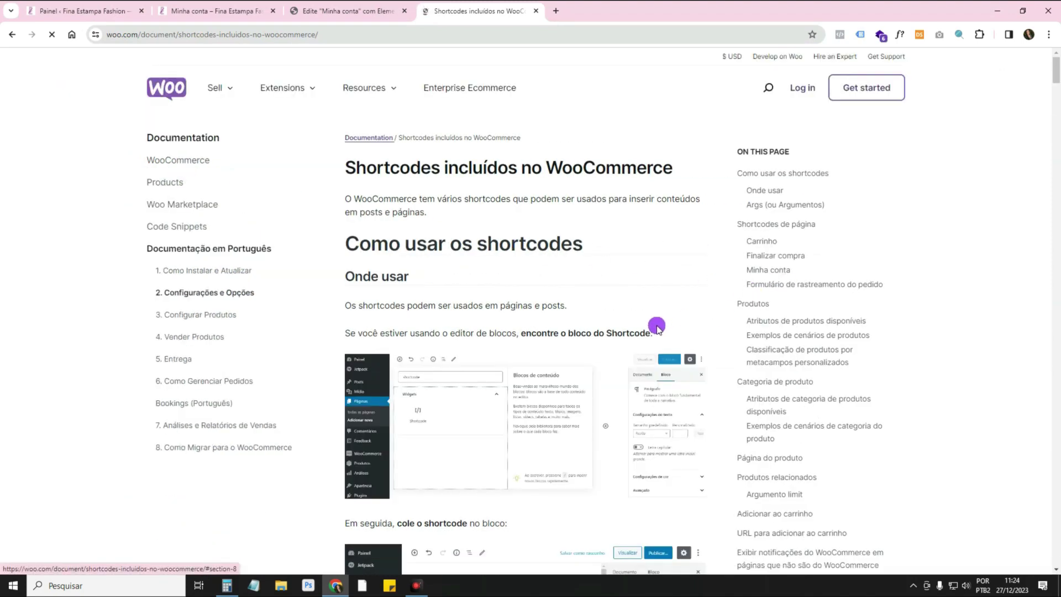
Copy the [woocommerce_my_account] shortcode from the documentation's page shortcodes section and return to the page editor.
scroll(643, 326, down, 6)
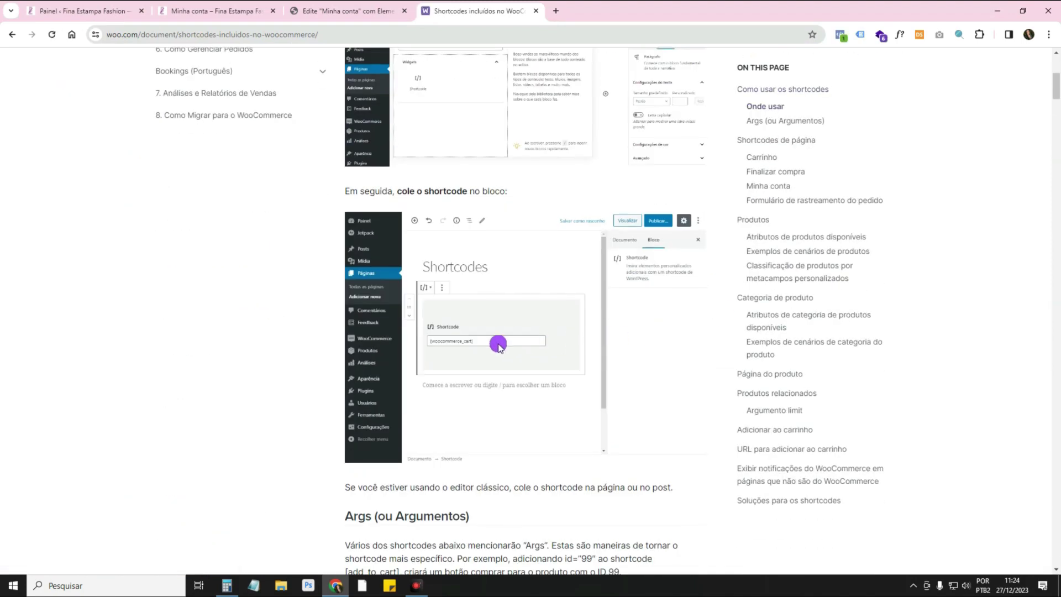
scroll(498, 345, down, 7)
drag(353, 315, 469, 320)
key(ctrl+c)
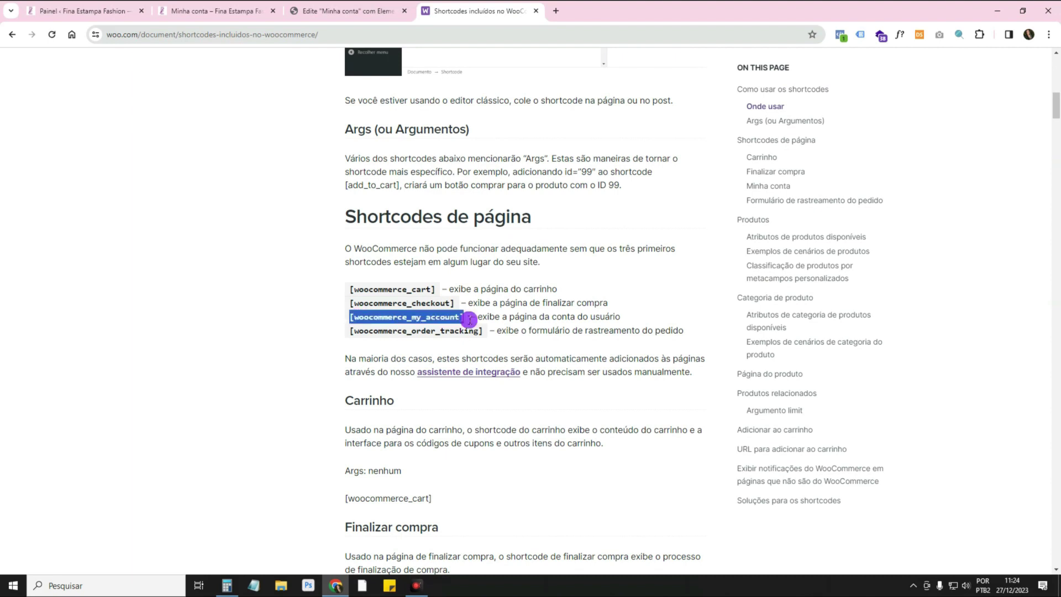
click(535, 12)
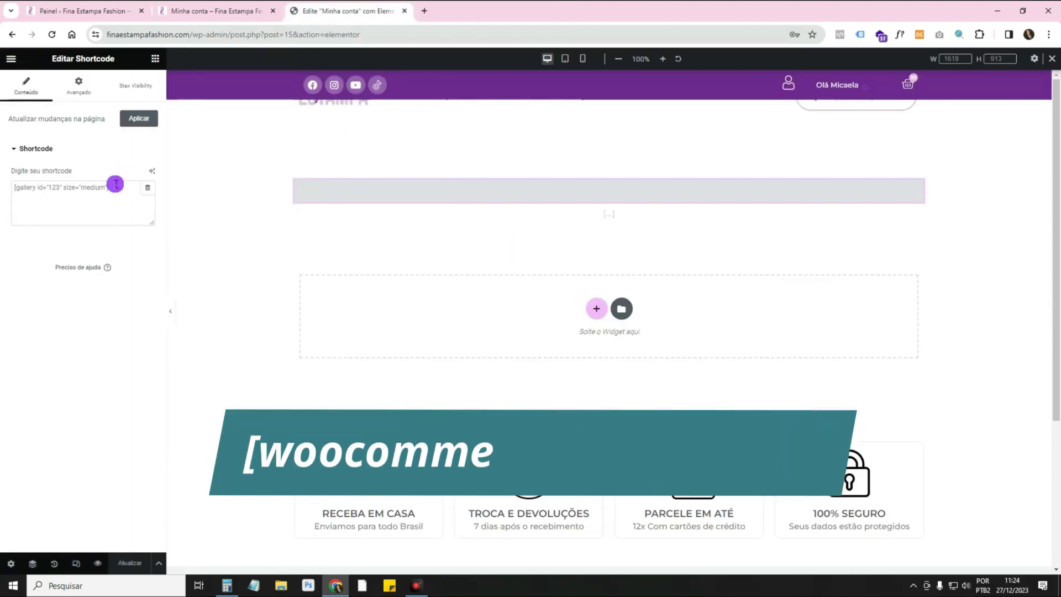
Enter [woocommerce_my_account] as the Shortcode widget's content and save the page.
click(116, 183)
key(ctrl+v)
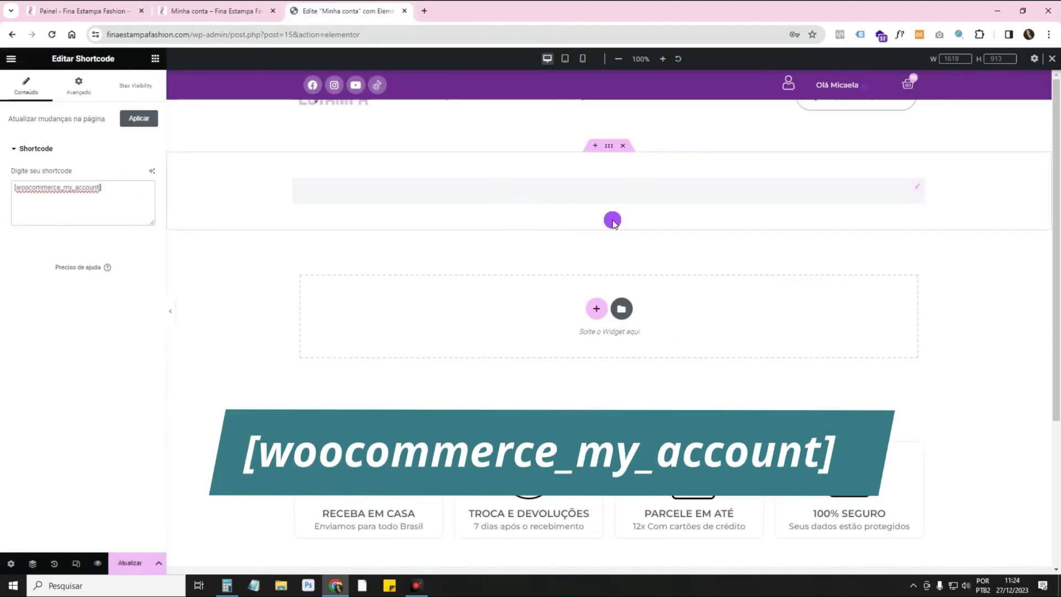
click(122, 564)
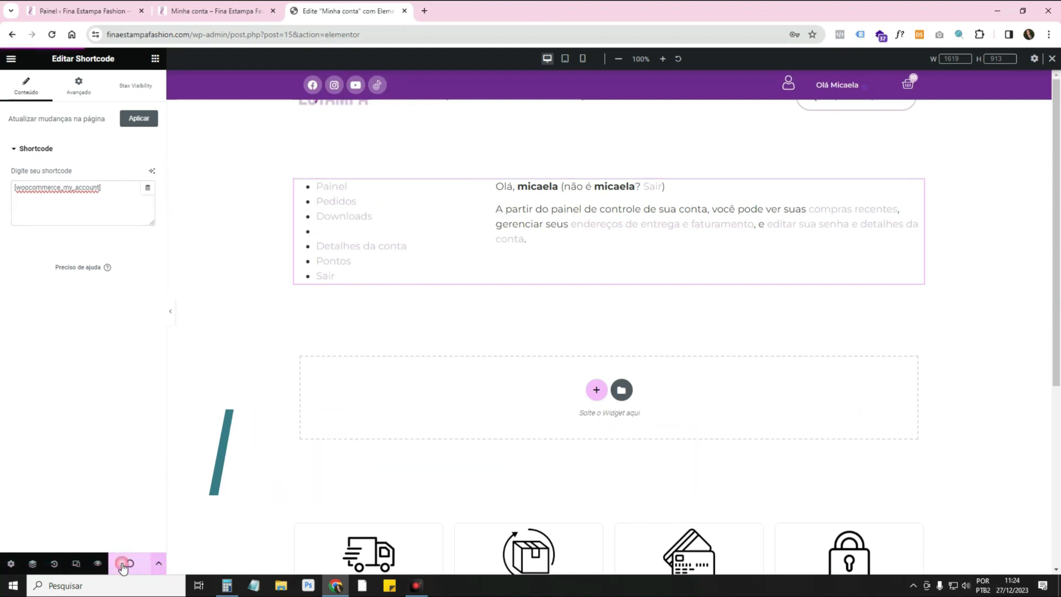
Reload the published Minha conta page to view the shortcode layout, and move its browser tab to the first position.
click(230, 14)
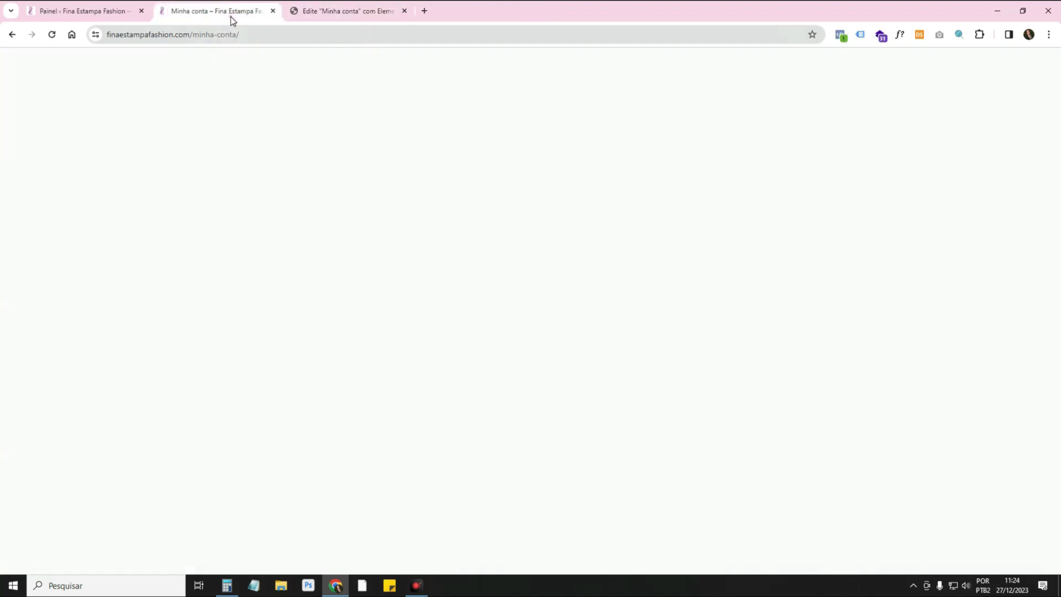
click(57, 29)
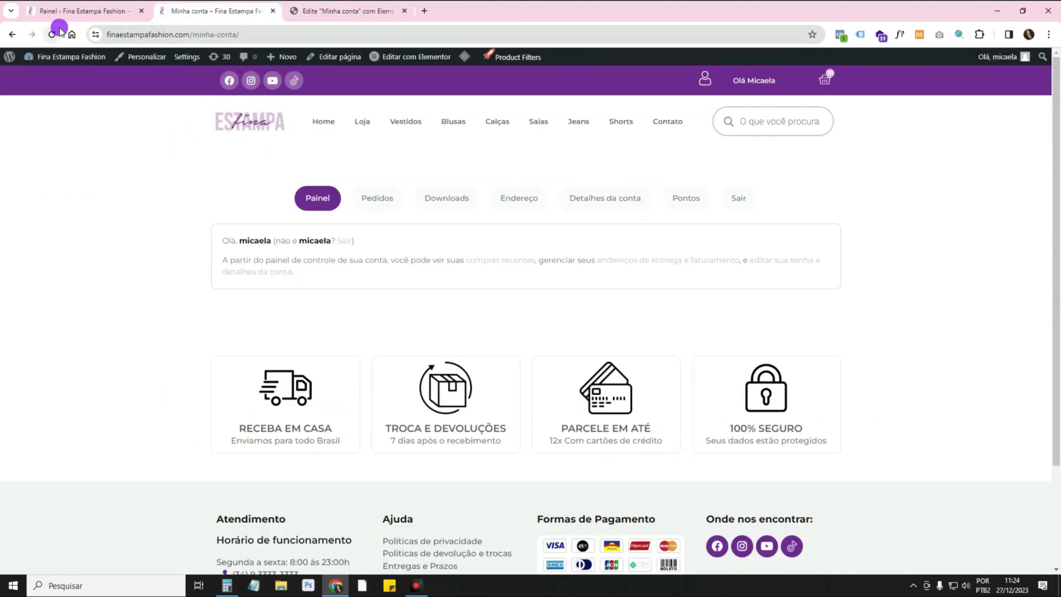
click(741, 81)
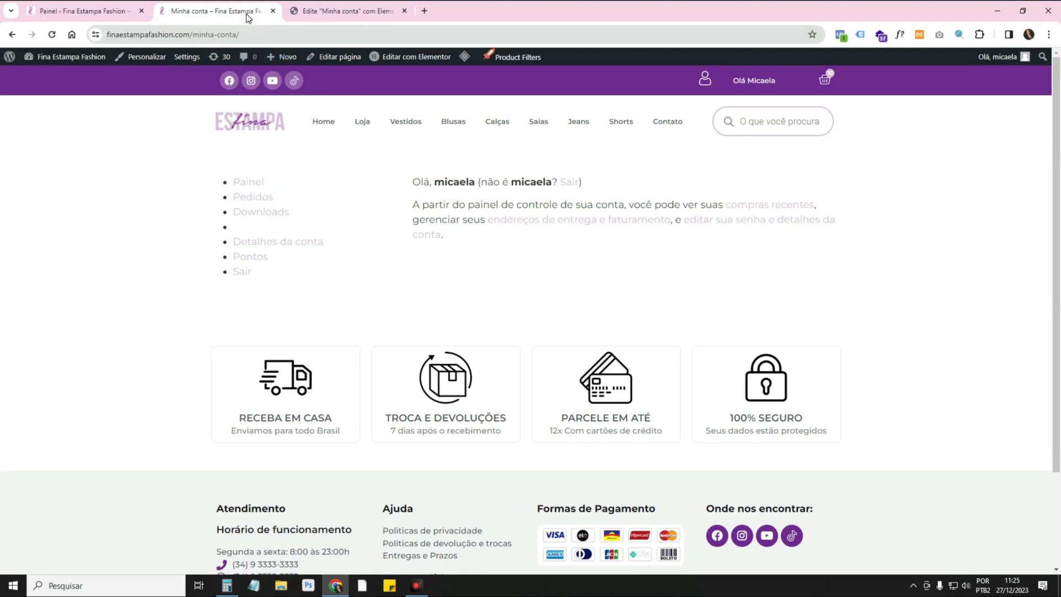
drag(246, 18, 102, 23)
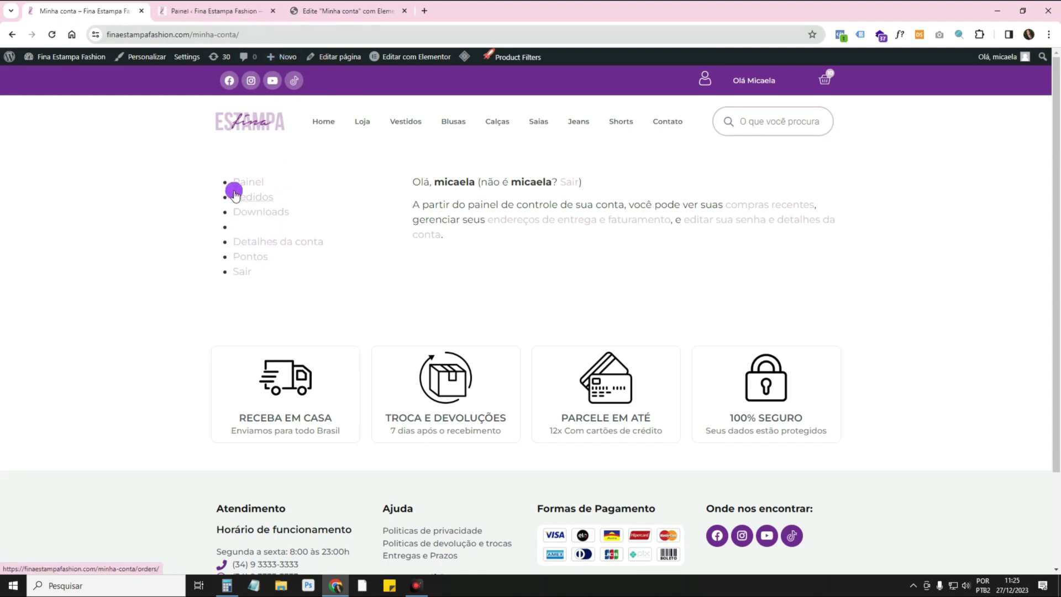
Close the dashboard browser tab, return to the page editor and add a row-direction Flexbox container above the shortcode.
click(222, 15)
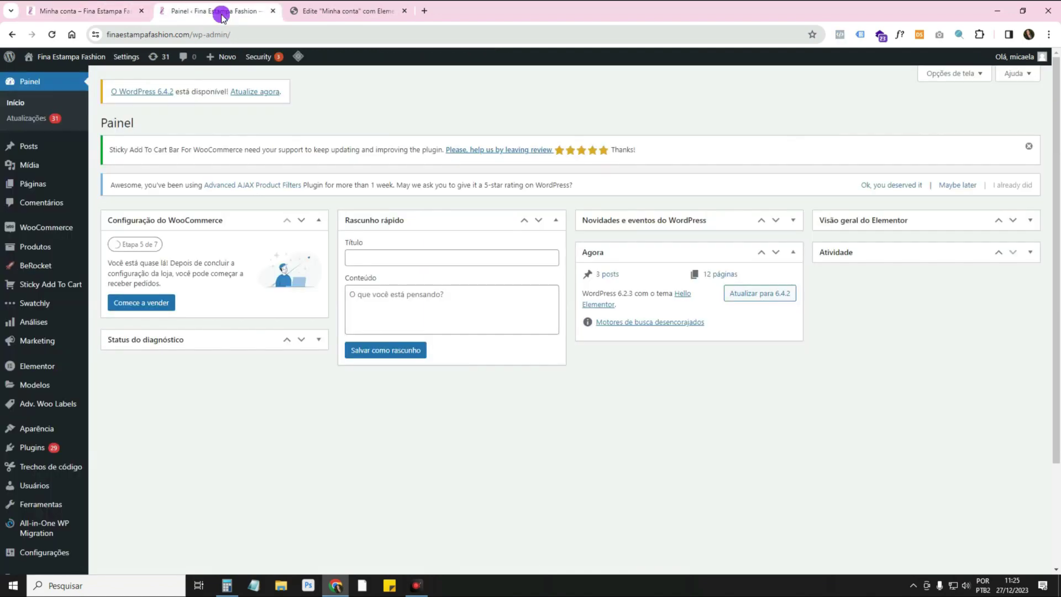
click(275, 11)
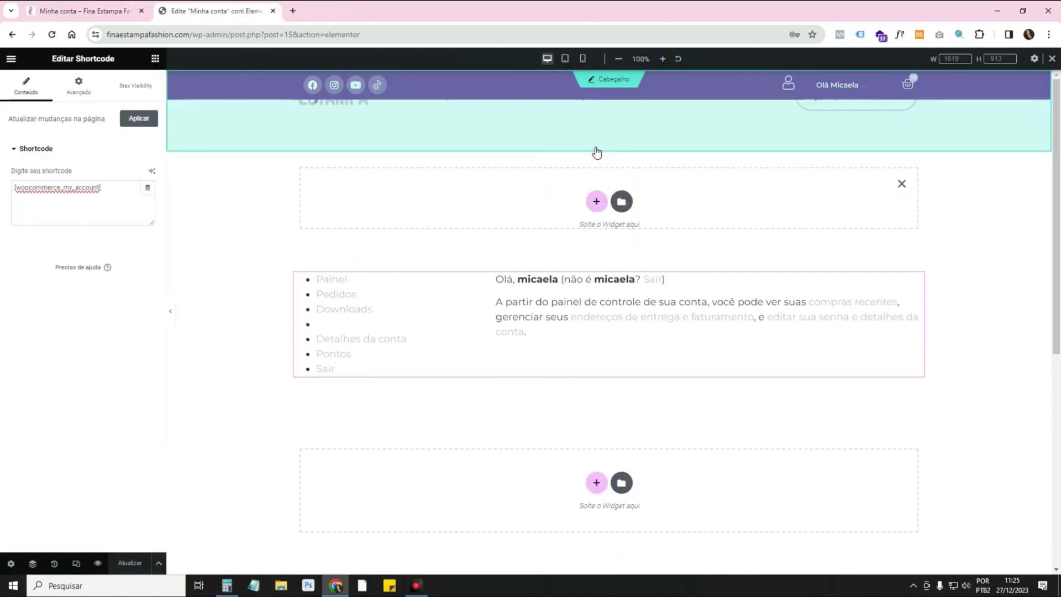
click(599, 203)
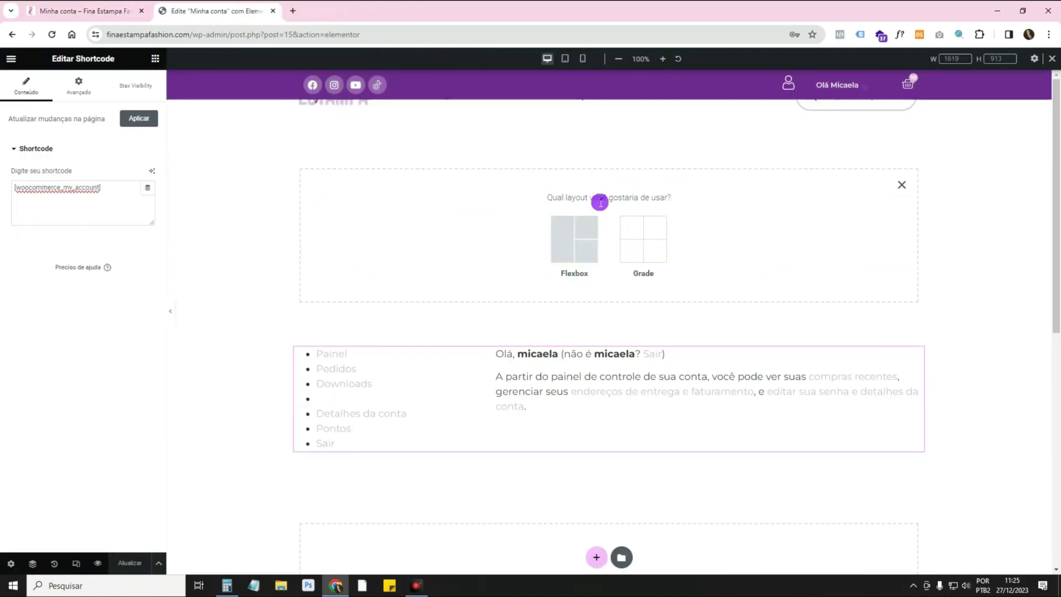
click(577, 229)
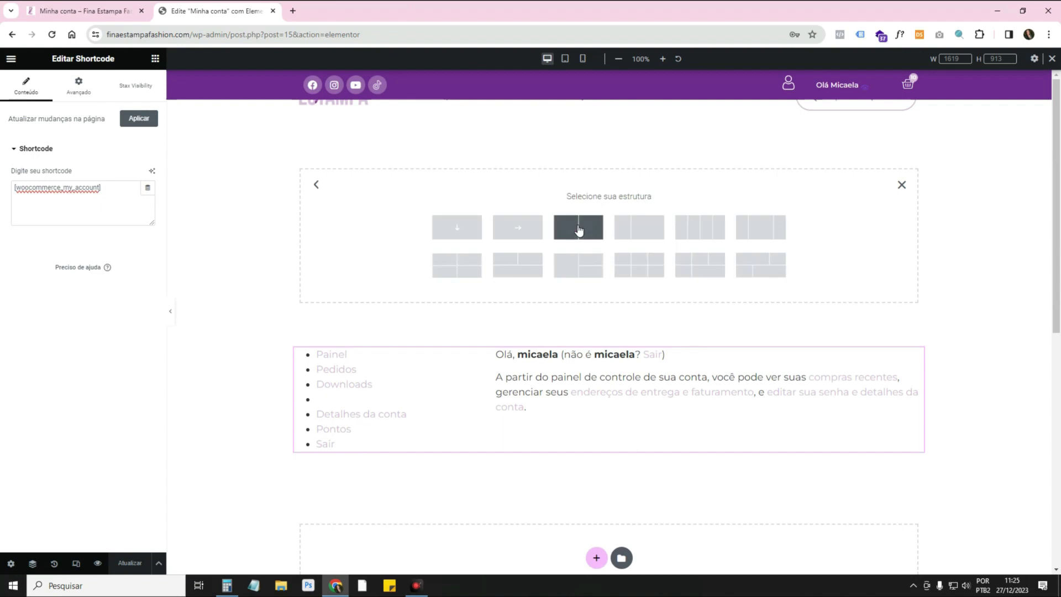
click(513, 236)
click(91, 87)
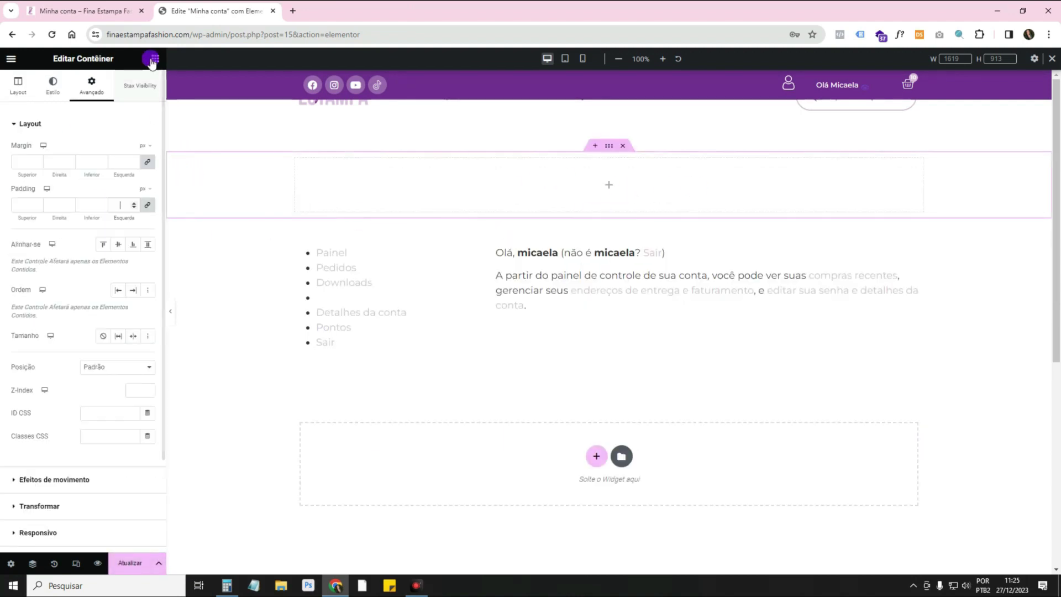
Add the icon widget with title and description to the new container and clear its description.
click(152, 59)
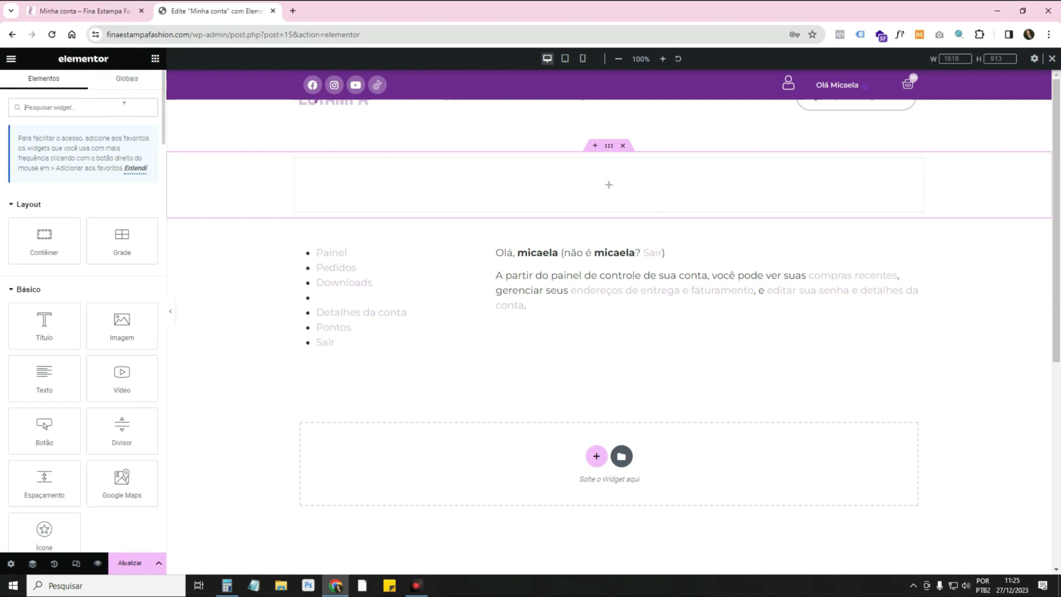
text(ico)
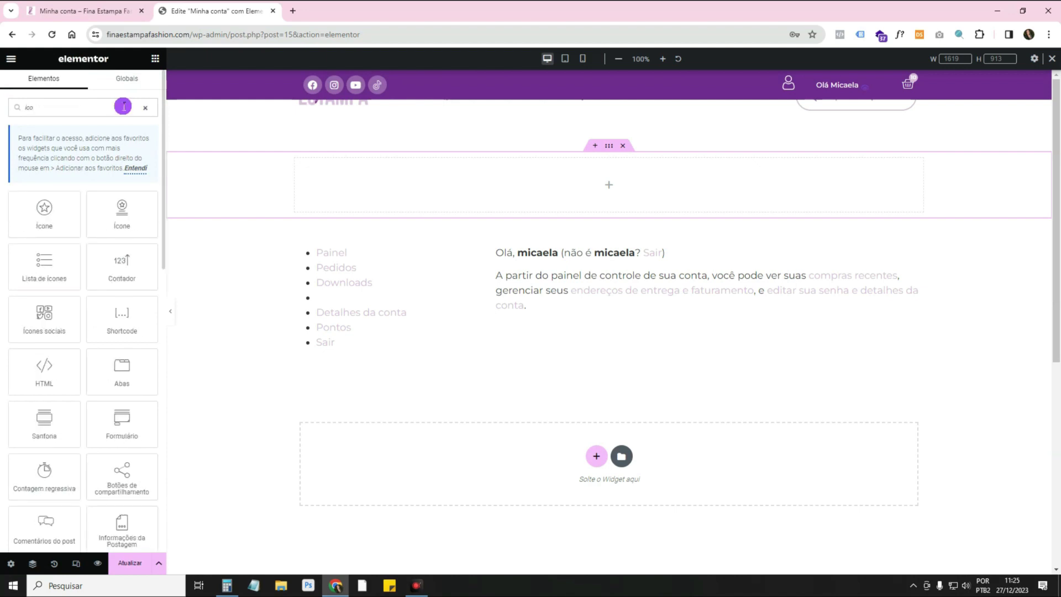
drag(152, 218, 447, 194)
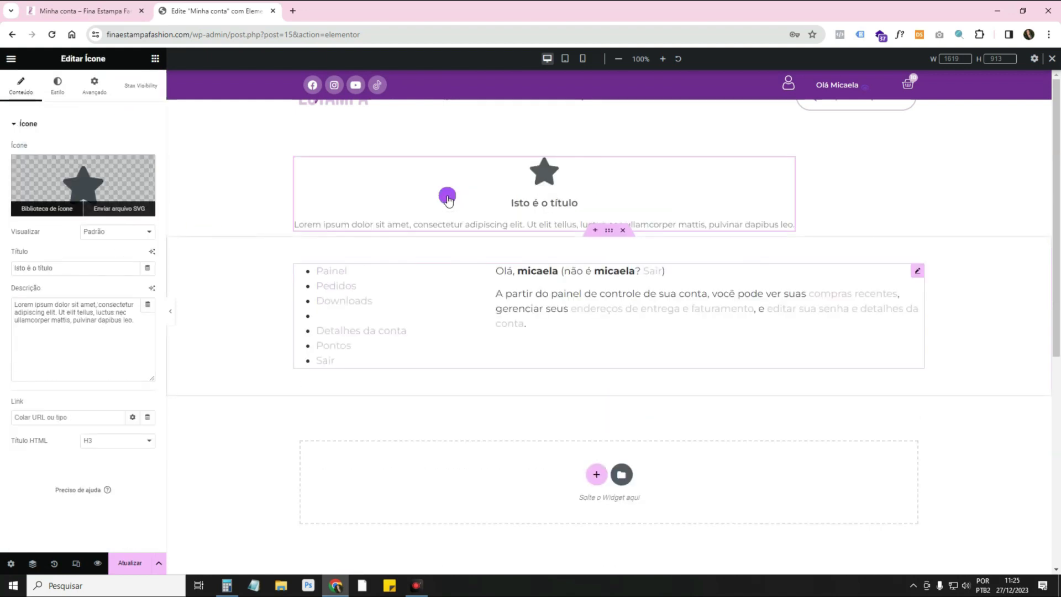
click(577, 203)
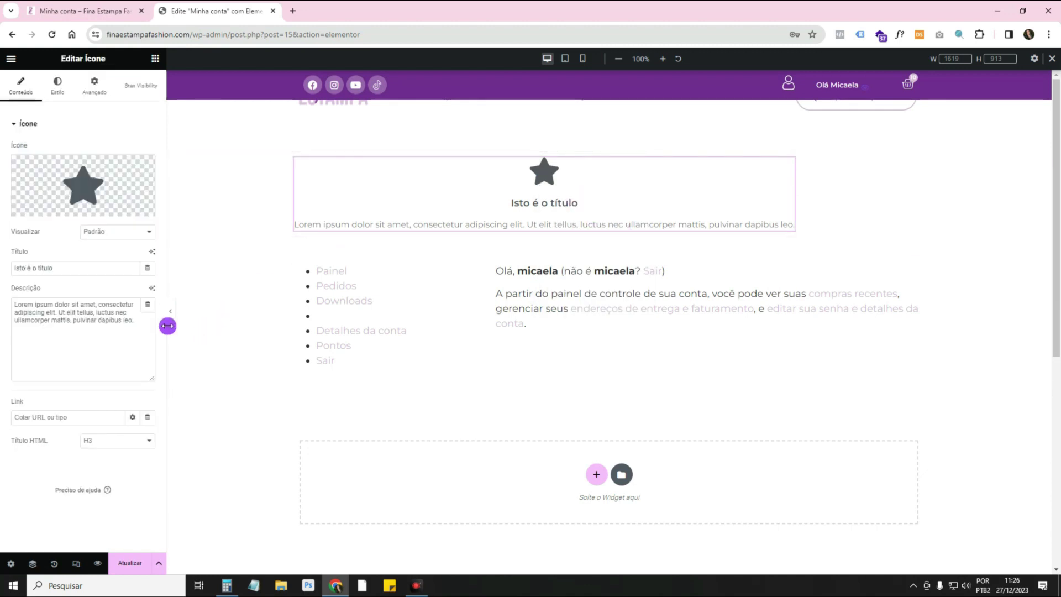
drag(134, 321, 2, 283)
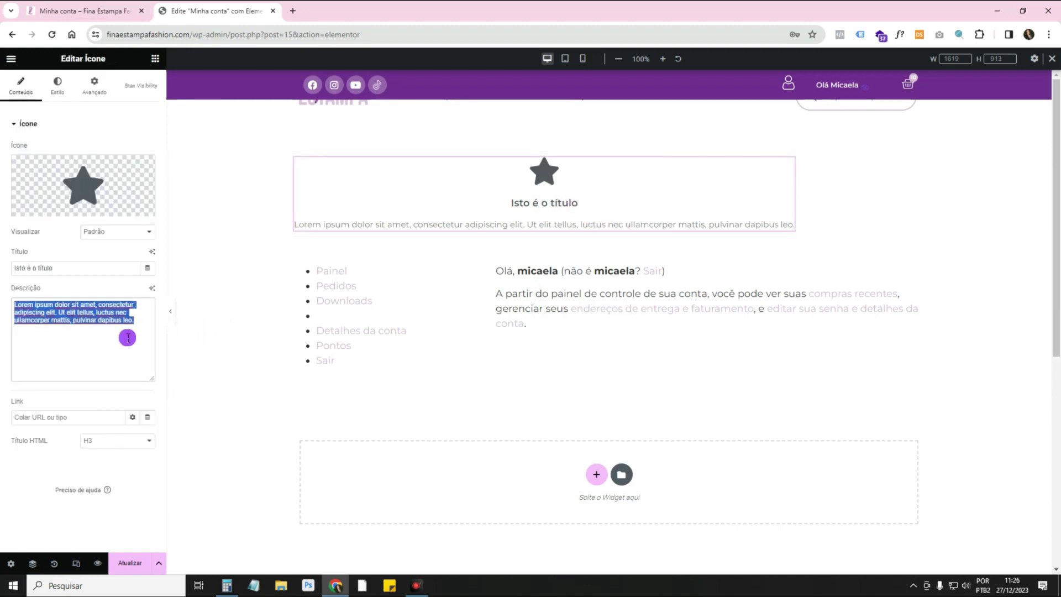
key(BackSpace)
Duplicate the icon box until the container holds six, and select the first one for editing.
right_click(348, 188)
click(346, 208)
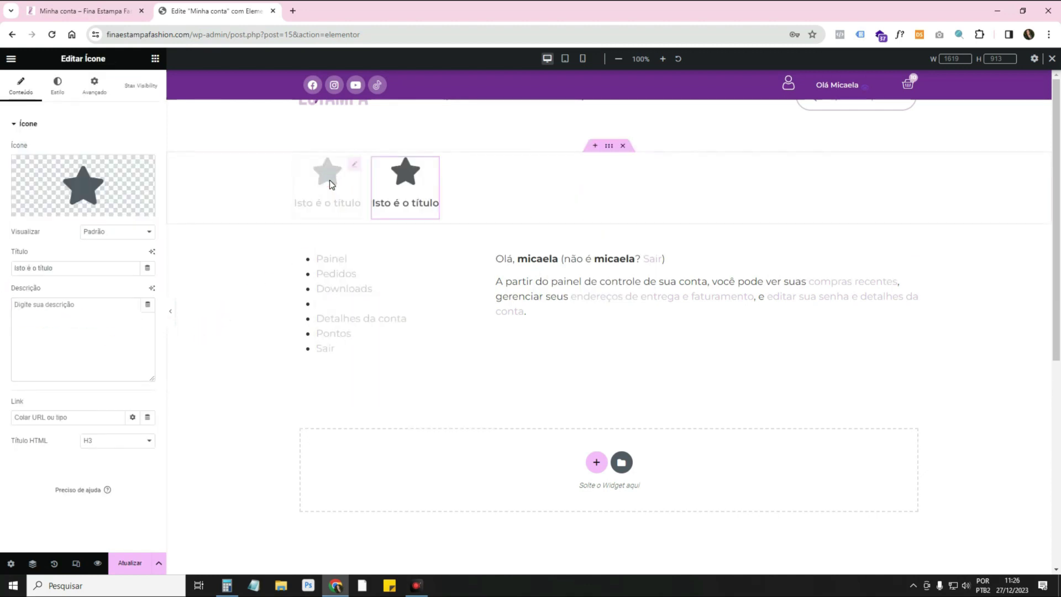
right_click(330, 184)
click(359, 206)
right_click(334, 182)
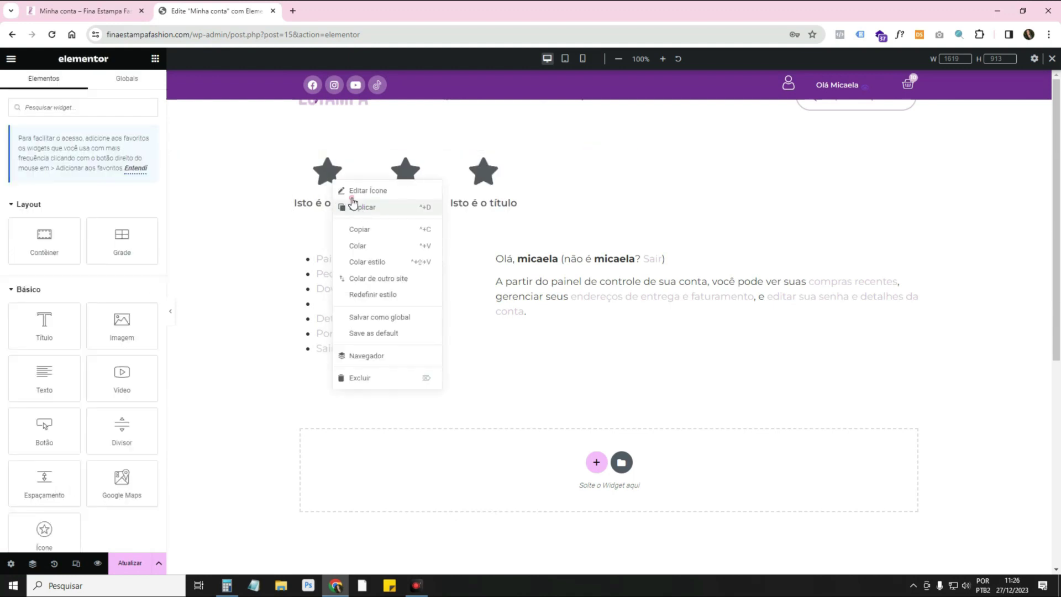
click(352, 205)
right_click(335, 182)
click(355, 206)
right_click(335, 181)
click(355, 205)
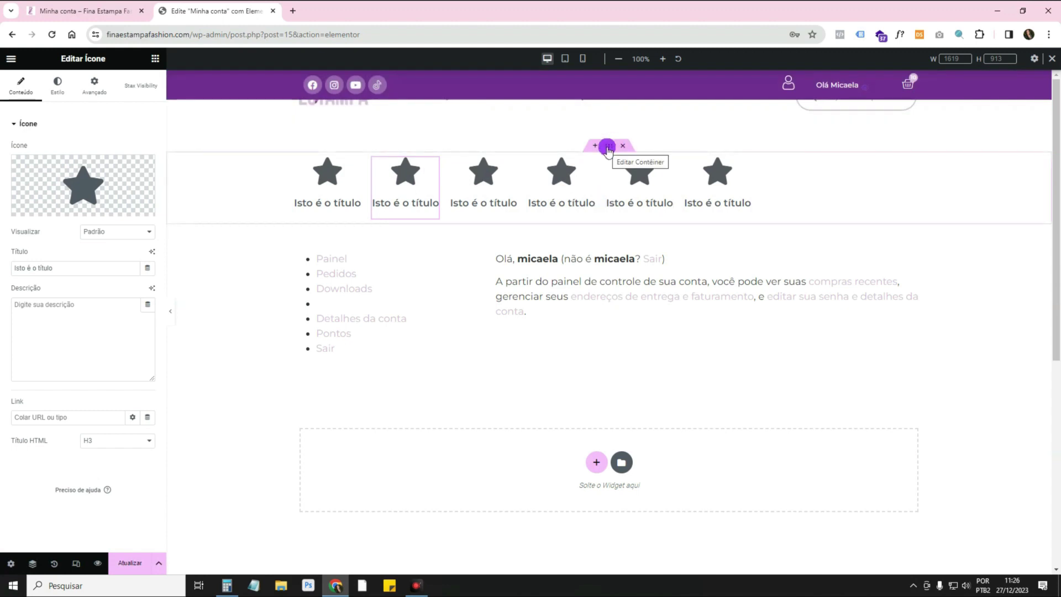
click(321, 185)
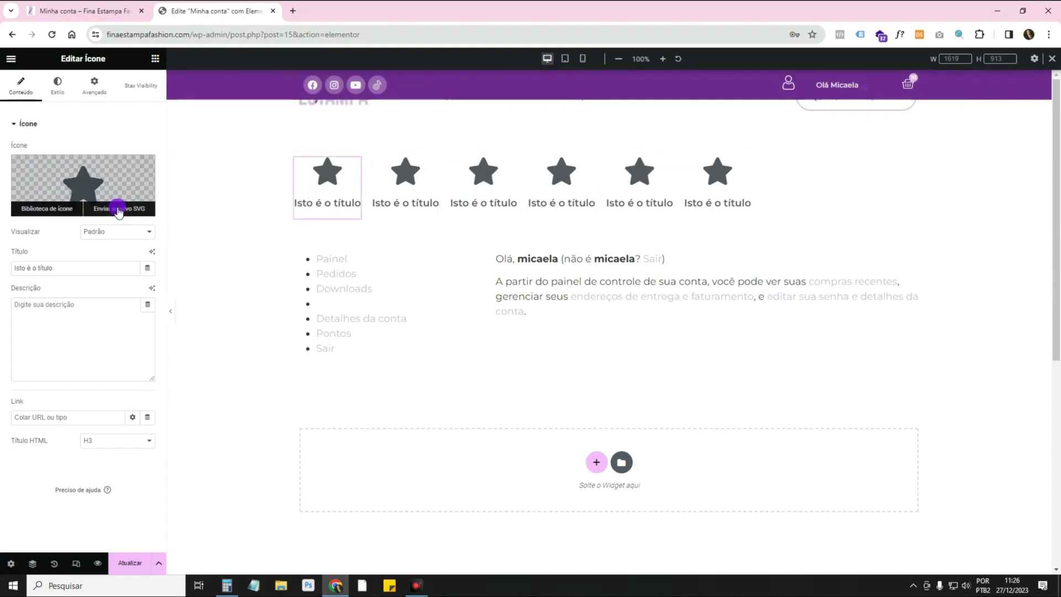
click(114, 210)
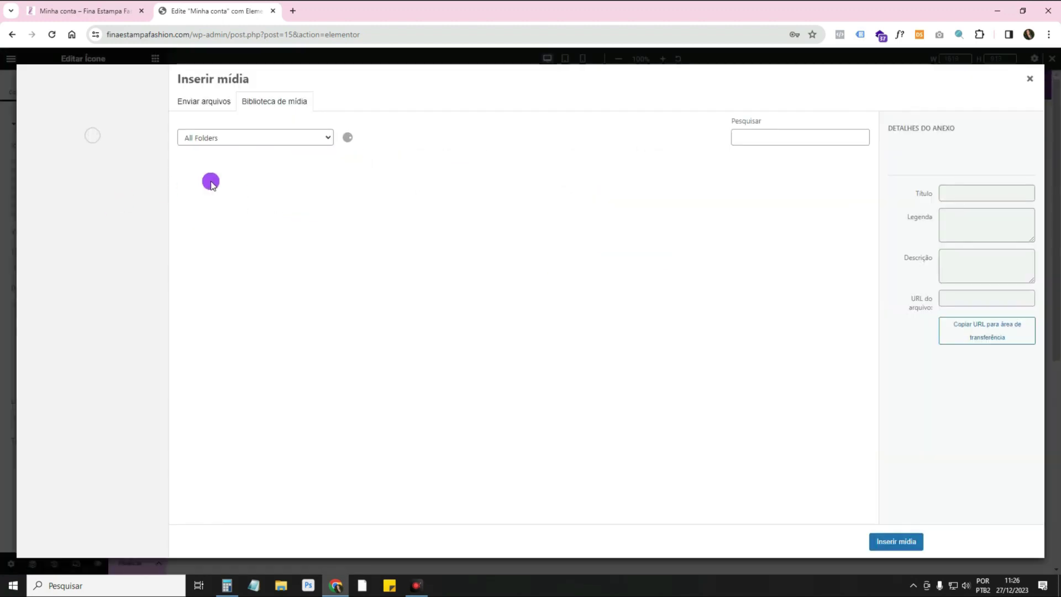
click(208, 180)
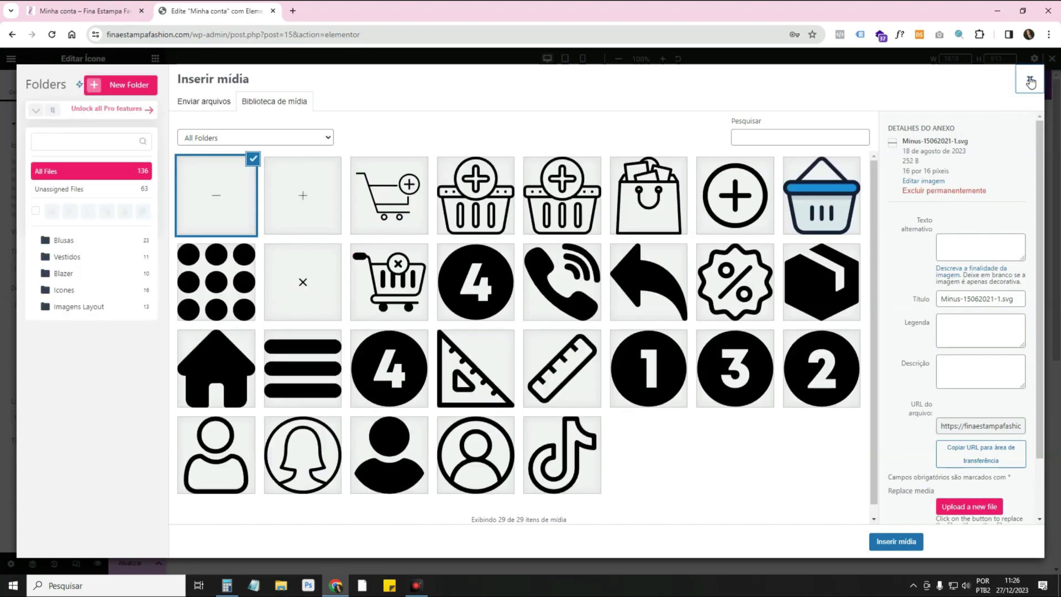
click(1030, 81)
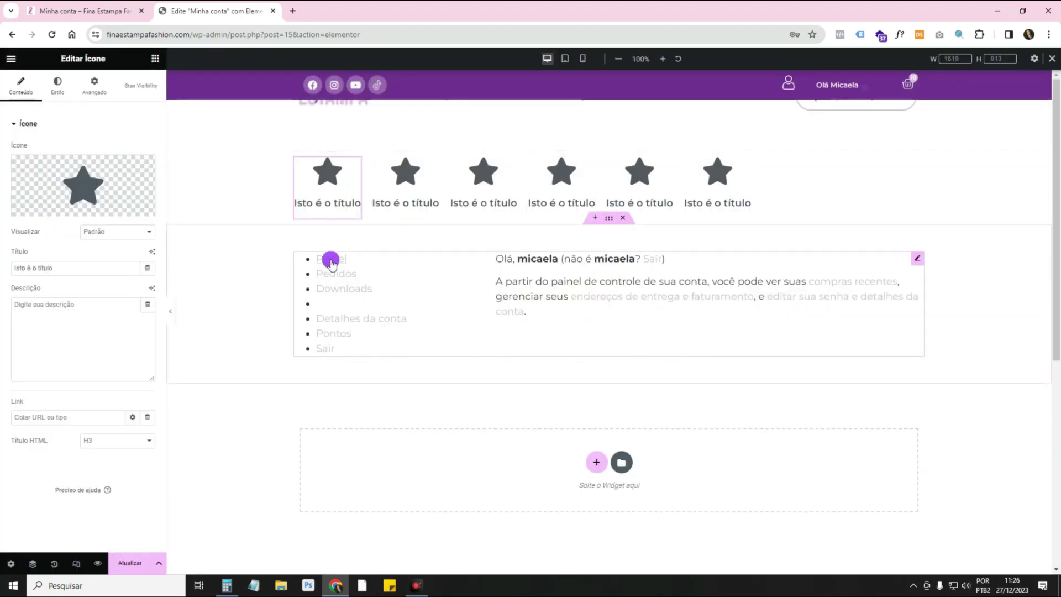
Replace the first icon box's star with the Inbox icon from the icon library and title it Painel.
click(105, 182)
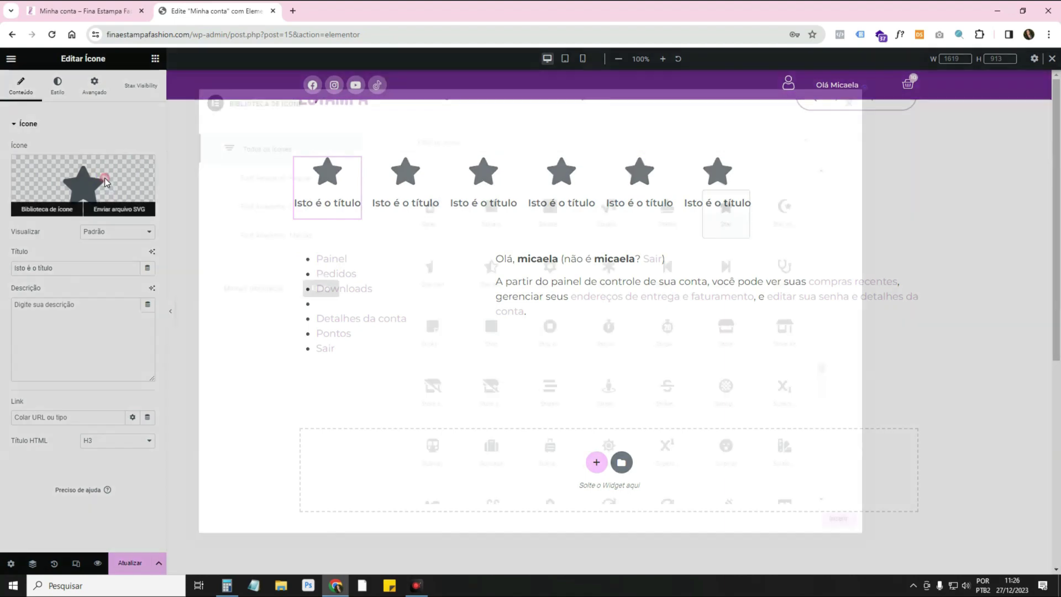
click(441, 140)
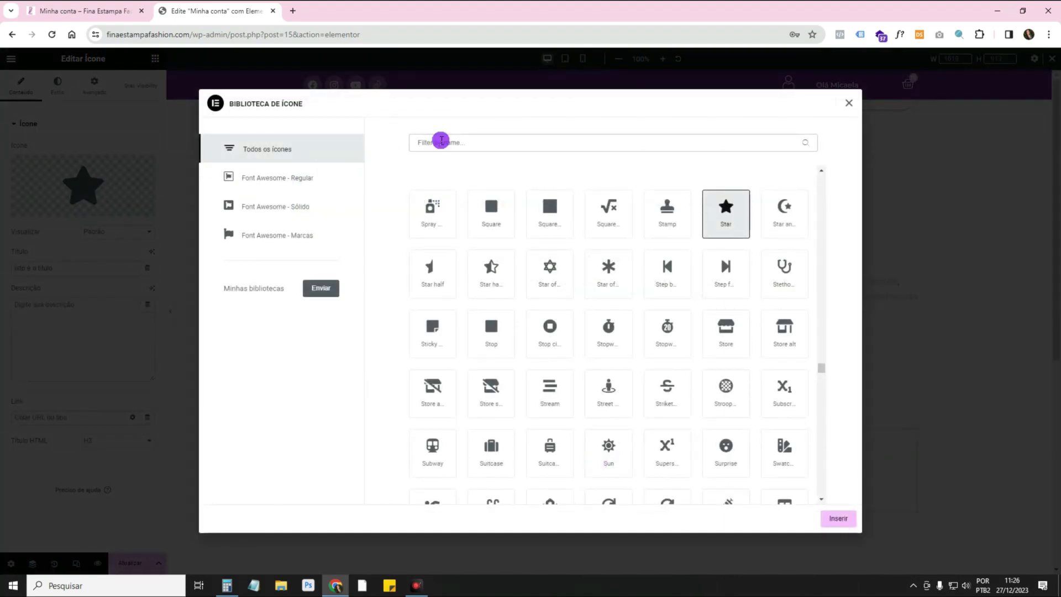
text(box)
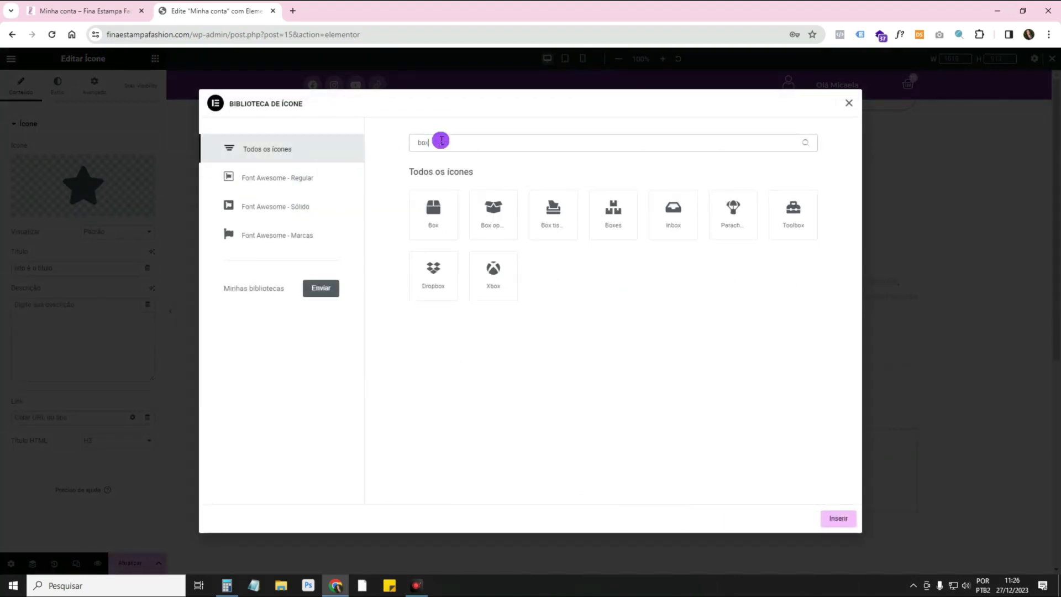
click(686, 237)
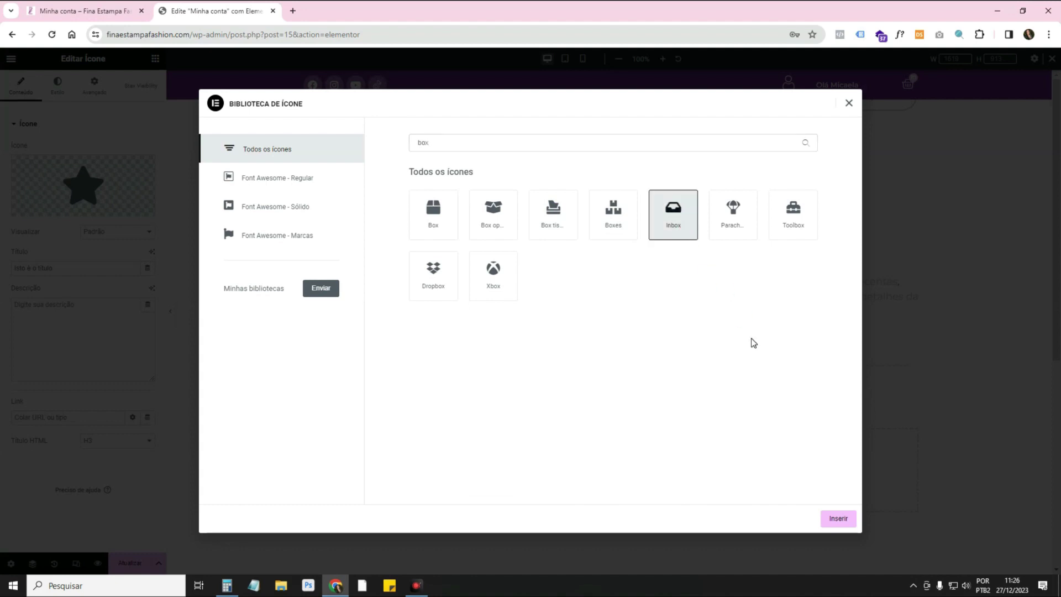
click(837, 509)
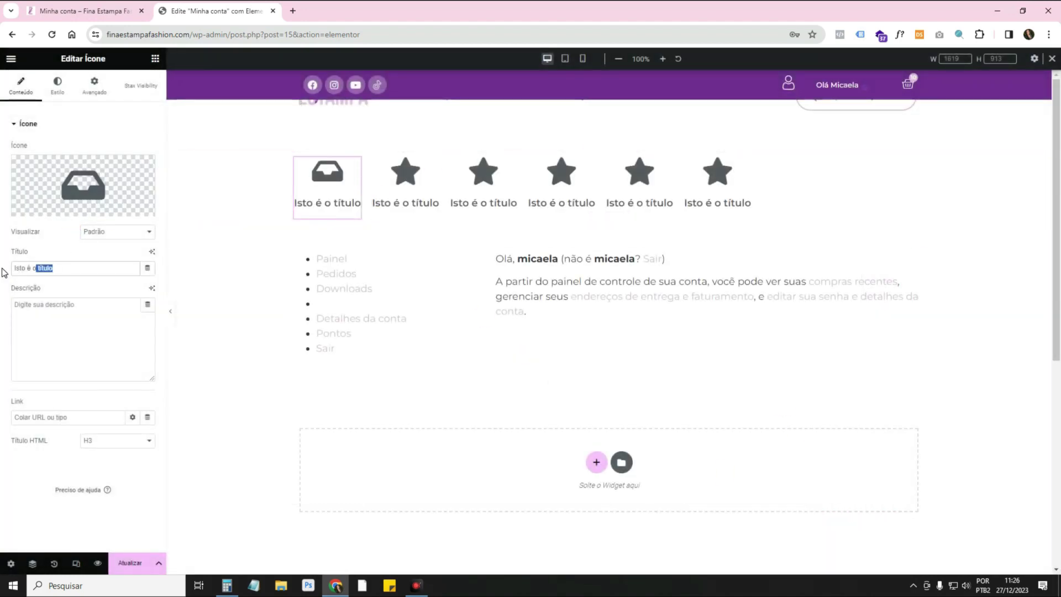
text(Paine)
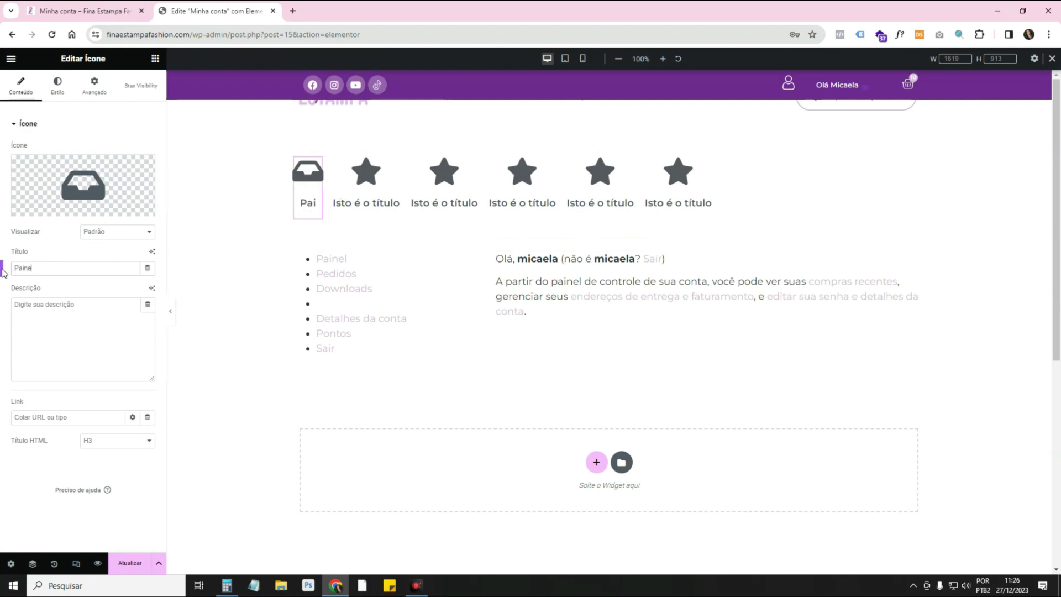
text(l)
Title the second icon box Pedidos and replace its star with the plain shopping cart icon from the icon library.
click(354, 213)
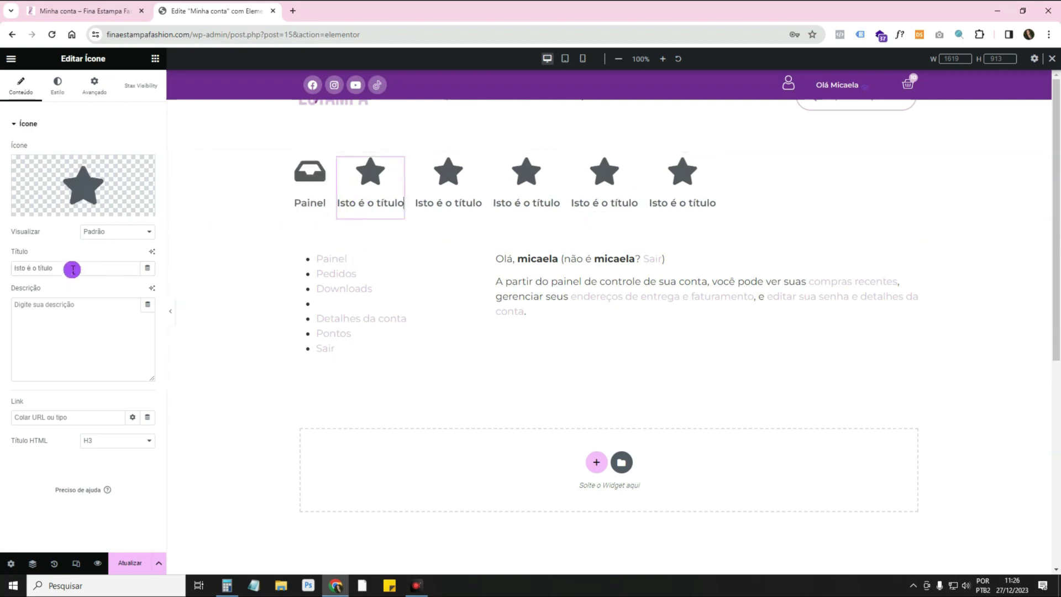
text(Pedidos)
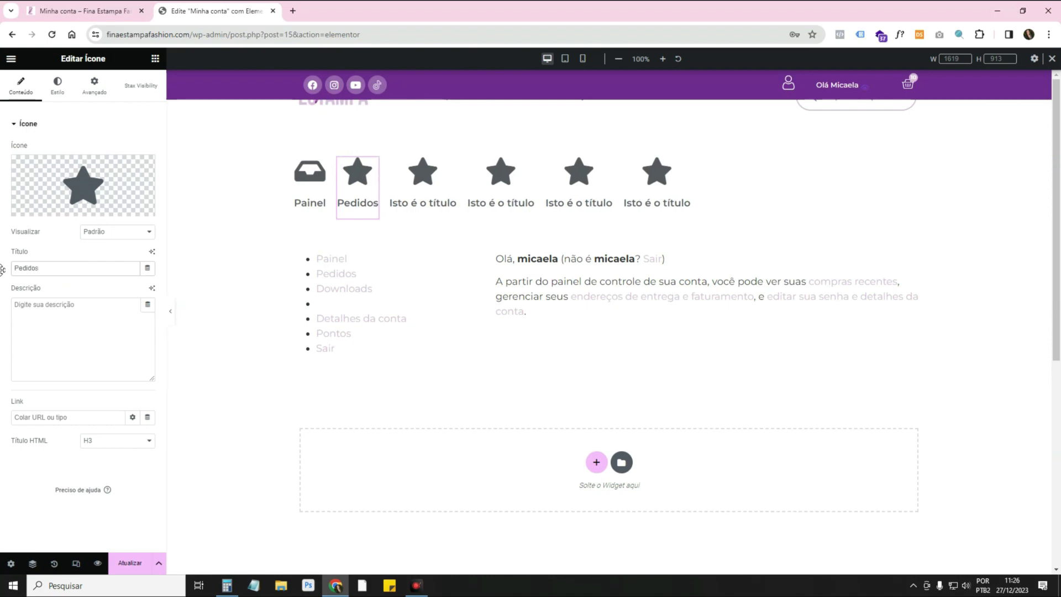
click(123, 185)
click(422, 142)
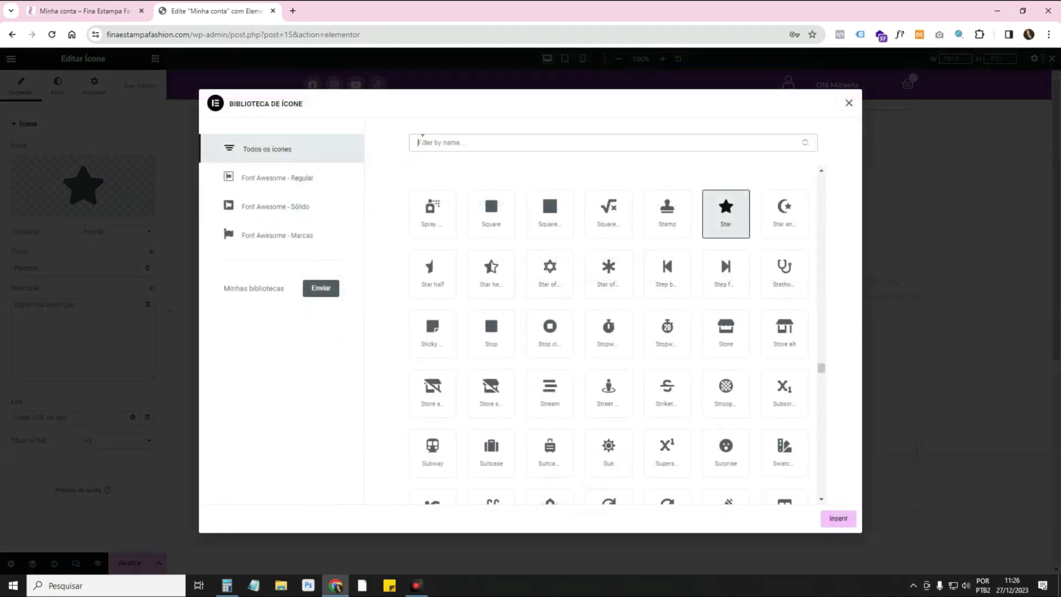
text(cart)
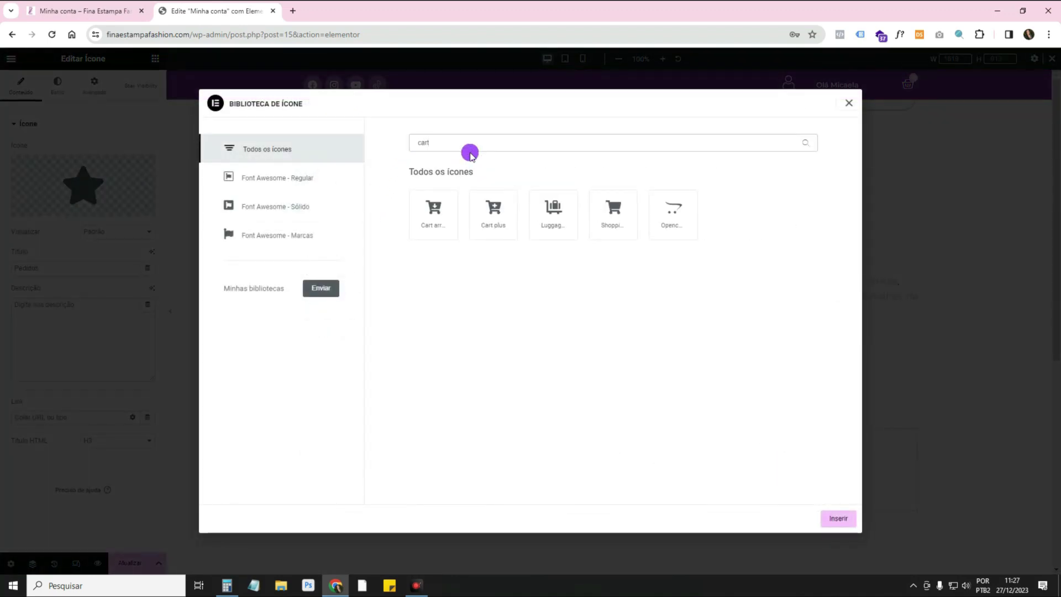
click(618, 217)
click(840, 519)
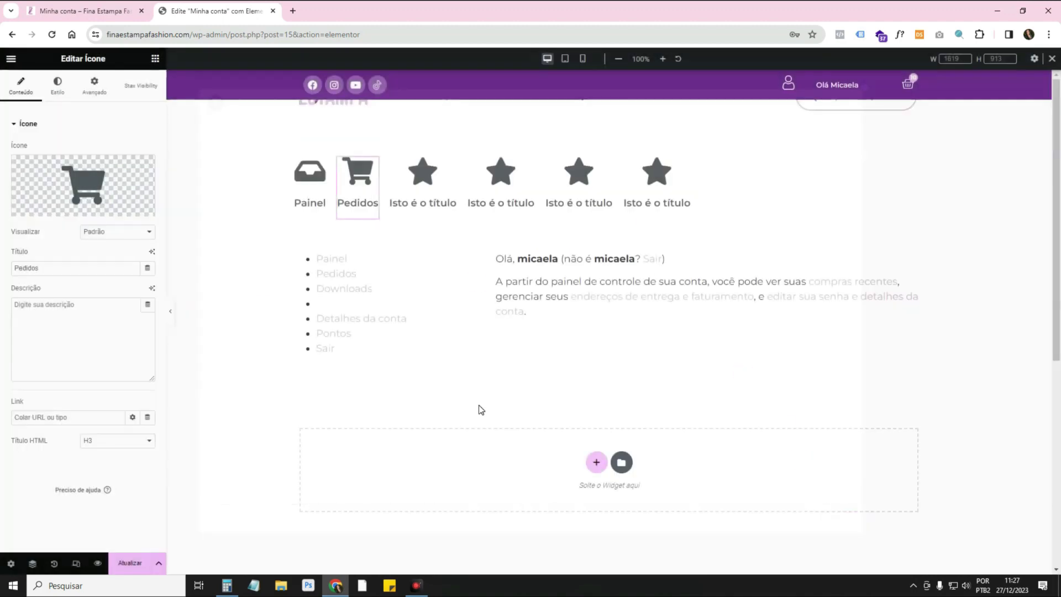
Open the media library for a custom SVG on the Pedidos icon box and select carrinho-de-compras-1.svg.
click(109, 209)
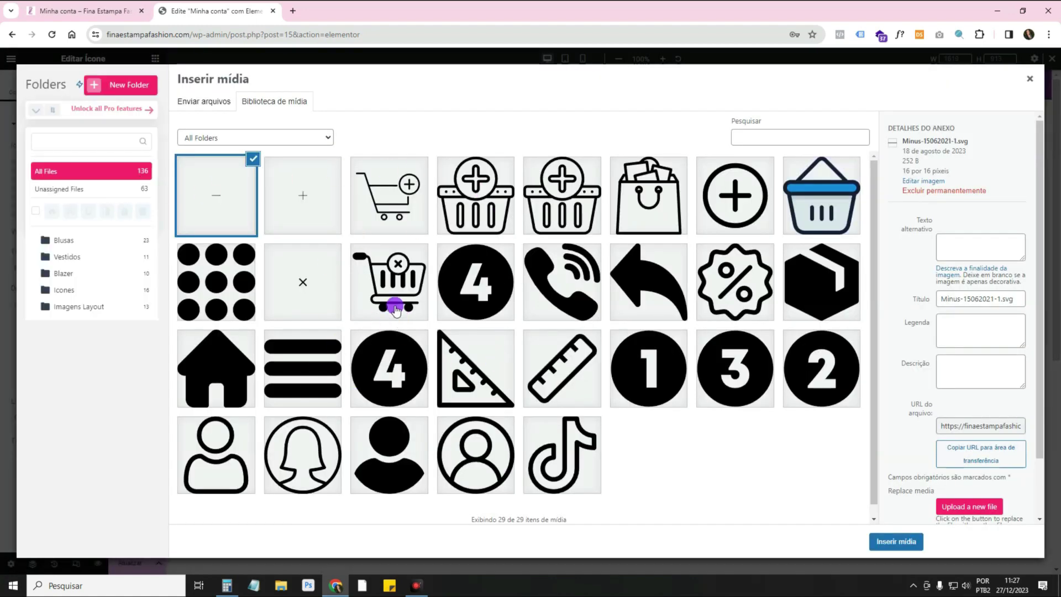
click(421, 213)
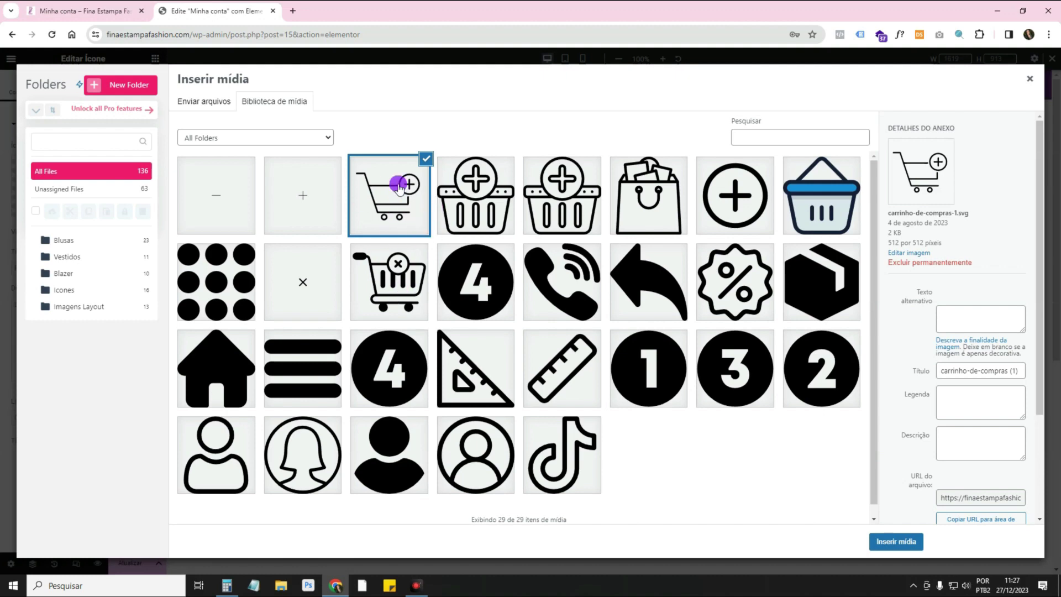
Open flaticon.com in a new browser tab, search its icons for "carrinho" and look over the cart designs.
click(293, 10)
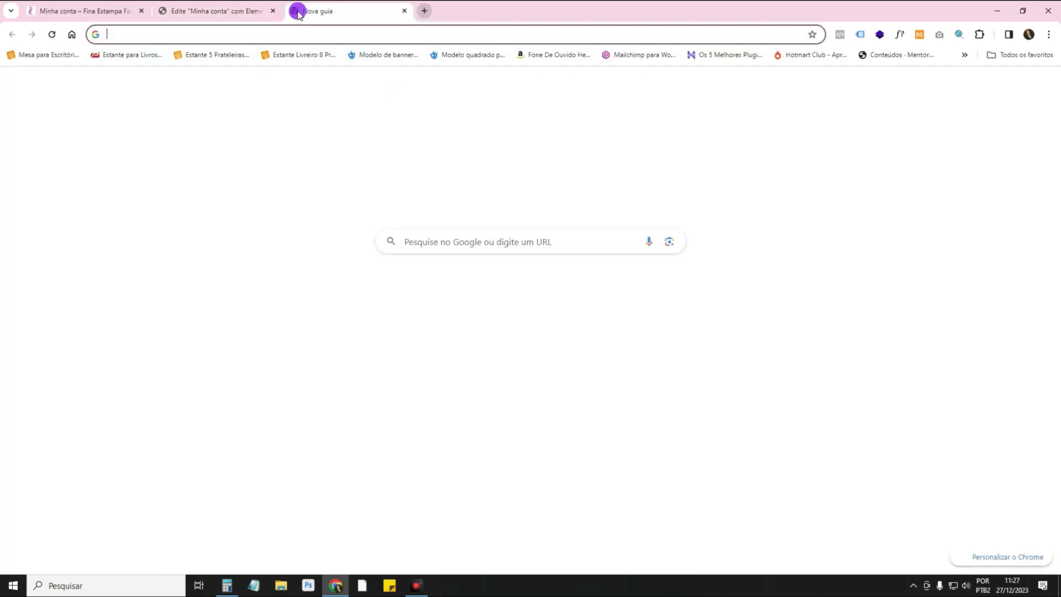
text(flaticon.com)
key(Return)
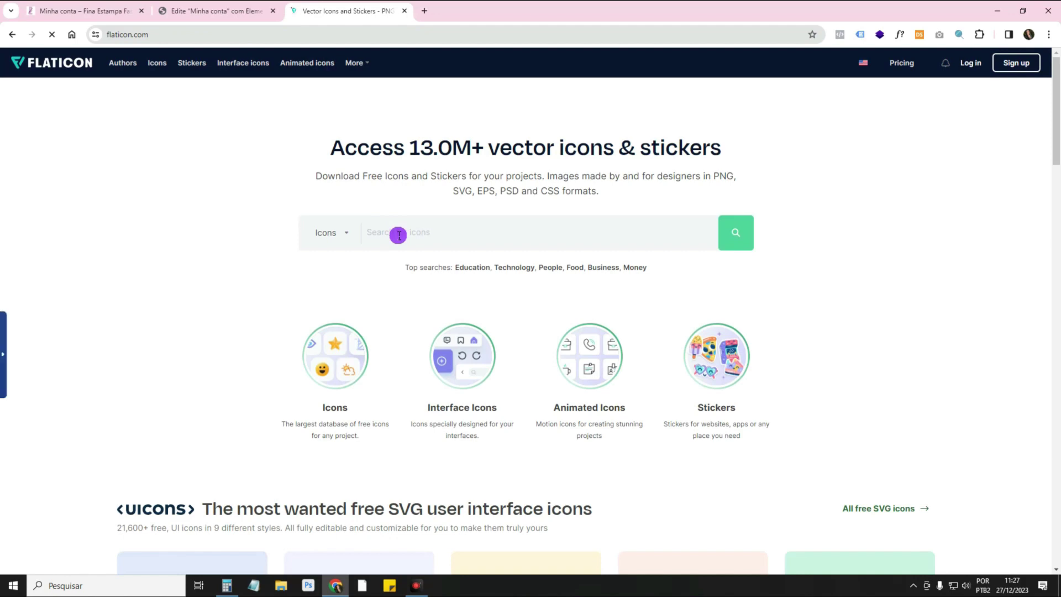
click(398, 235)
text(carrinho)
key(Return)
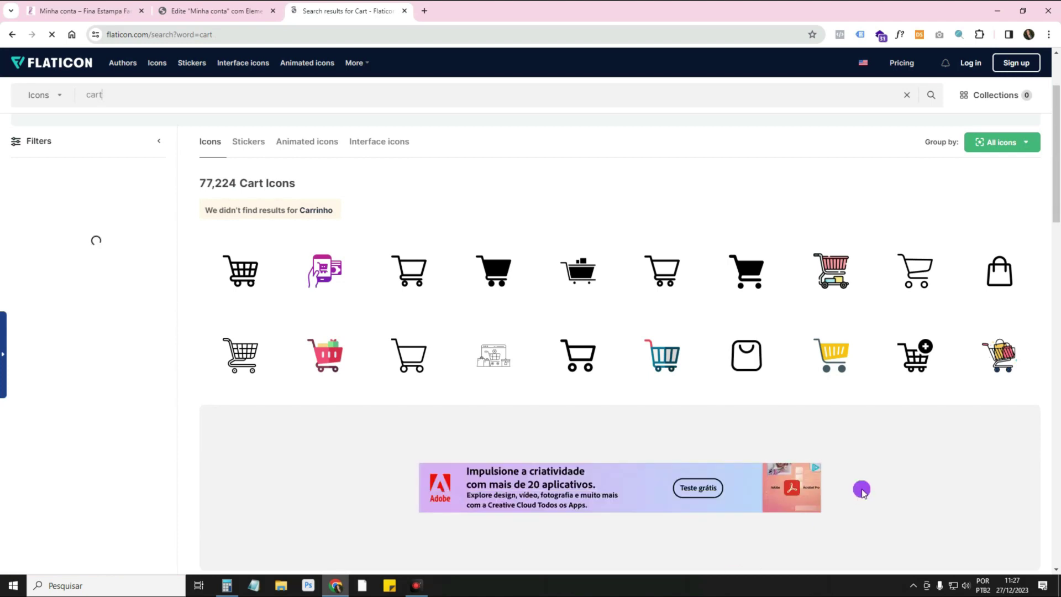
mouse_move(463, 348)
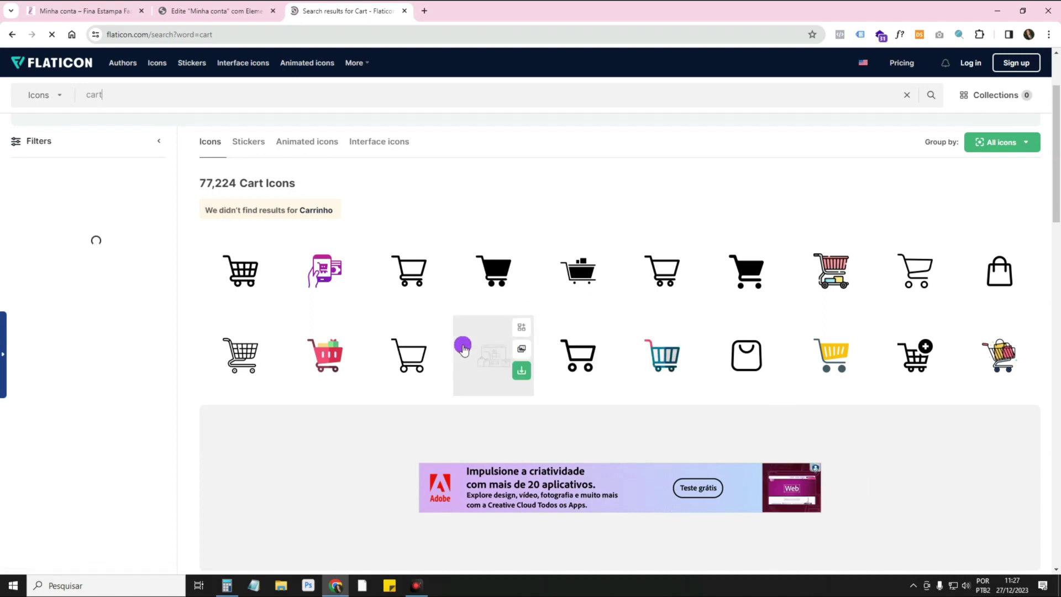
mouse_move(894, 266)
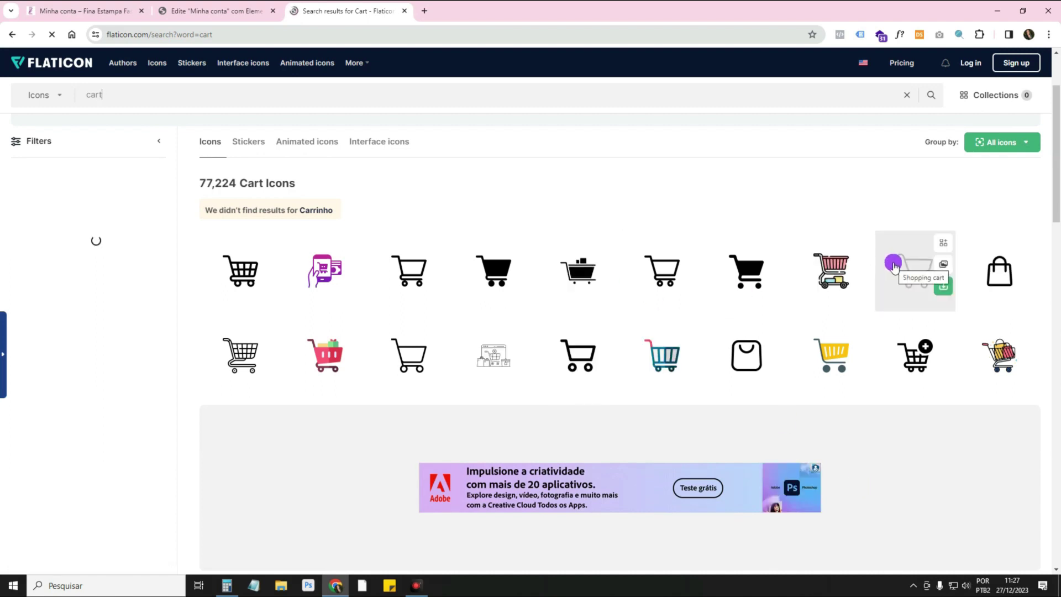
Browse further down the Flaticon cart results and open the simple two-wheeled outline shopping cart icon.
scroll(888, 339, down, 5)
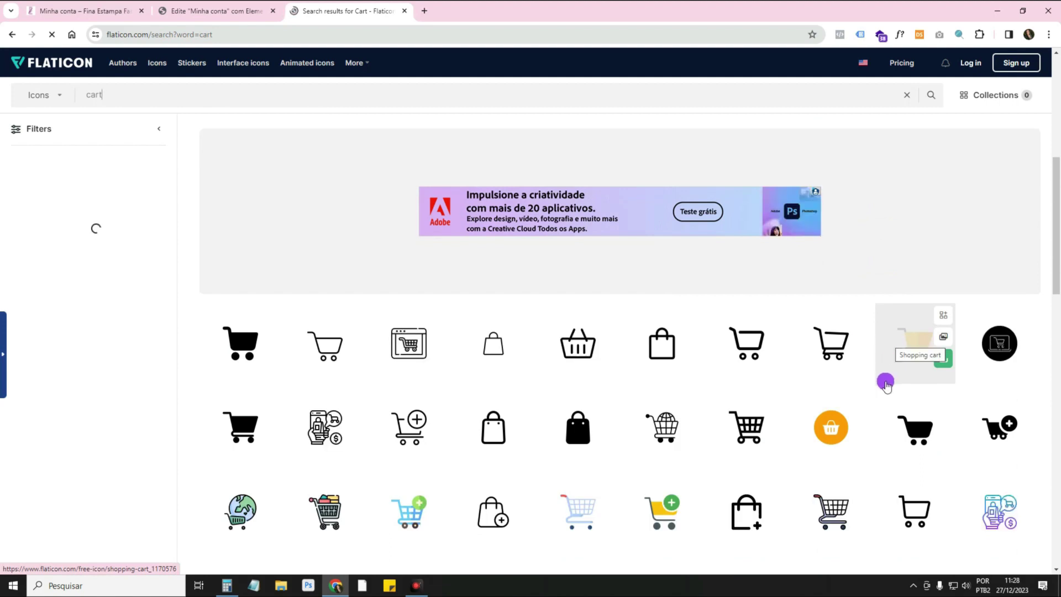
click(905, 506)
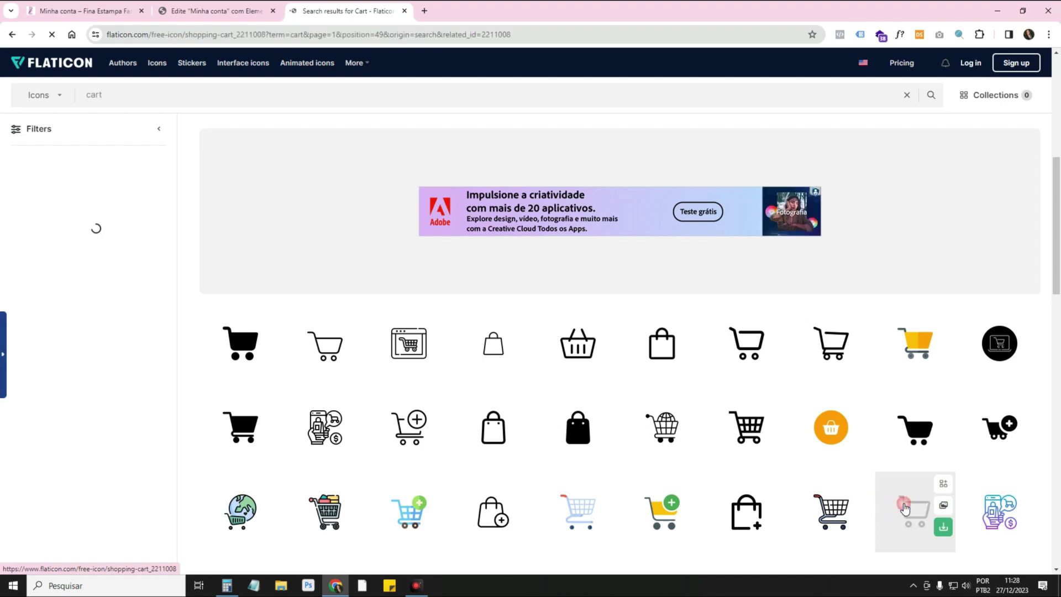
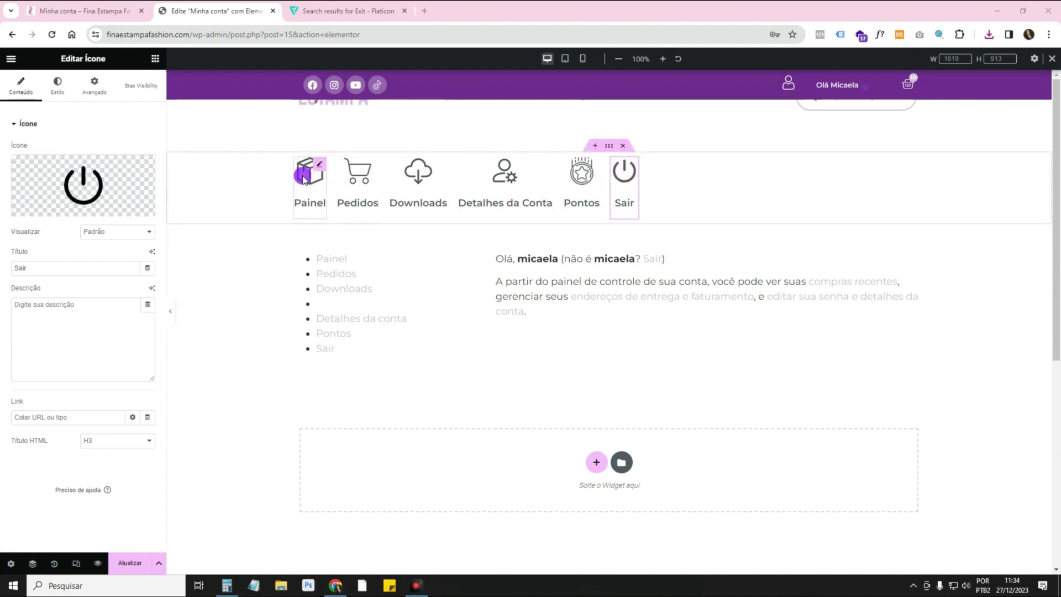
Look over the uploaded SVG icons in the media library from the Pedidos icon box.
click(357, 175)
click(114, 209)
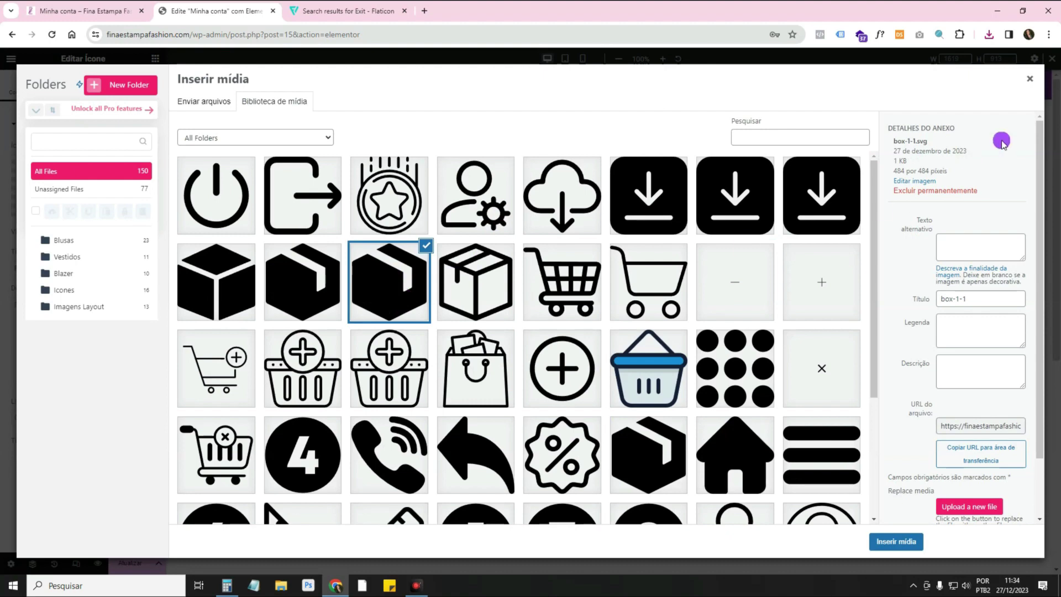
click(1027, 82)
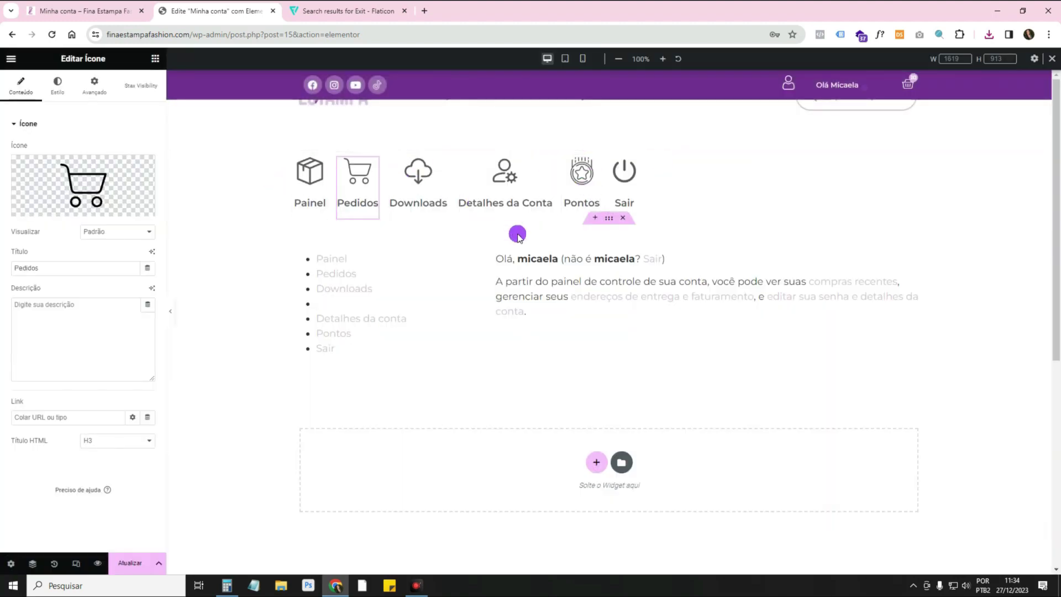
Set the icon size of the Painel icon box to 40 px.
click(68, 88)
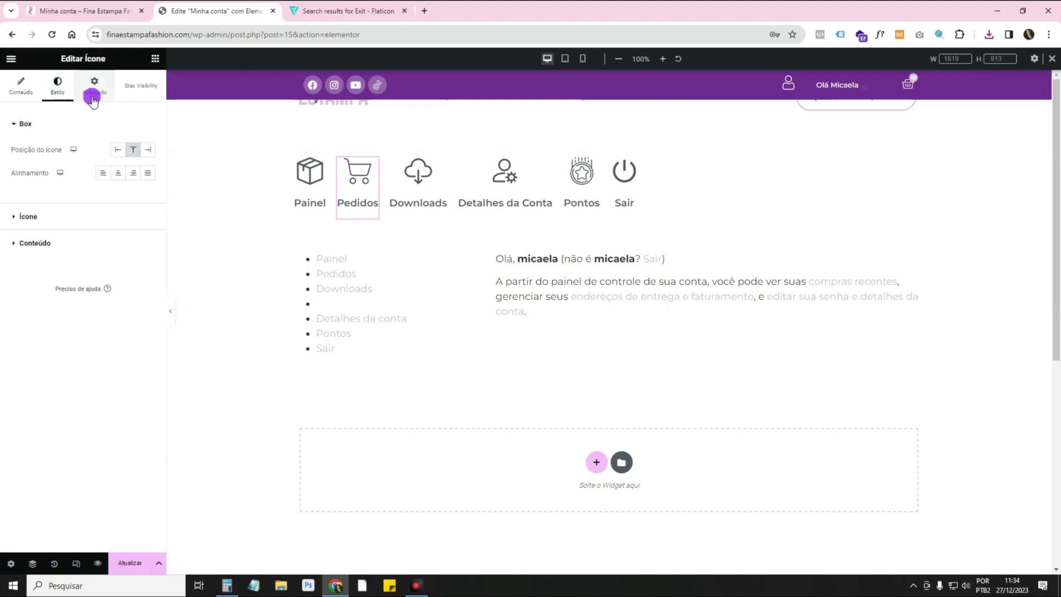
click(304, 179)
click(66, 94)
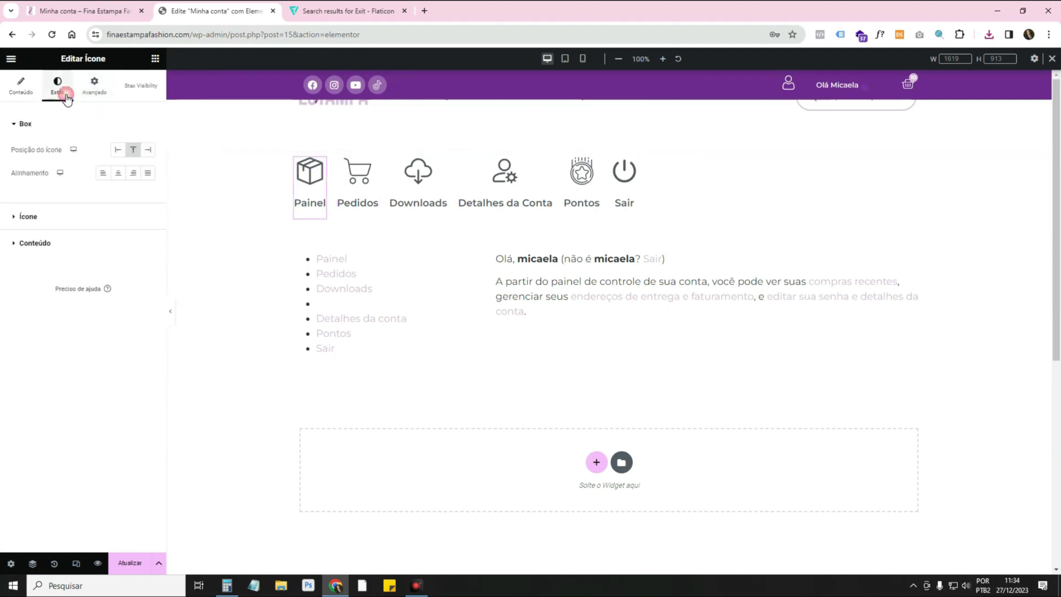
click(93, 216)
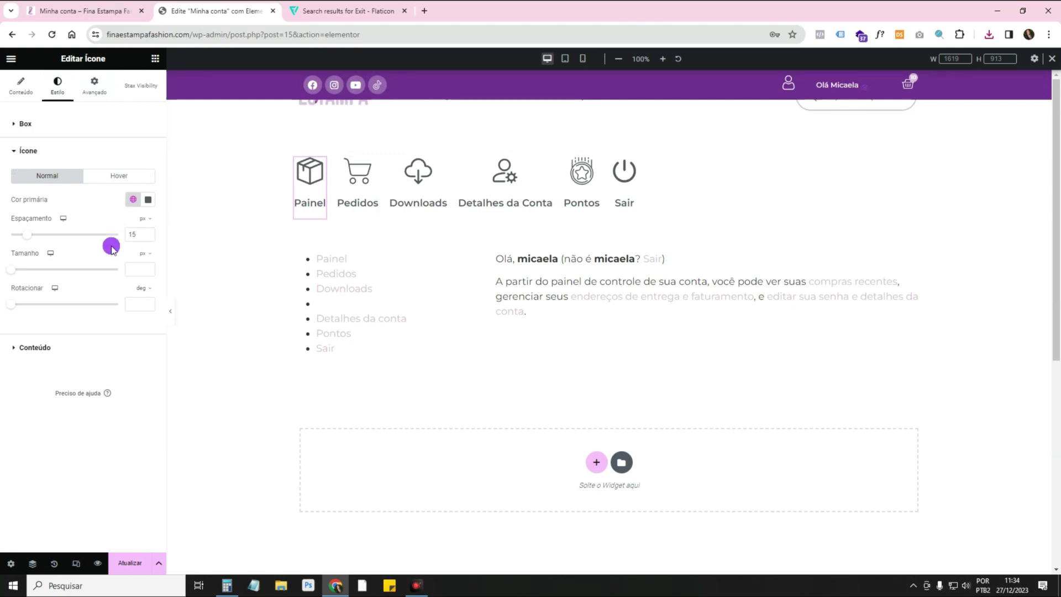
drag(11, 273, 24, 274)
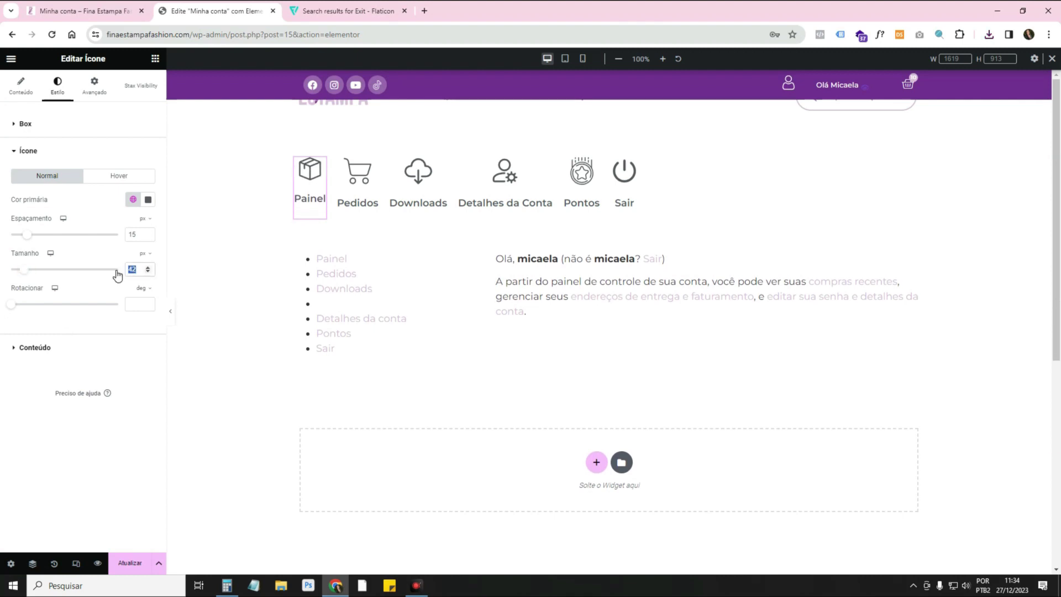
Set the Painel title's font size to 15 px and reduce the spacing below its icon to 6 px.
click(72, 349)
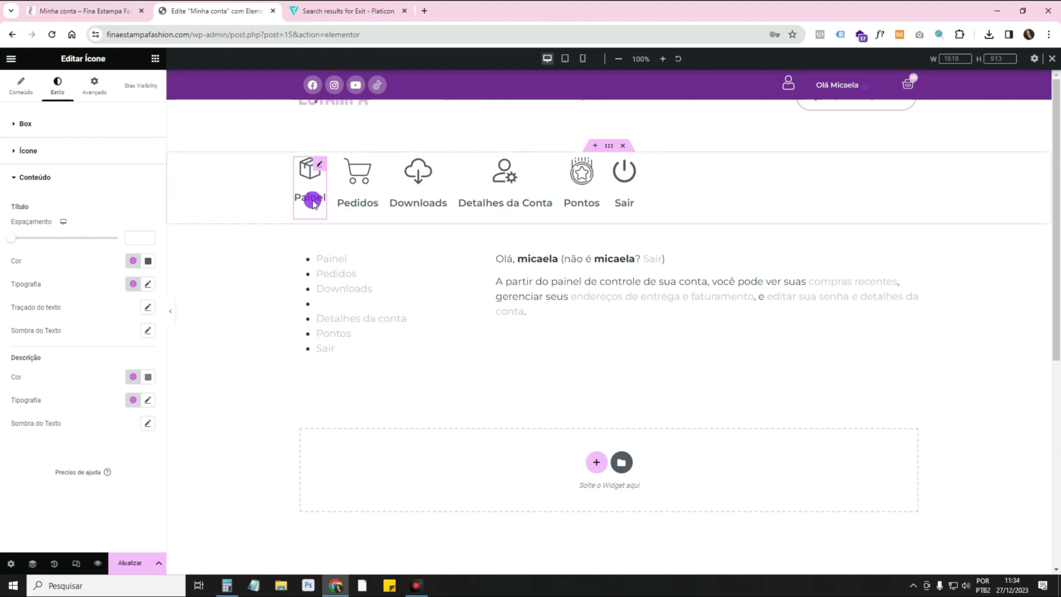
click(148, 284)
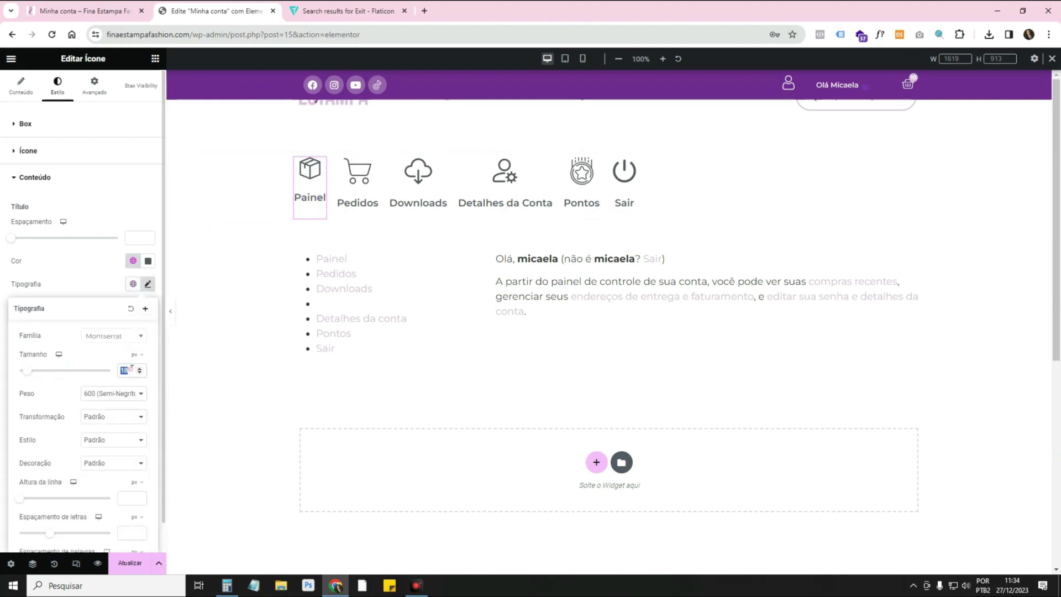
double_click(131, 368)
text(15)
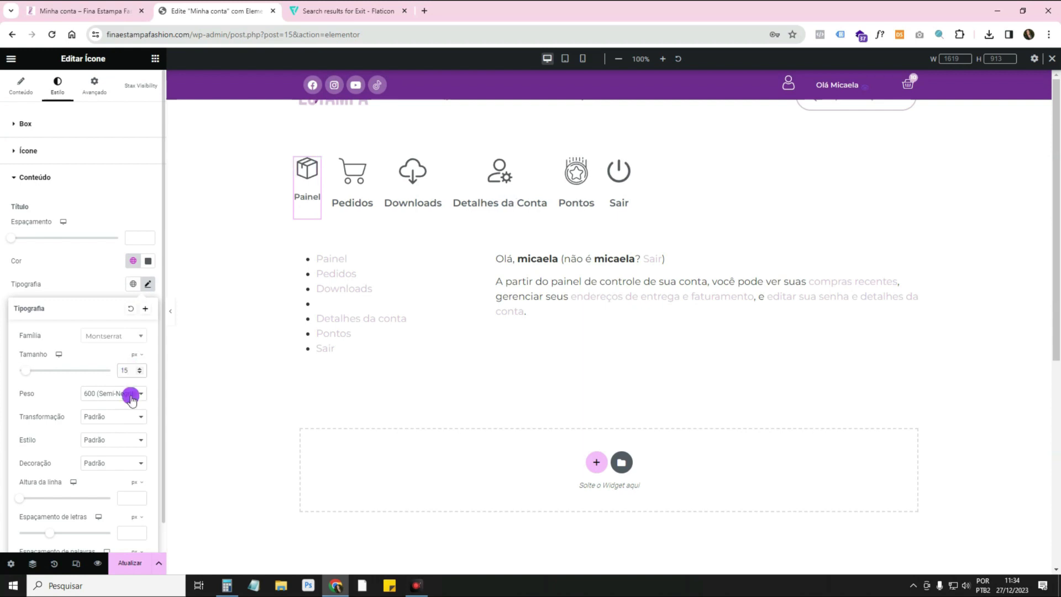
click(105, 290)
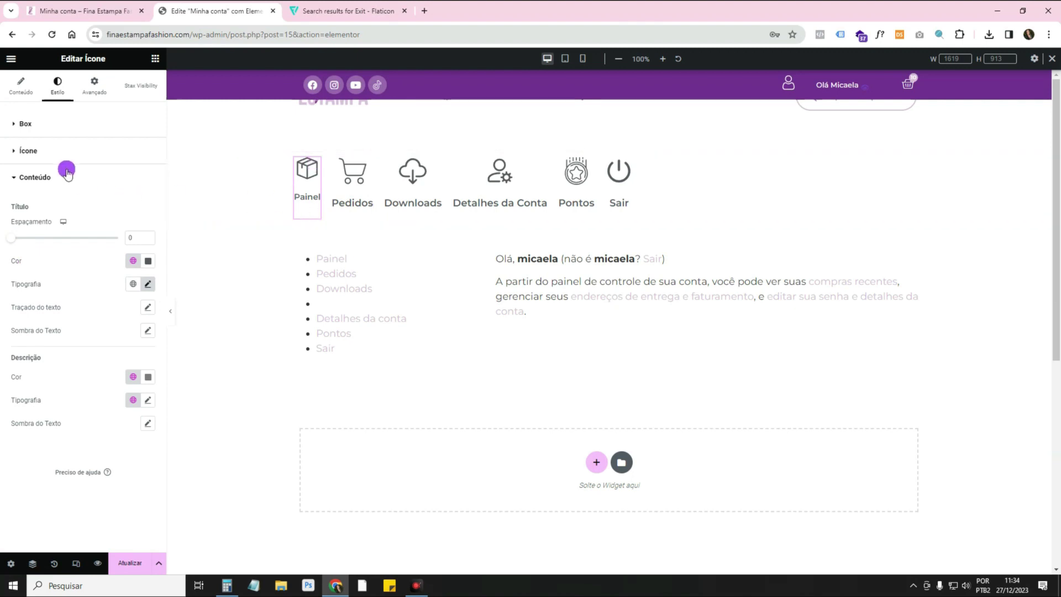
click(59, 149)
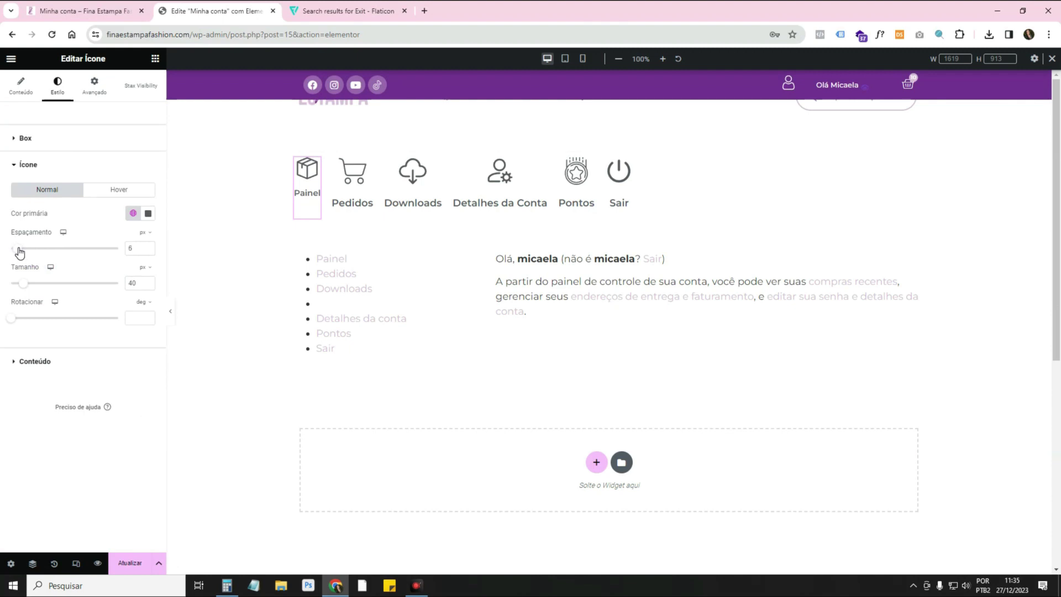
Center the Painel box's content and try the icon beside the title, returning its position to Superior.
click(52, 143)
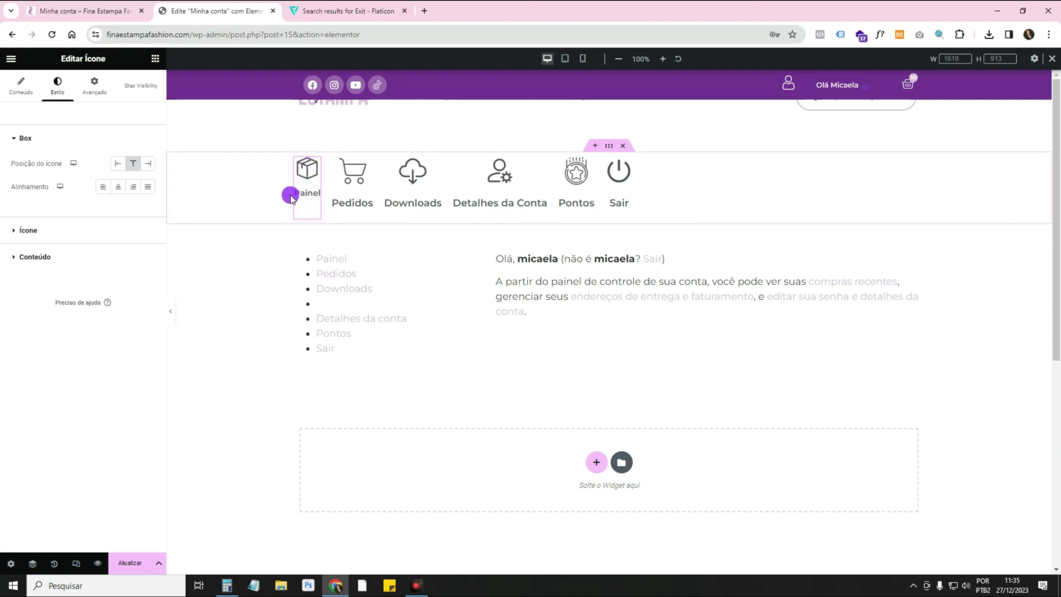
click(116, 165)
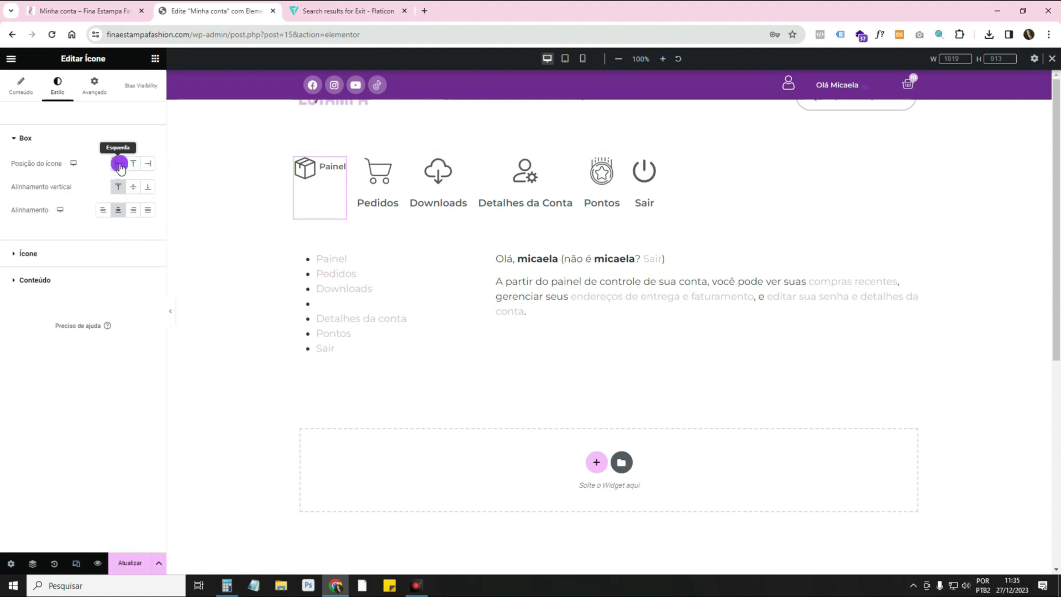
click(133, 163)
click(146, 165)
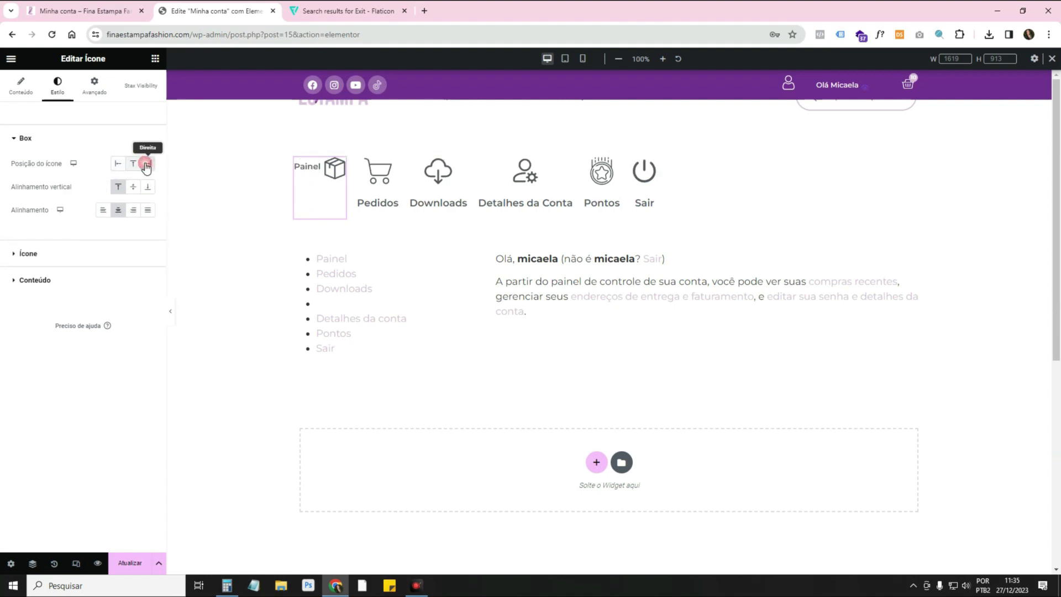
click(134, 164)
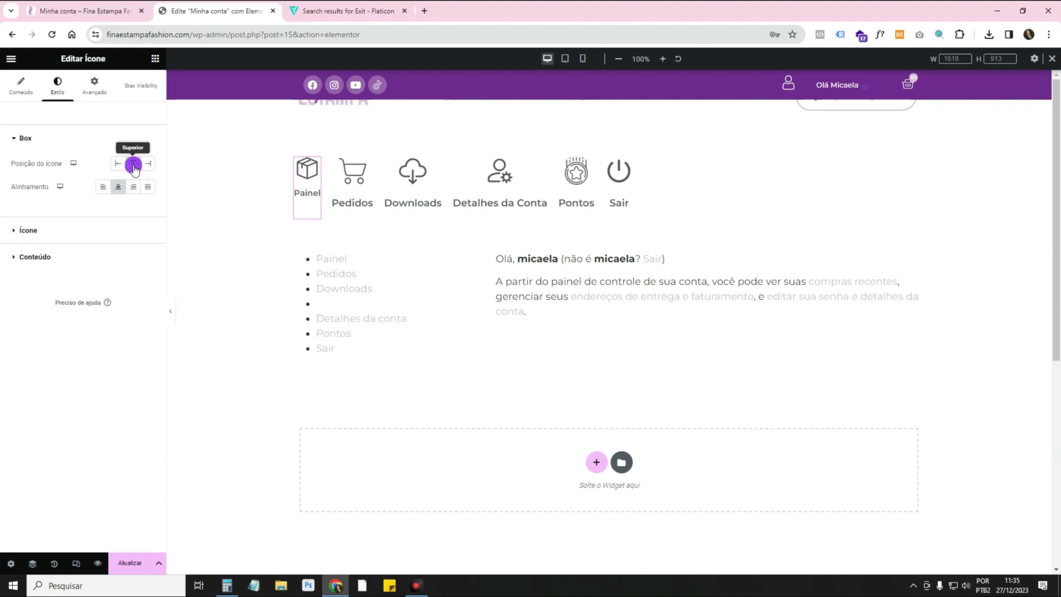
Give the Painel icon box 30 px of padding on all sides.
click(108, 98)
click(126, 207)
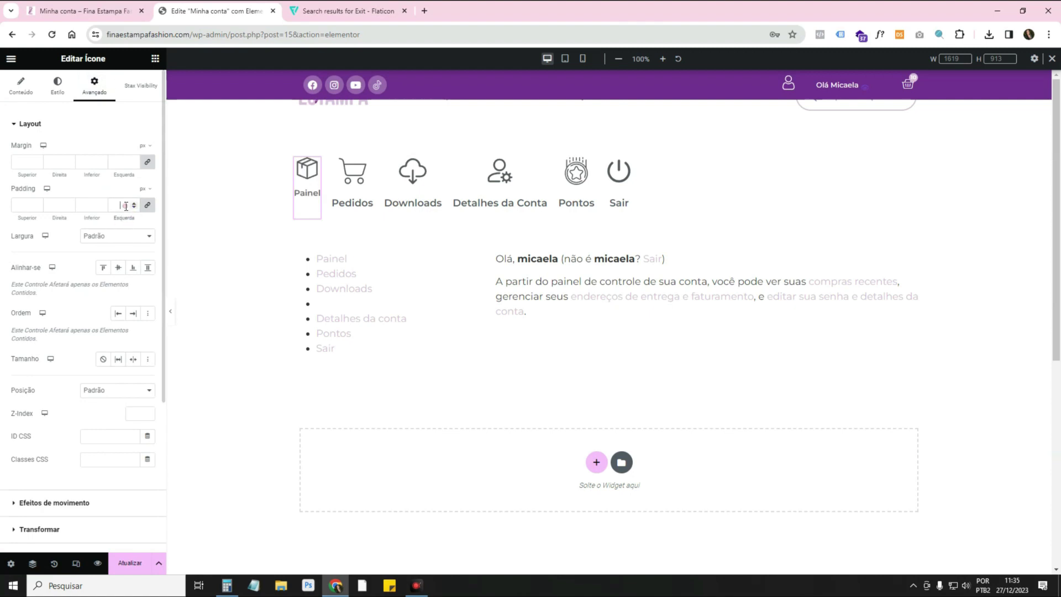
text(30)
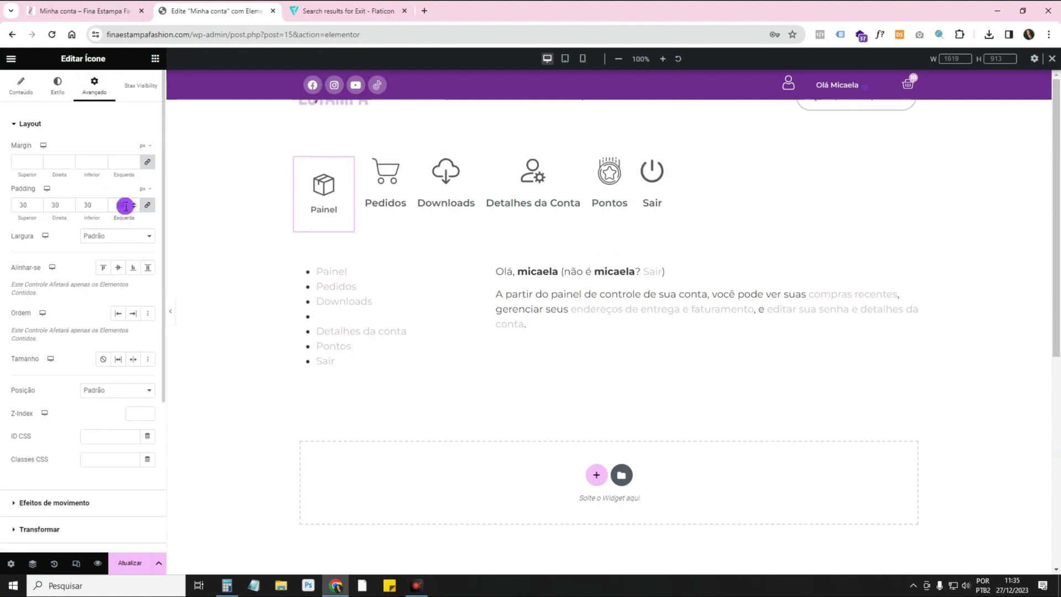
Add a box shadow to the Painel box with 10 blur and black at about 0.15 opacity, and preview it.
scroll(109, 359, down, 4)
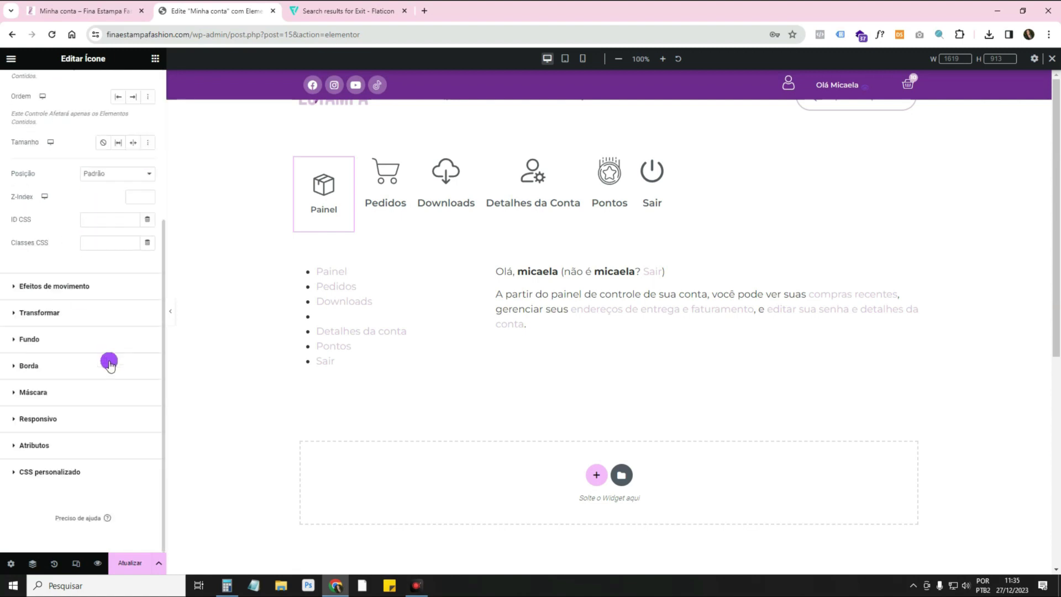
click(45, 364)
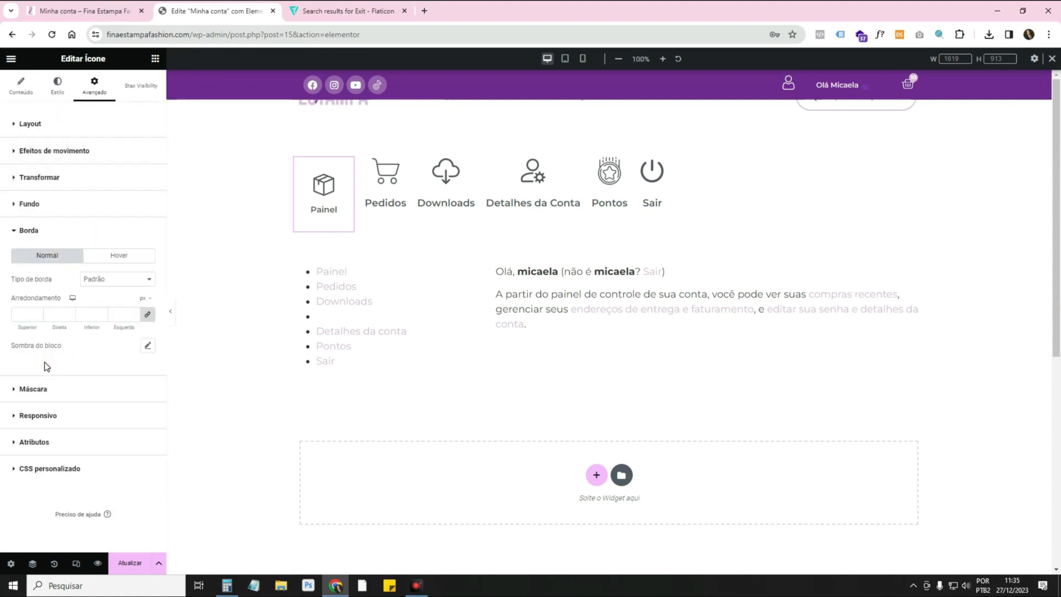
click(148, 346)
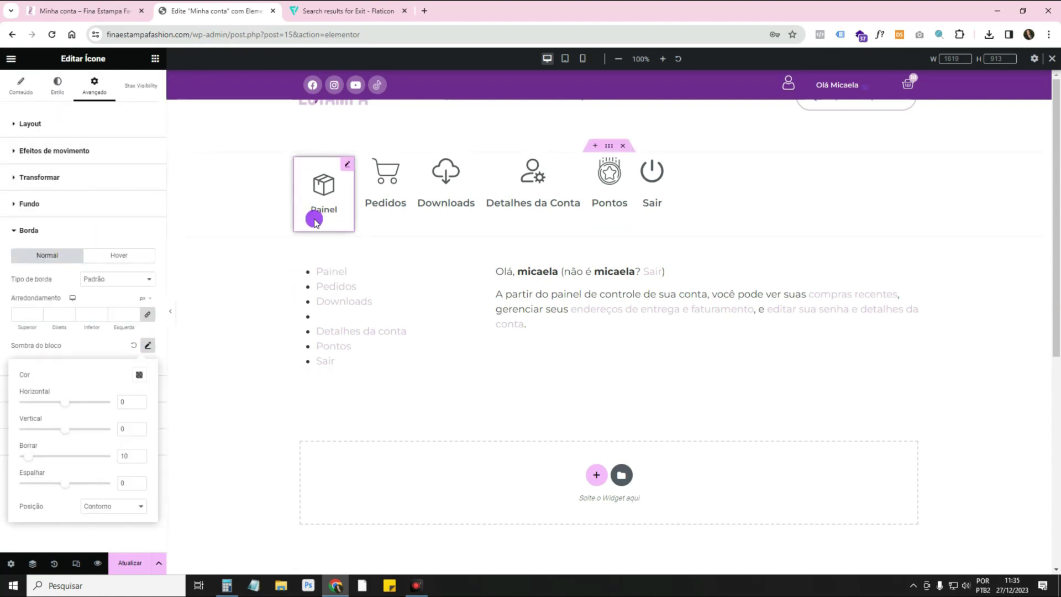
click(139, 375)
drag(138, 520, 100, 520)
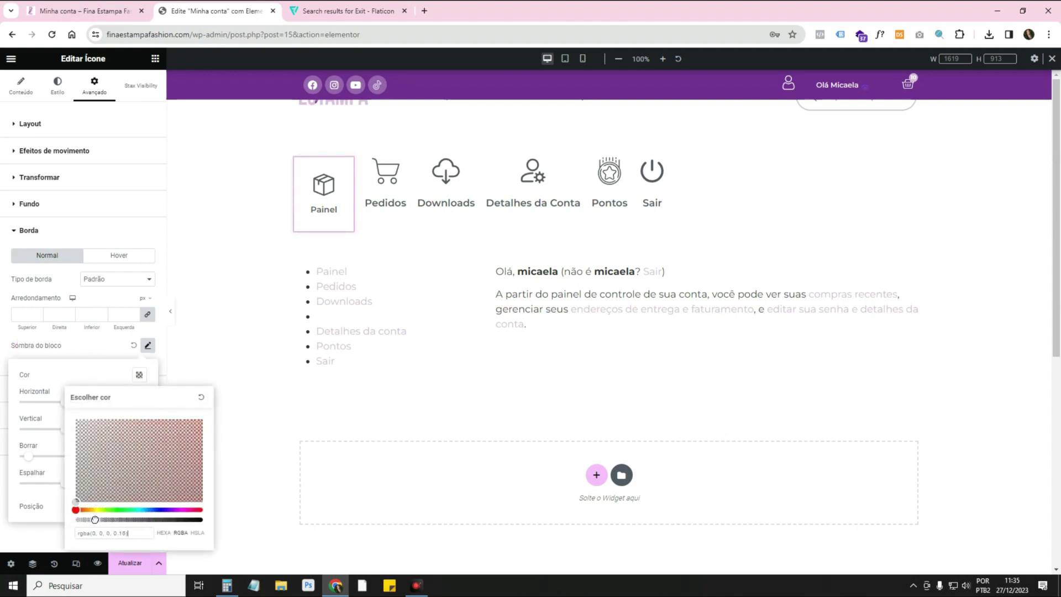
click(171, 310)
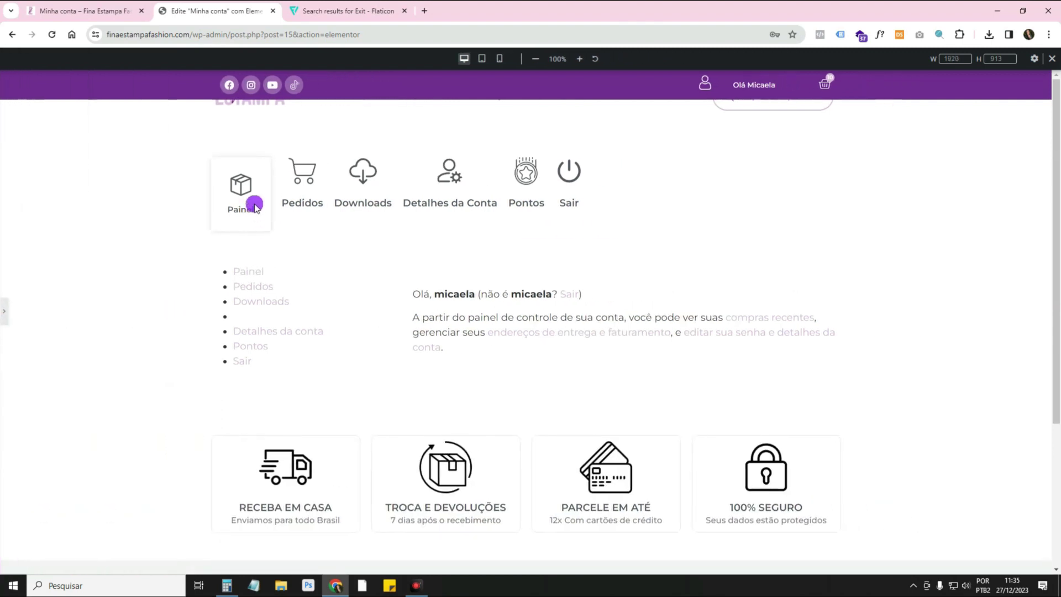
click(4, 311)
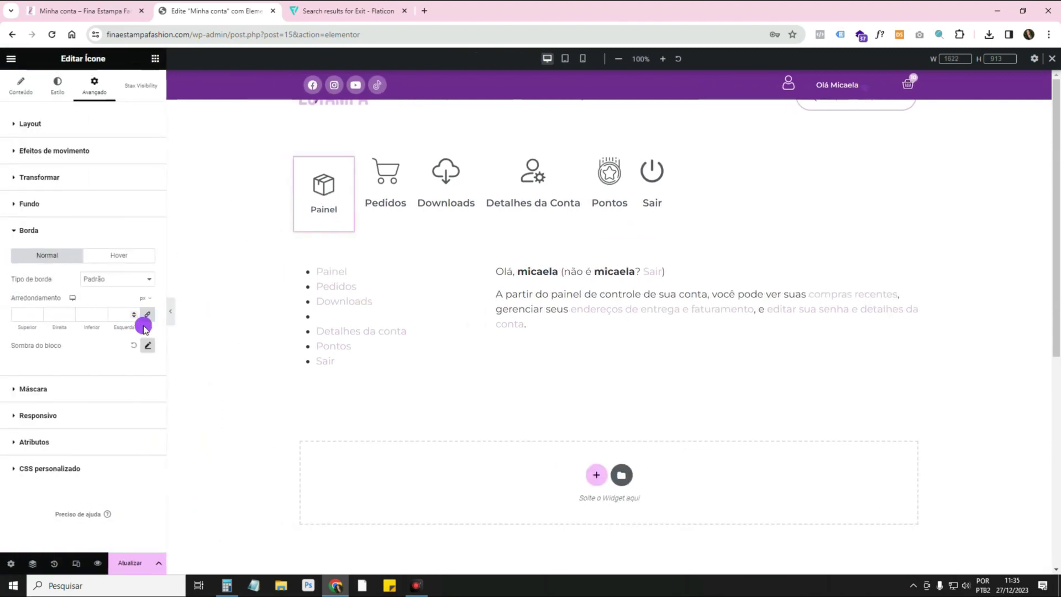
Set the Painel box shadow's vertical offset to 6 and preview the result.
click(149, 349)
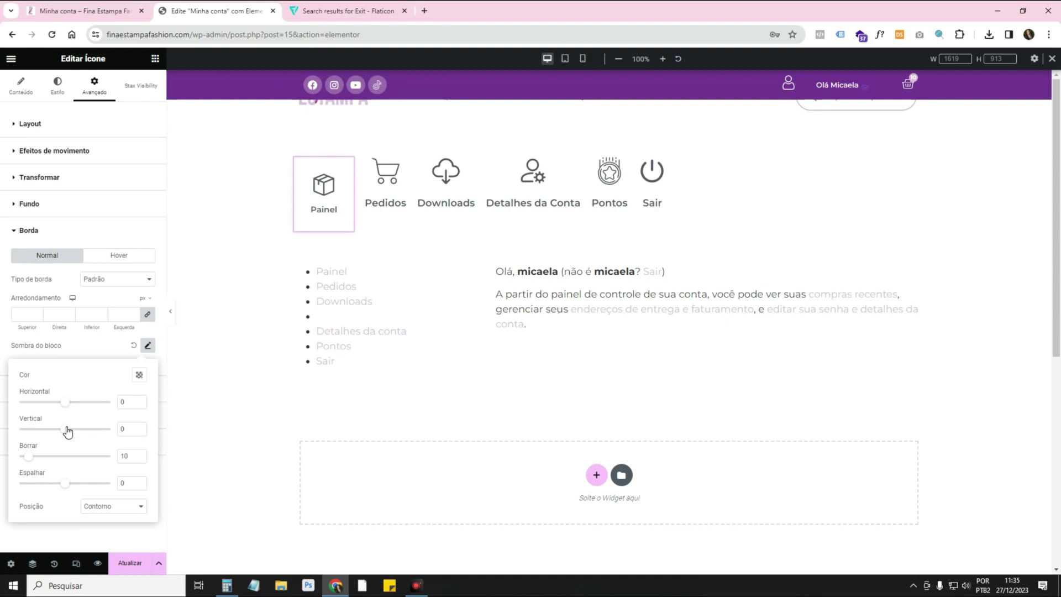
click(171, 311)
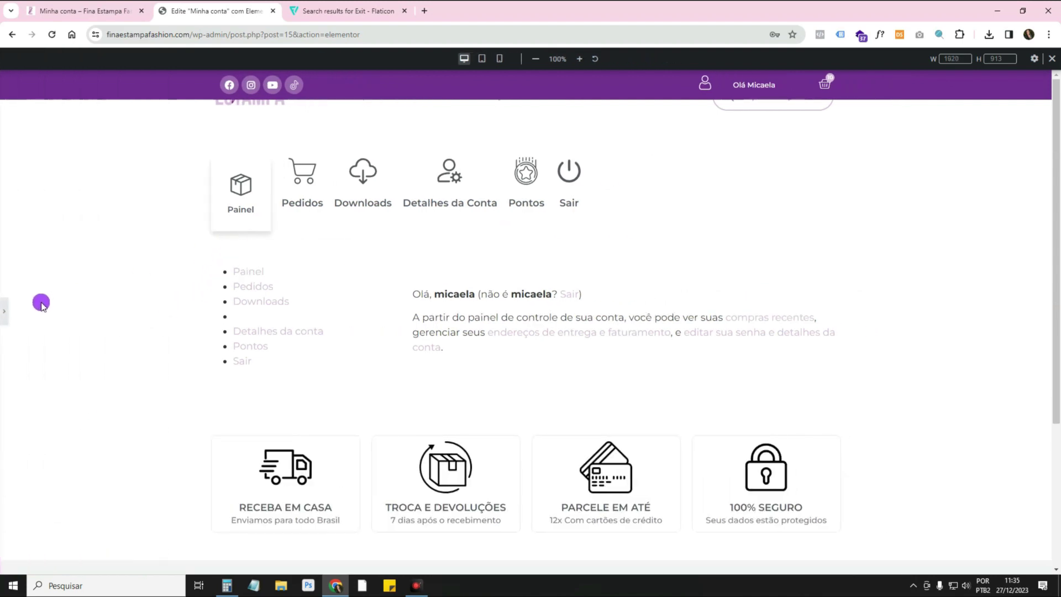
click(4, 311)
Lighten the Painel box shadow to about 0.12 opacity and round the box's corners by 10 px.
click(148, 345)
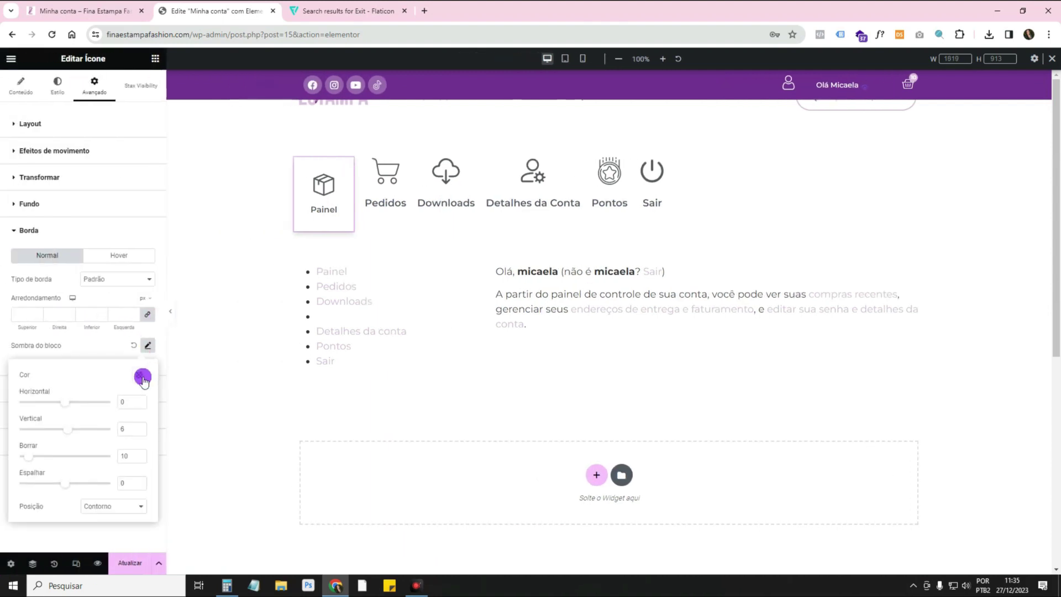
click(142, 377)
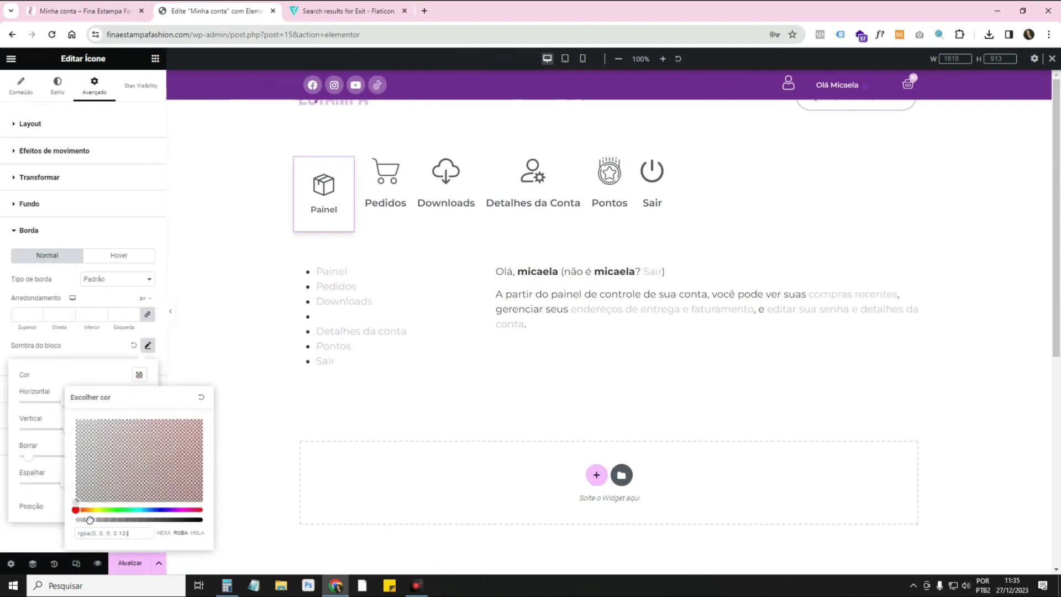
click(80, 379)
click(169, 311)
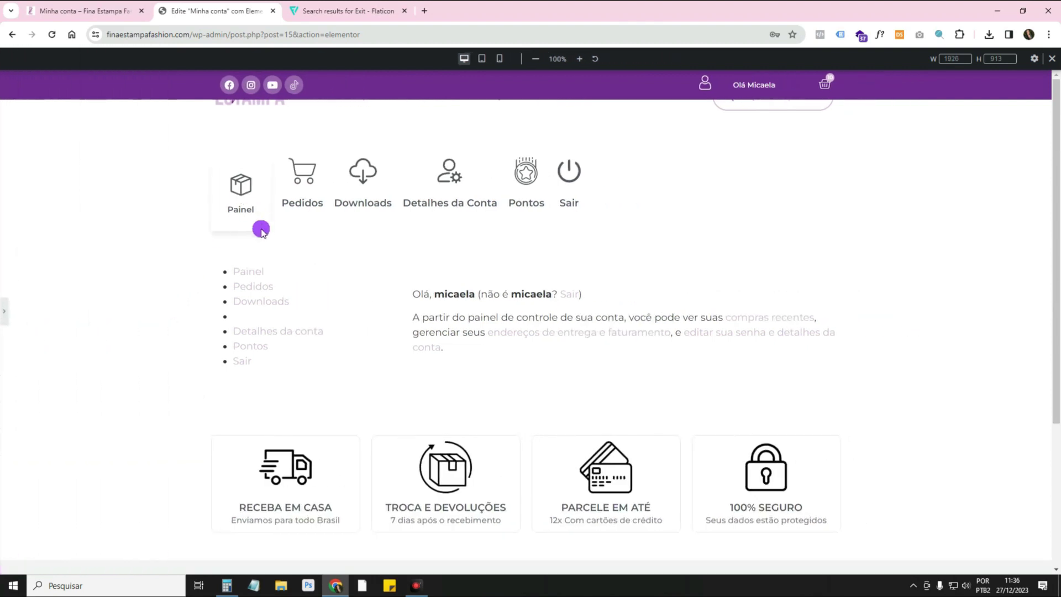
click(4, 314)
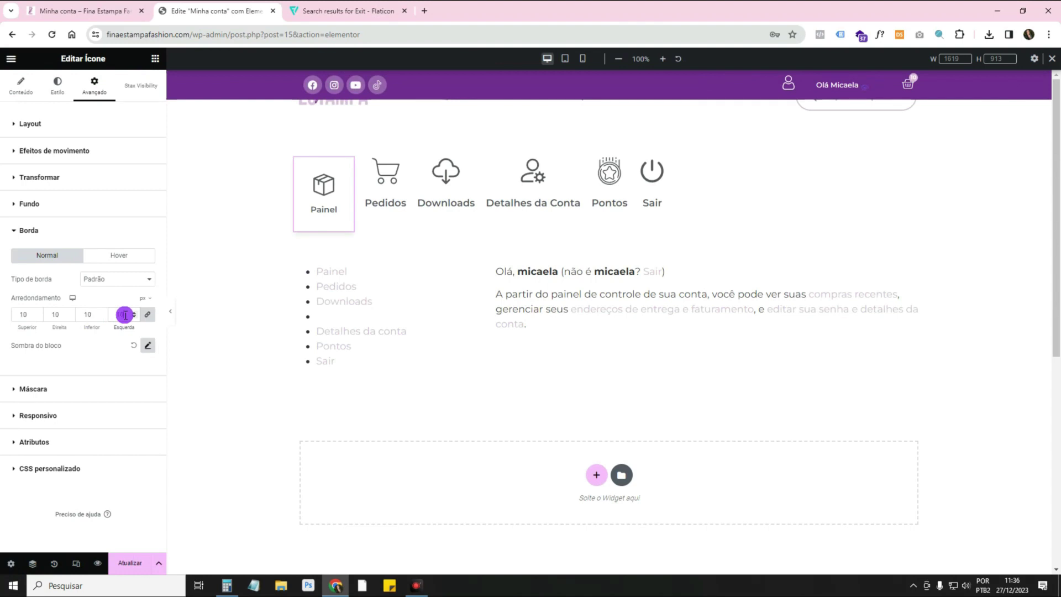
Change the icon row container's layout from Flexbox to Grade and update the page.
click(610, 147)
click(18, 86)
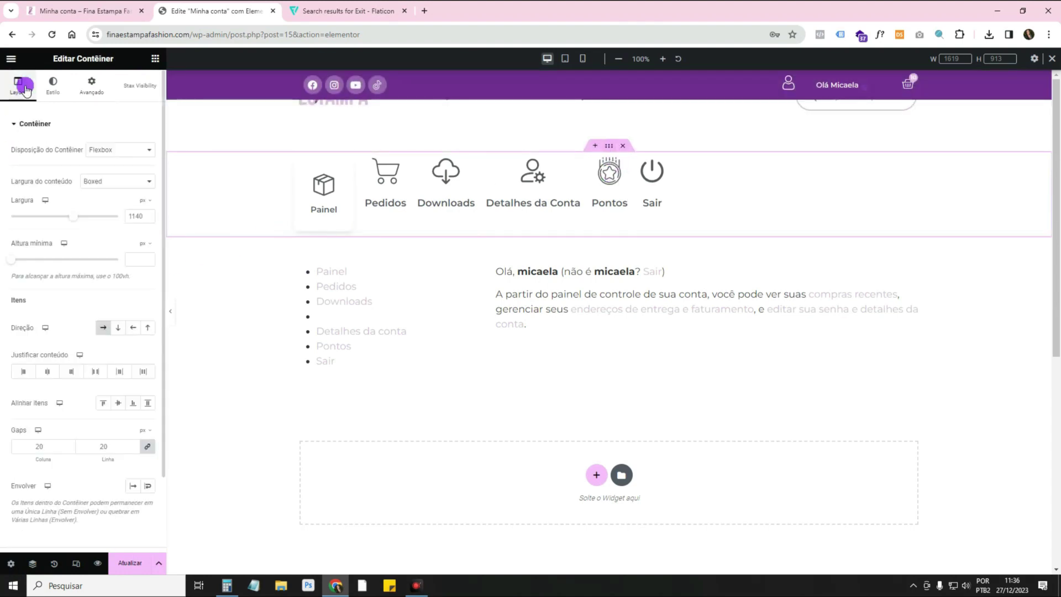
click(130, 153)
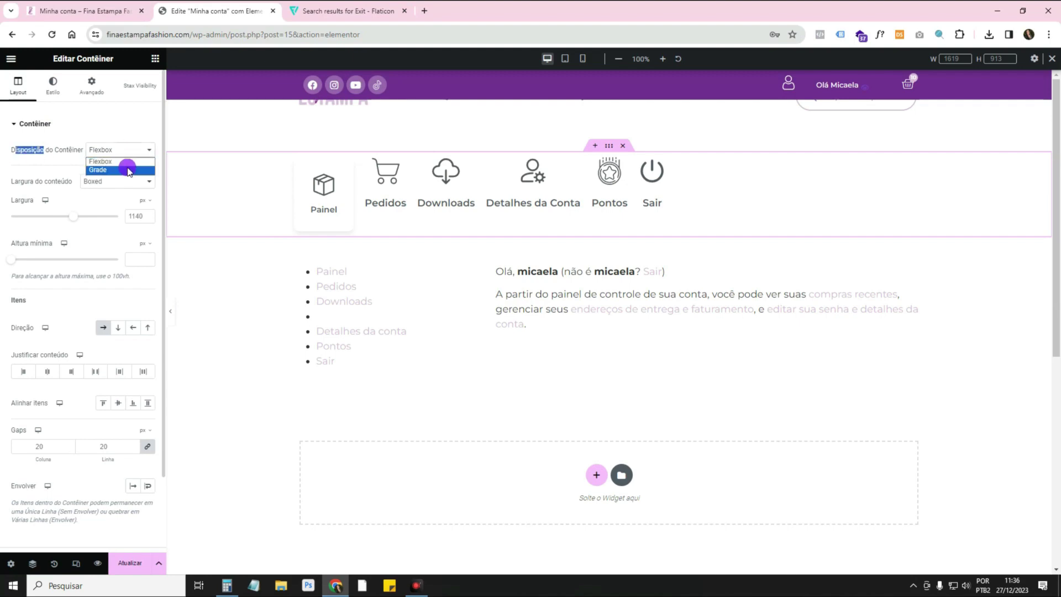
click(126, 166)
click(146, 552)
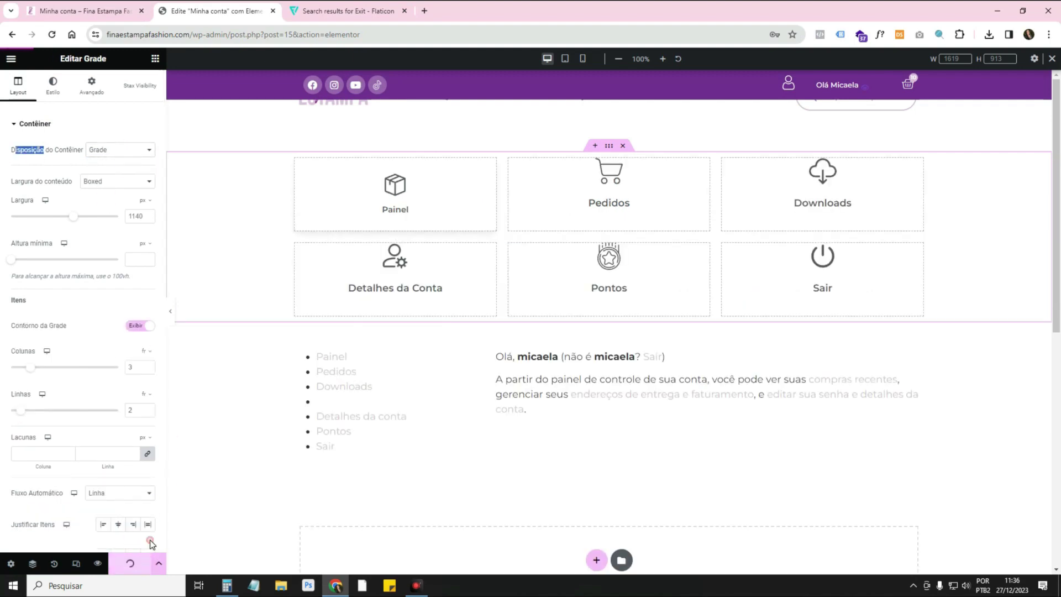
Open the WordPress dashboard in a separate tab from the live site and bring up Elementor's Recursos settings.
click(110, 14)
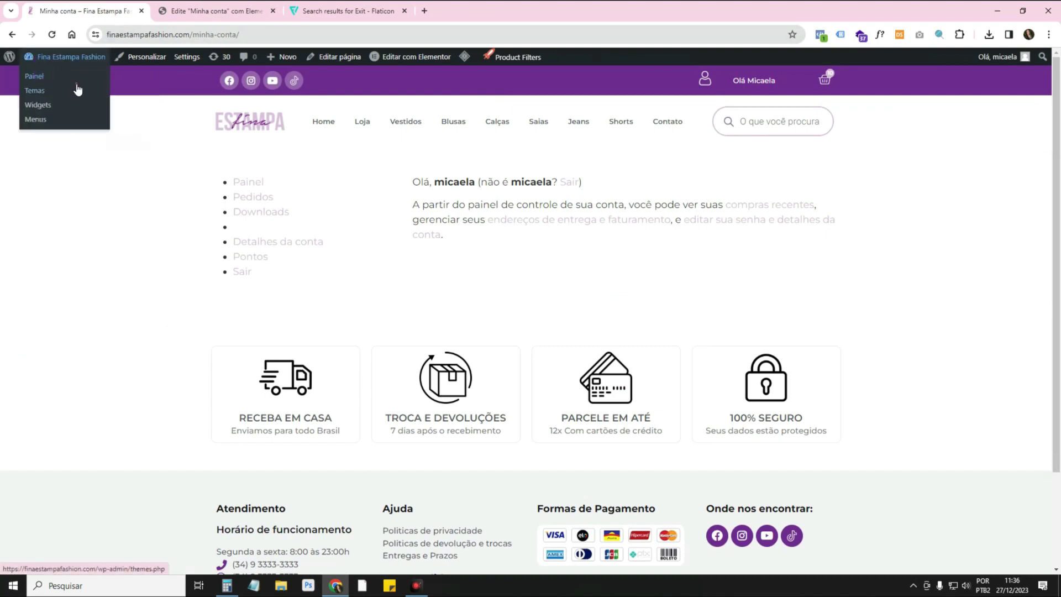
middle_click(43, 77)
click(208, 11)
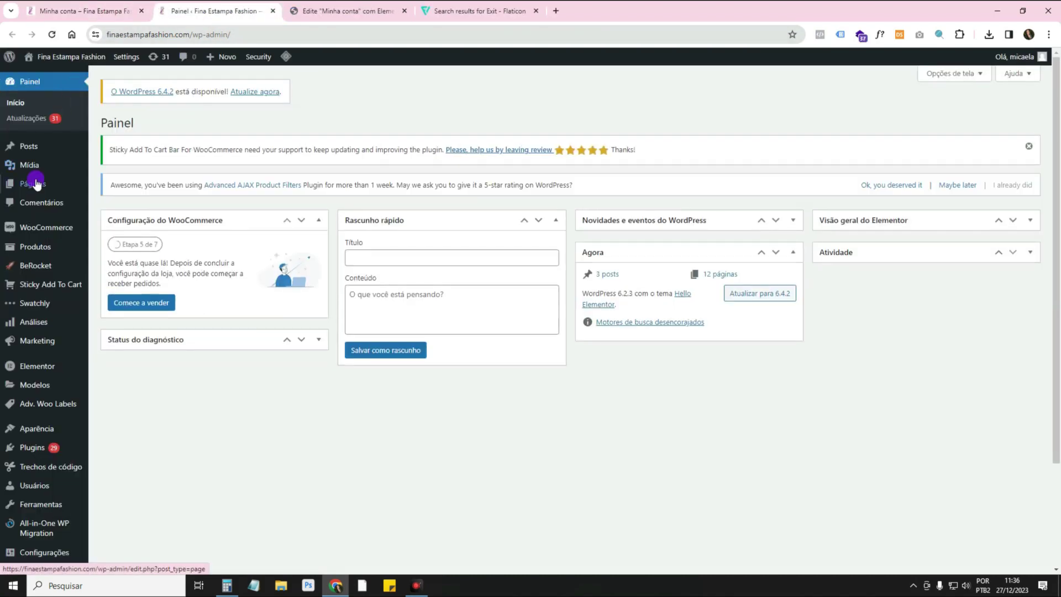
mouse_move(47, 365)
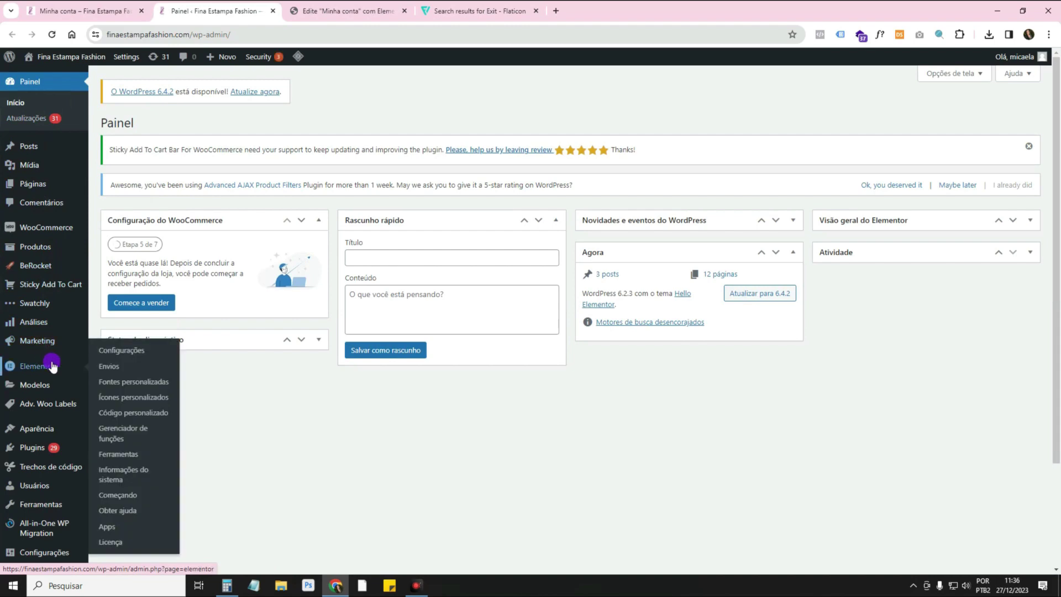
click(132, 352)
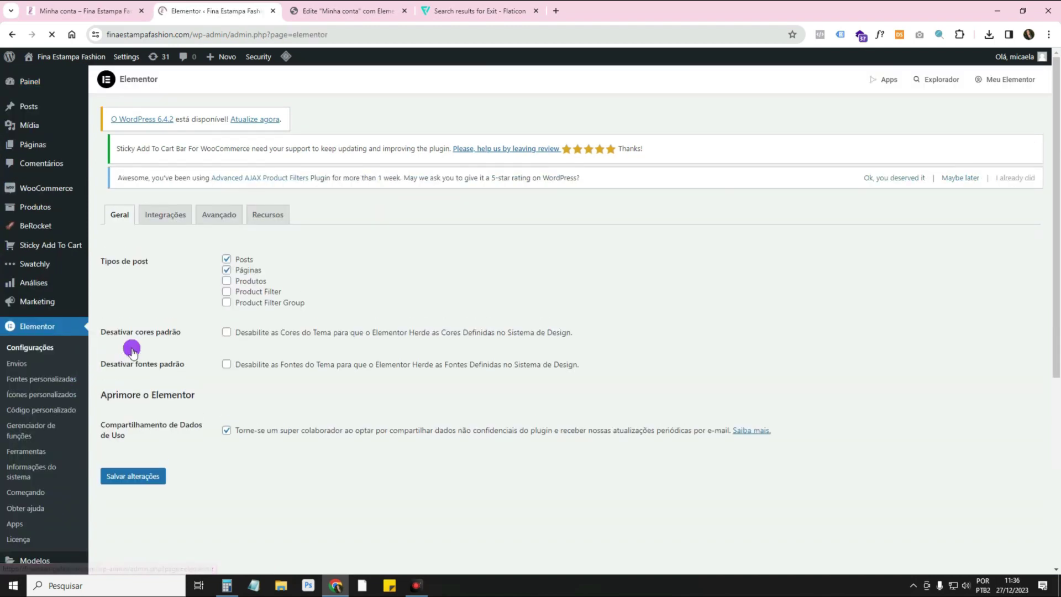
click(253, 230)
Examine the Grid Container and Contêiner Flexível feature settings in Elementor, then close the settings page.
scroll(257, 369, down, 8)
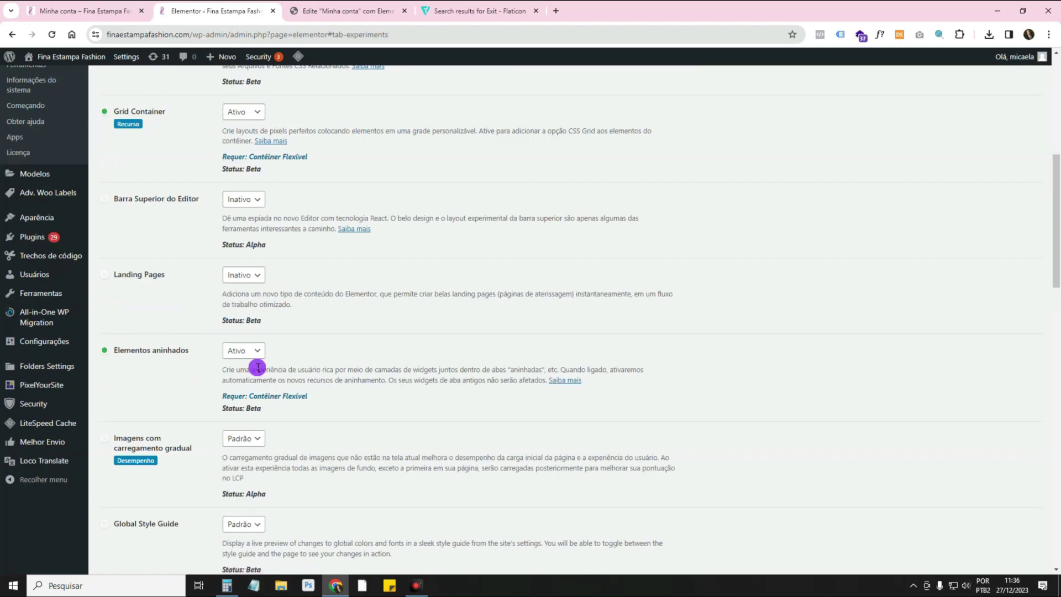
scroll(257, 370, down, 4)
scroll(151, 296, up, 4)
drag(116, 126, 157, 111)
scroll(157, 111, up, 3)
click(243, 278)
click(251, 303)
scroll(312, 310, down, 20)
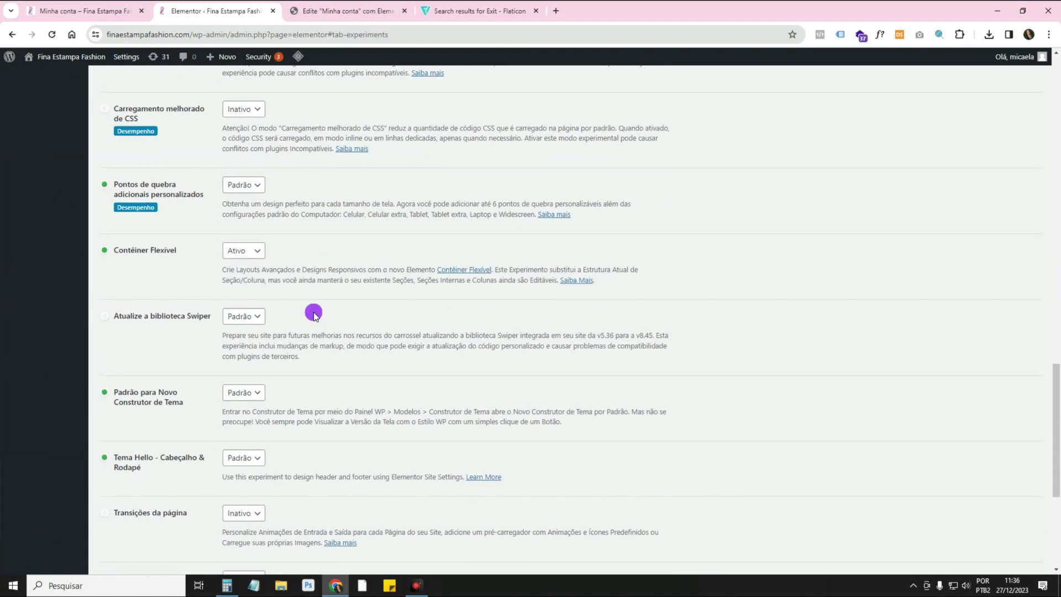
click(273, 11)
Set the icon grid to 6 columns and 1 row and preview the page at full width.
click(134, 150)
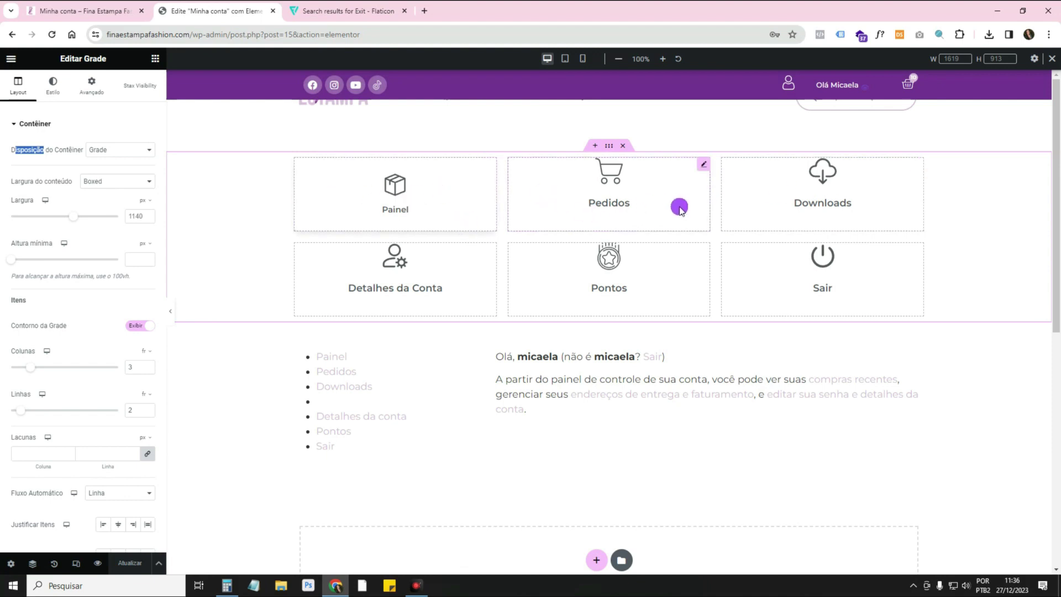
click(147, 364)
click(147, 365)
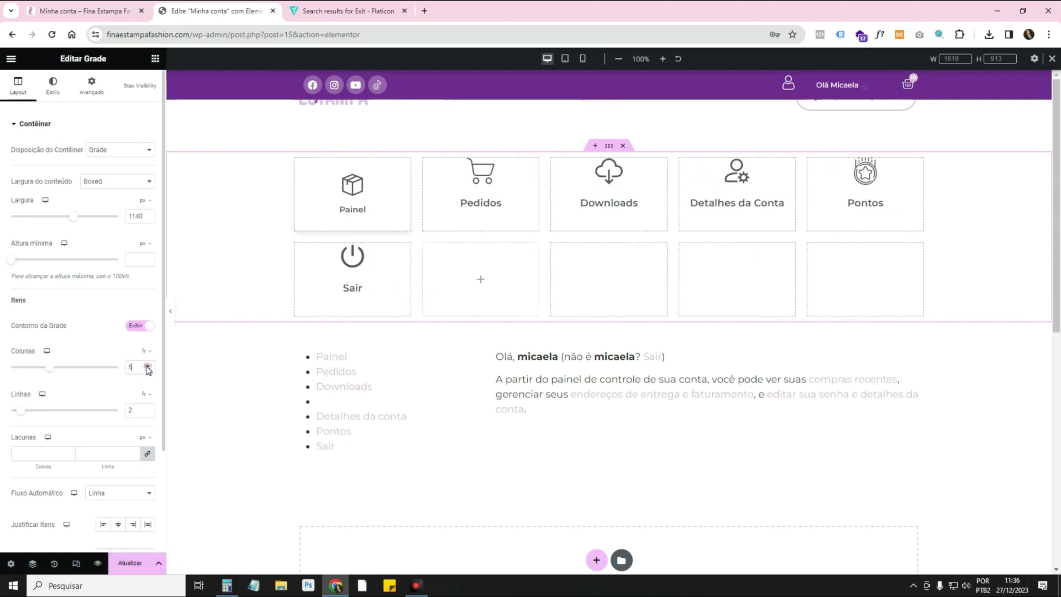
click(147, 365)
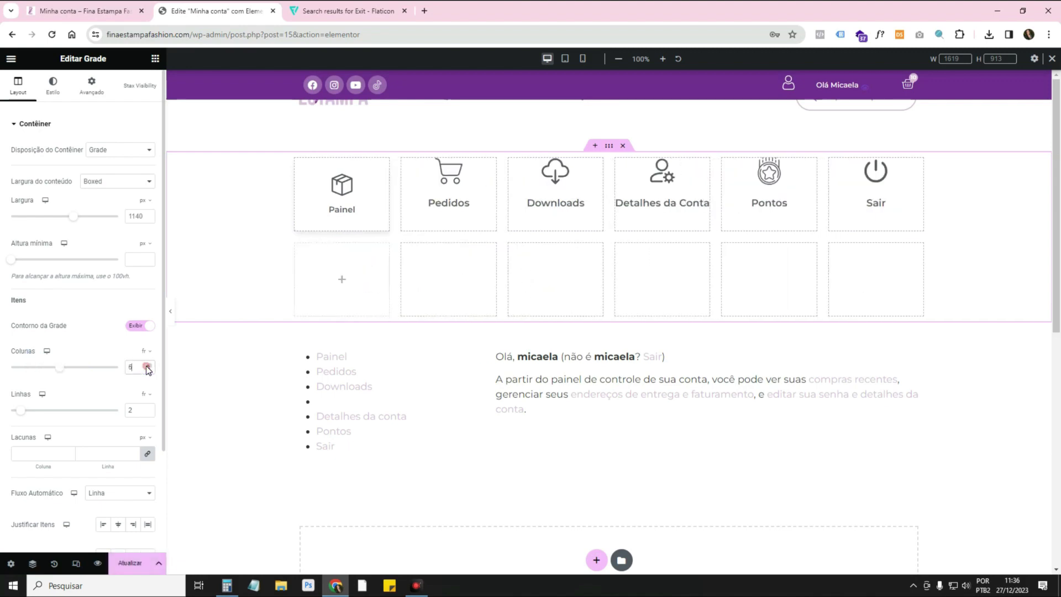
click(148, 415)
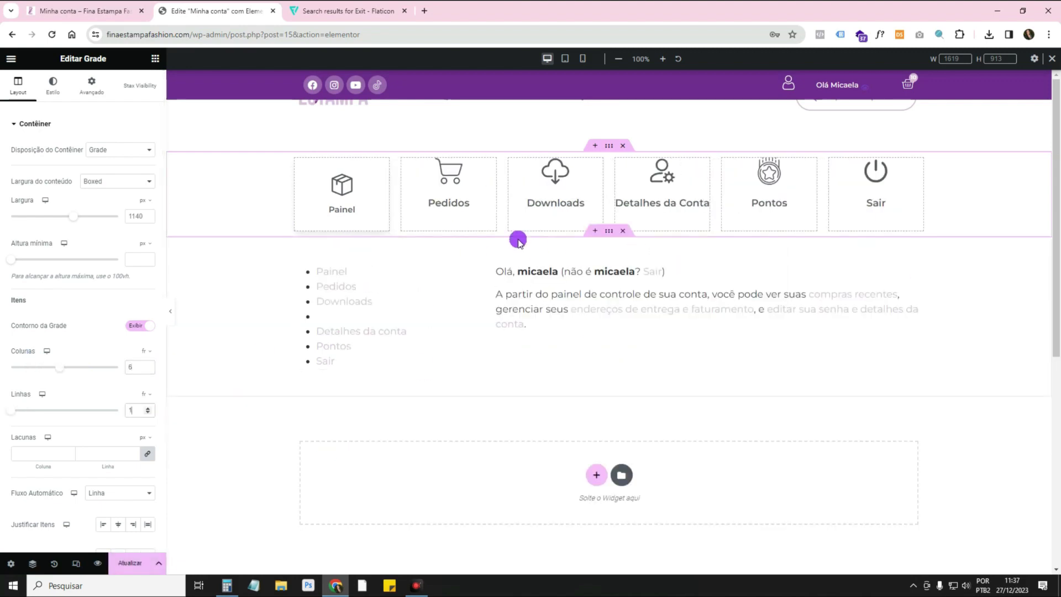
click(172, 316)
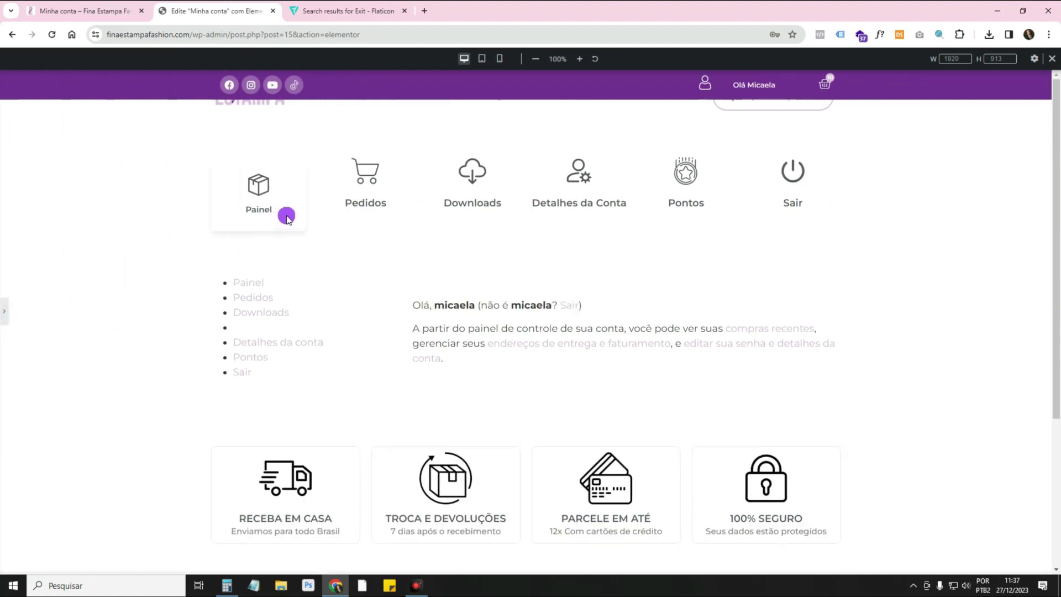
click(4, 323)
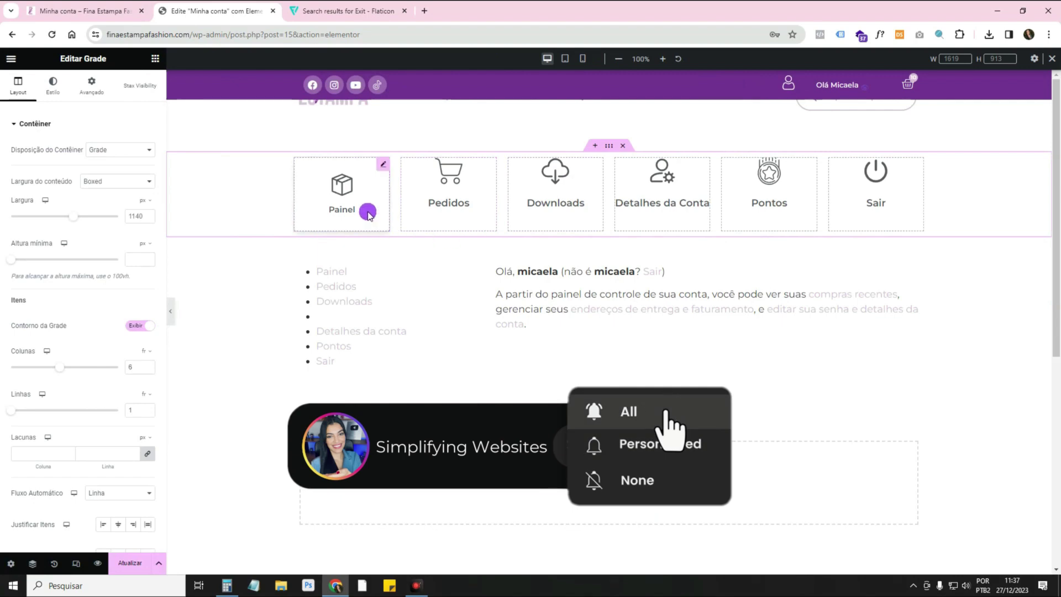
Copy the Painel box and paste its style onto the Pedidos, Downloads, Detalhes da Conta, Pontos and Sair boxes.
right_click(353, 190)
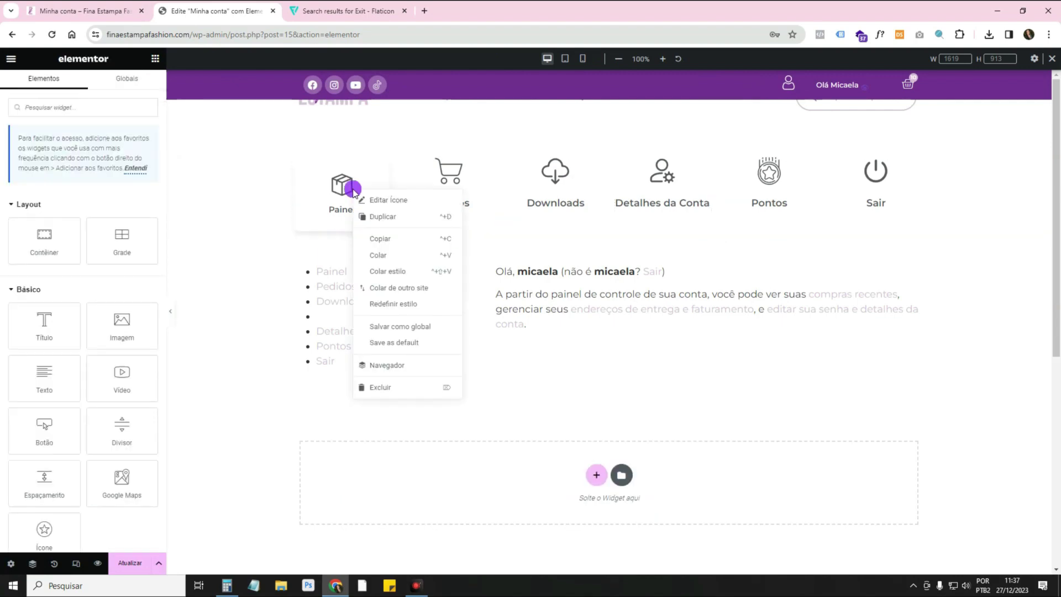
click(398, 238)
right_click(442, 200)
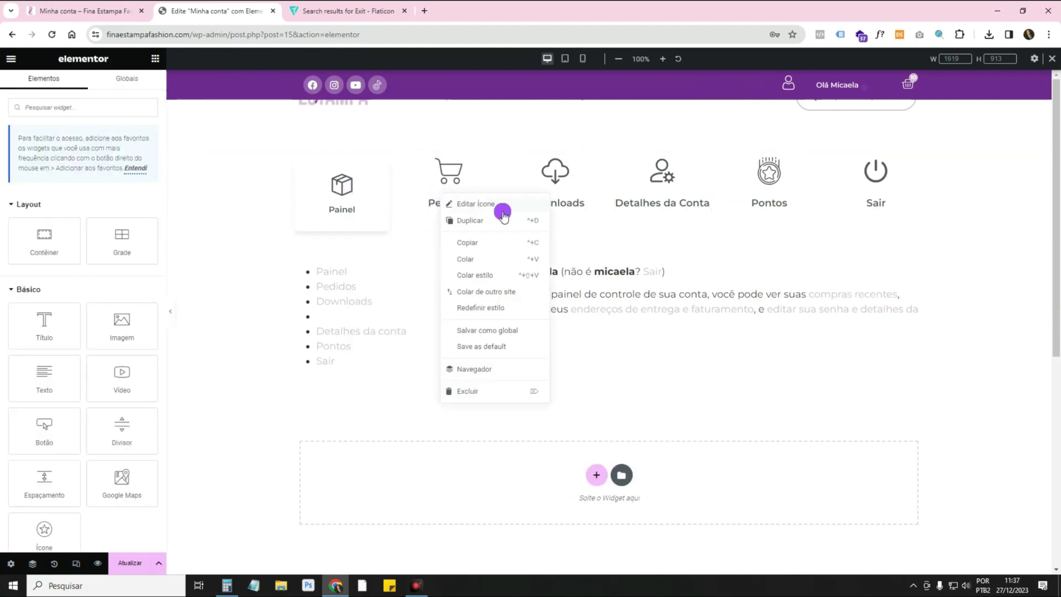
click(525, 274)
right_click(558, 193)
click(631, 272)
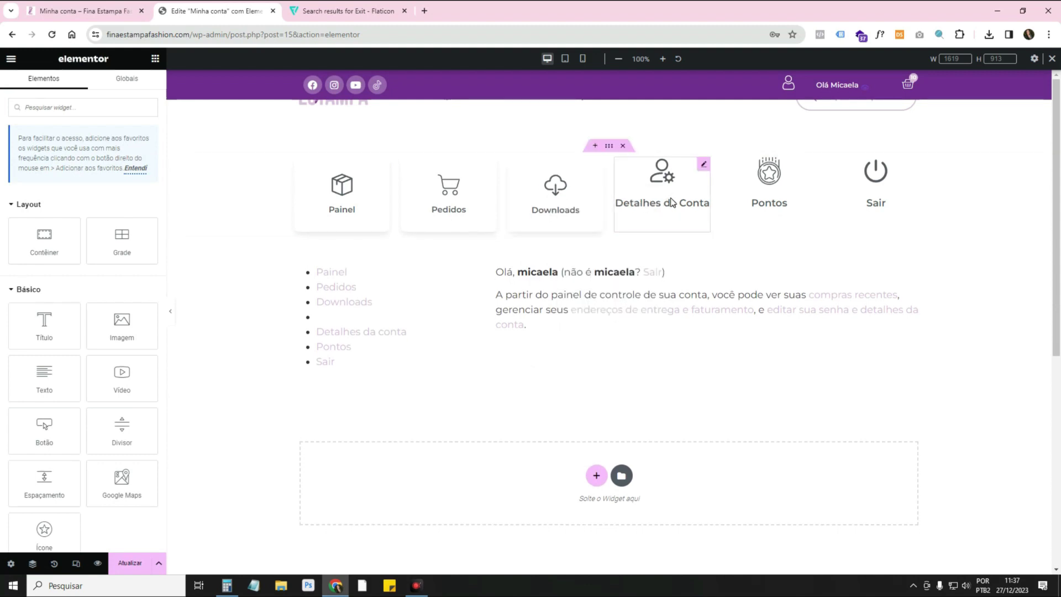
right_click(678, 203)
click(741, 277)
right_click(781, 197)
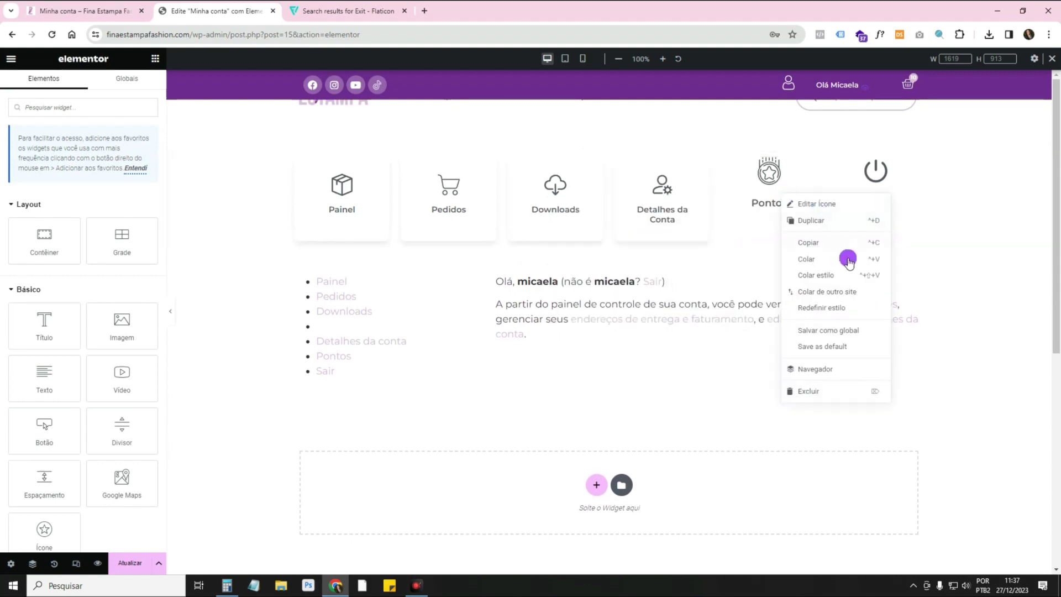
click(847, 278)
right_click(866, 189)
click(942, 269)
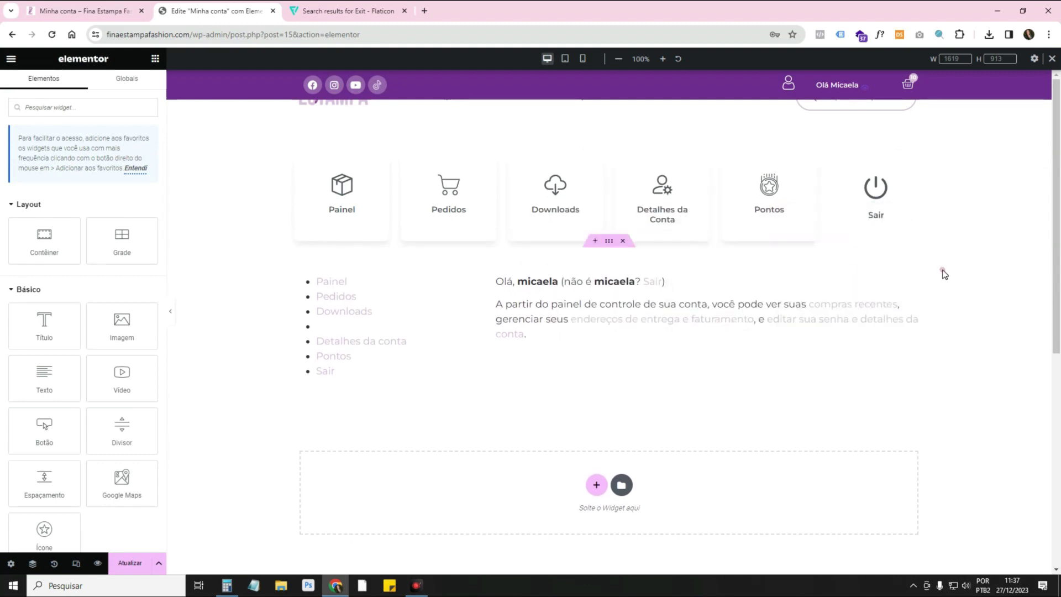
Set the title font size of the Detalhes da Conta box to 12 px.
click(687, 211)
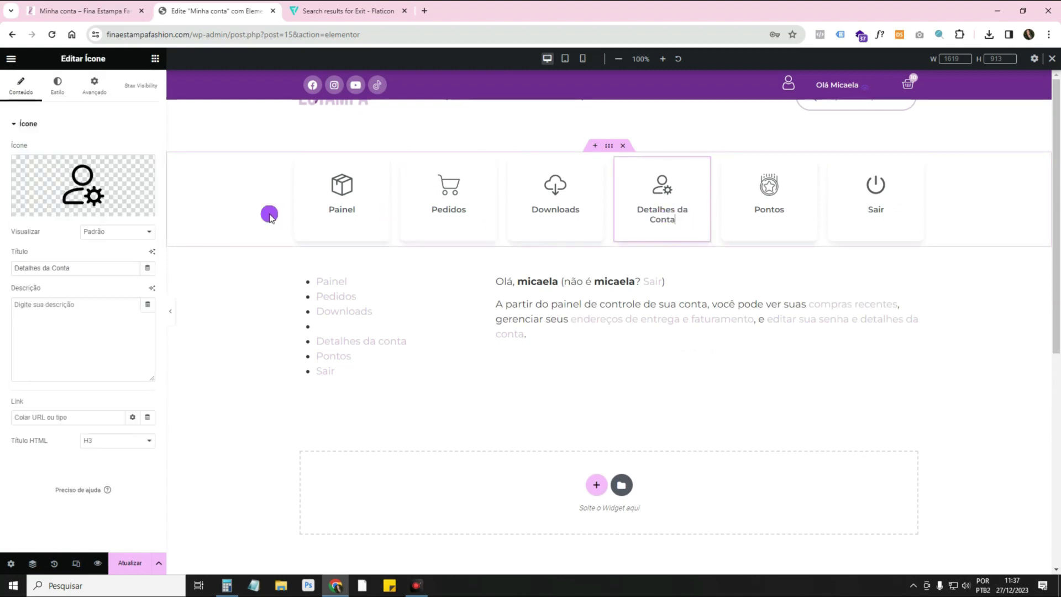
click(59, 87)
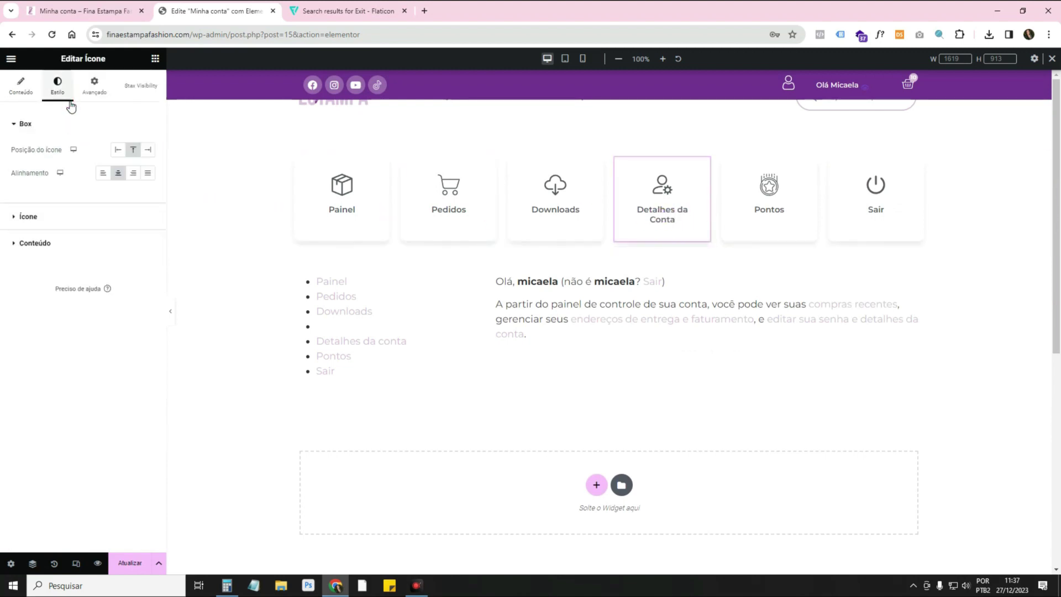
click(90, 245)
click(148, 284)
click(144, 357)
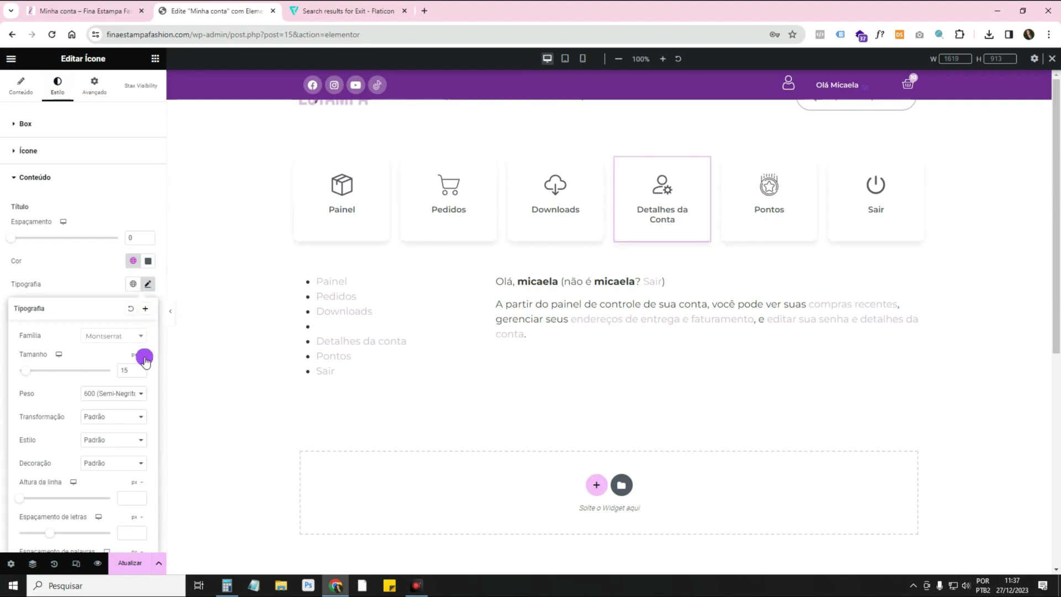
click(140, 373)
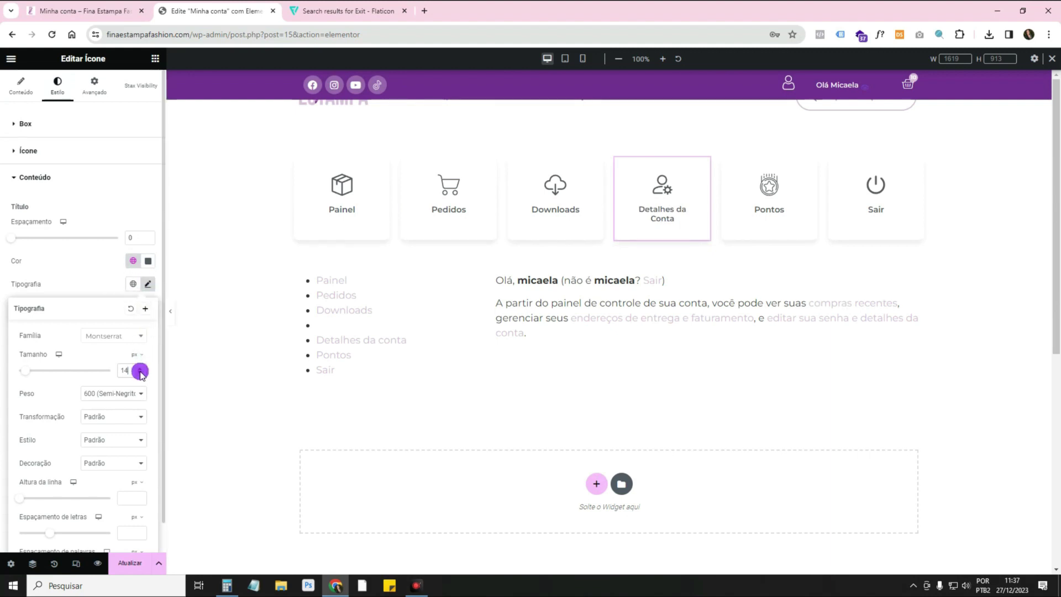
click(140, 373)
click(141, 373)
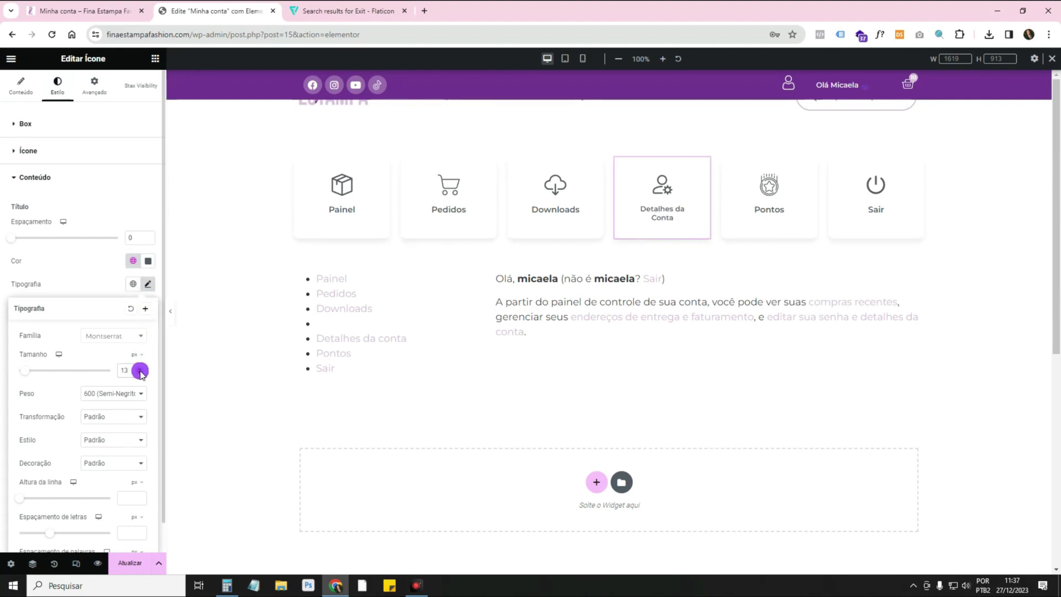
click(140, 373)
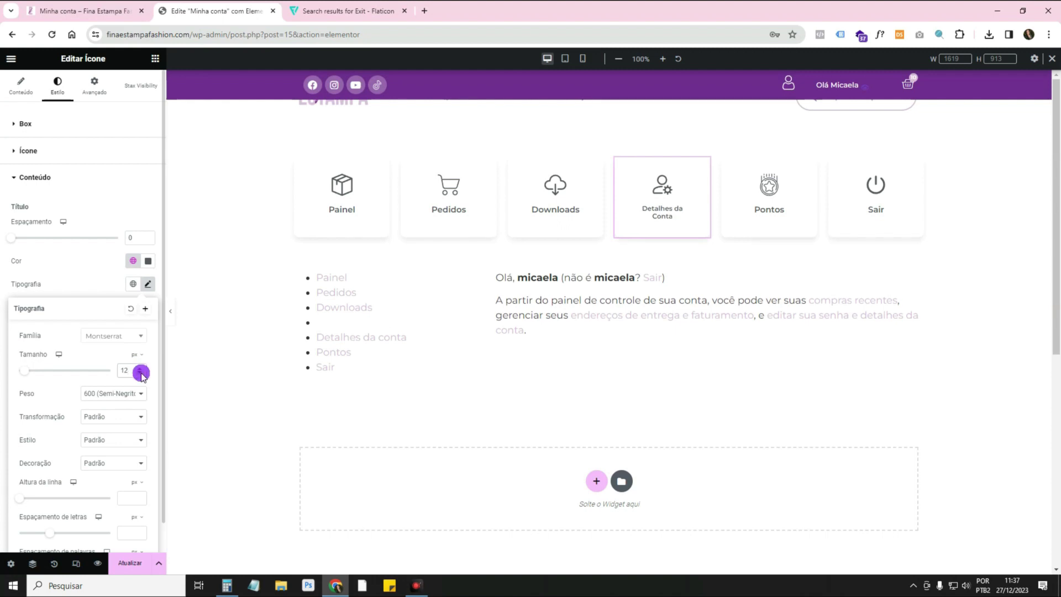
click(140, 369)
click(141, 375)
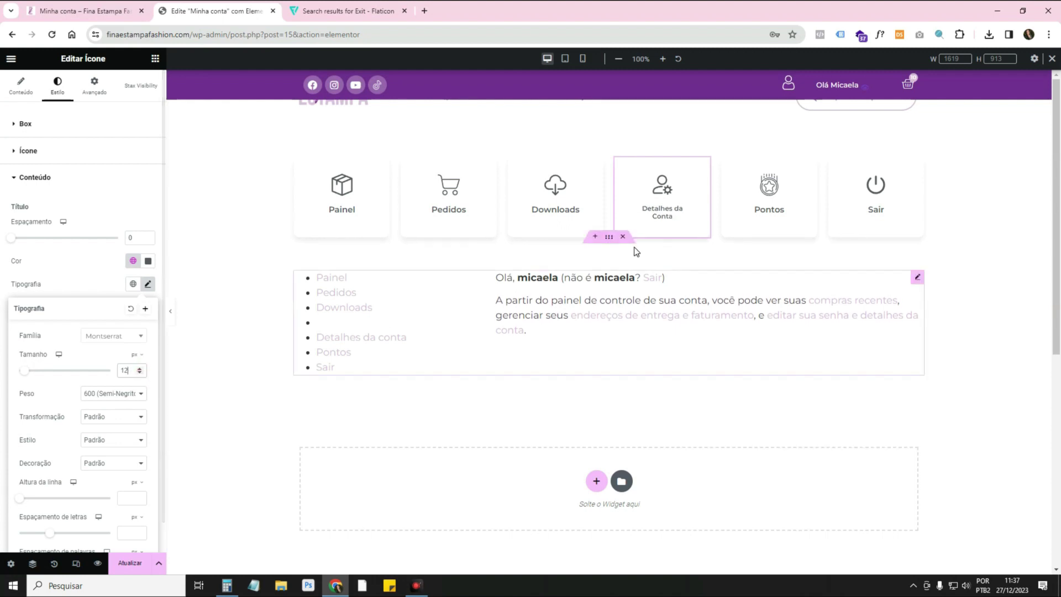
Set the Detalhes da Conta box's padding to 25 px on all sides and preview the row.
click(101, 94)
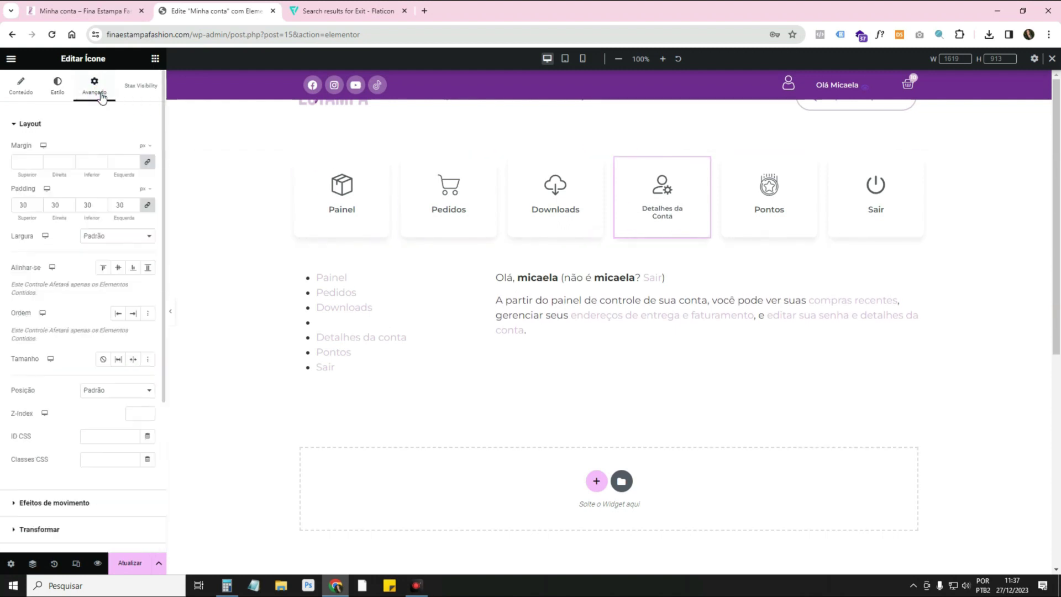
click(126, 205)
text(25)
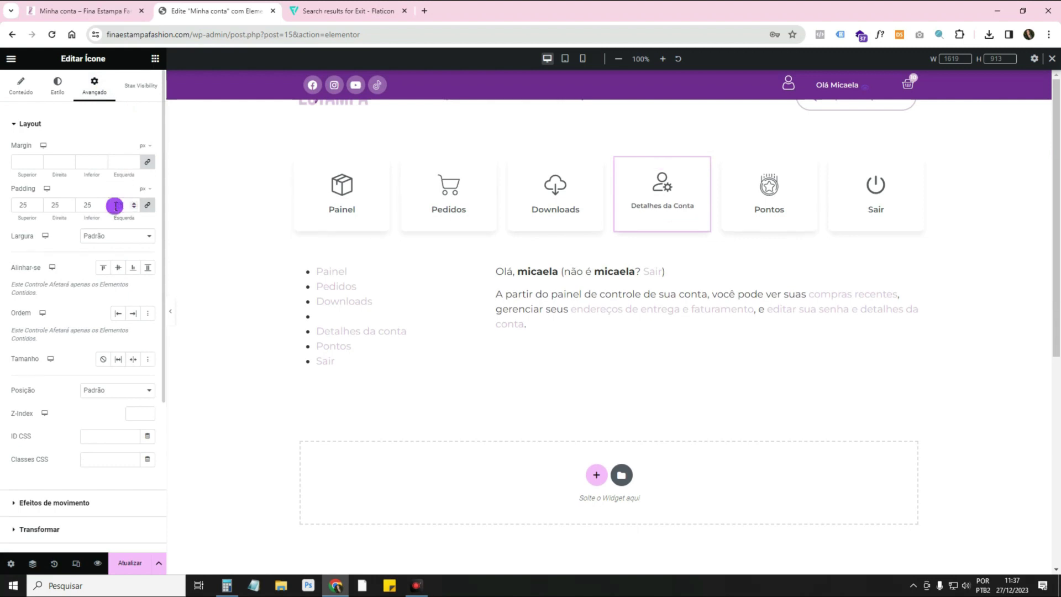
click(171, 311)
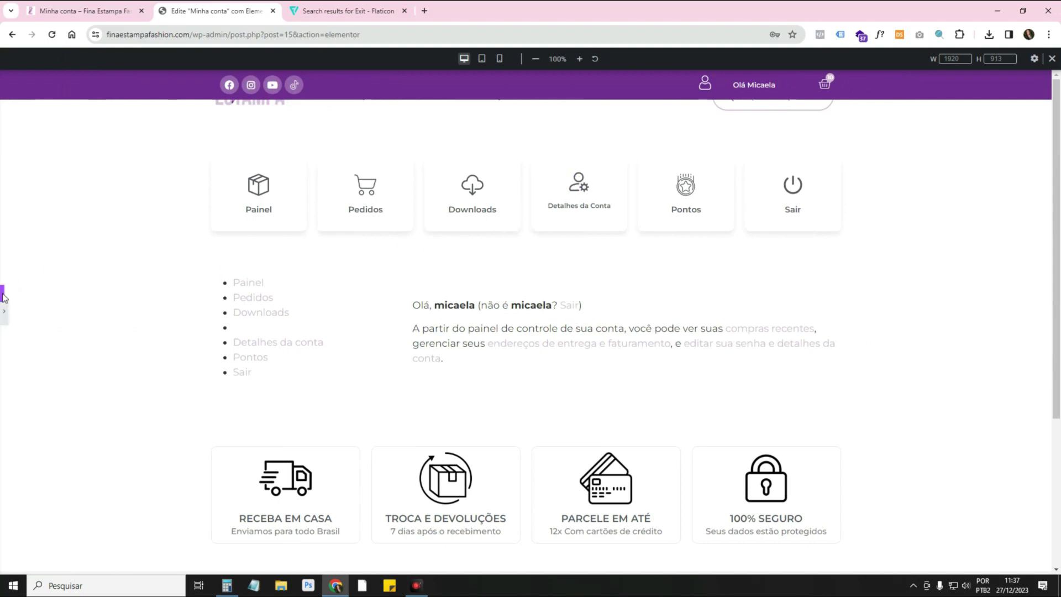
click(3, 313)
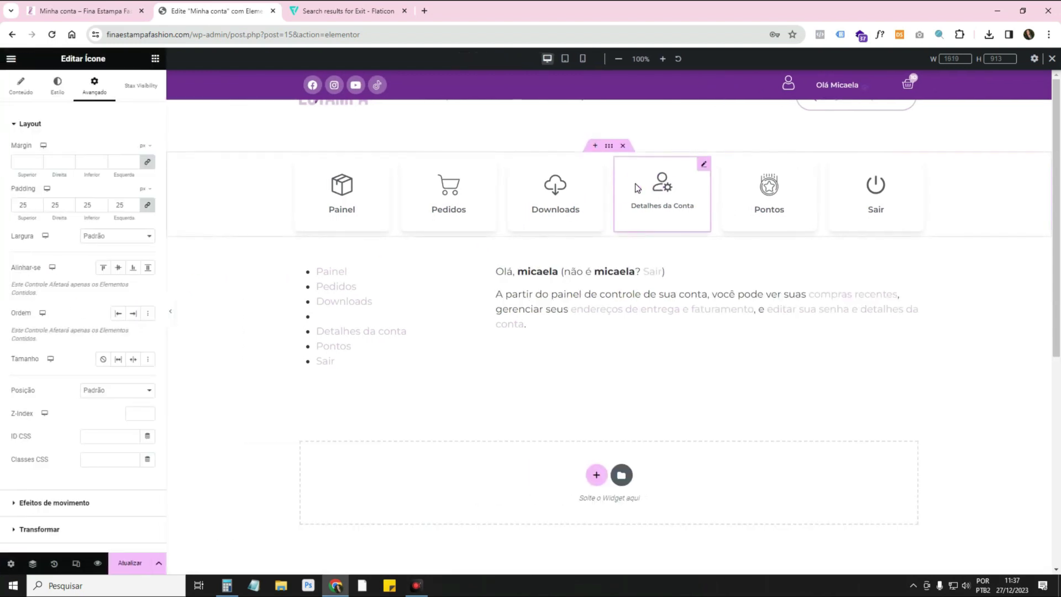
Copy the Detalhes da Conta box, paste its style onto the other five icon boxes and preview the row.
right_click(636, 186)
click(675, 233)
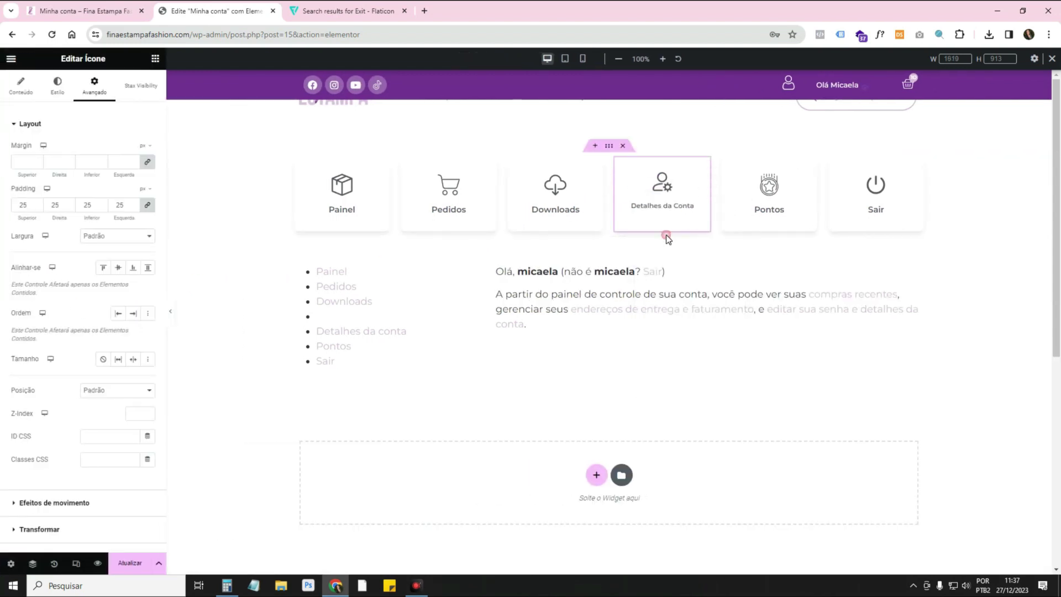
right_click(578, 203)
click(648, 279)
right_click(465, 203)
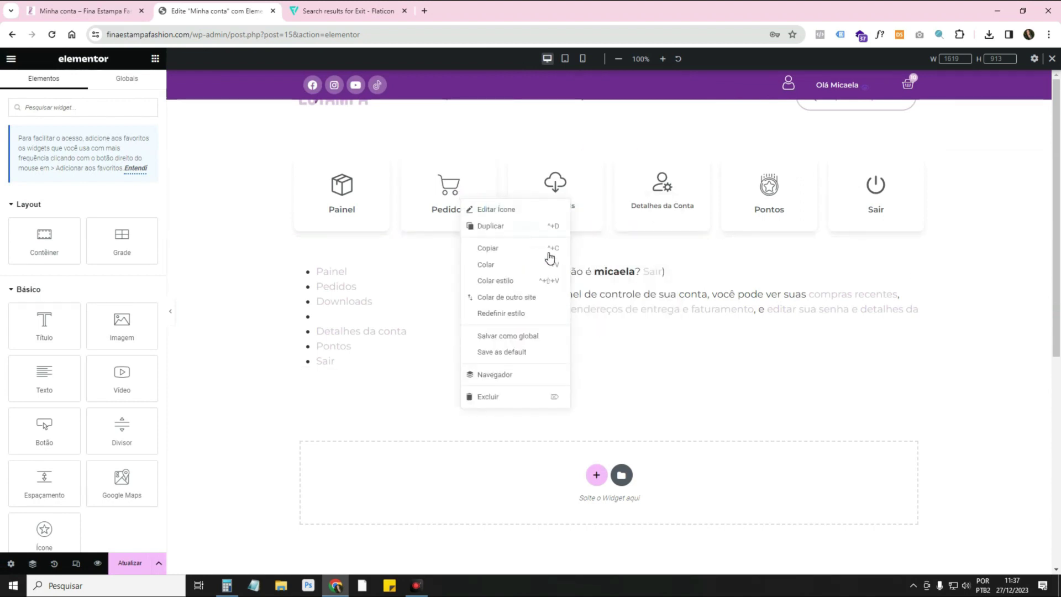
click(544, 279)
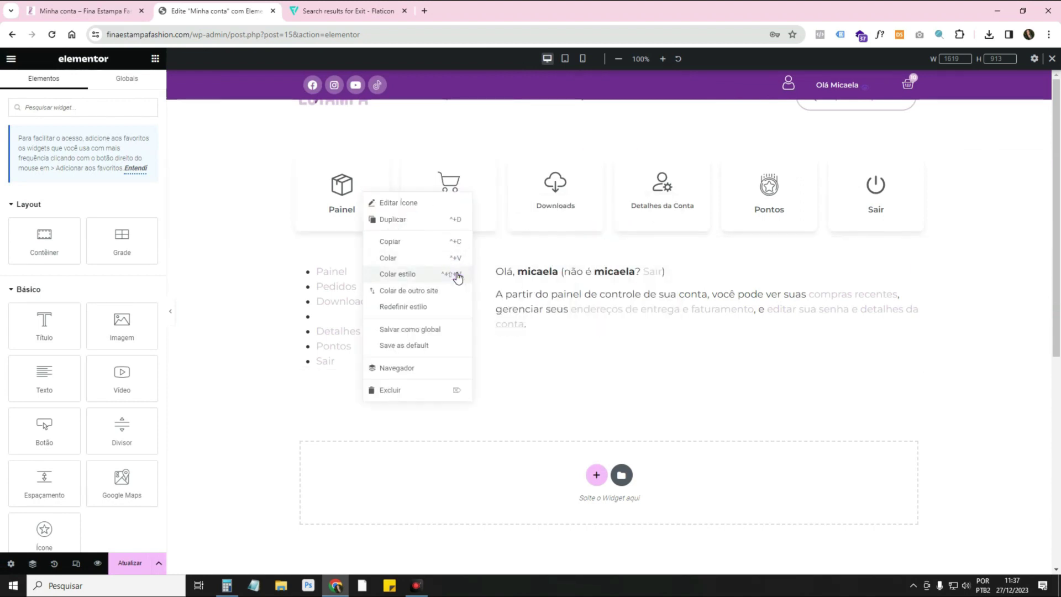
click(457, 274)
right_click(759, 196)
click(841, 279)
right_click(870, 200)
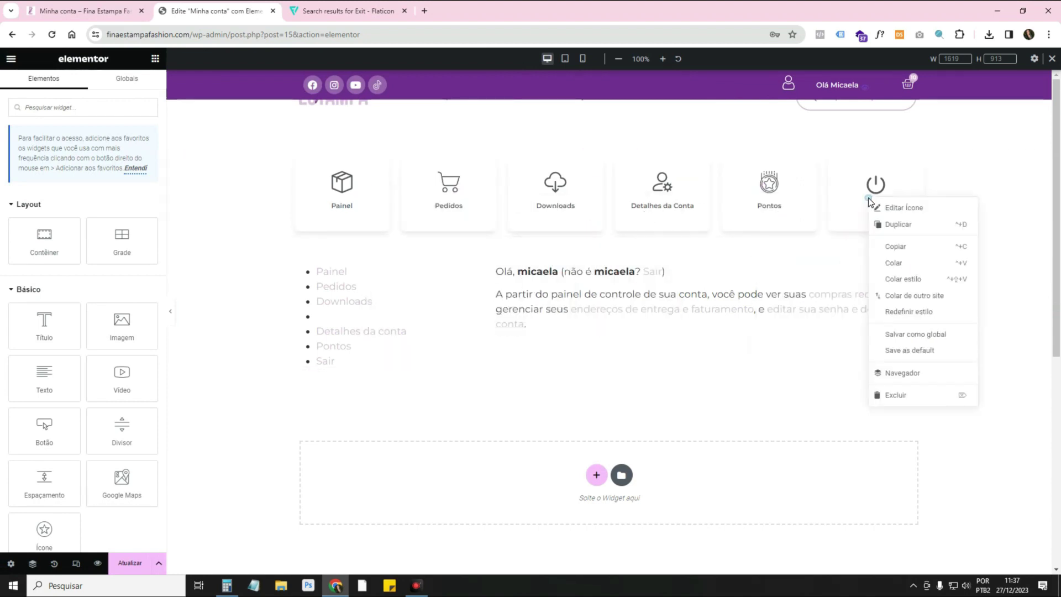
click(937, 278)
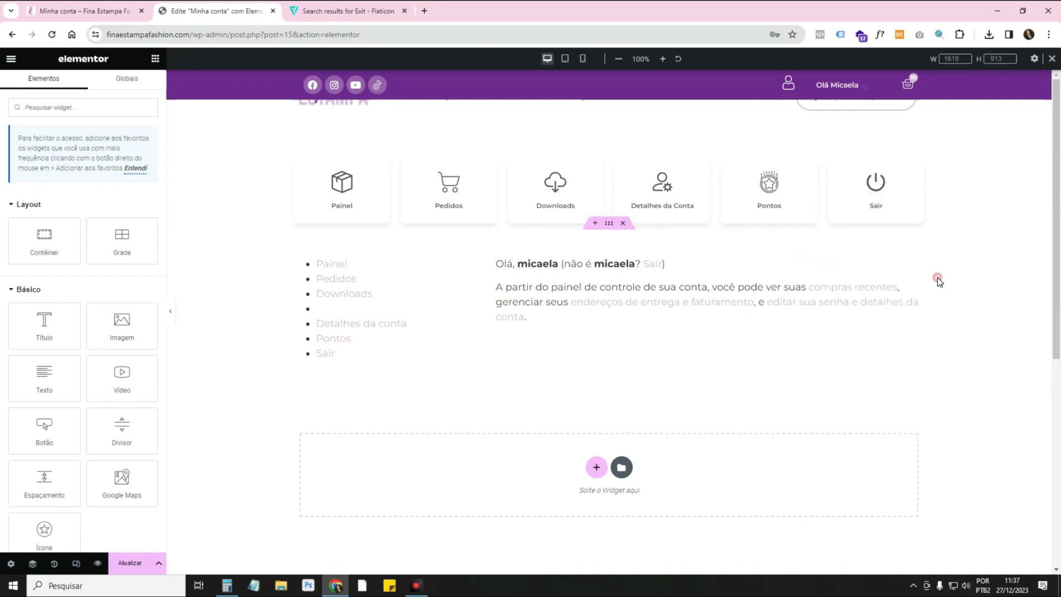
click(169, 311)
click(4, 311)
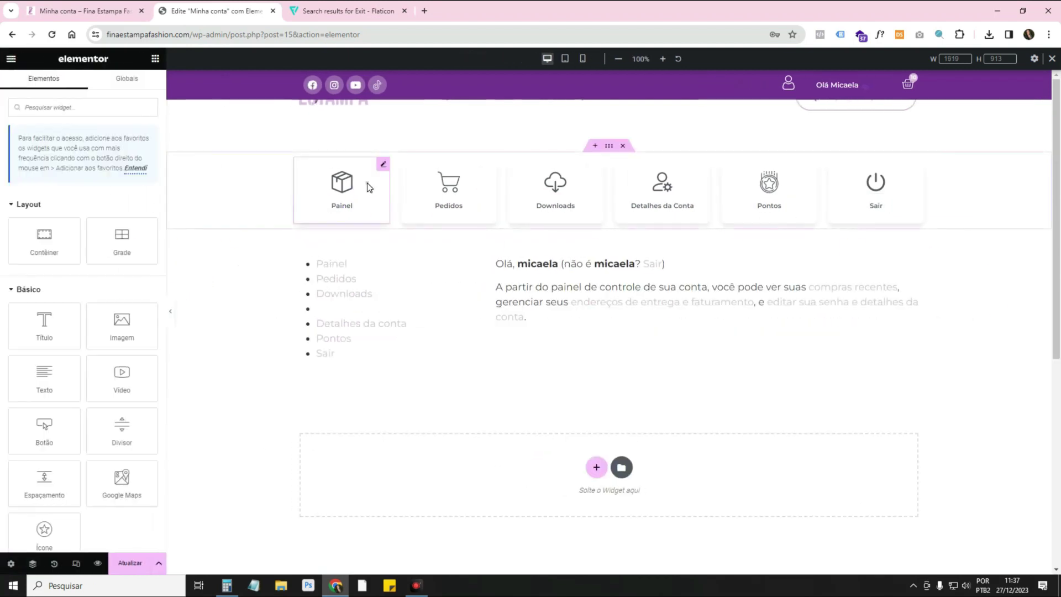
Set the vertical offset of the Painel box's shadow to 4 and preview the icon box row.
click(367, 185)
scroll(99, 232, down, 4)
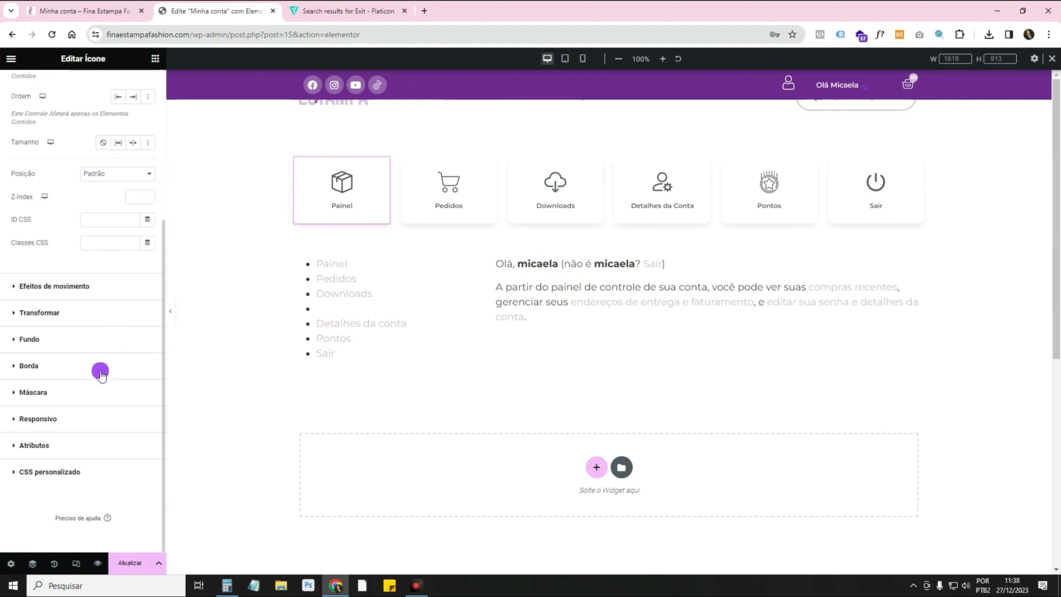
click(68, 368)
click(148, 345)
drag(65, 429, 81, 428)
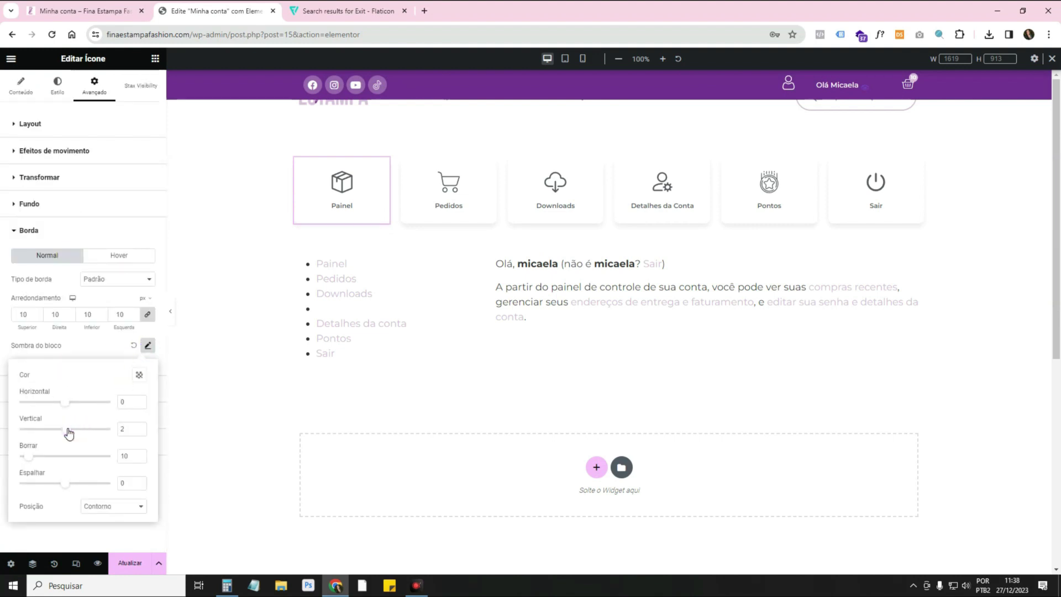
click(170, 312)
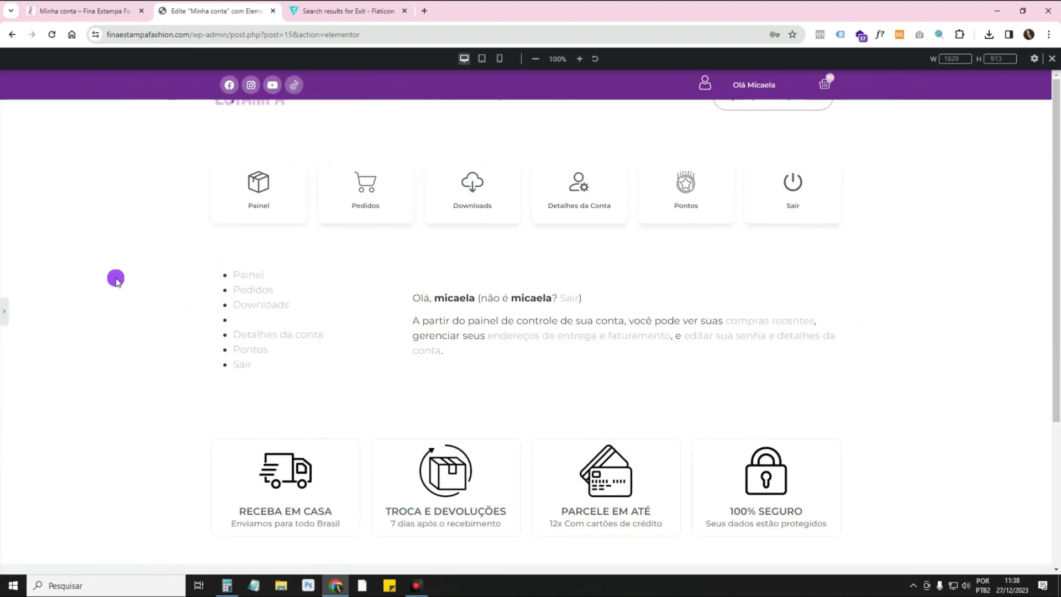
click(4, 311)
click(147, 345)
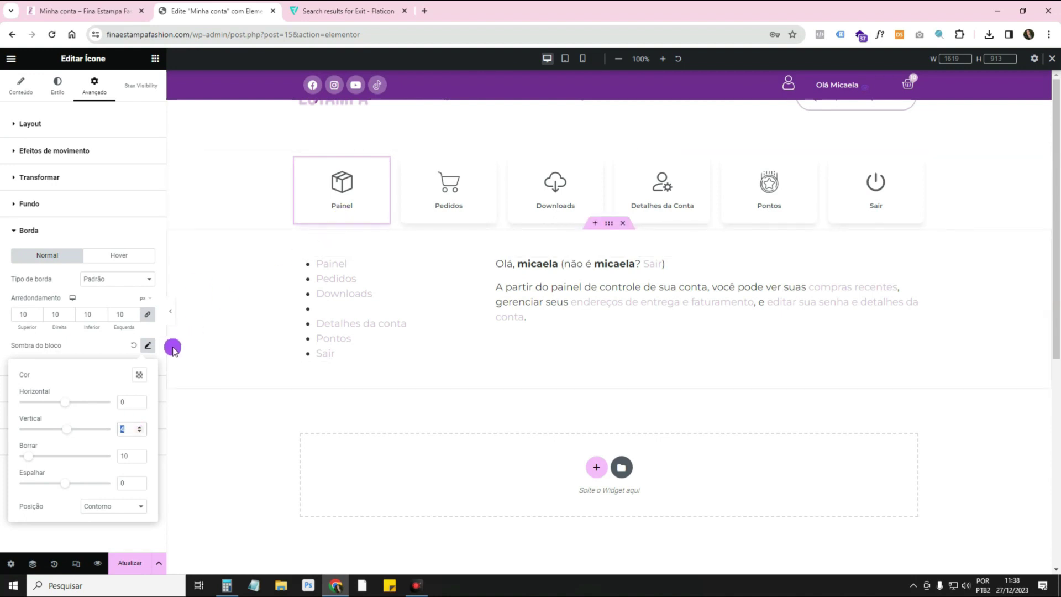
click(172, 311)
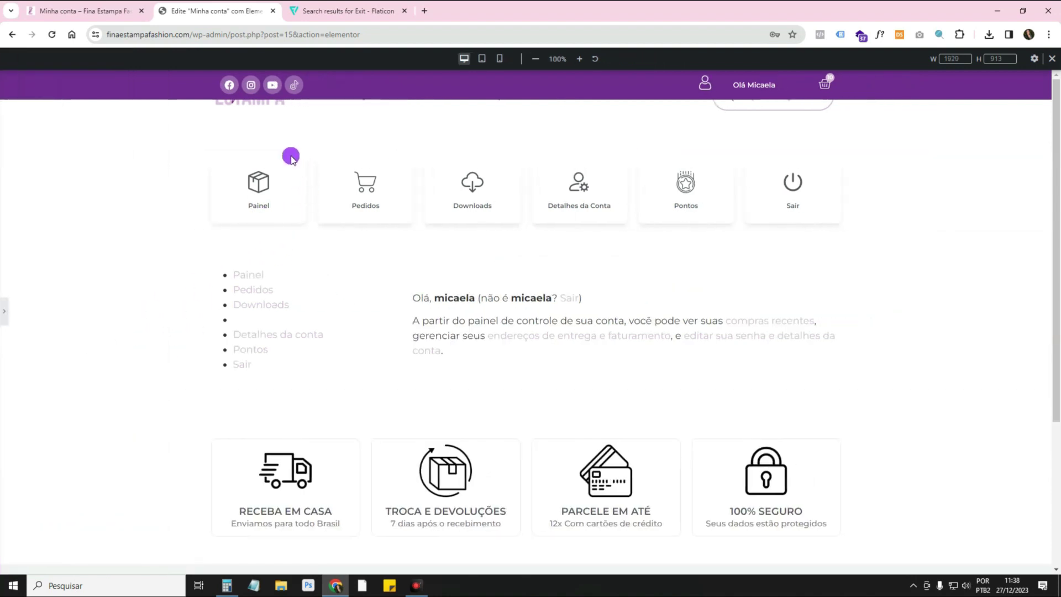
click(3, 316)
Copy the Painel box, paste its style onto the other icon boxes and update the page.
right_click(297, 184)
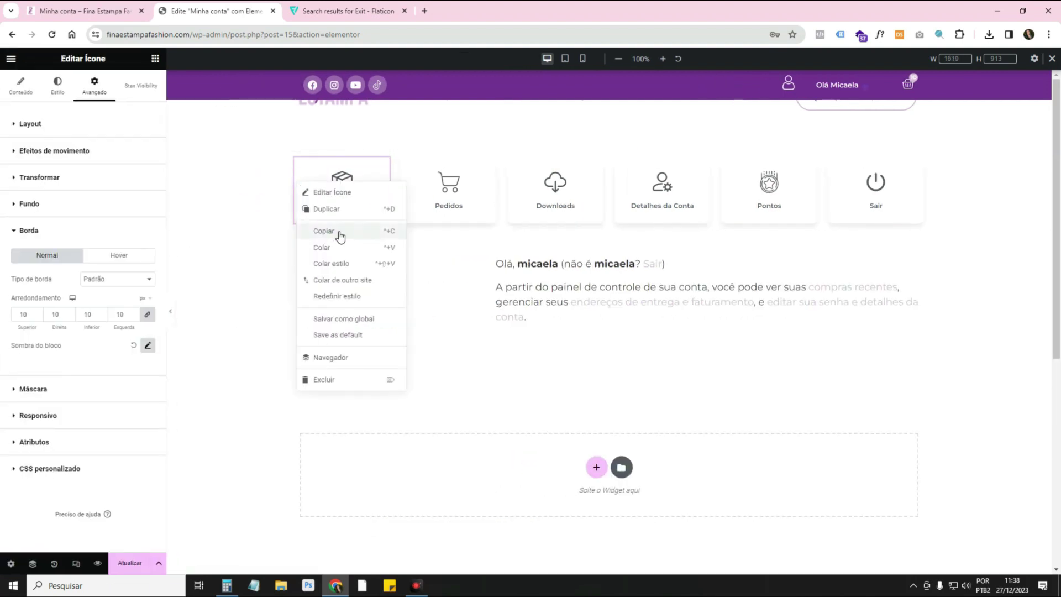
click(340, 236)
right_click(445, 197)
click(523, 274)
right_click(559, 208)
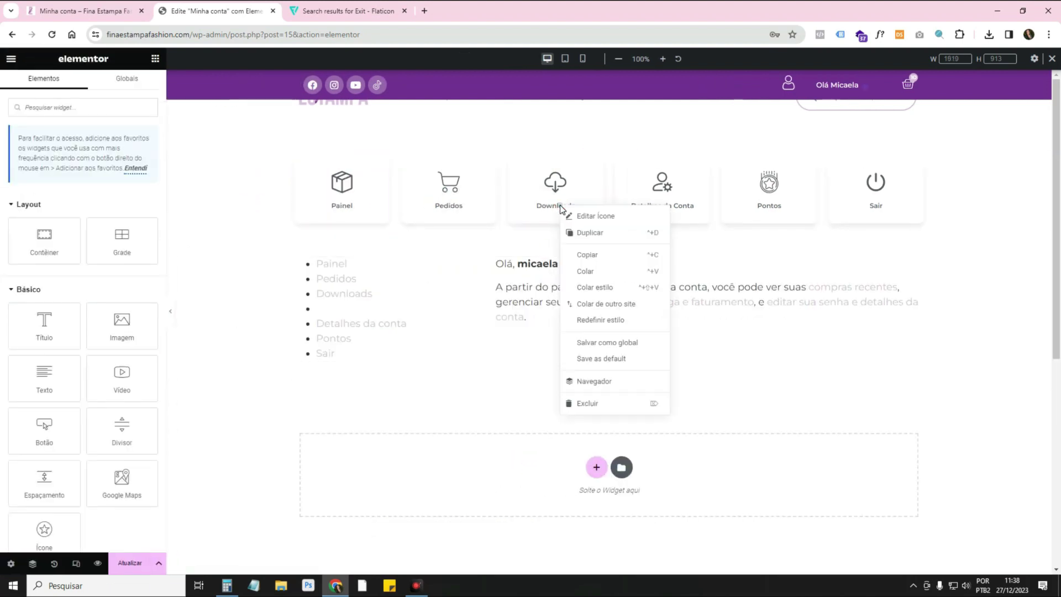
click(638, 285)
right_click(788, 189)
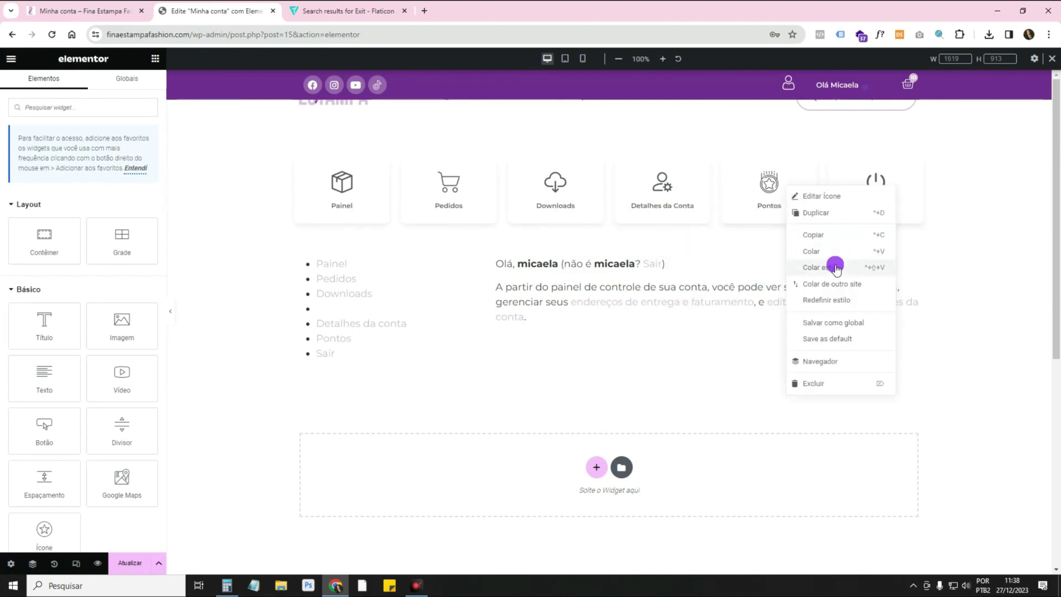
click(835, 268)
right_click(879, 193)
click(934, 267)
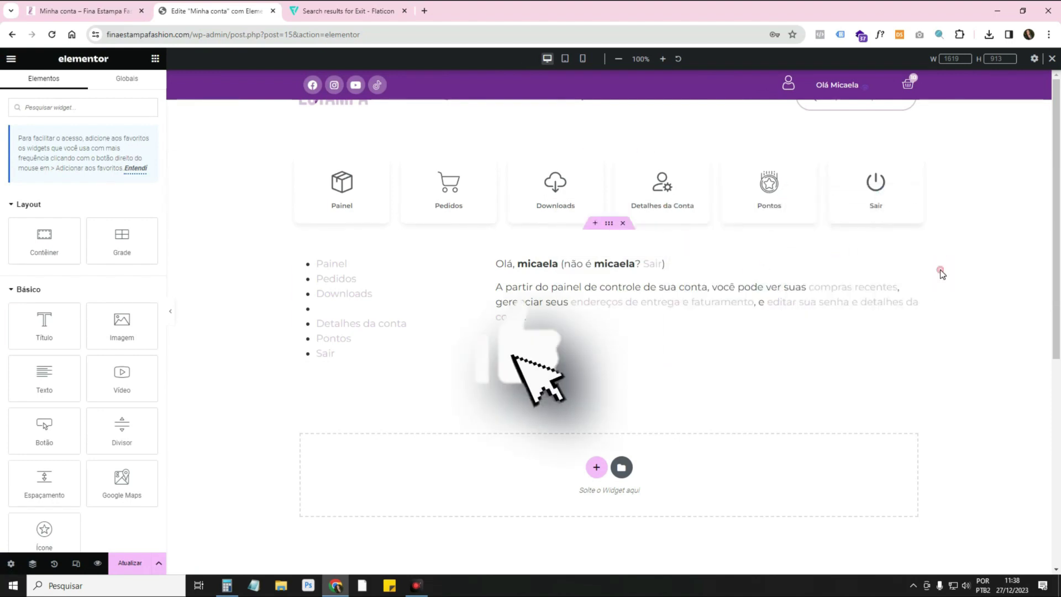
click(138, 569)
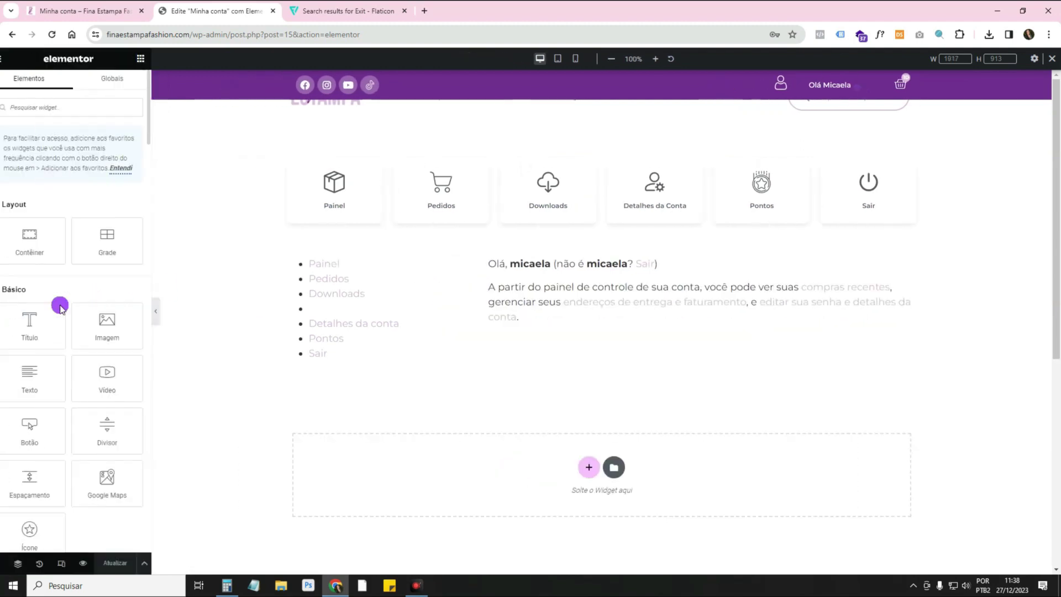
click(381, 166)
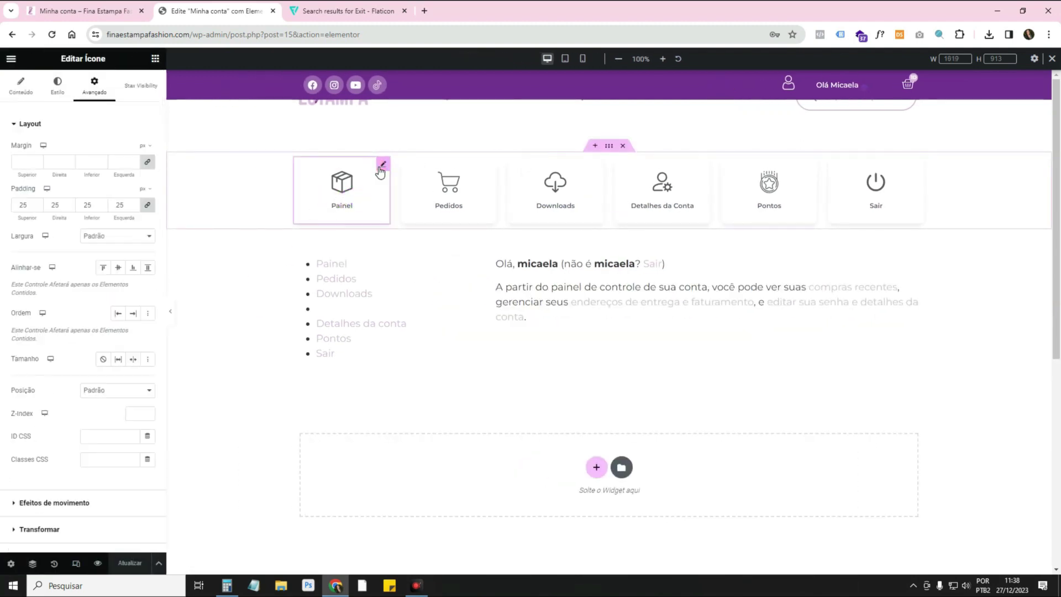
click(21, 96)
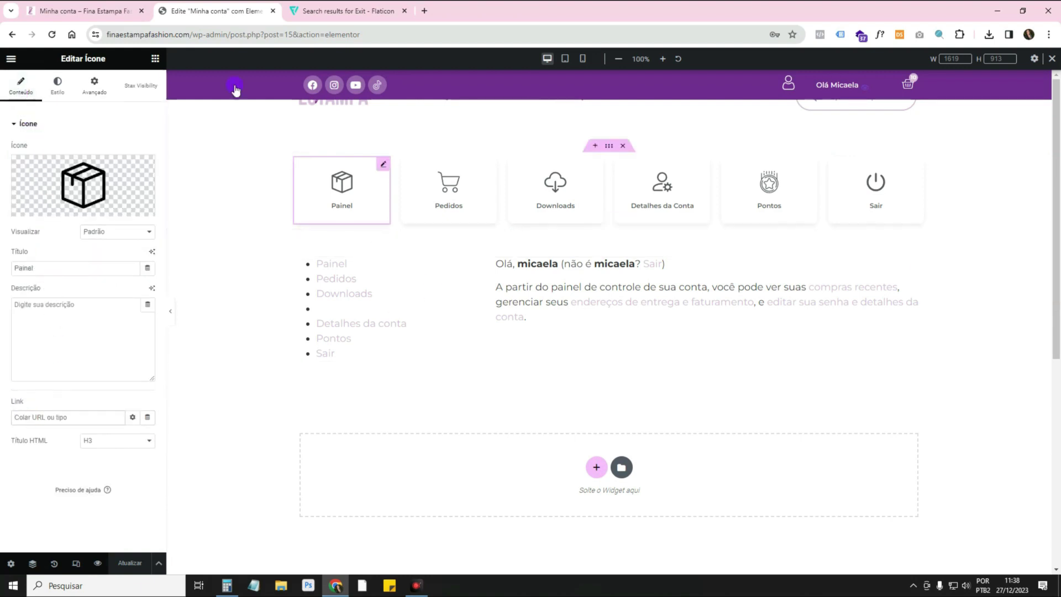
click(89, 11)
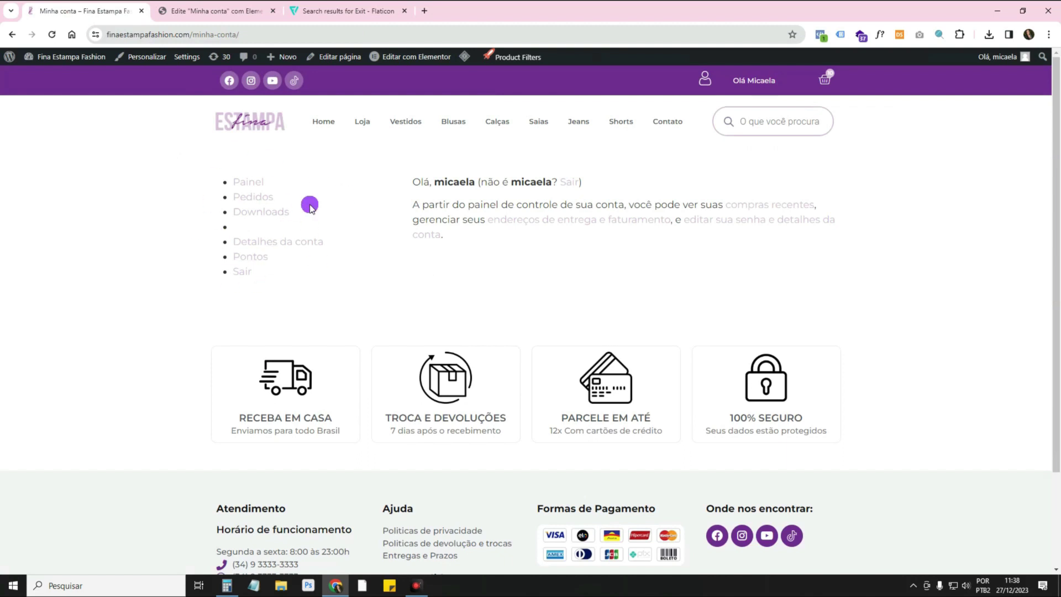
right_click(251, 186)
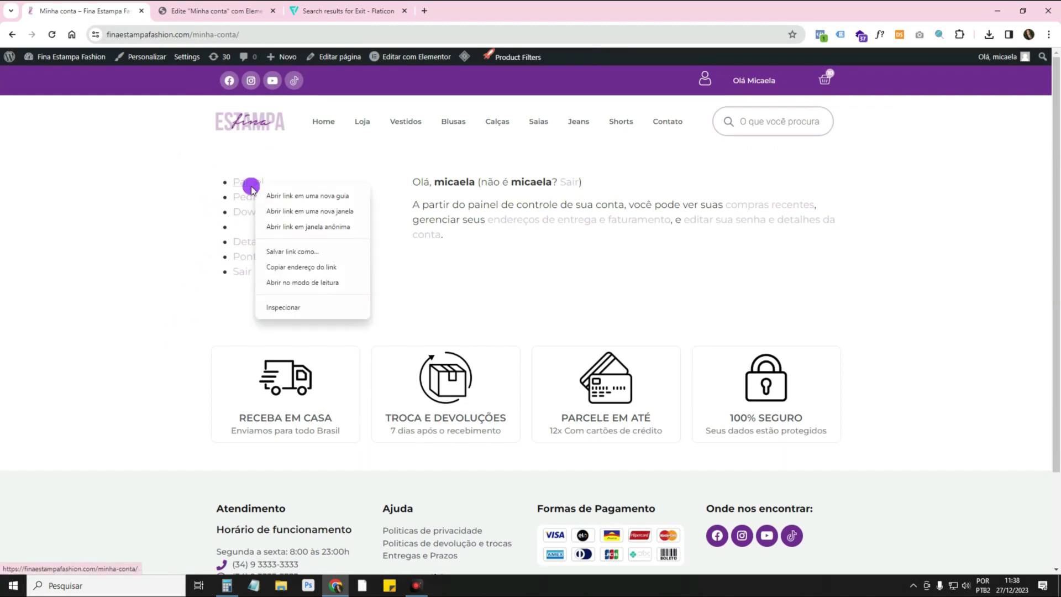
click(348, 269)
click(223, 11)
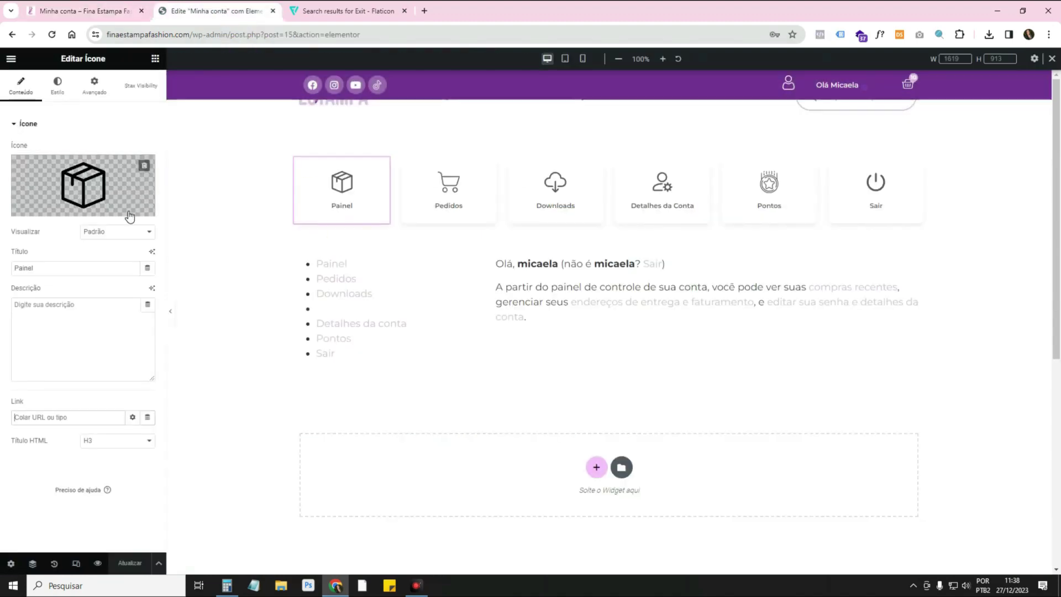
click(60, 415)
text(https://finaestampafashion.com/minha-conta/)
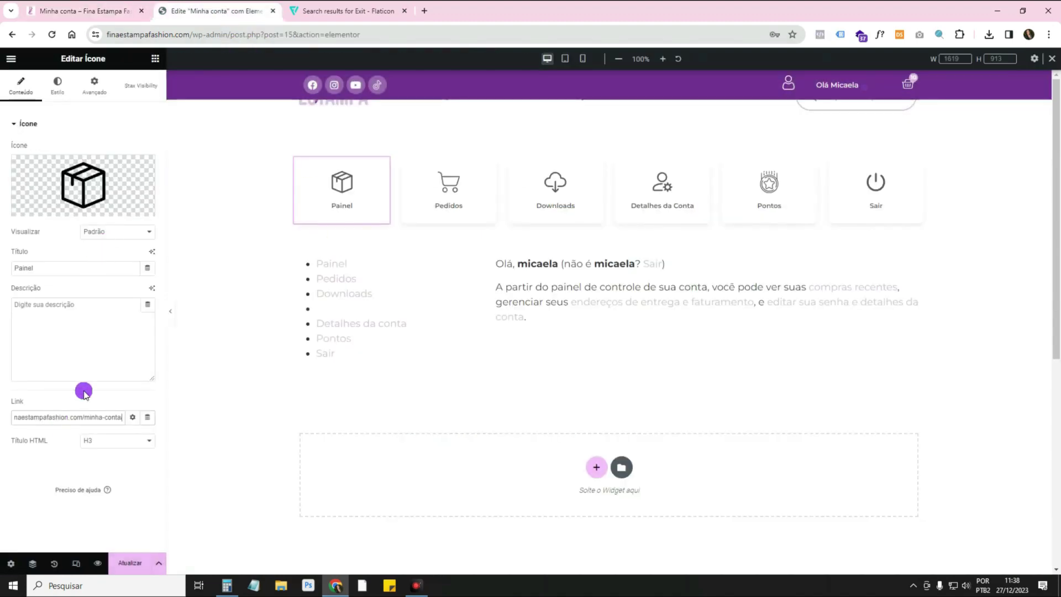
click(83, 11)
right_click(262, 197)
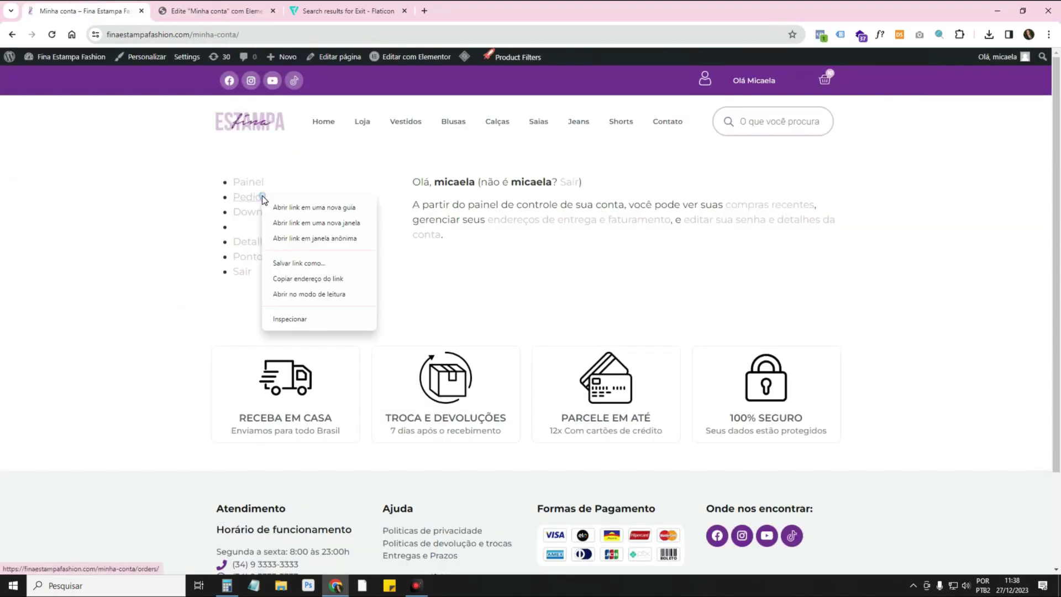
click(350, 276)
click(232, 13)
click(449, 180)
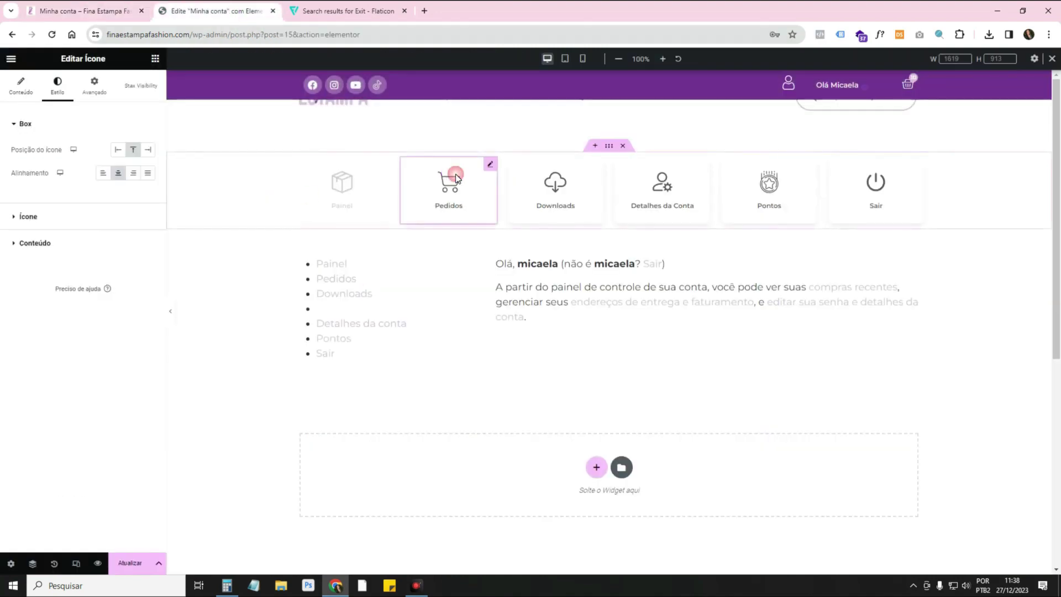
click(22, 87)
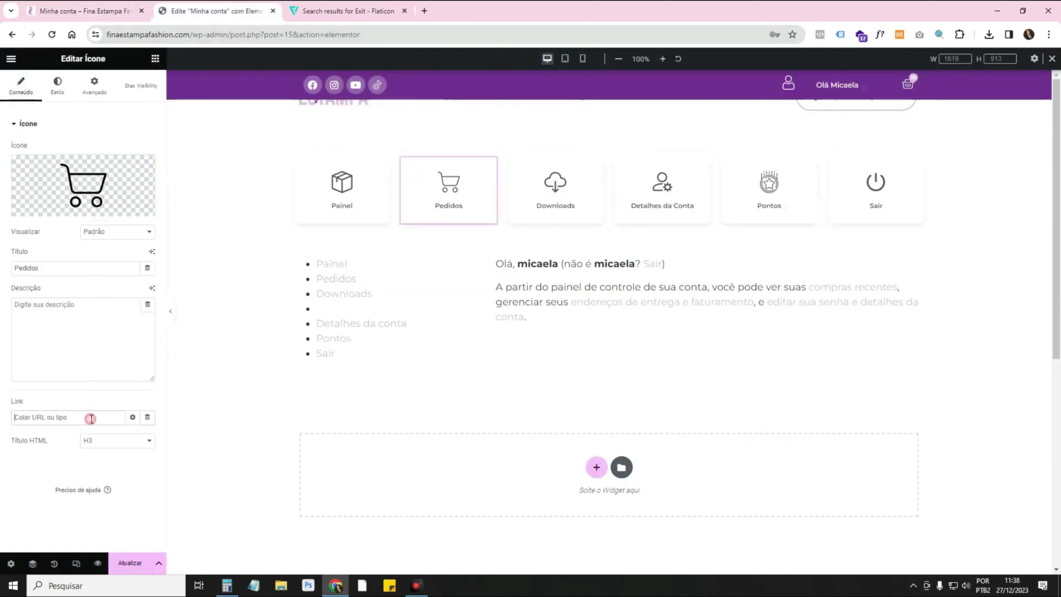
text(https://finaestampafashion.com/minha-conta/orders/)
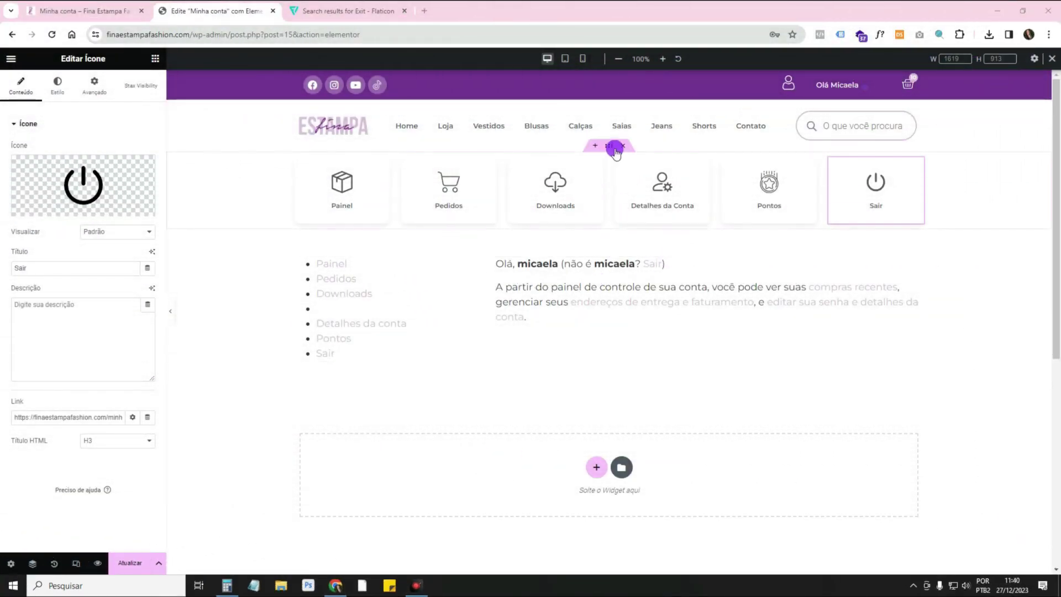
Insert a single-column Flexbox container above the icon box row and set its padding to 35 px on all sides.
click(592, 148)
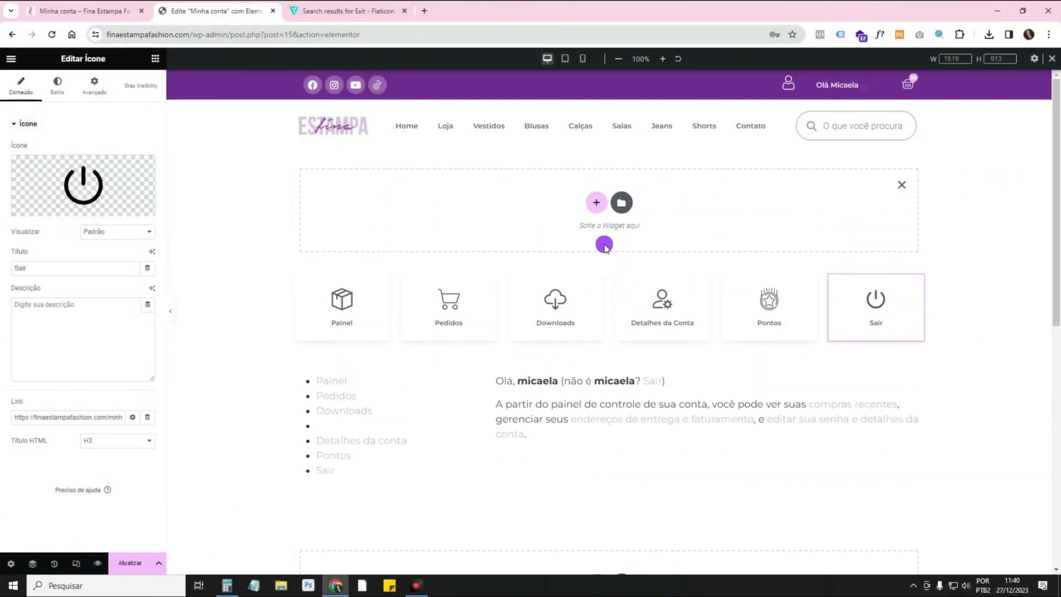
click(598, 208)
click(593, 221)
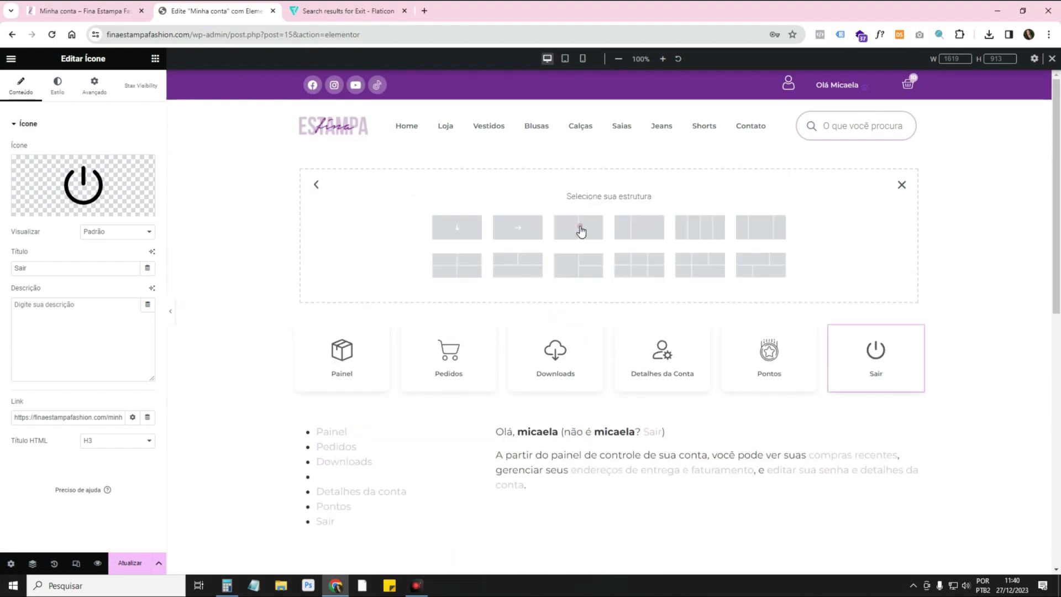
click(476, 234)
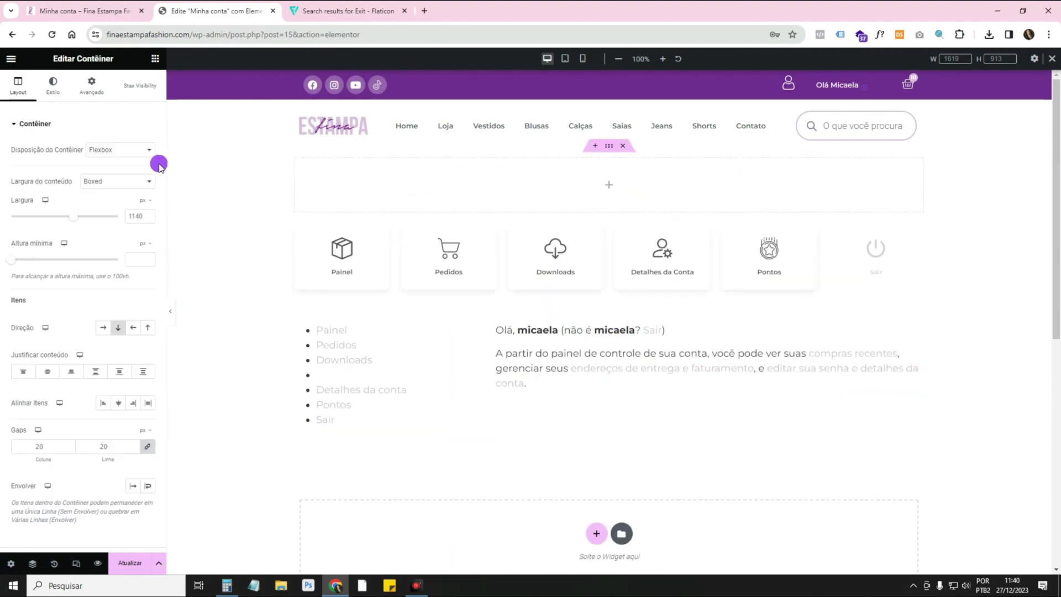
click(93, 86)
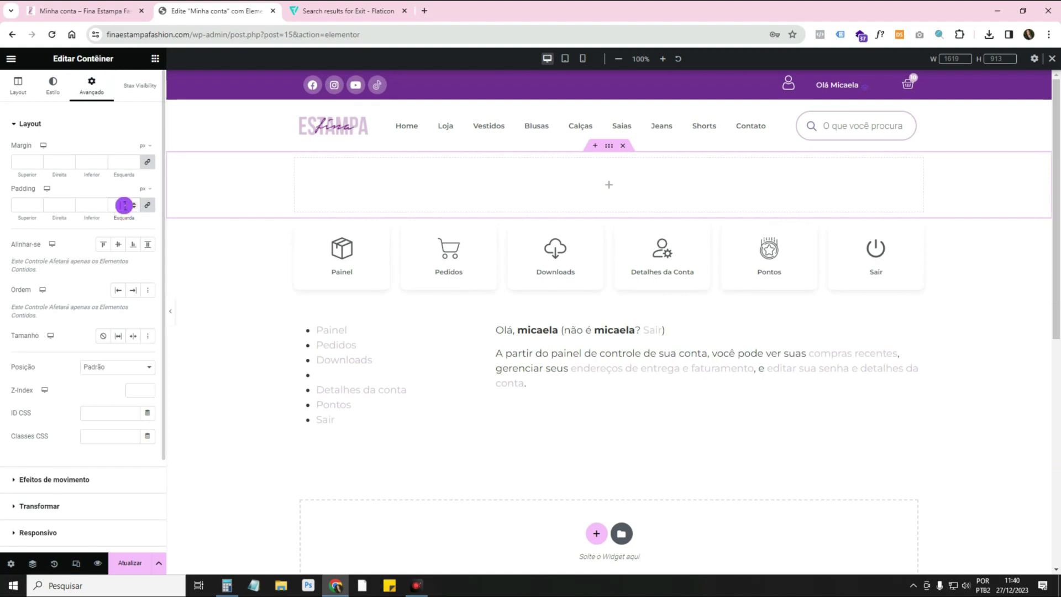
click(125, 205)
text(35)
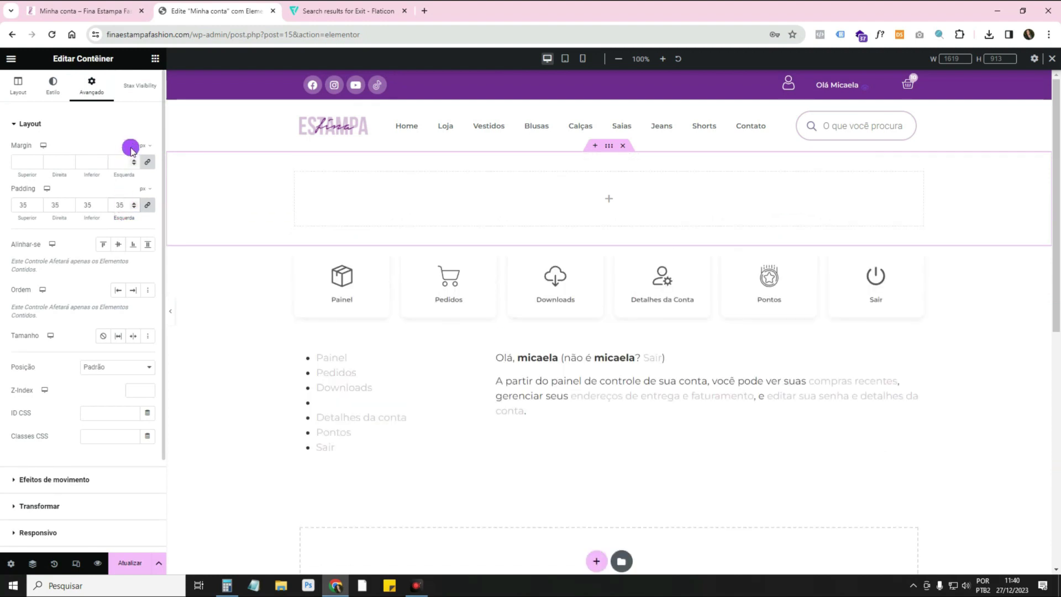
Give the new container a classic background in the black global colour.
click(62, 94)
click(103, 173)
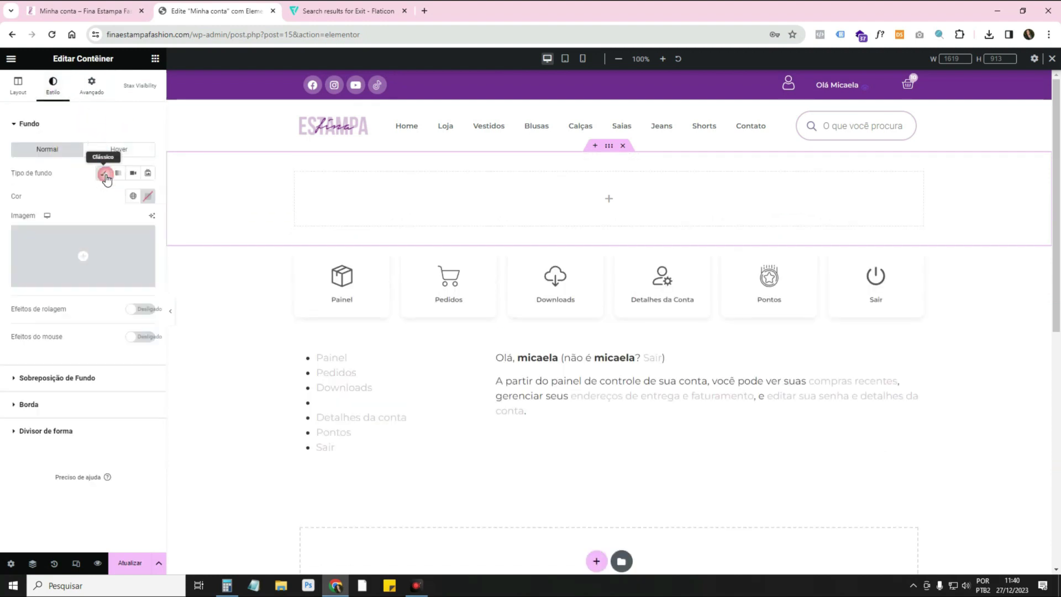
click(133, 197)
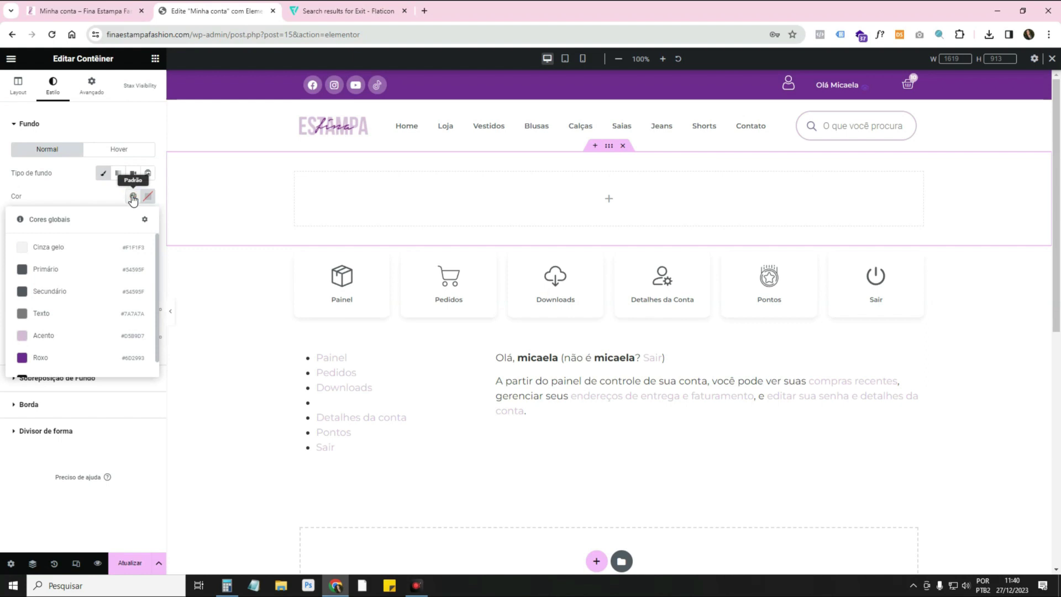
click(120, 284)
click(133, 196)
scroll(83, 310, down, 2)
click(98, 360)
click(434, 232)
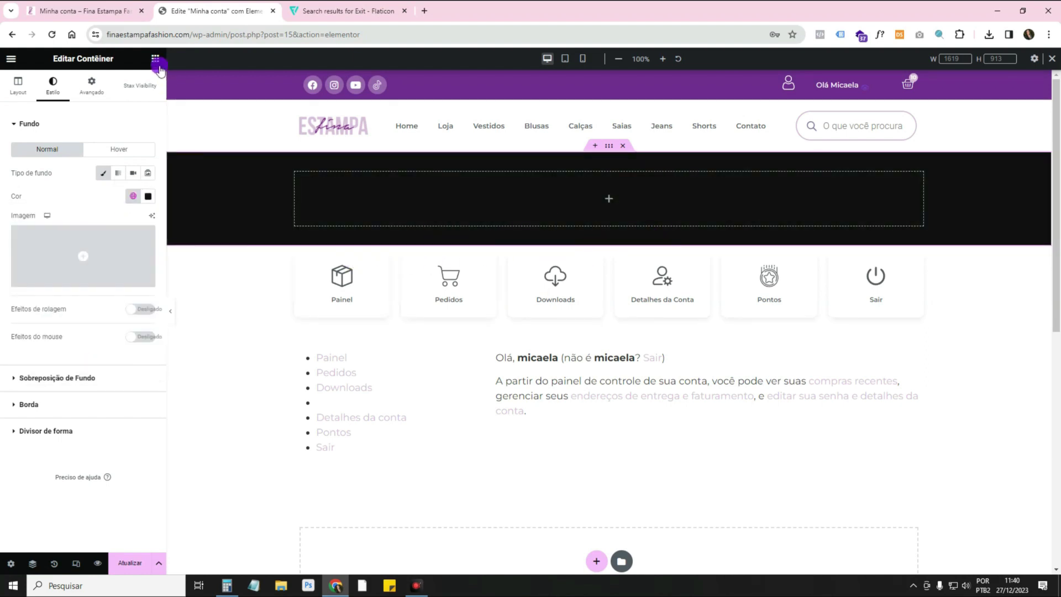
Add a Título widget to the black container and fill its title with the Informação de usuário dynamic tag, using the Exibir nome field.
click(156, 60)
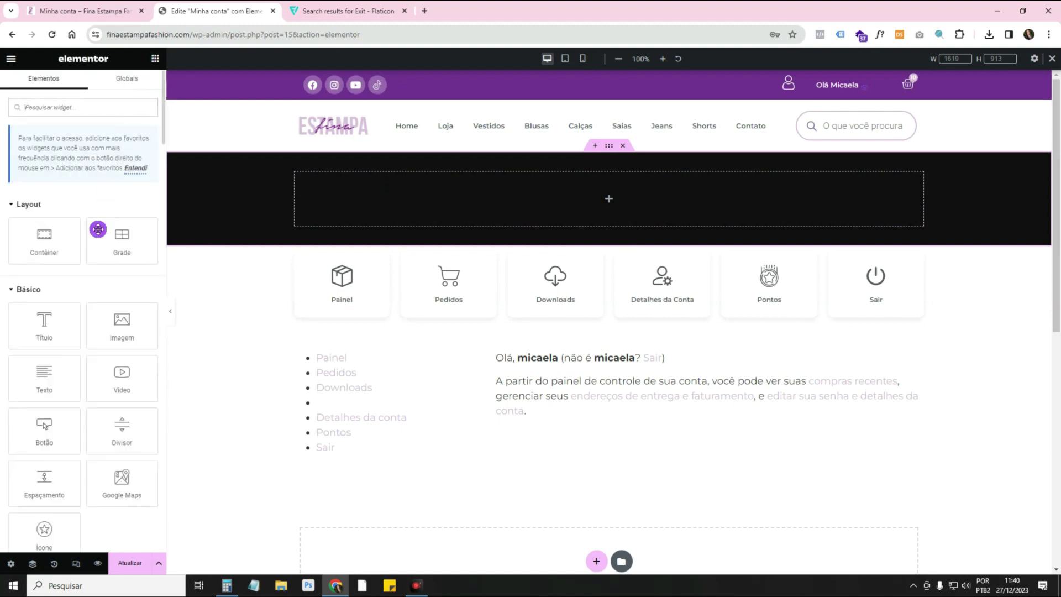
drag(51, 315, 549, 215)
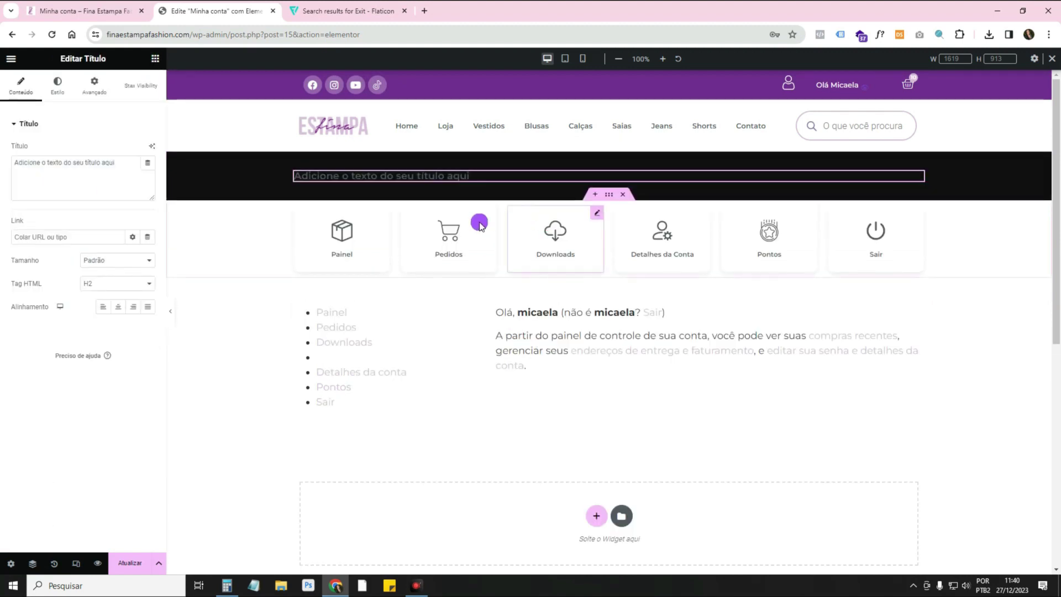
click(148, 162)
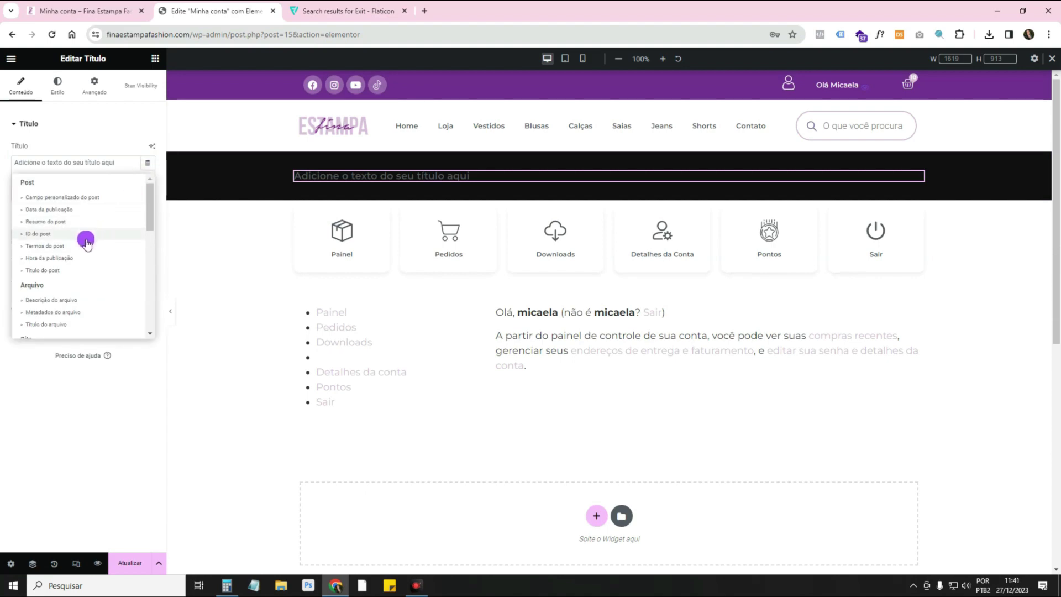
scroll(75, 264, down, 2)
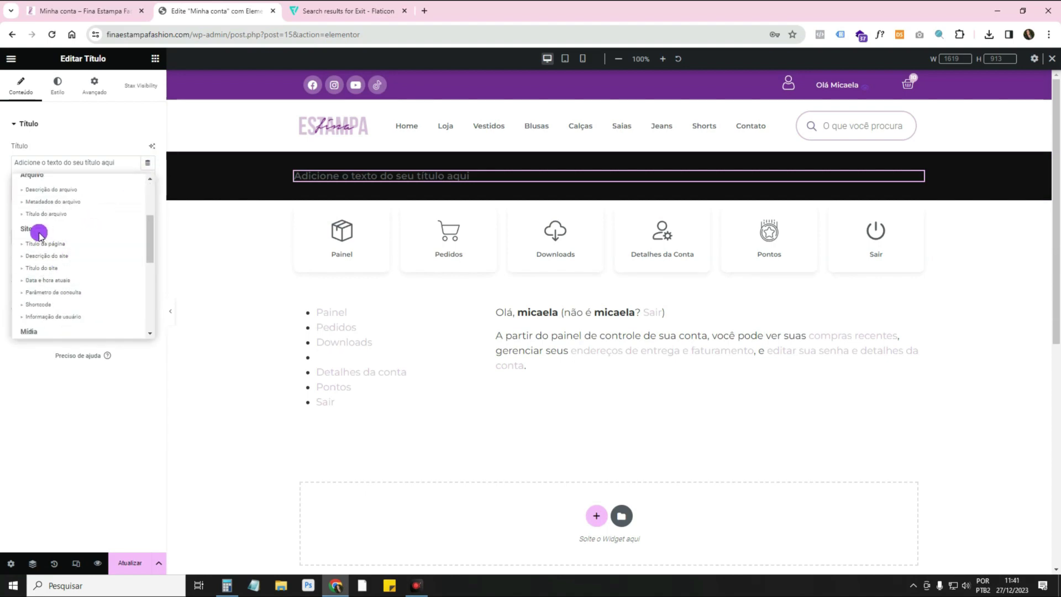
click(52, 305)
click(71, 162)
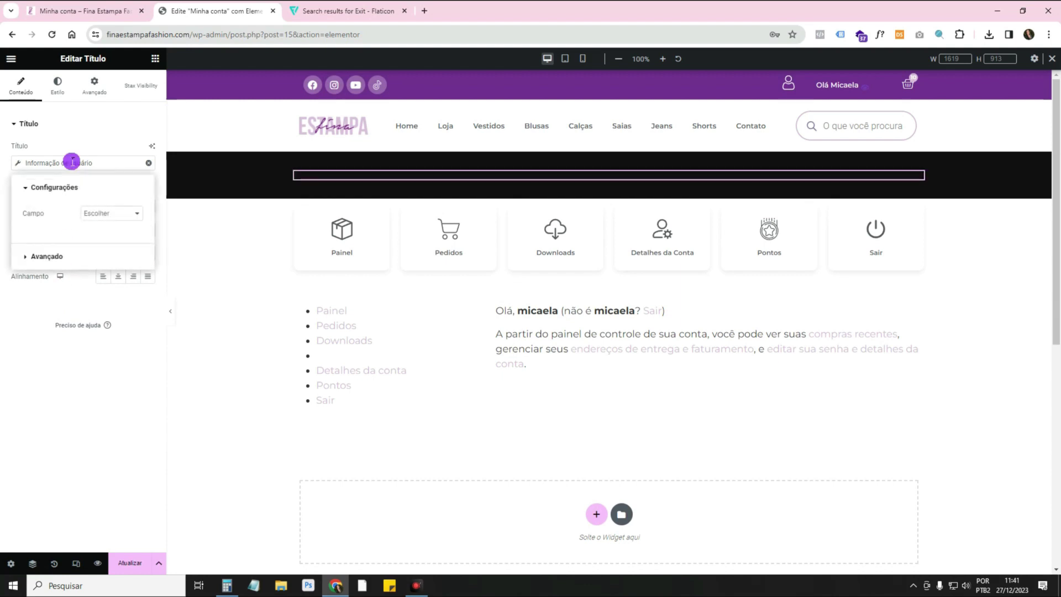
click(103, 213)
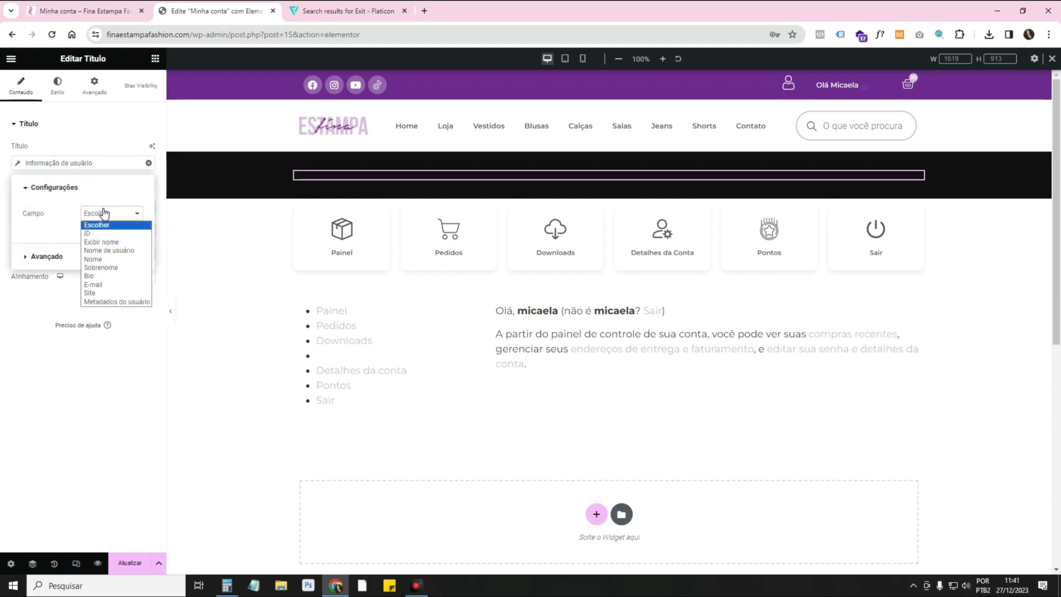
click(110, 242)
click(303, 180)
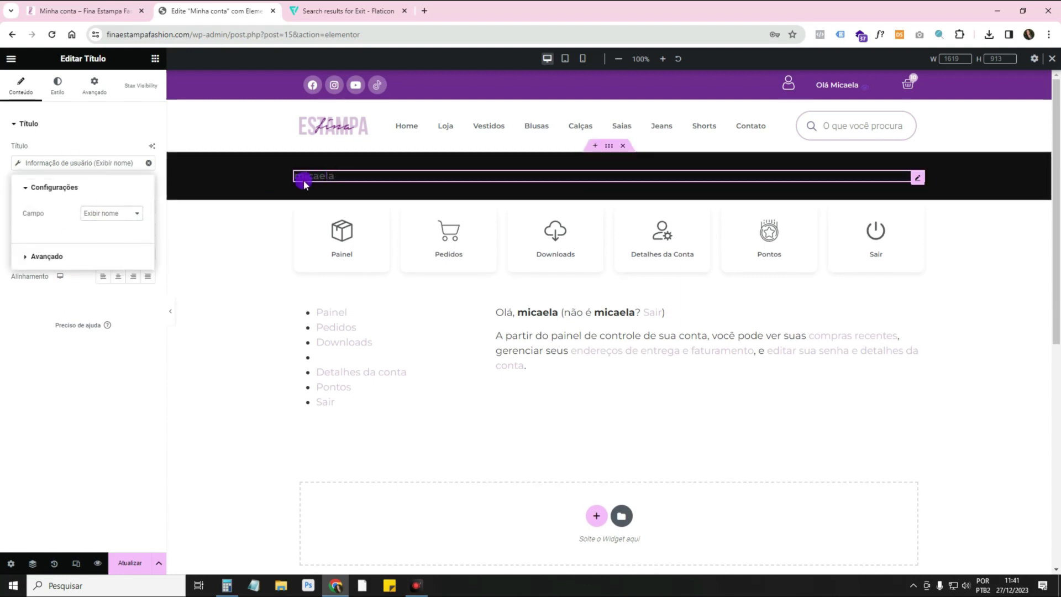
Set the text before the heading's dynamic user name to "Olá, " in the tag's advanced settings.
click(111, 163)
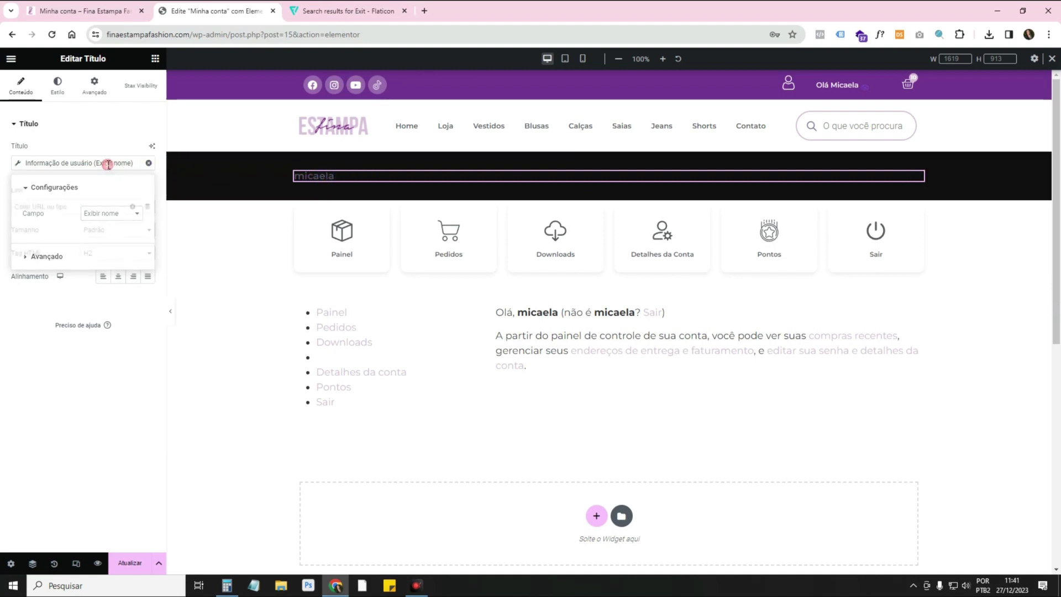
click(73, 166)
click(62, 254)
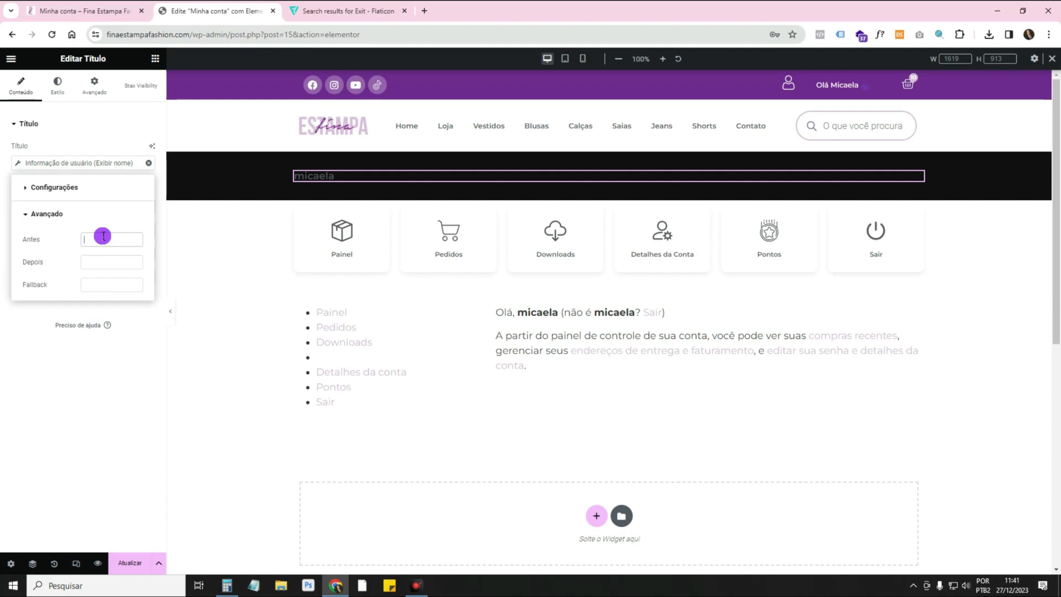
text(Olá,)
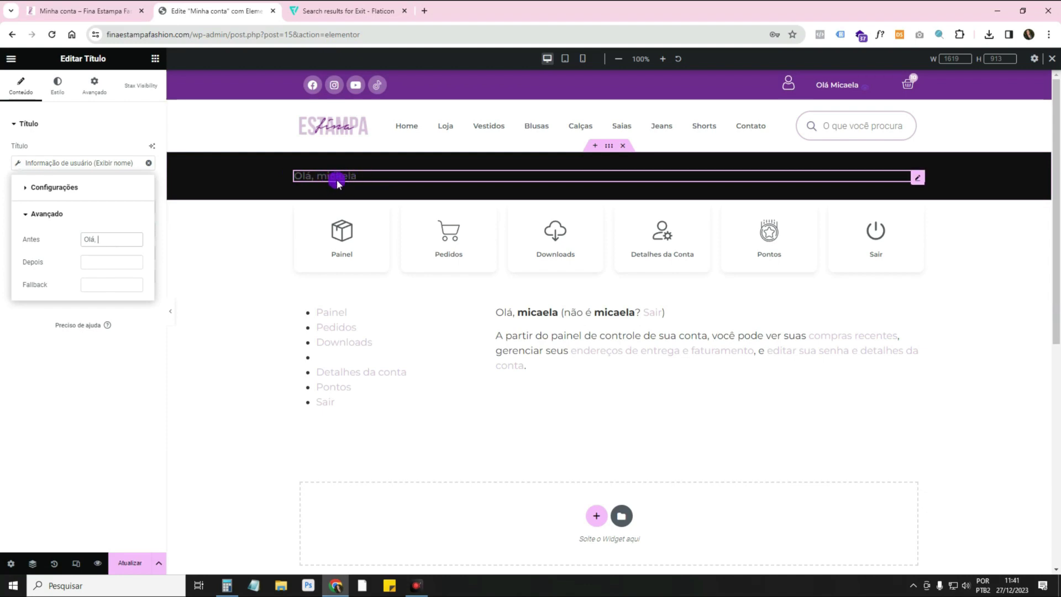
click(66, 123)
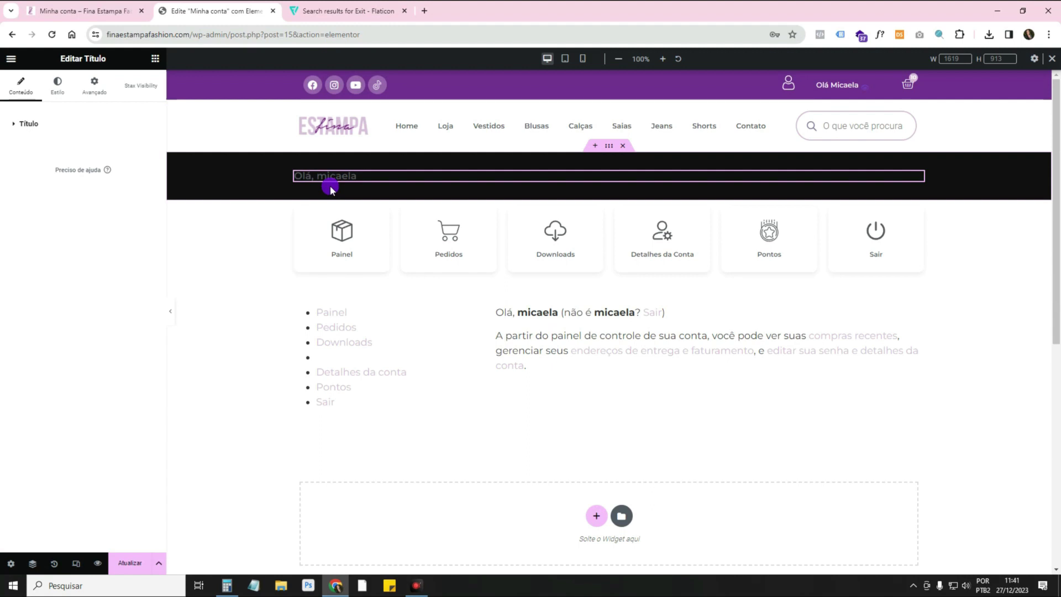
click(53, 126)
Change the greeting heading's text colour to white.
click(59, 90)
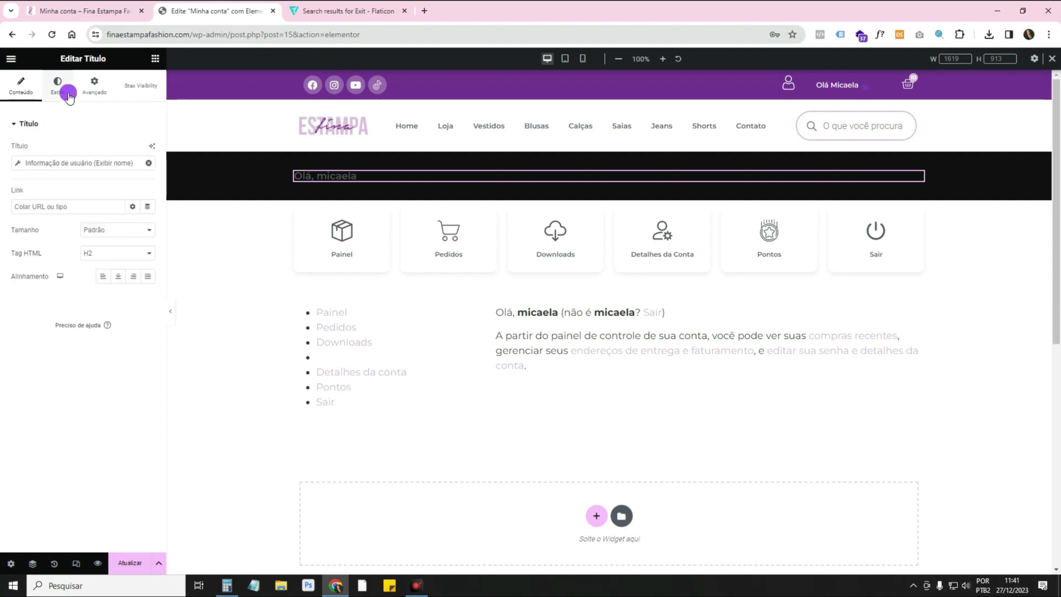
click(148, 149)
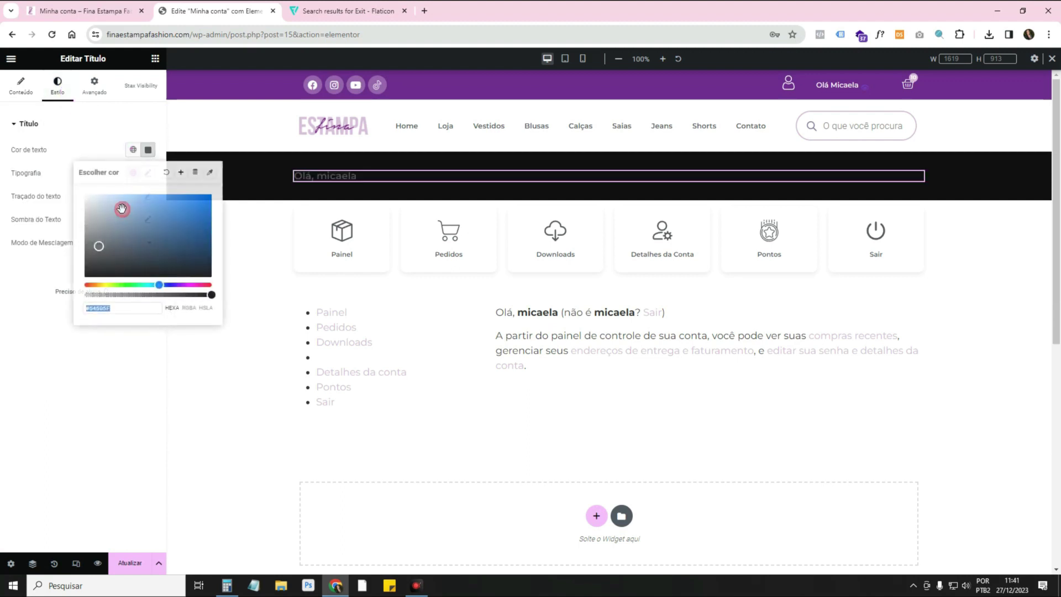
click(64, 152)
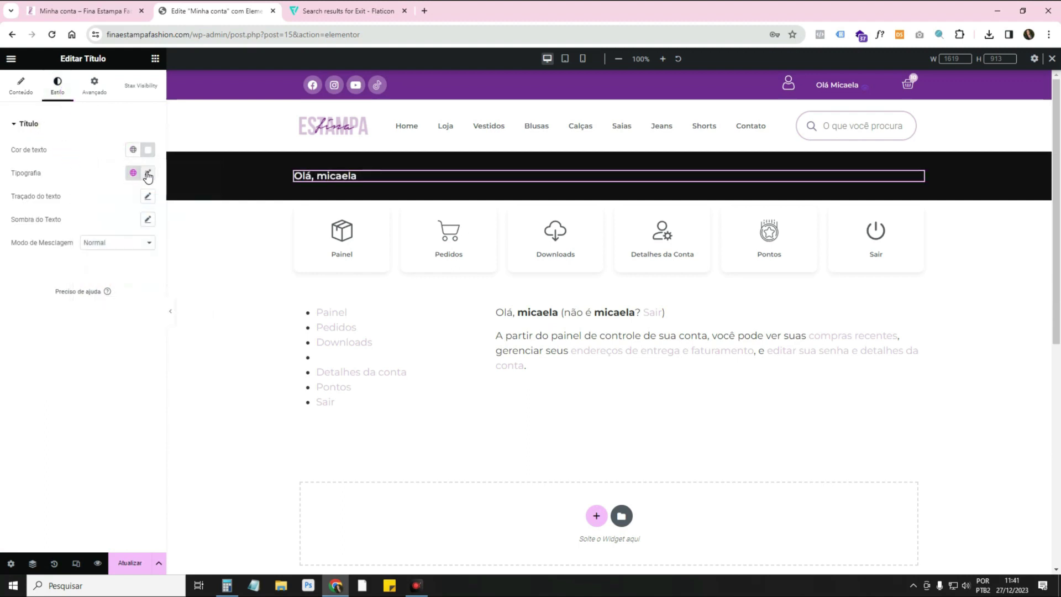
Set the greeting heading's typography to Poppins, weight 400 (Normal), size 20 px.
click(147, 176)
click(129, 224)
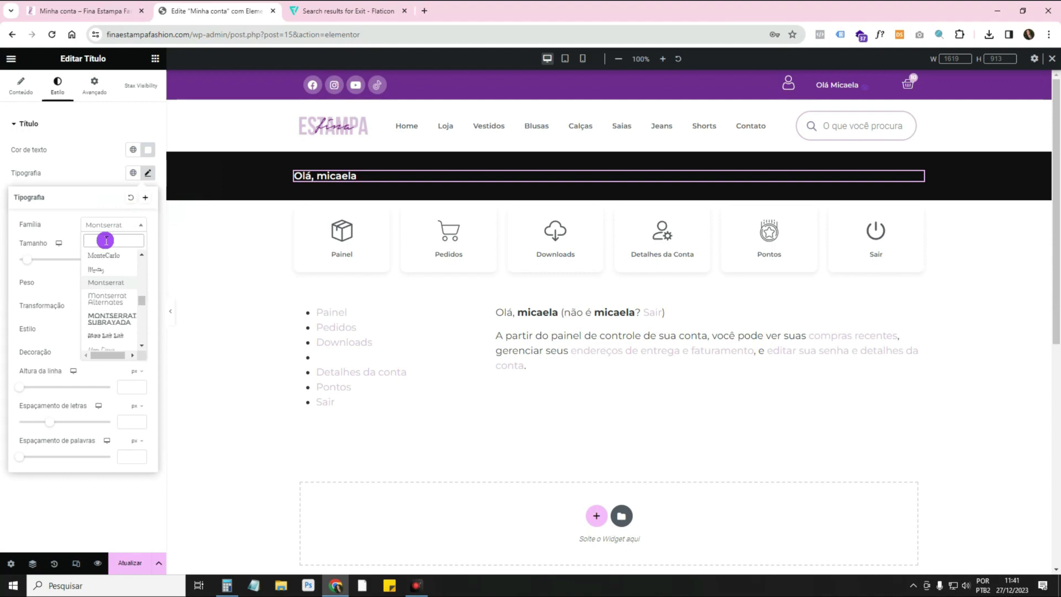
text(popp)
click(111, 270)
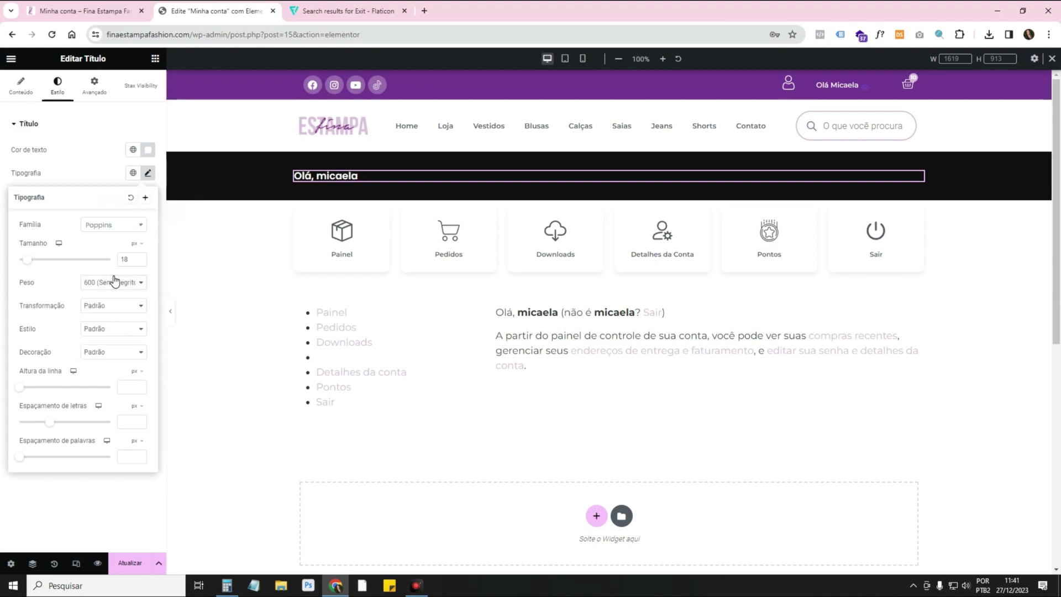
click(123, 281)
click(123, 329)
click(119, 282)
click(122, 322)
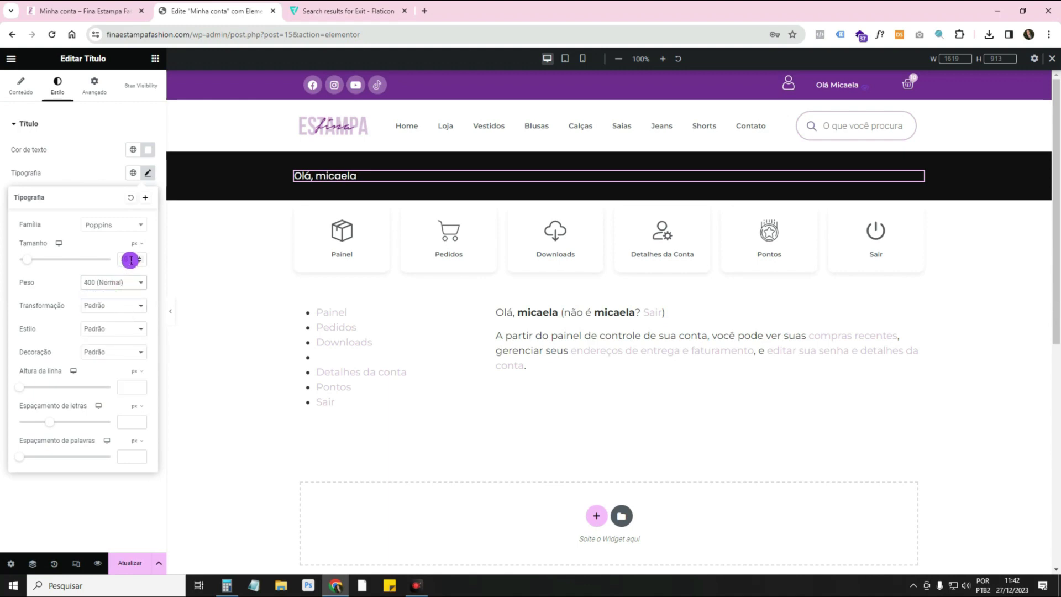
text(20)
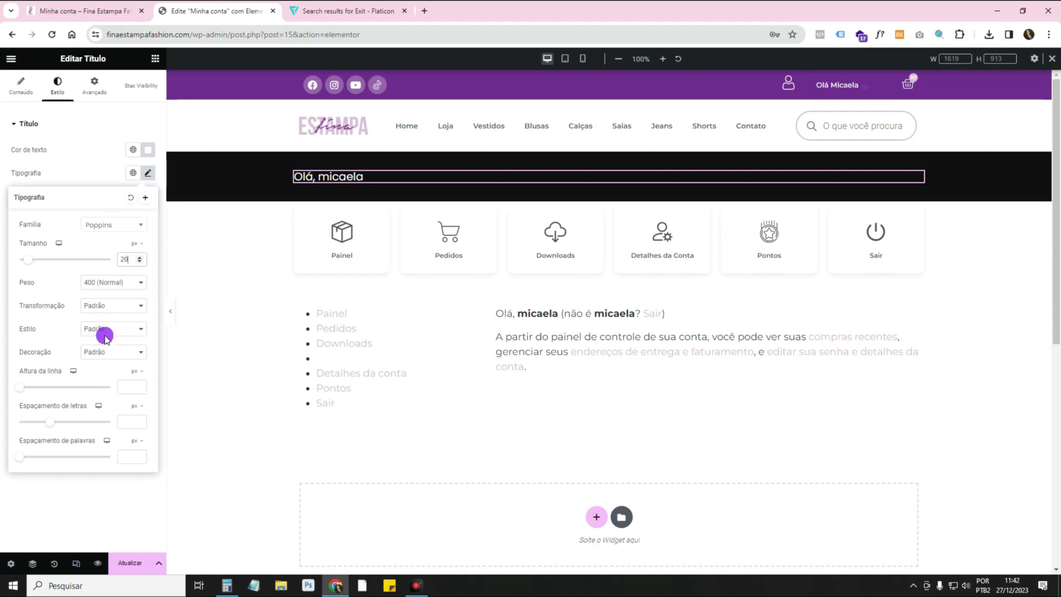
Set the greeting heading's text transformation to Capitalizar and centre-align it.
click(99, 305)
click(112, 344)
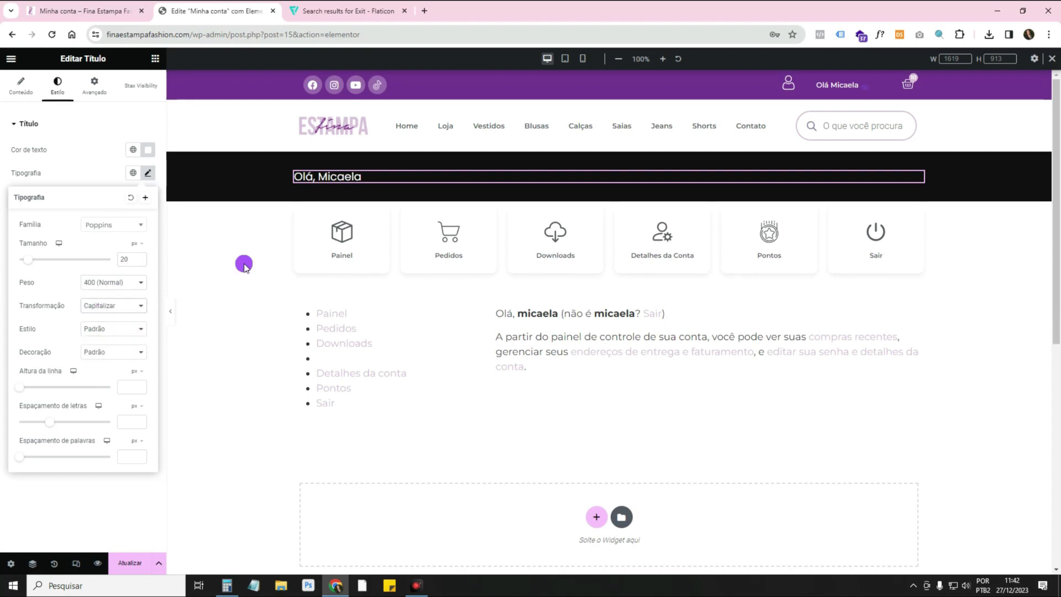
click(149, 173)
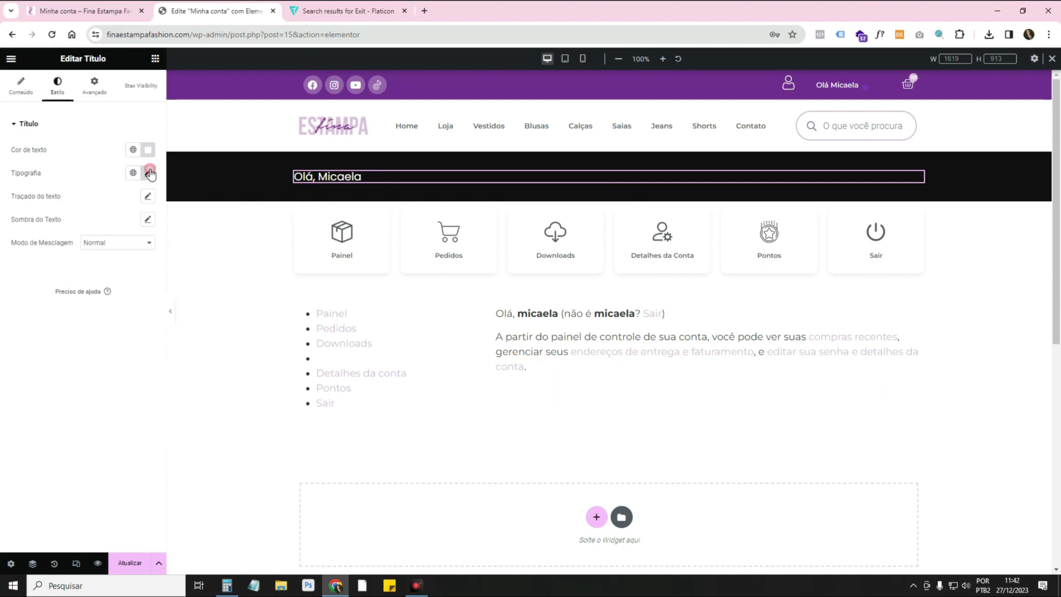
click(21, 88)
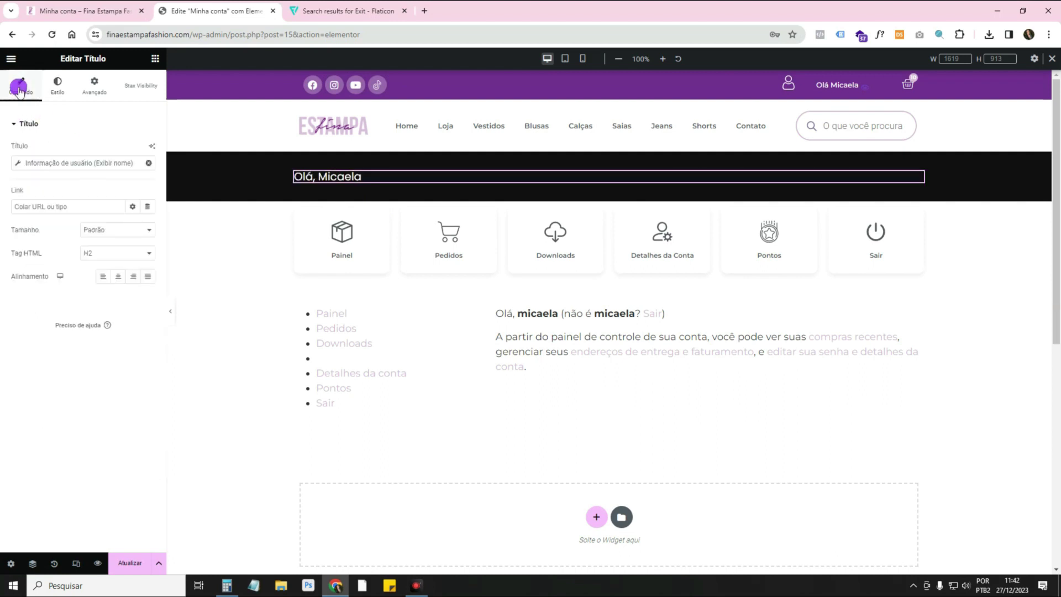
click(125, 277)
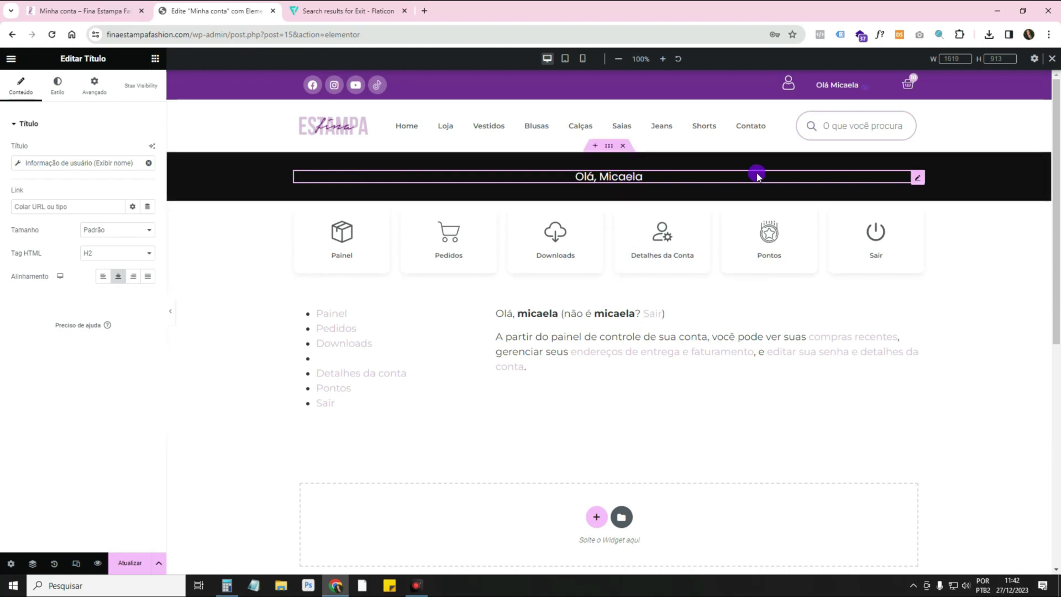
Set the black banner container's bottom padding to 90 px.
click(610, 147)
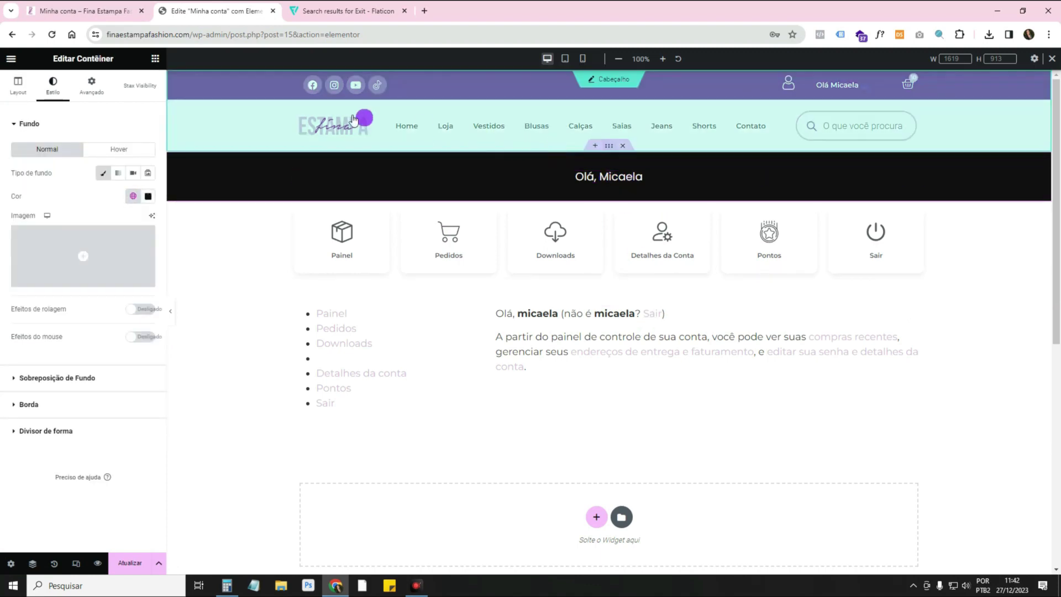
click(91, 89)
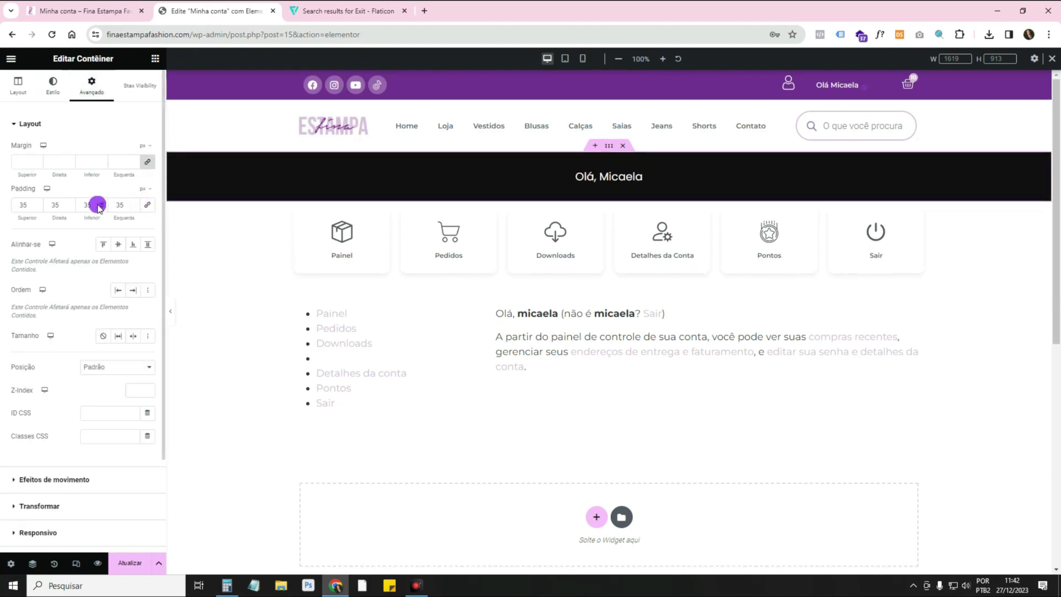
text(90)
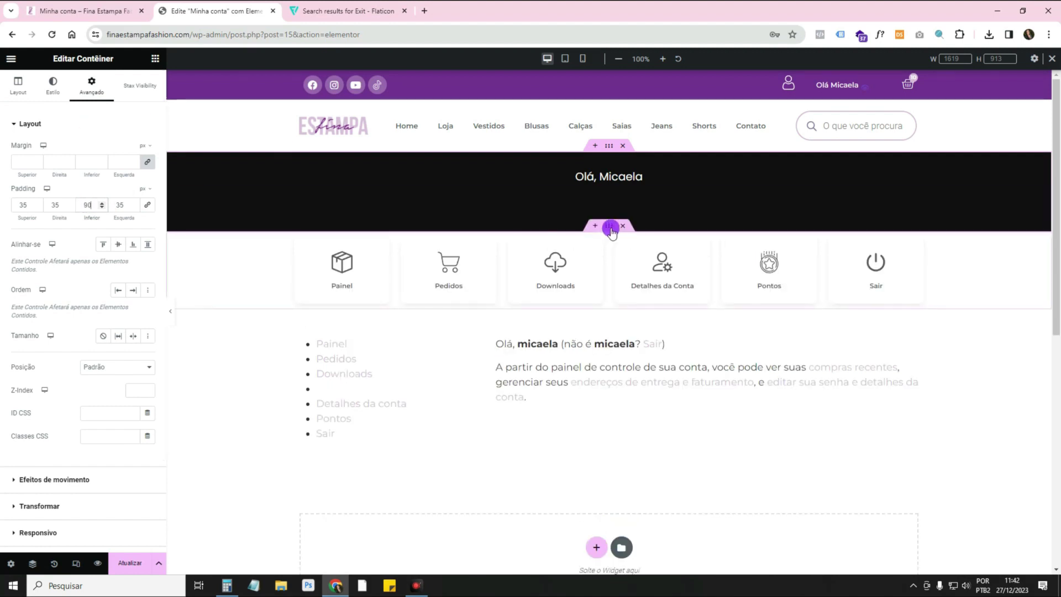
Set the icon box grid's top margin to -43 px so it overlaps the black banner, and preview the layout full width.
click(609, 227)
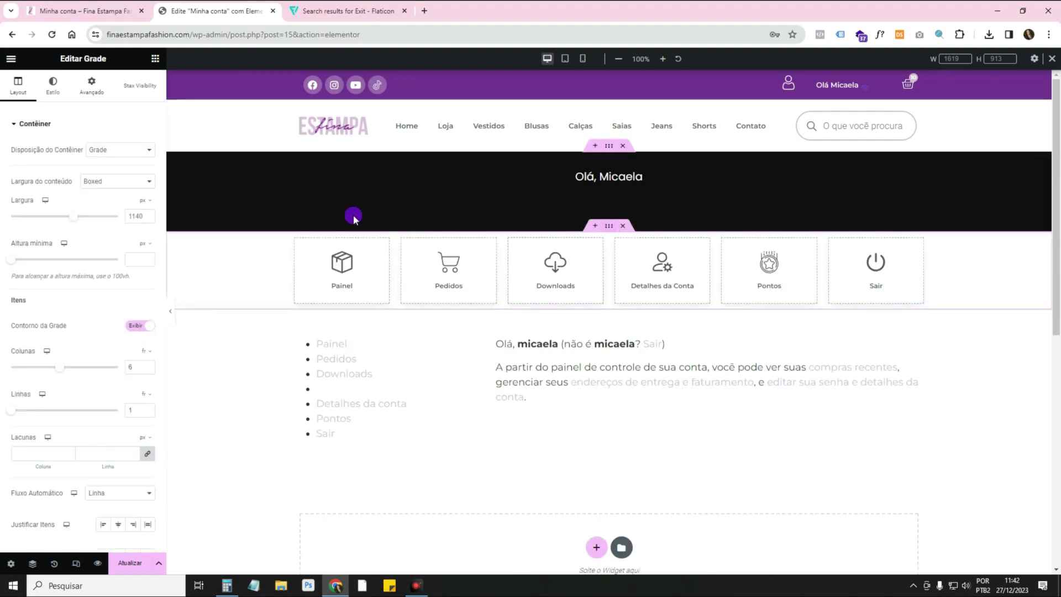
click(87, 90)
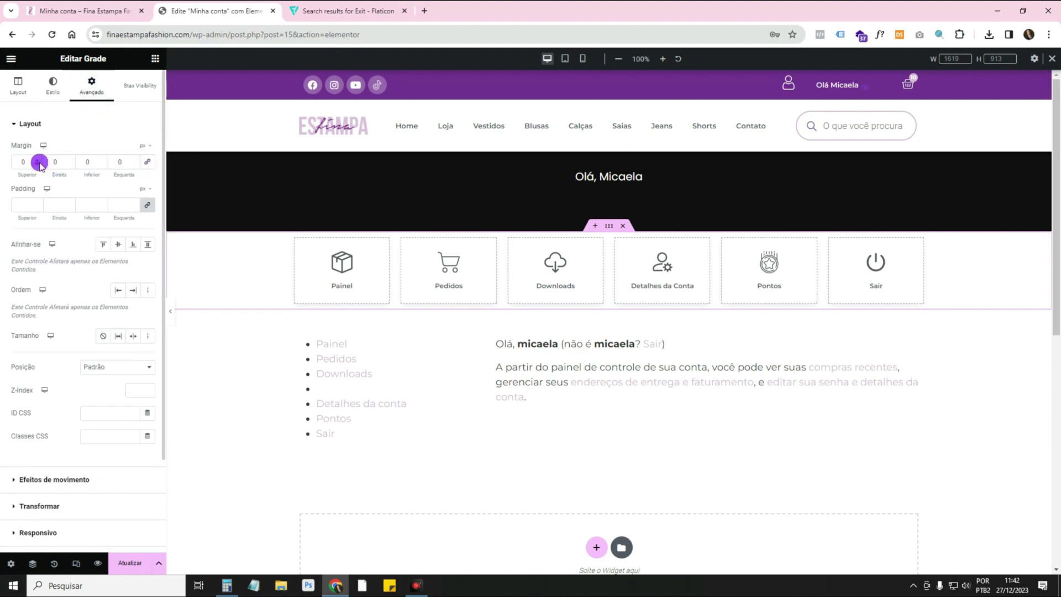
drag(39, 164, 40, 164)
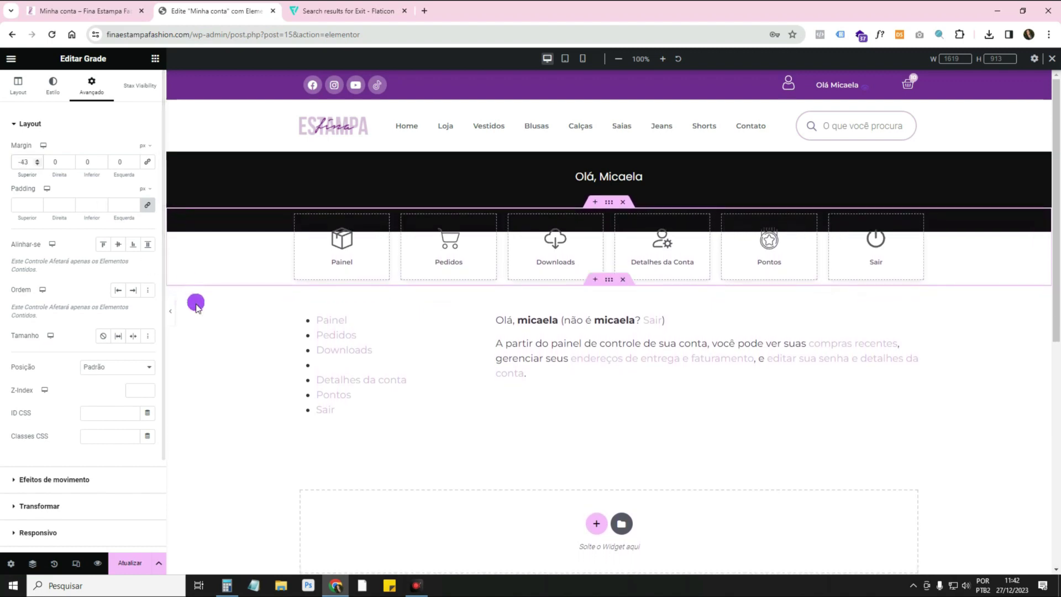
click(171, 311)
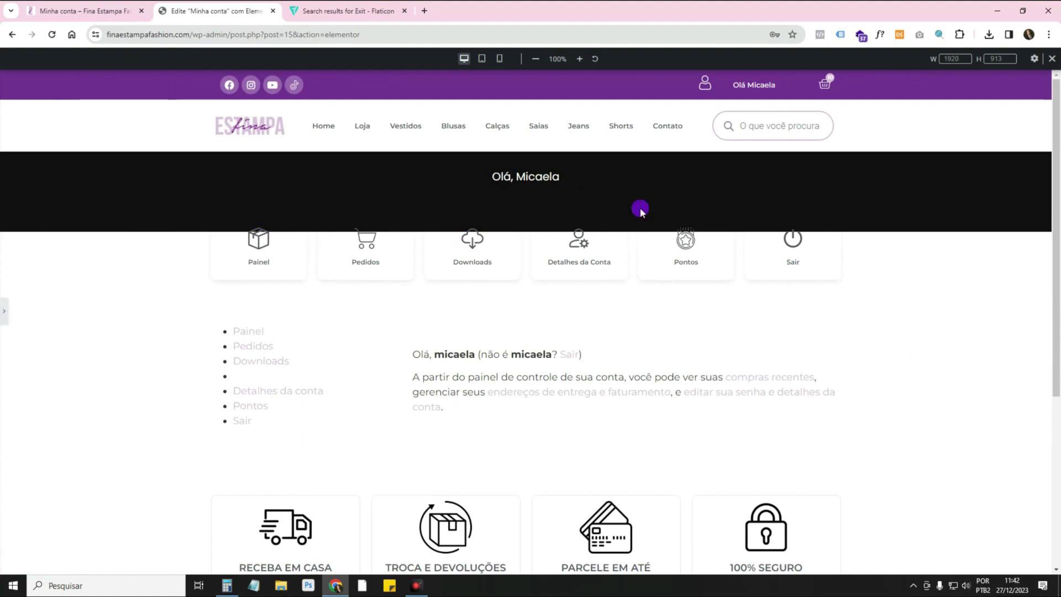
click(2, 314)
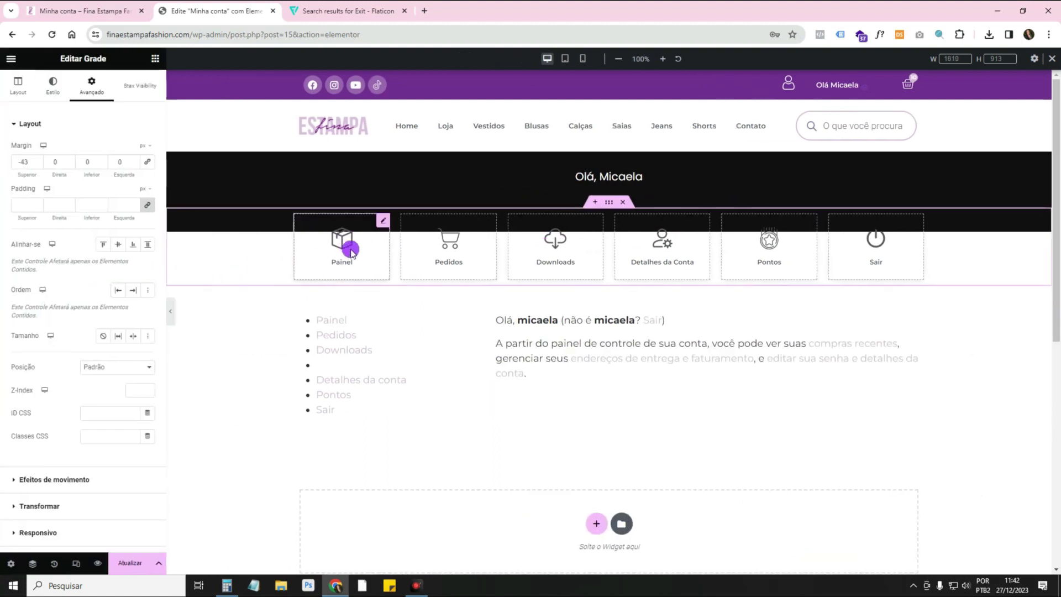
Give the Painel icon box a classic background in white (#FFFFFF).
click(384, 225)
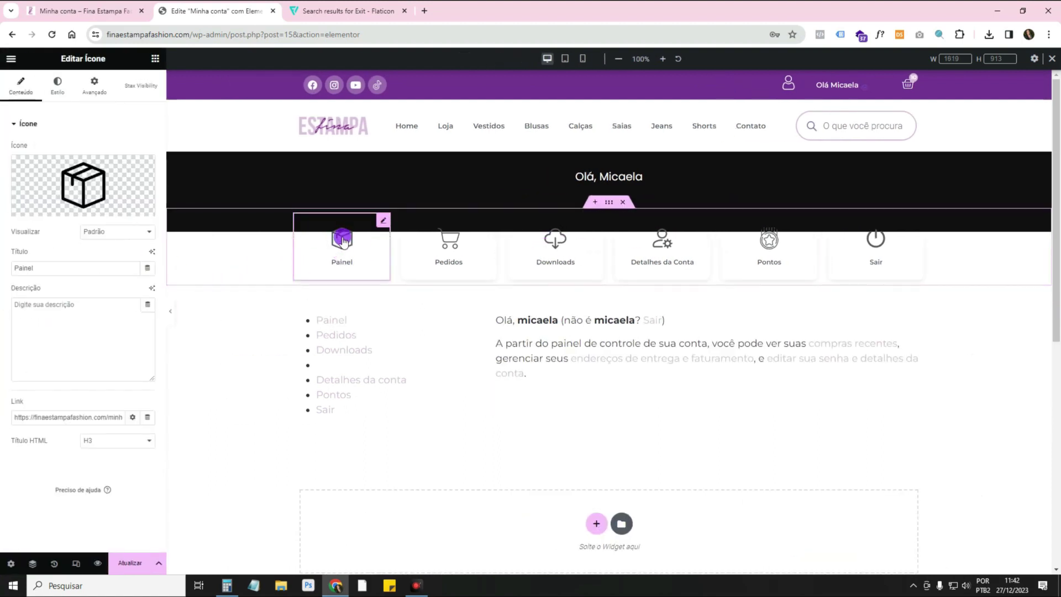
click(64, 92)
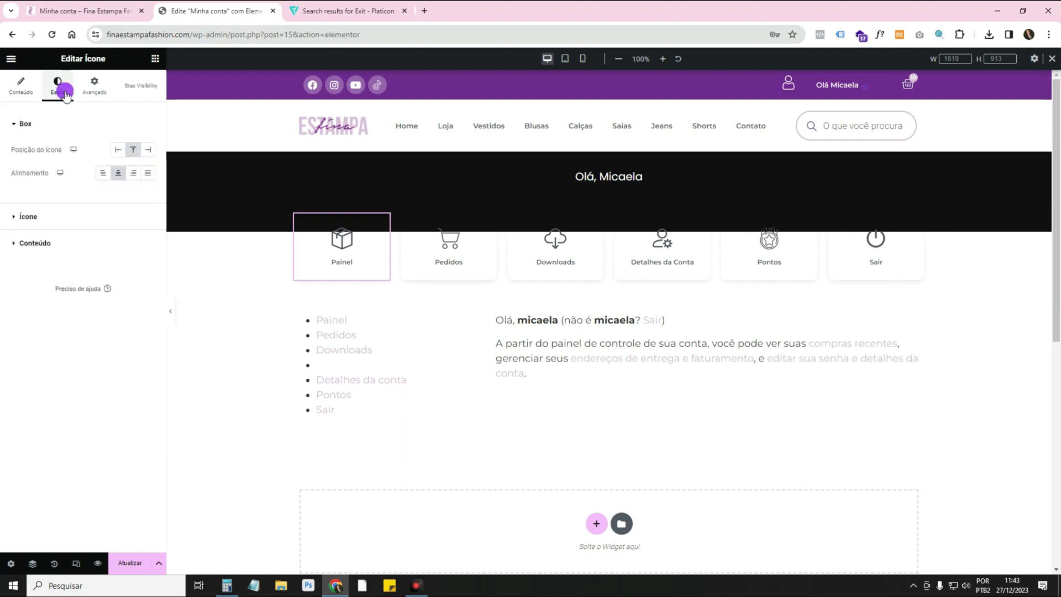
click(97, 89)
scroll(105, 105, down, 4)
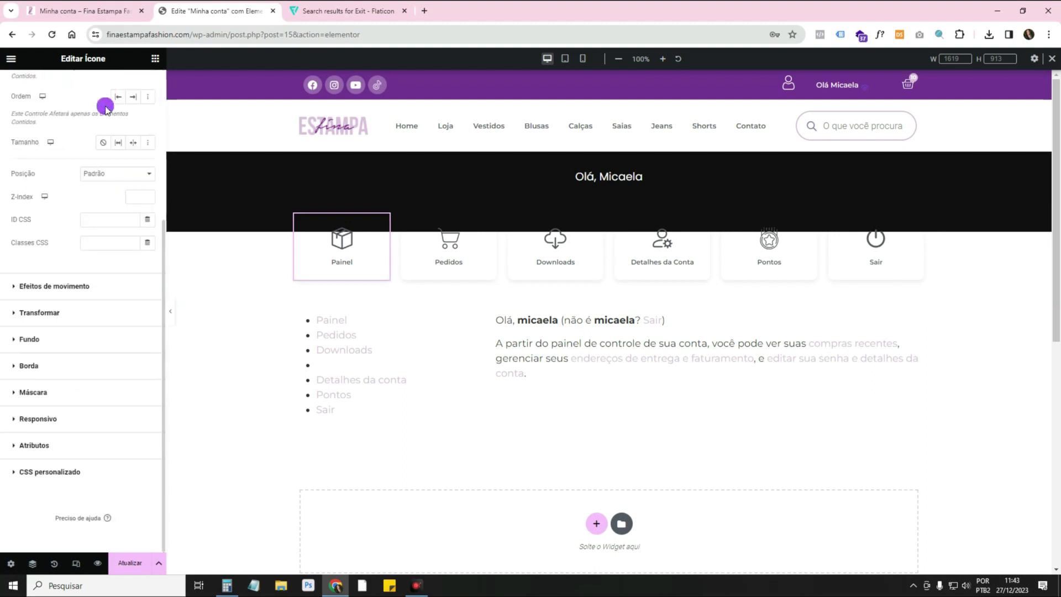
click(86, 338)
click(132, 252)
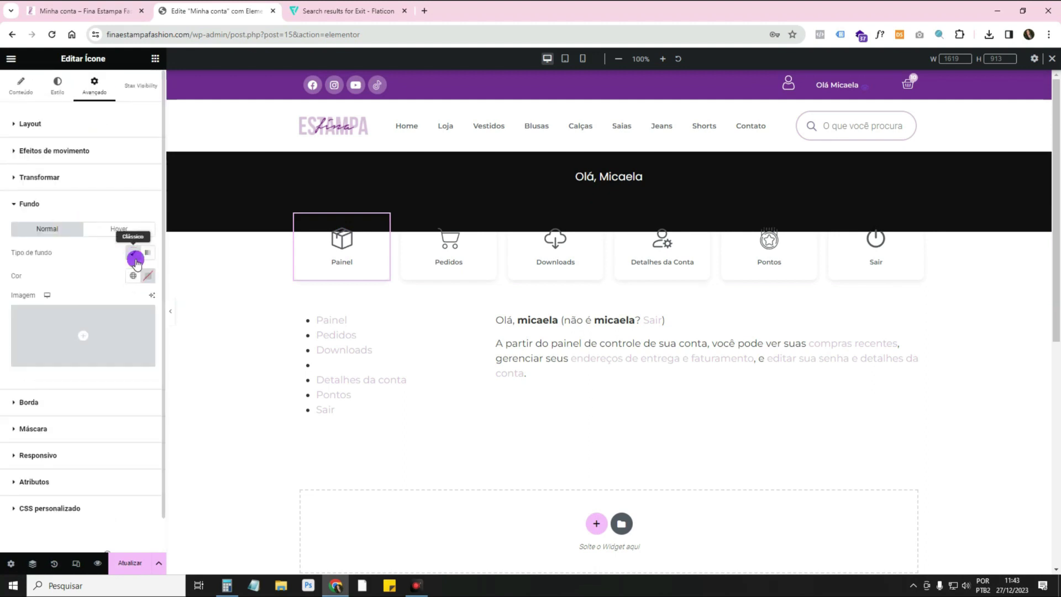
click(149, 276)
click(75, 264)
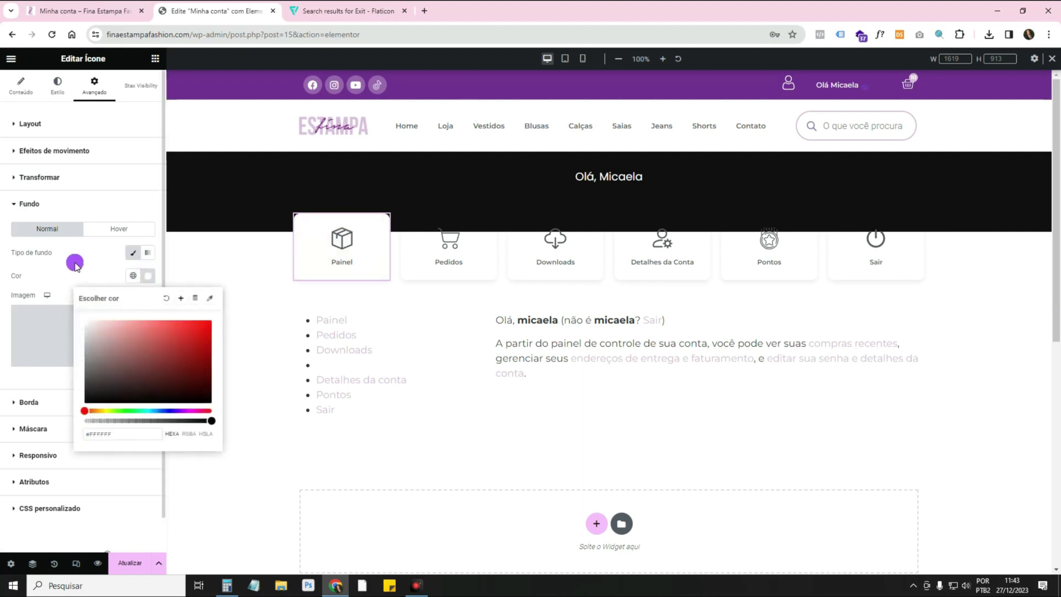
Copy the Painel box and paste its style onto the Pedidos, Downloads, Detalhes da Conta, Pontos and Sair boxes.
right_click(387, 239)
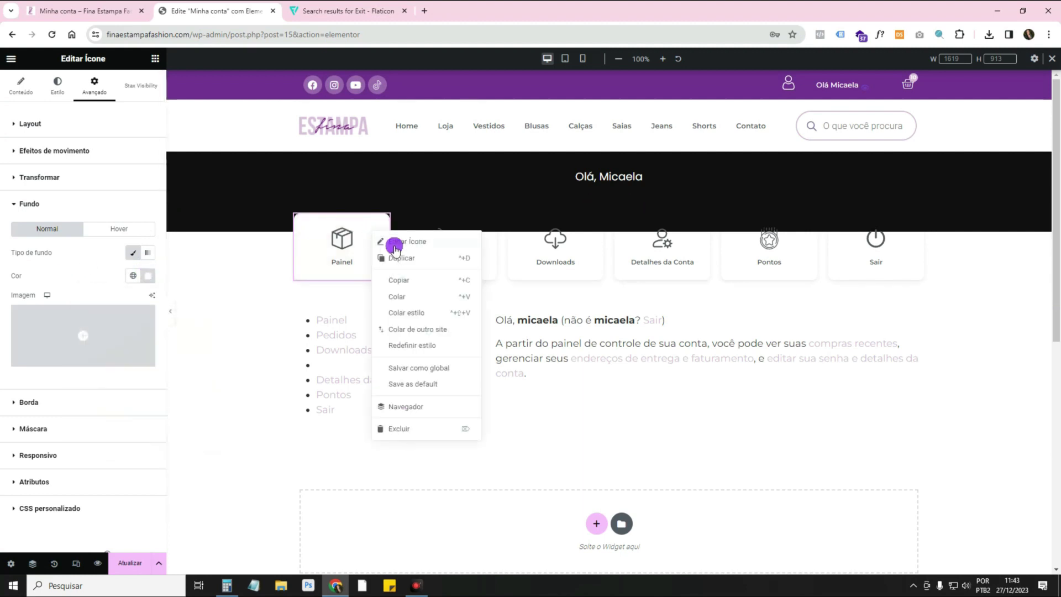
click(417, 279)
right_click(434, 257)
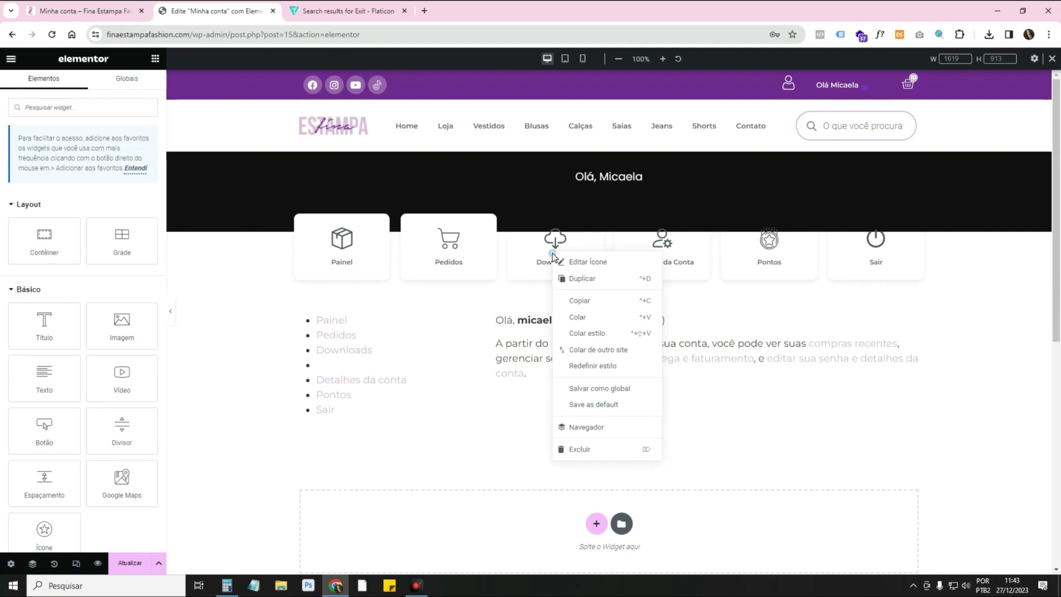
click(617, 334)
right_click(667, 259)
click(732, 336)
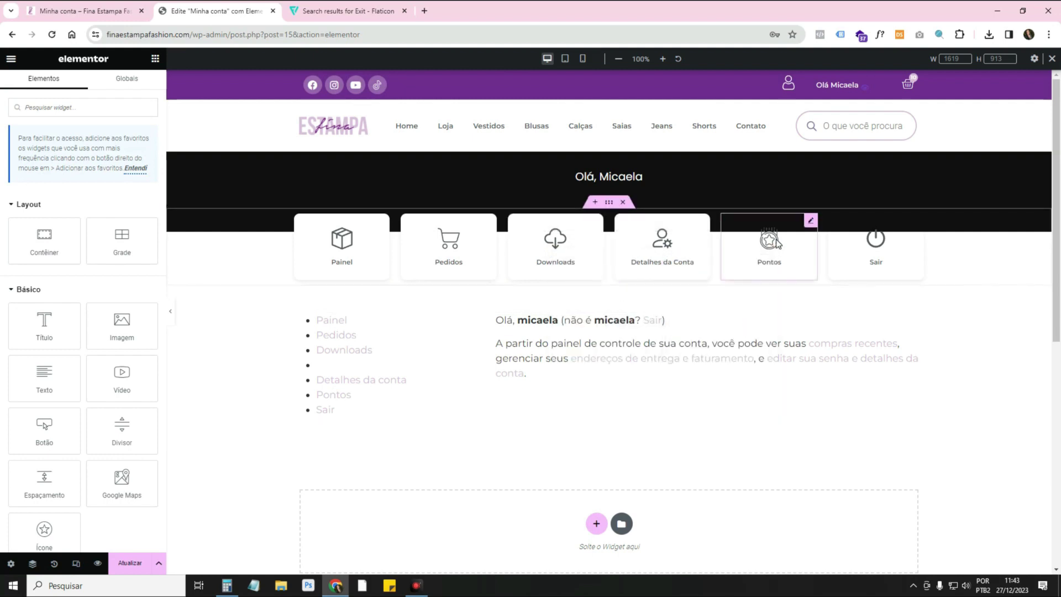
right_click(777, 242)
click(825, 318)
right_click(869, 259)
click(911, 339)
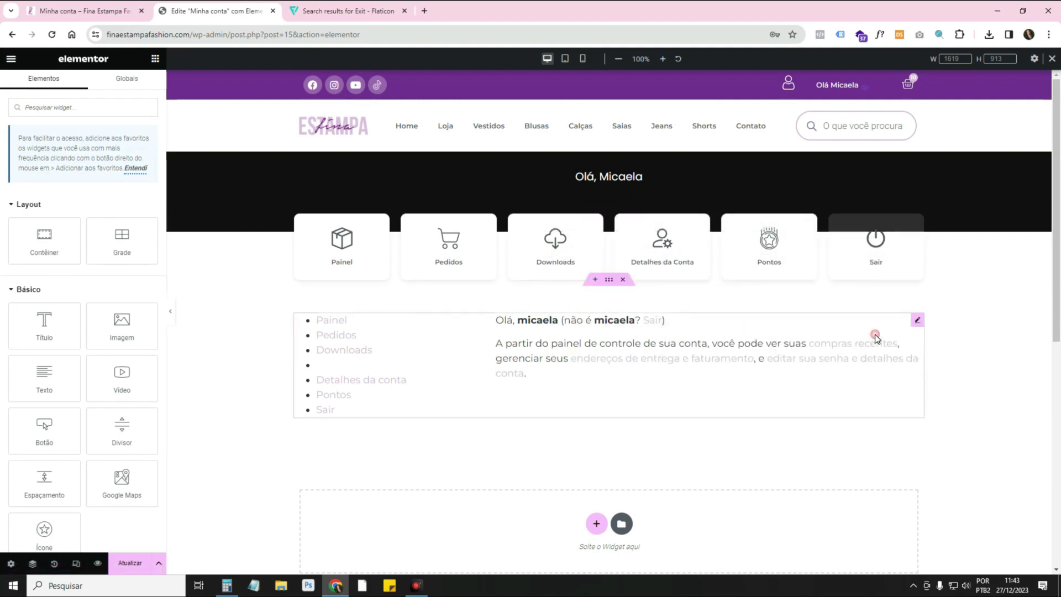
Preview the finished banner and icon boxes full width, and update the page.
click(172, 313)
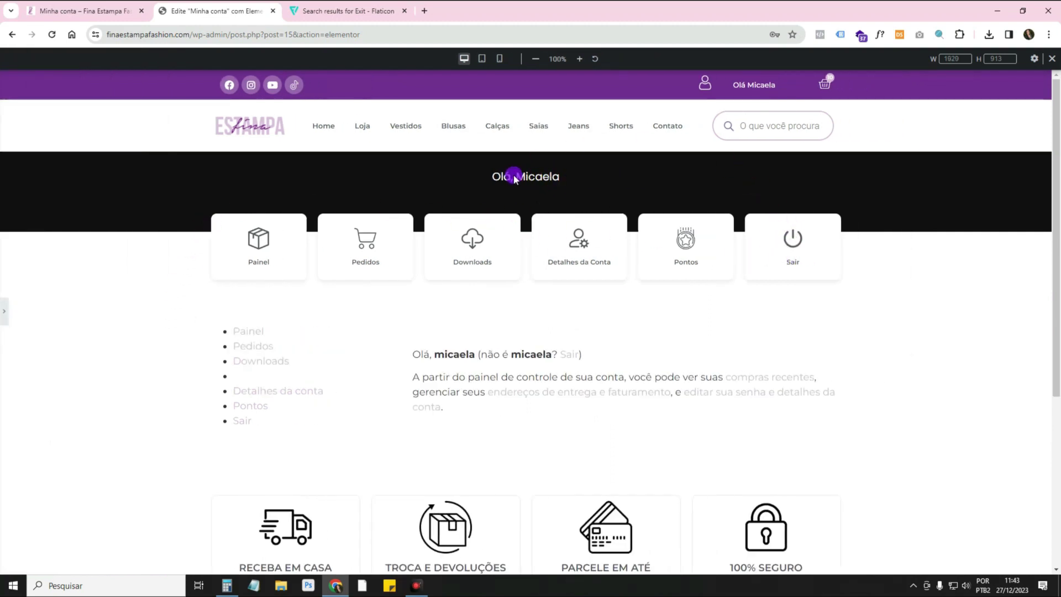
click(467, 362)
click(6, 312)
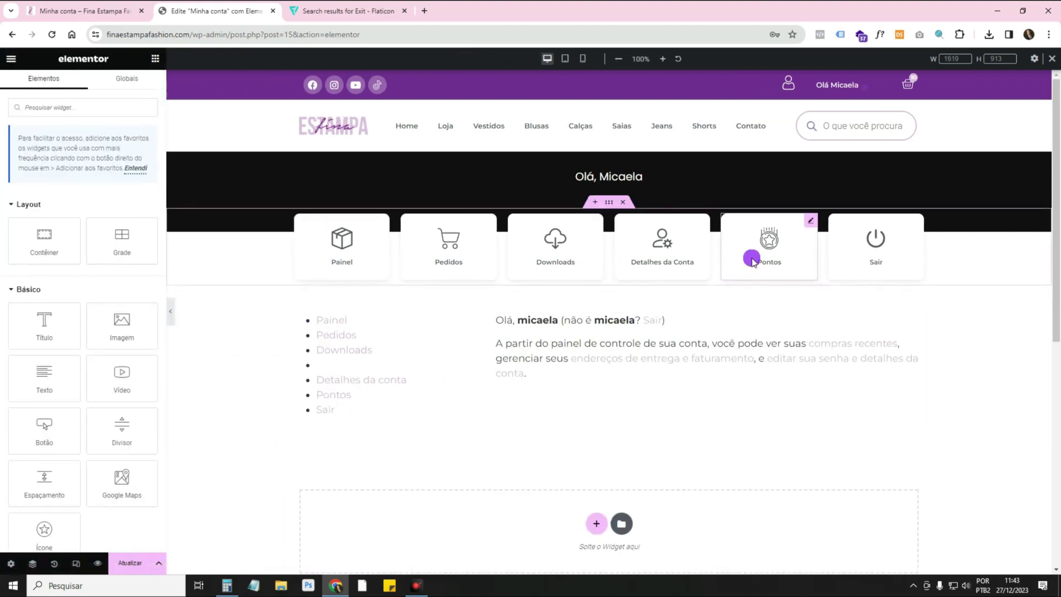
click(133, 564)
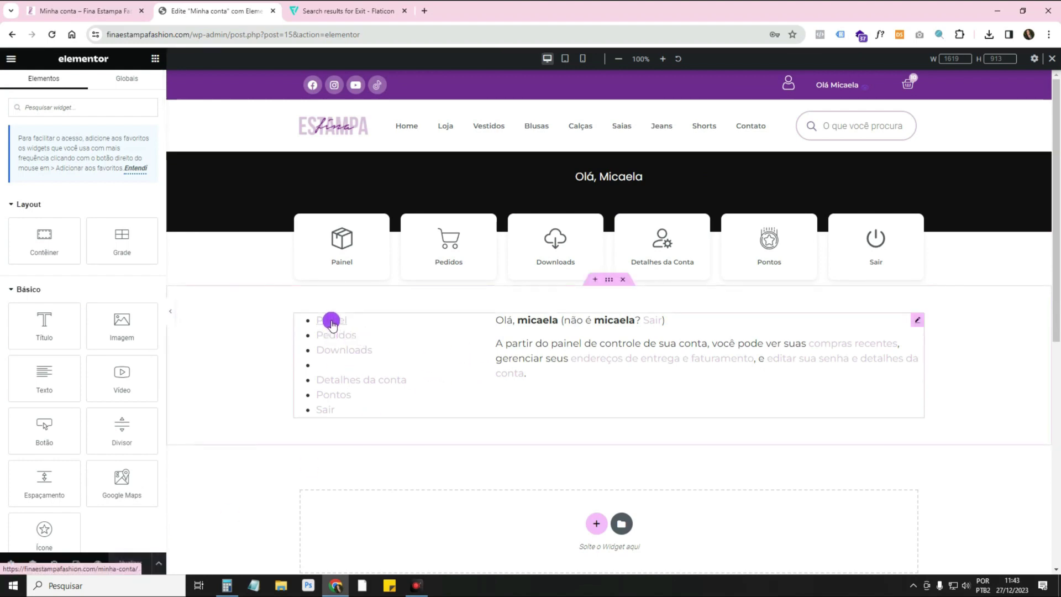
Open the empty custom CSS editor of the [woocommerce_my_account] shortcode widget below the icon boxes.
click(913, 319)
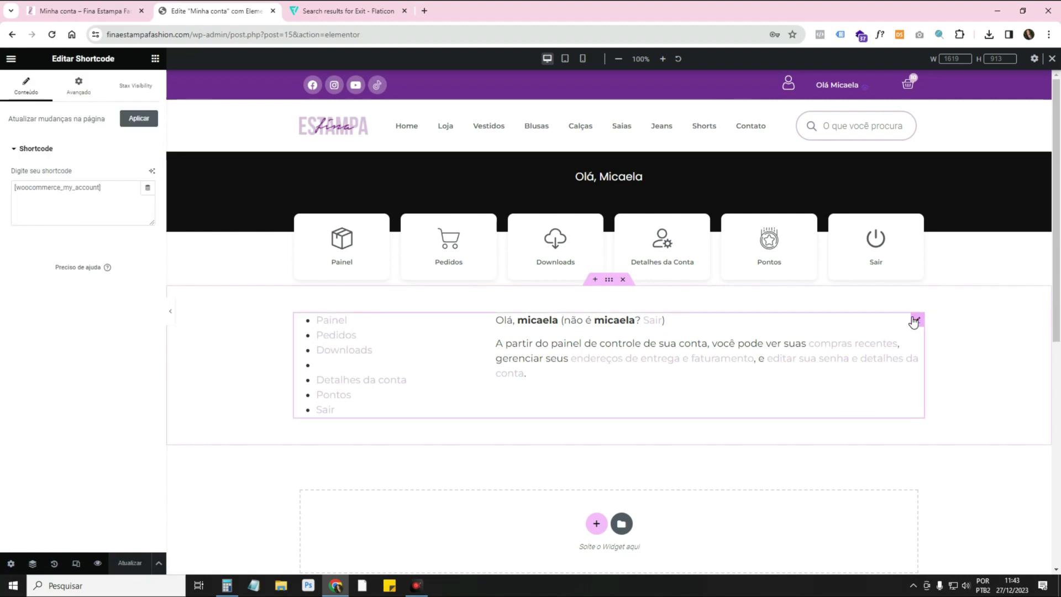
click(89, 95)
scroll(74, 371, down, 5)
click(75, 467)
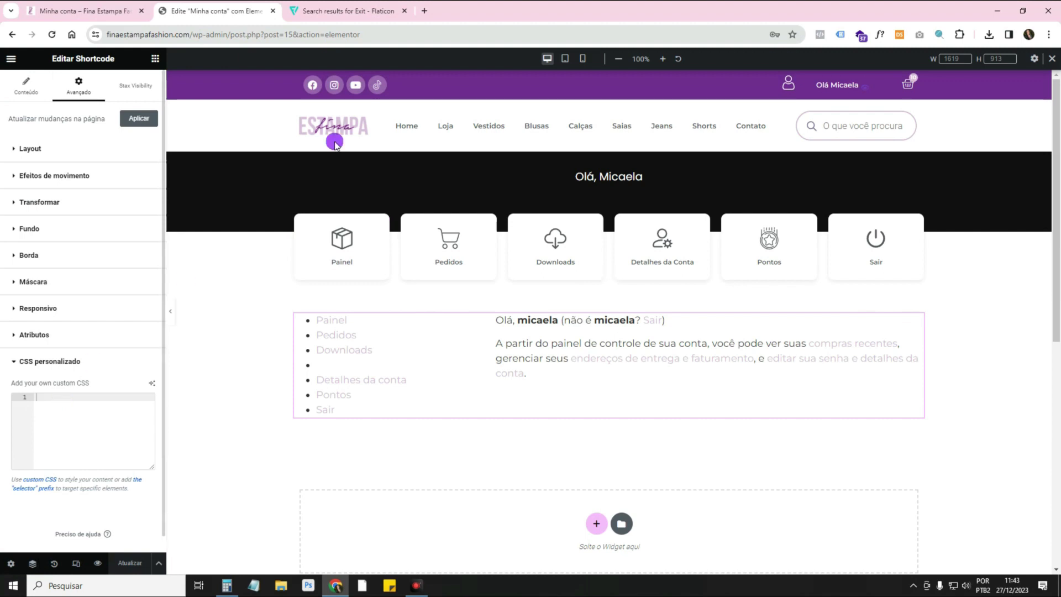
Switch to Google Drive in a new browser tab and browse the "DRIVE Descomplicando Sites" folder.
click(425, 11)
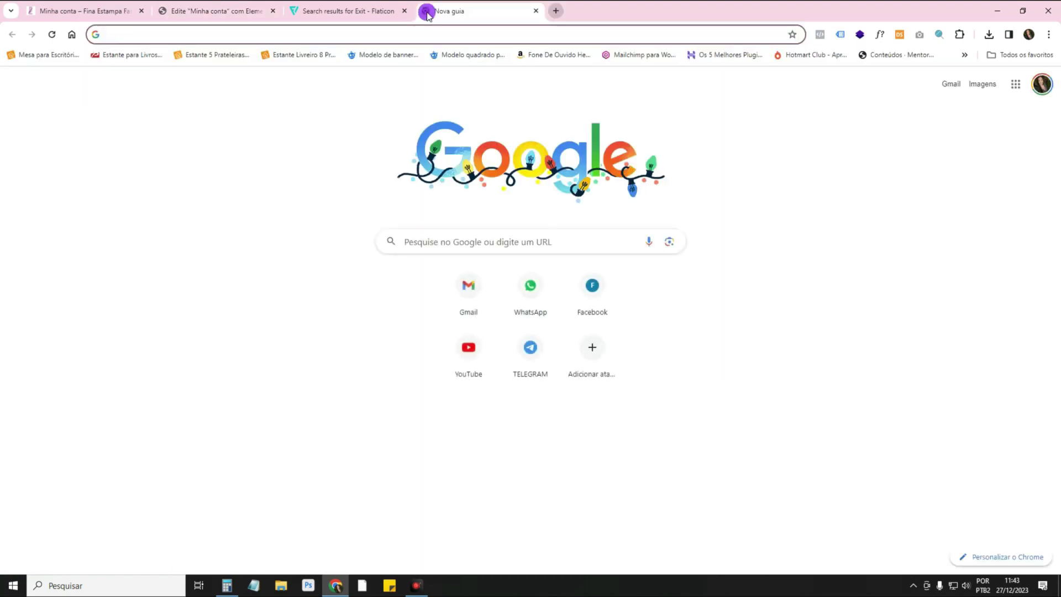
text(drive.google.com/drive/my-drive)
key(Return)
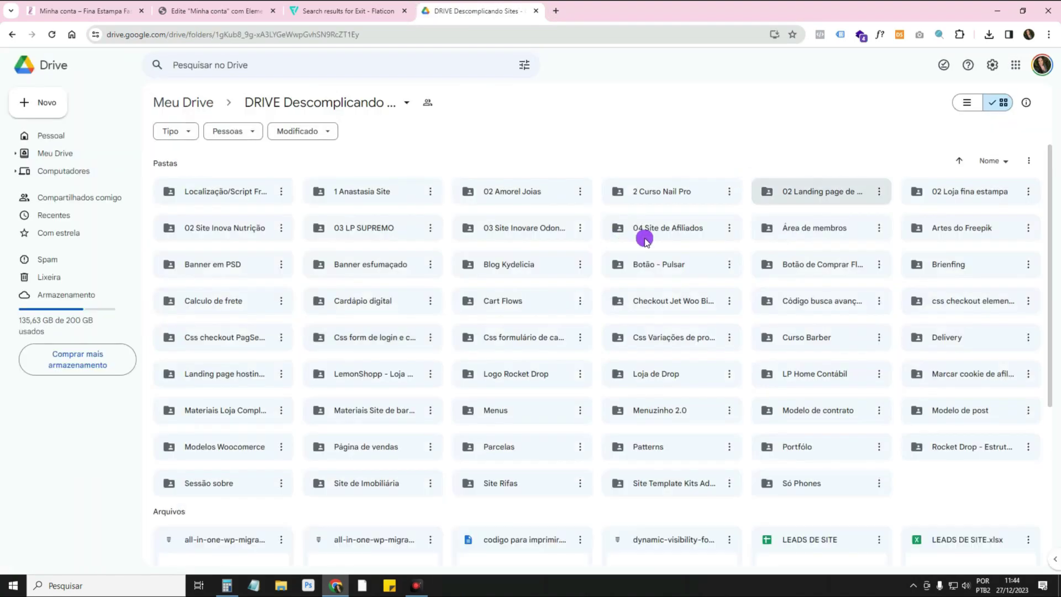
scroll(729, 294, down, 4)
scroll(732, 296, up, 4)
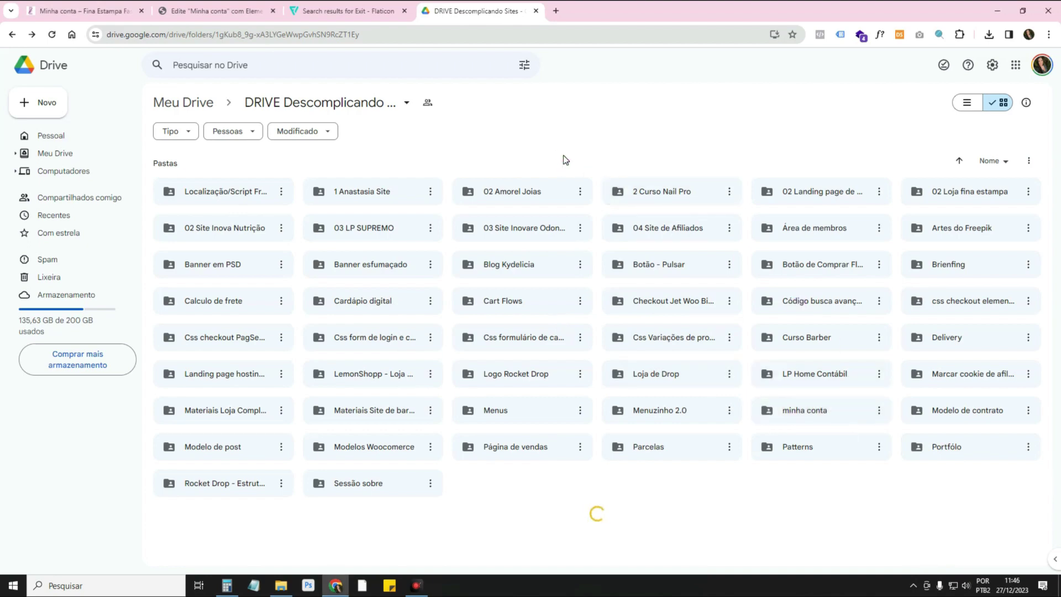
Find "minha" among the Drive folders, enter the "minha conta" folder and open its css.txt file.
key(ctrl+f)
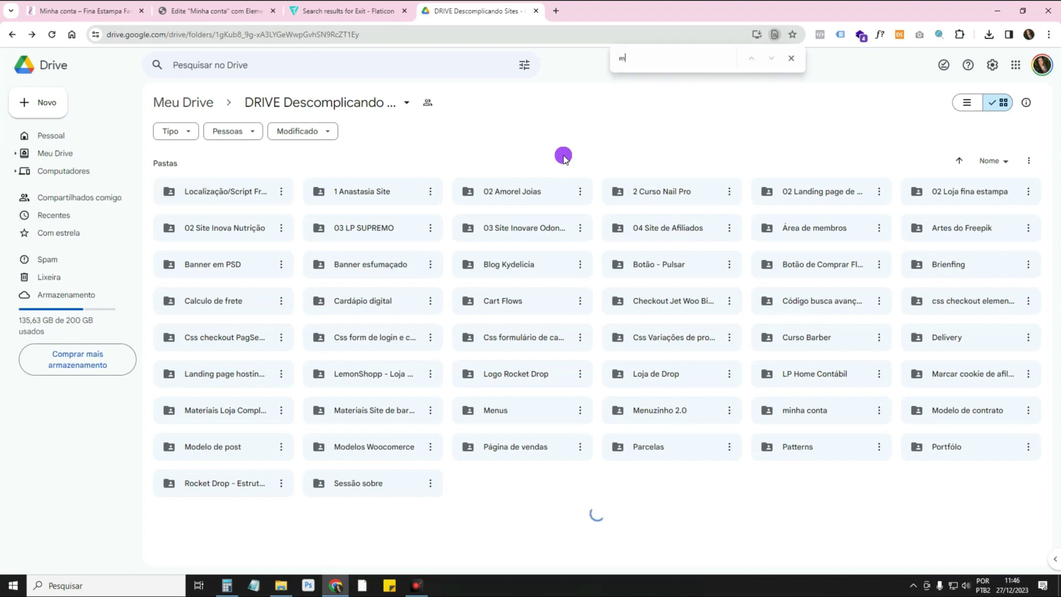
double_click(816, 411)
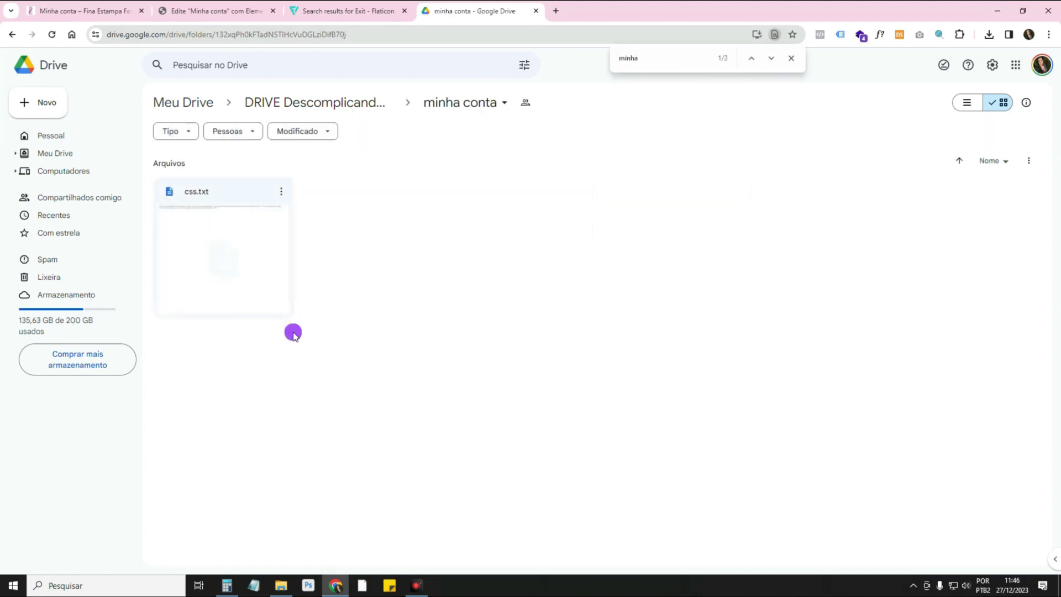
double_click(227, 237)
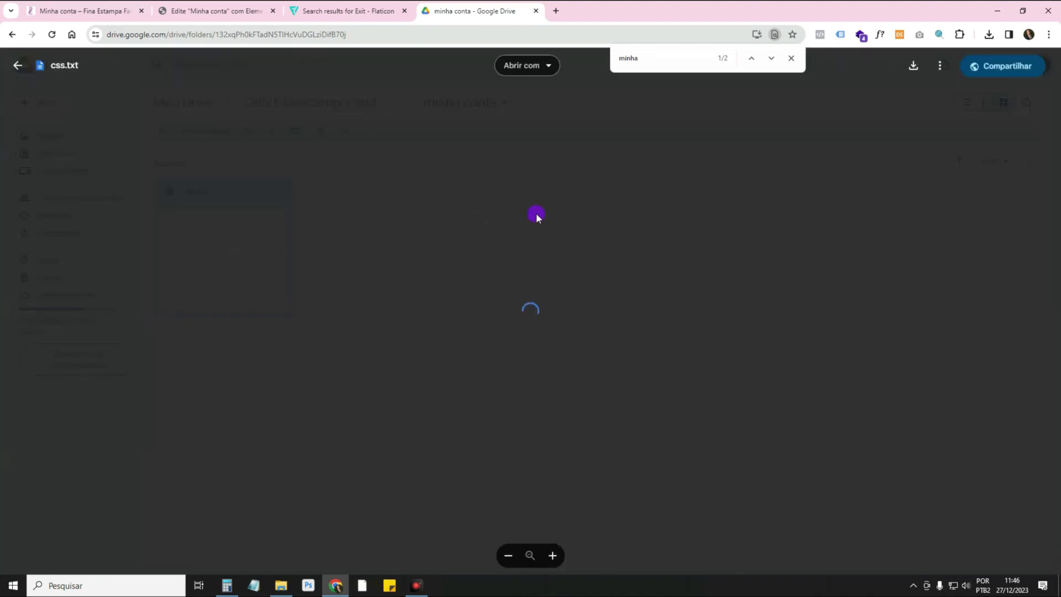